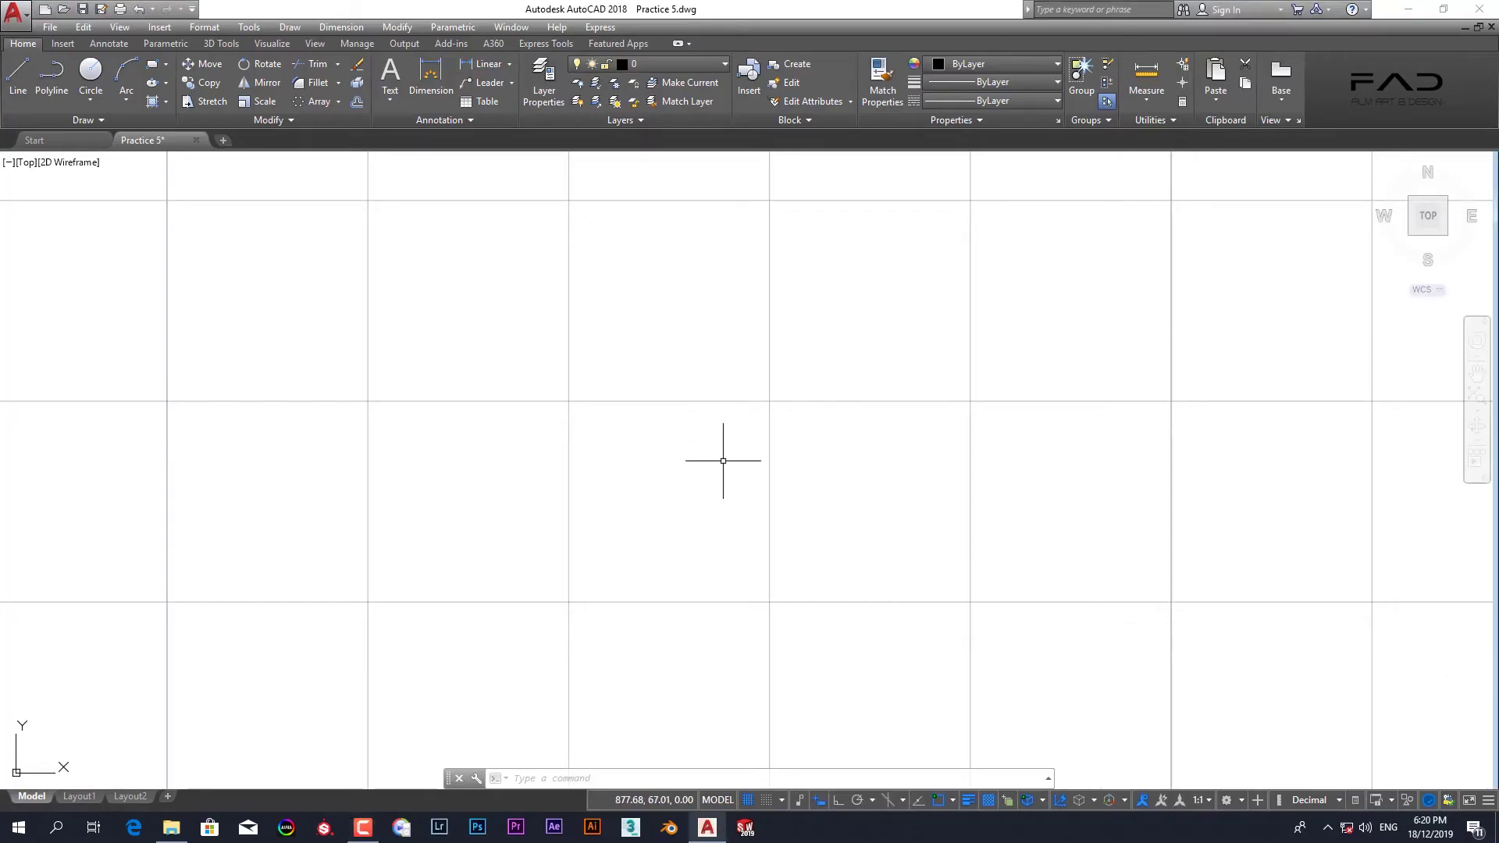
# - Confirm the drawing units are Decimal with Millimeters insertion scale
pyautogui.press('Return')
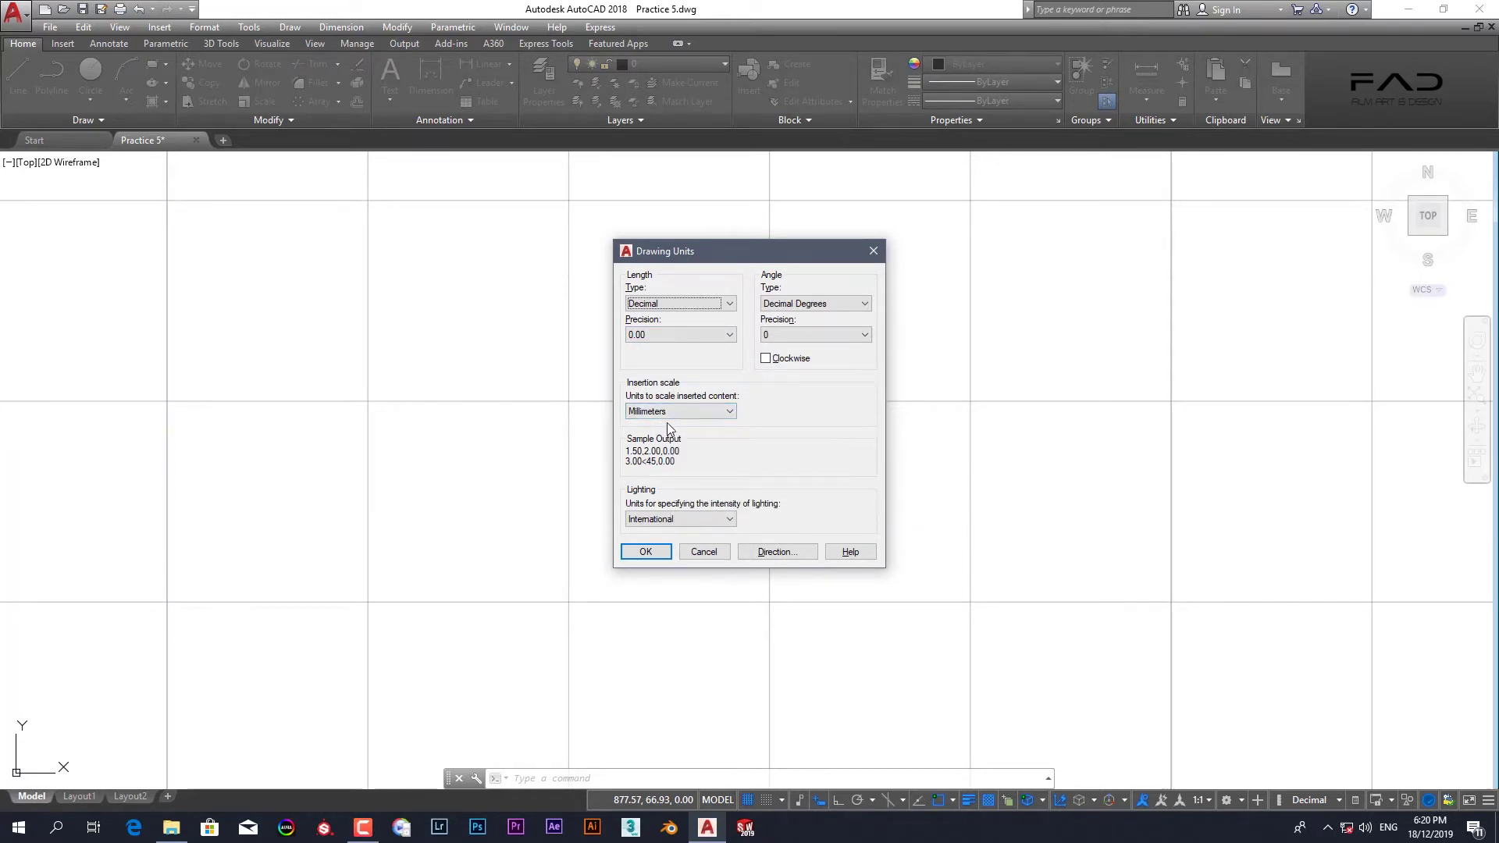
pyautogui.click(645, 552)
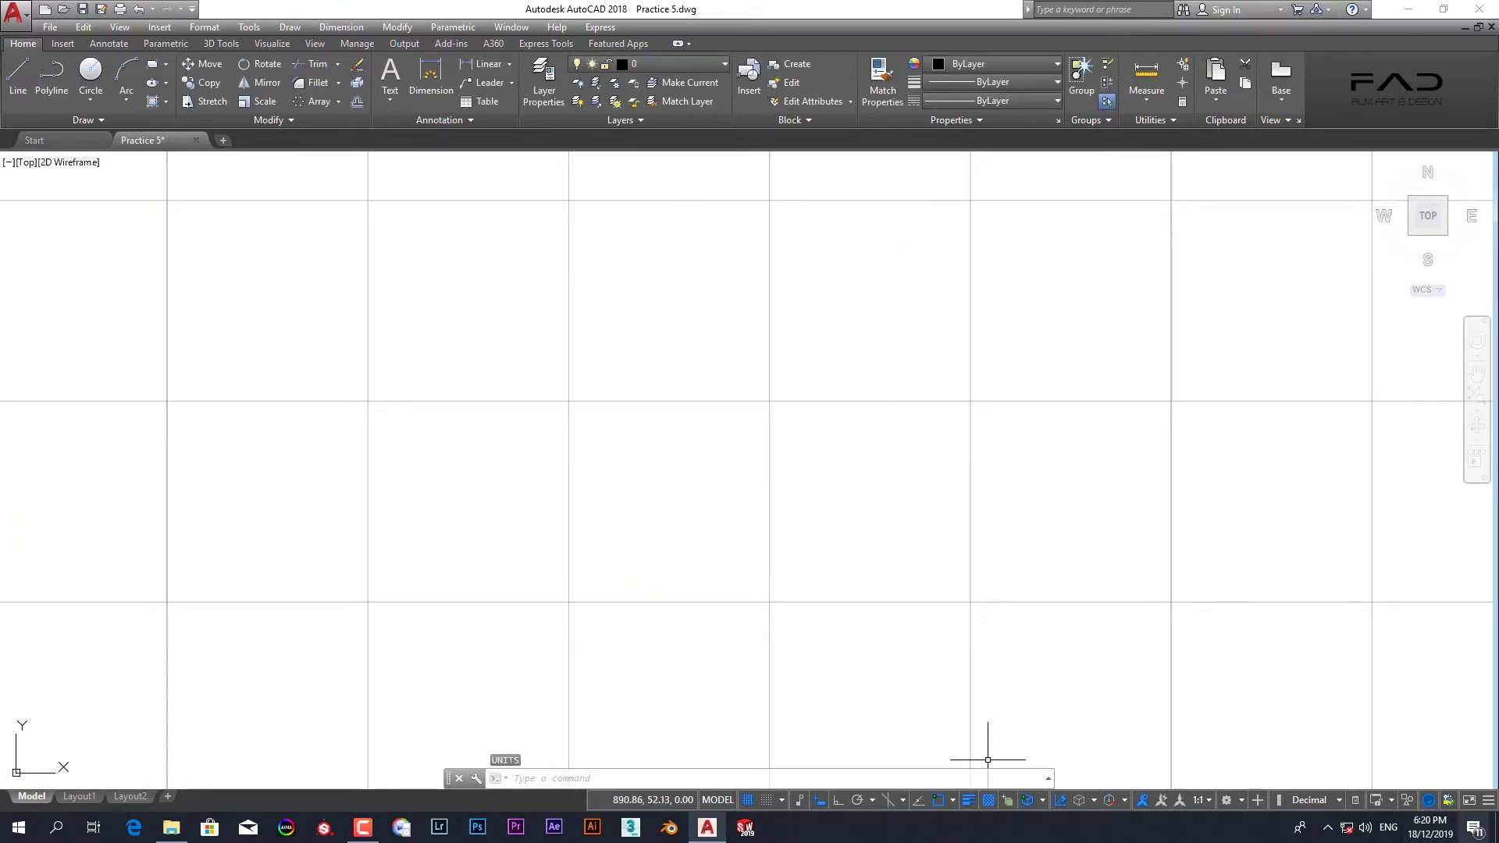
pyautogui.click(1340, 801)
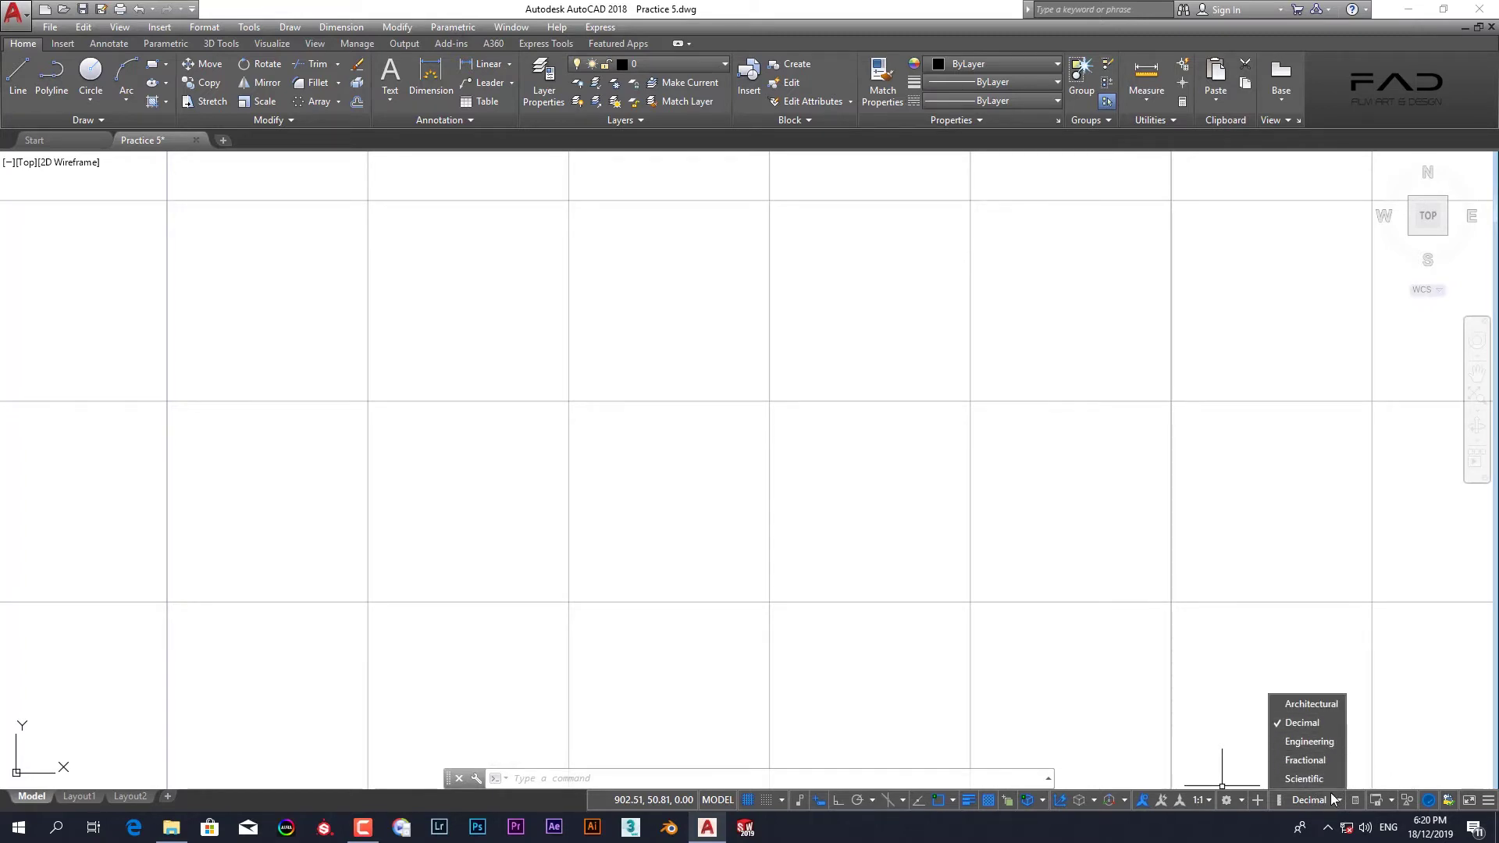
pyautogui.click(1394, 755)
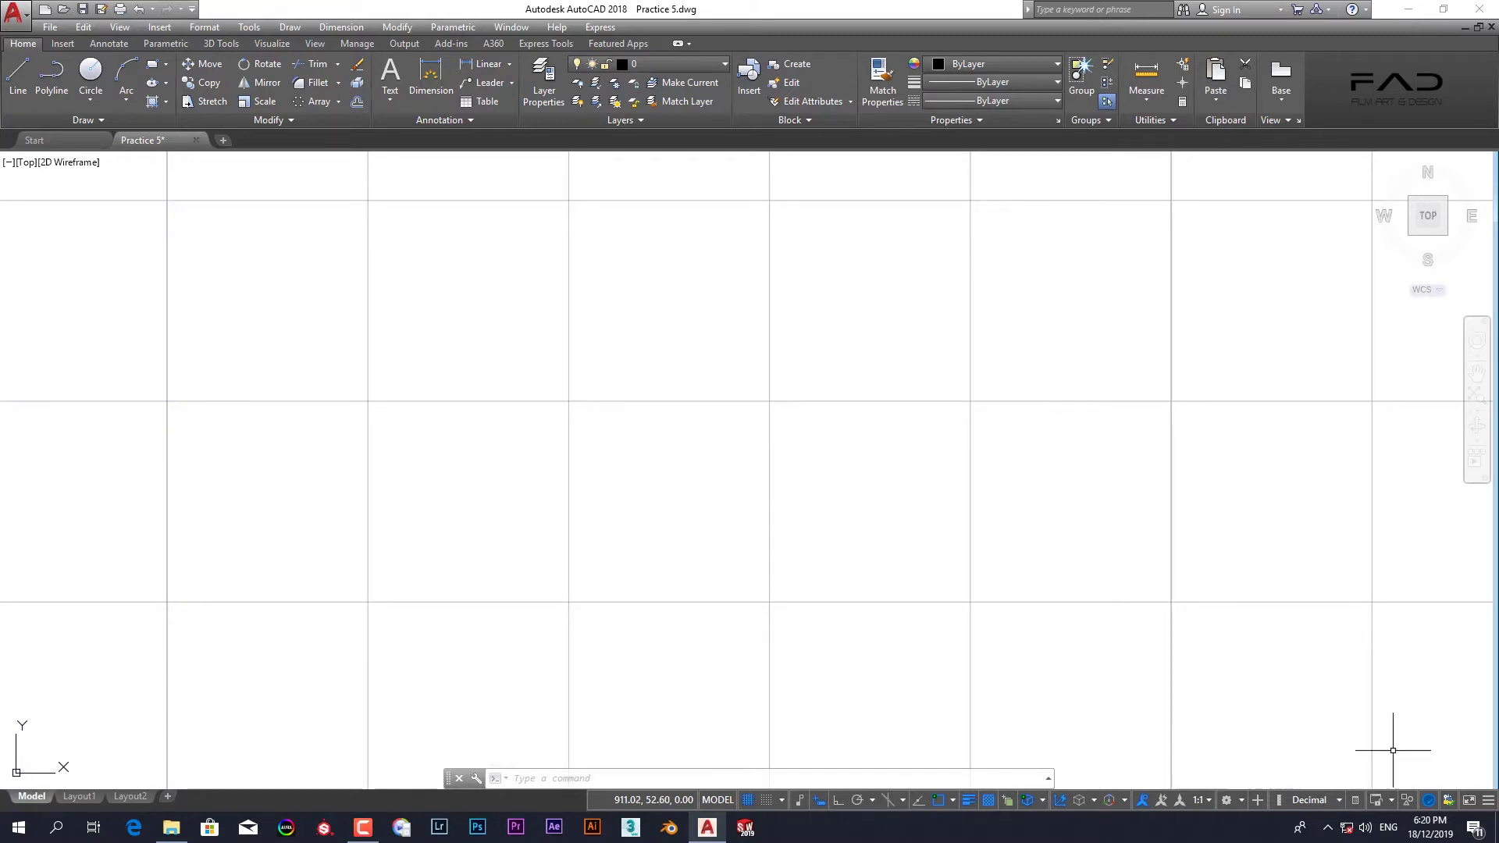
# - Review the status-bar toggles and quick access customization options, then show the Insert menu
pyautogui.click(1488, 800)
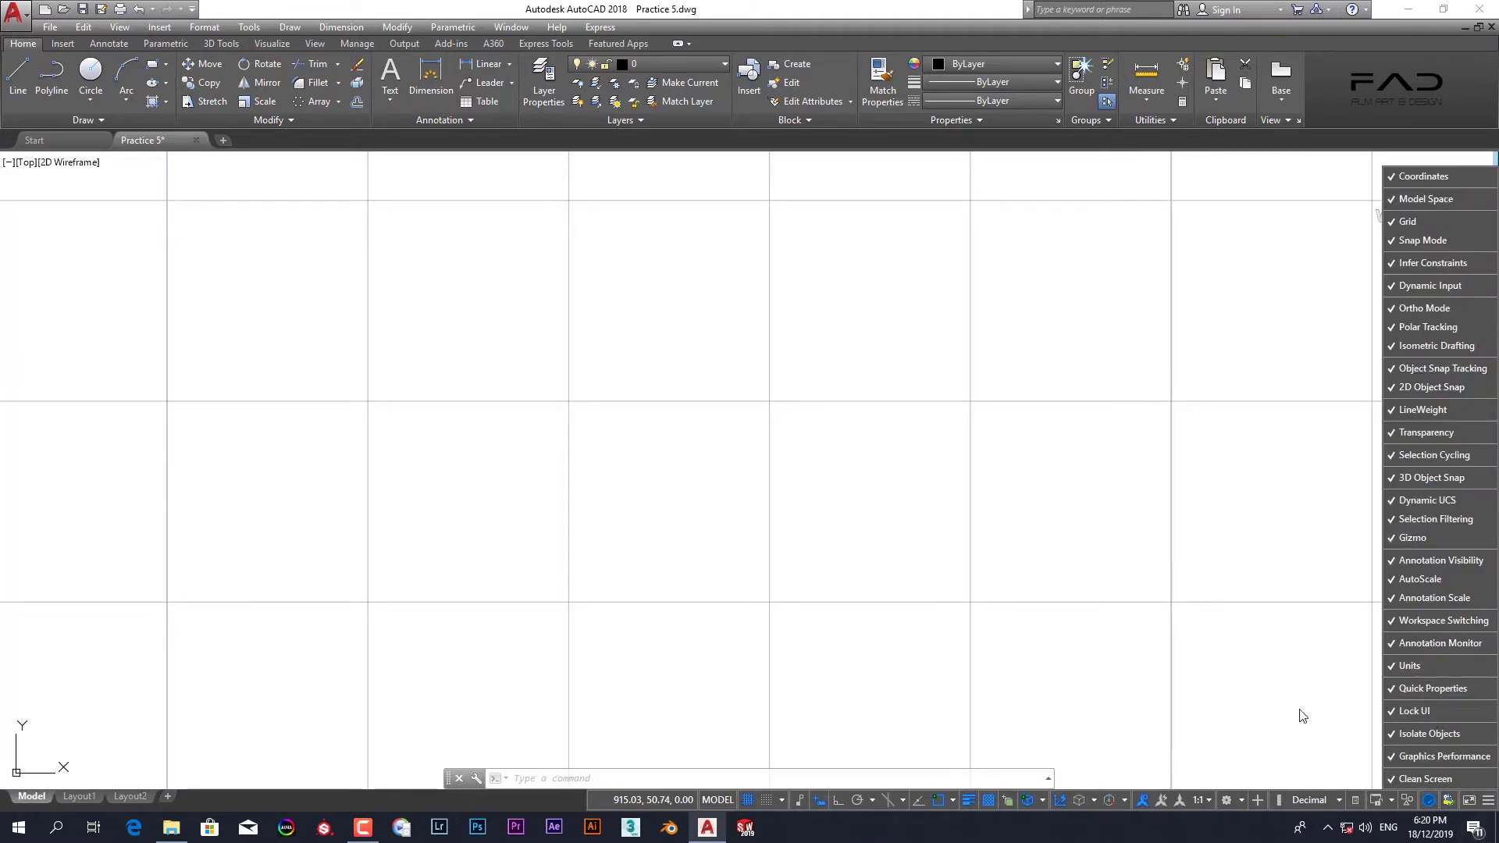
pyautogui.click(1270, 699)
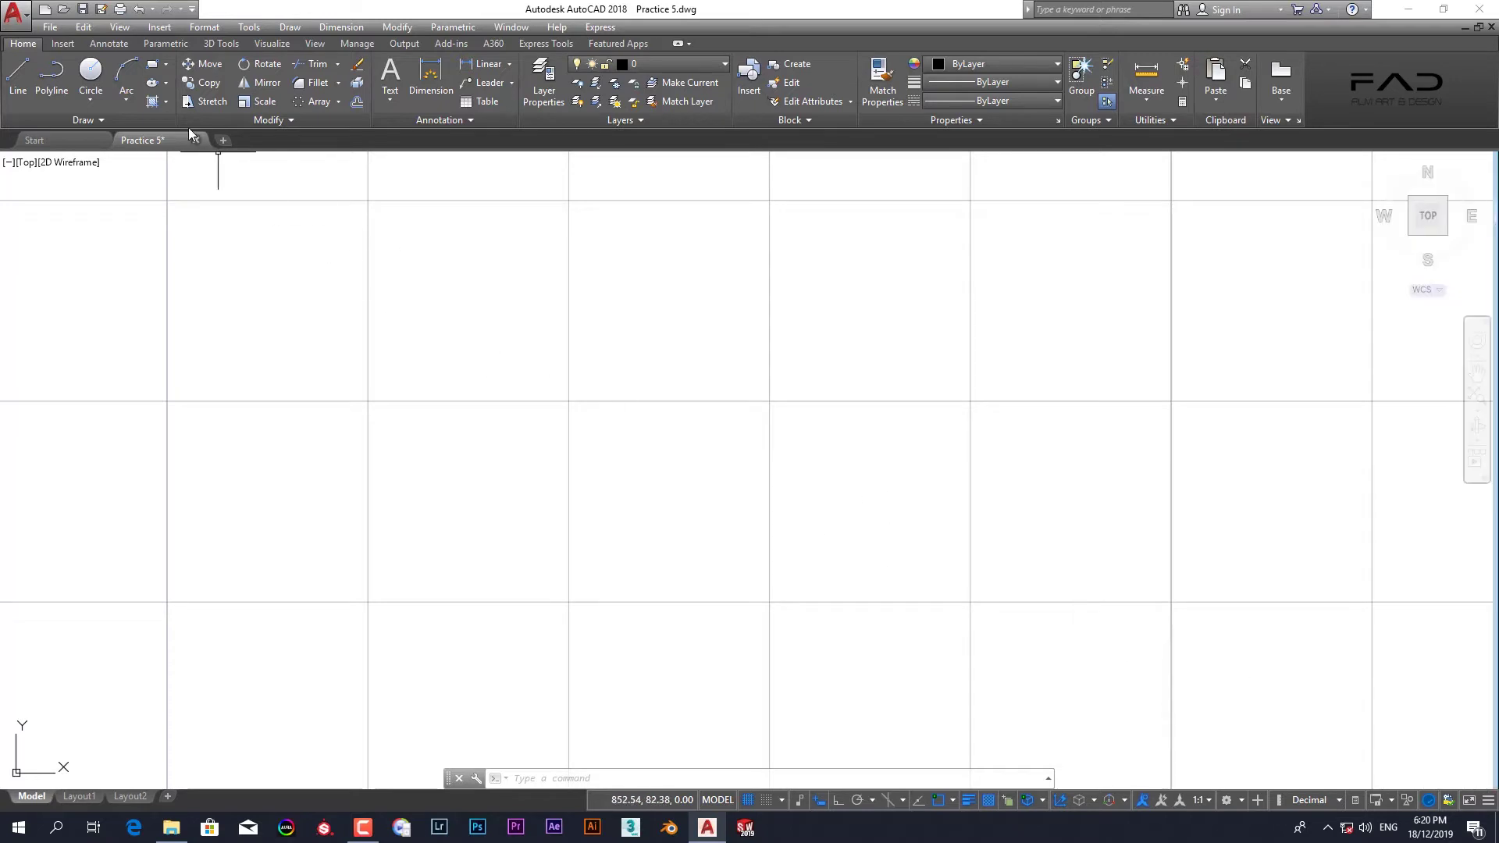
pyautogui.click(192, 10)
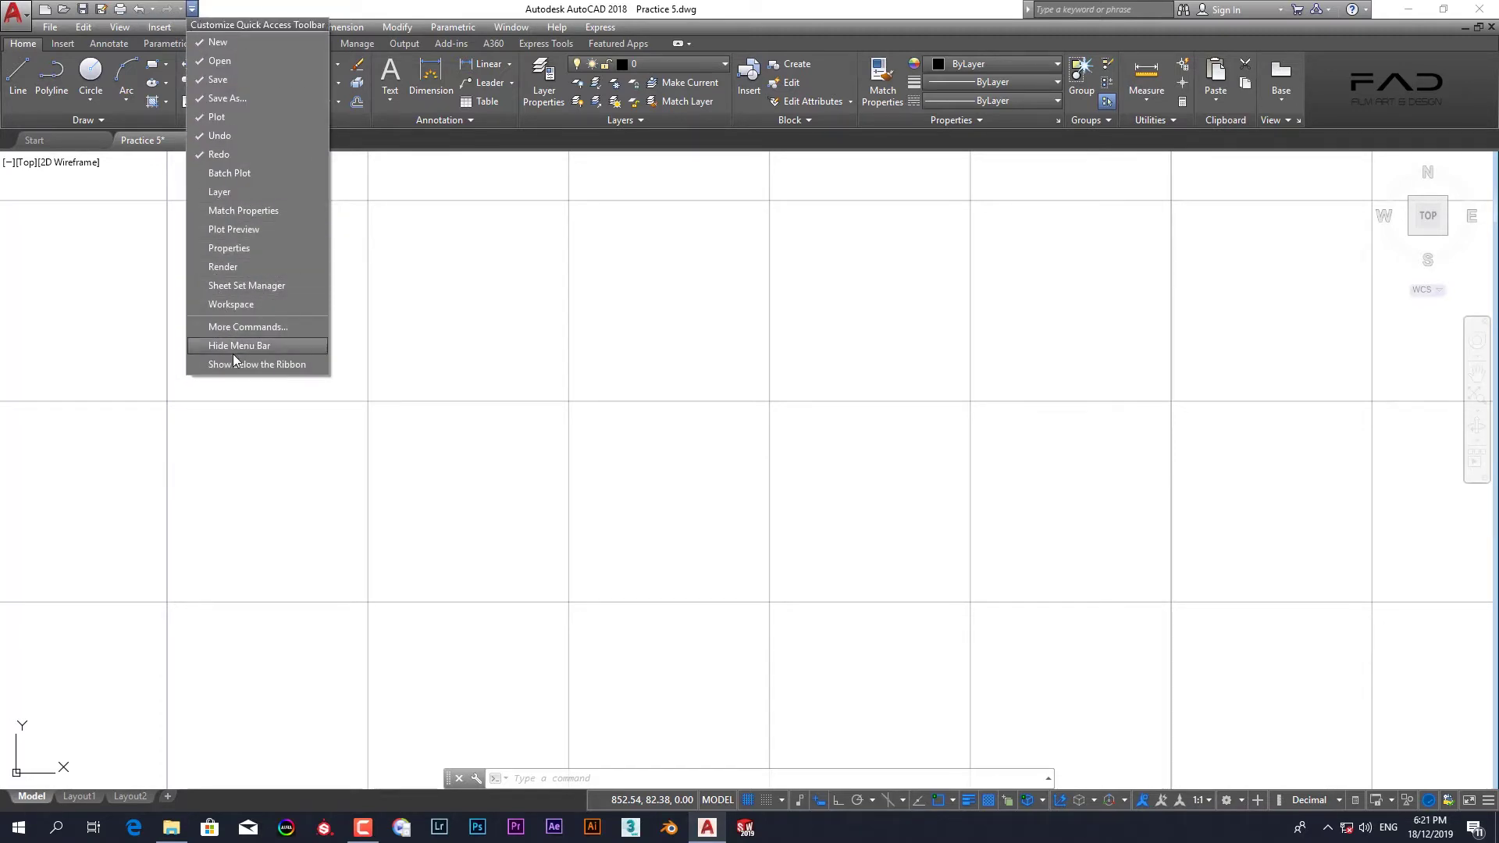
pyautogui.click(443, 368)
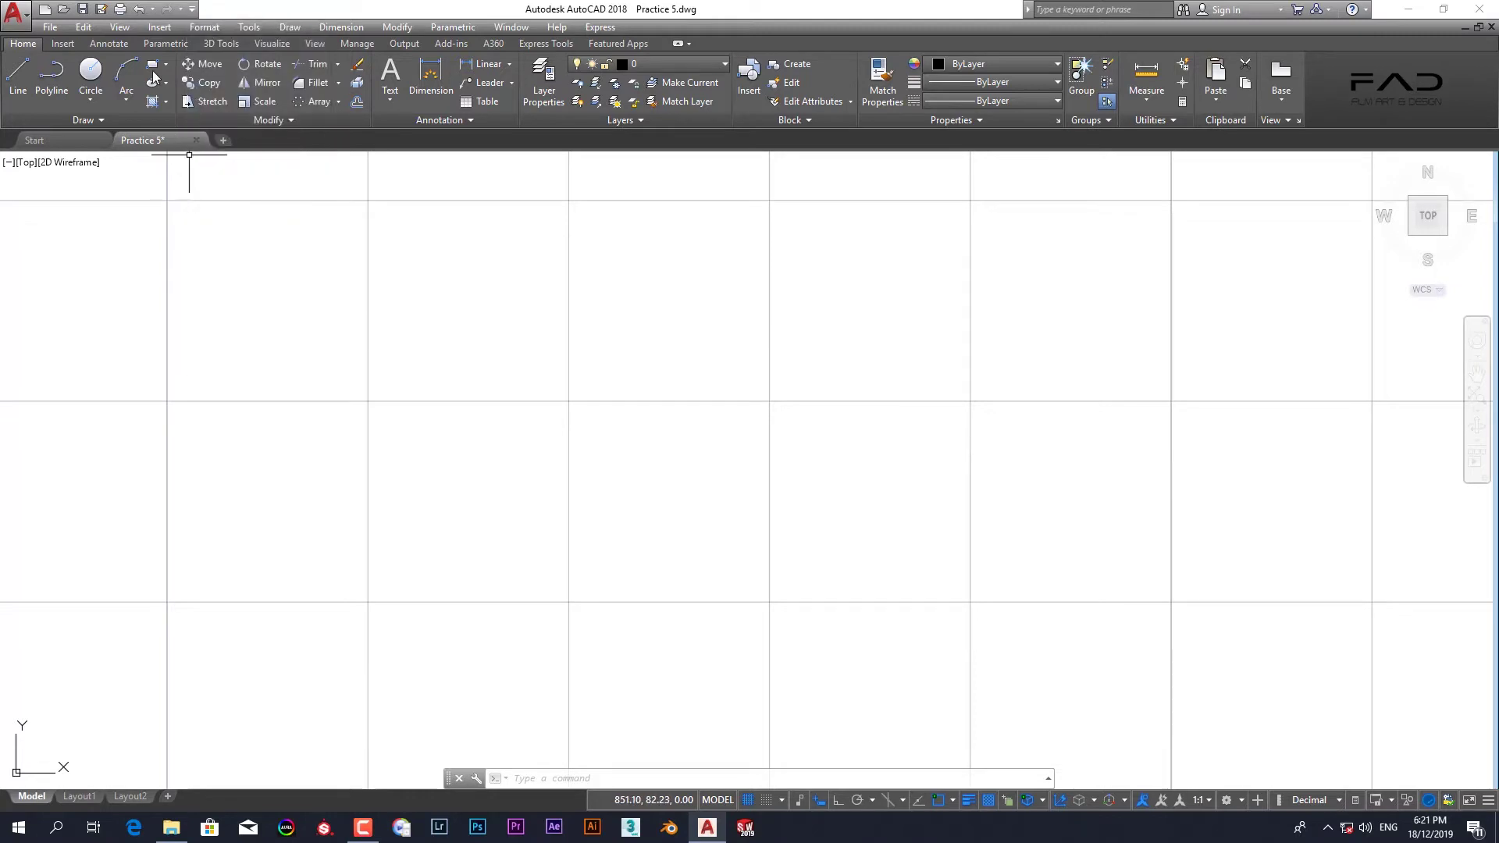
pyautogui.click(161, 29)
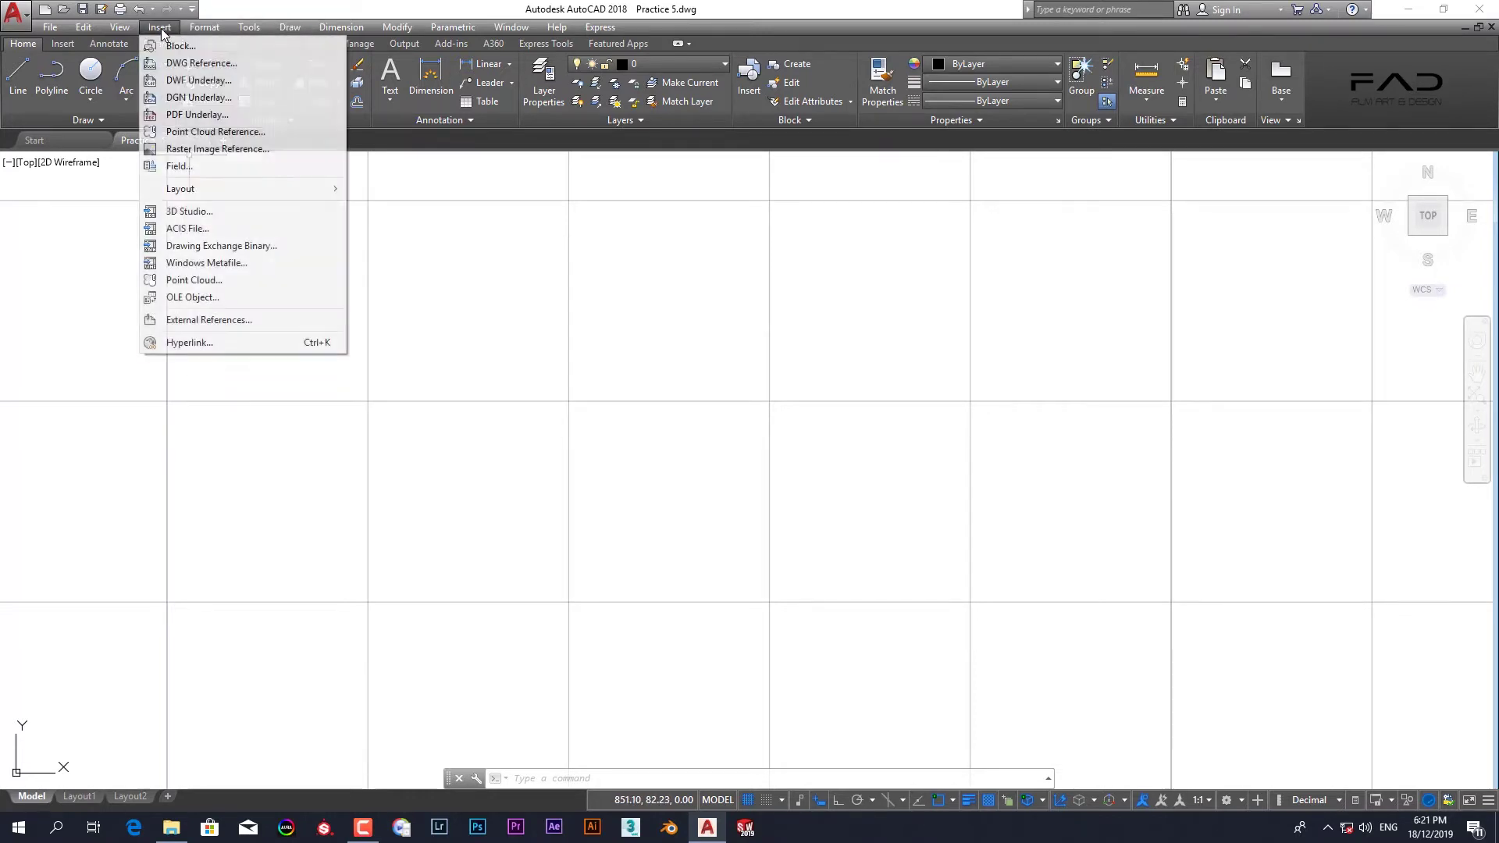
# - Attach wheel image 8 as a raster reference at scale 0.1 and centre it in view
pyautogui.click(214, 150)
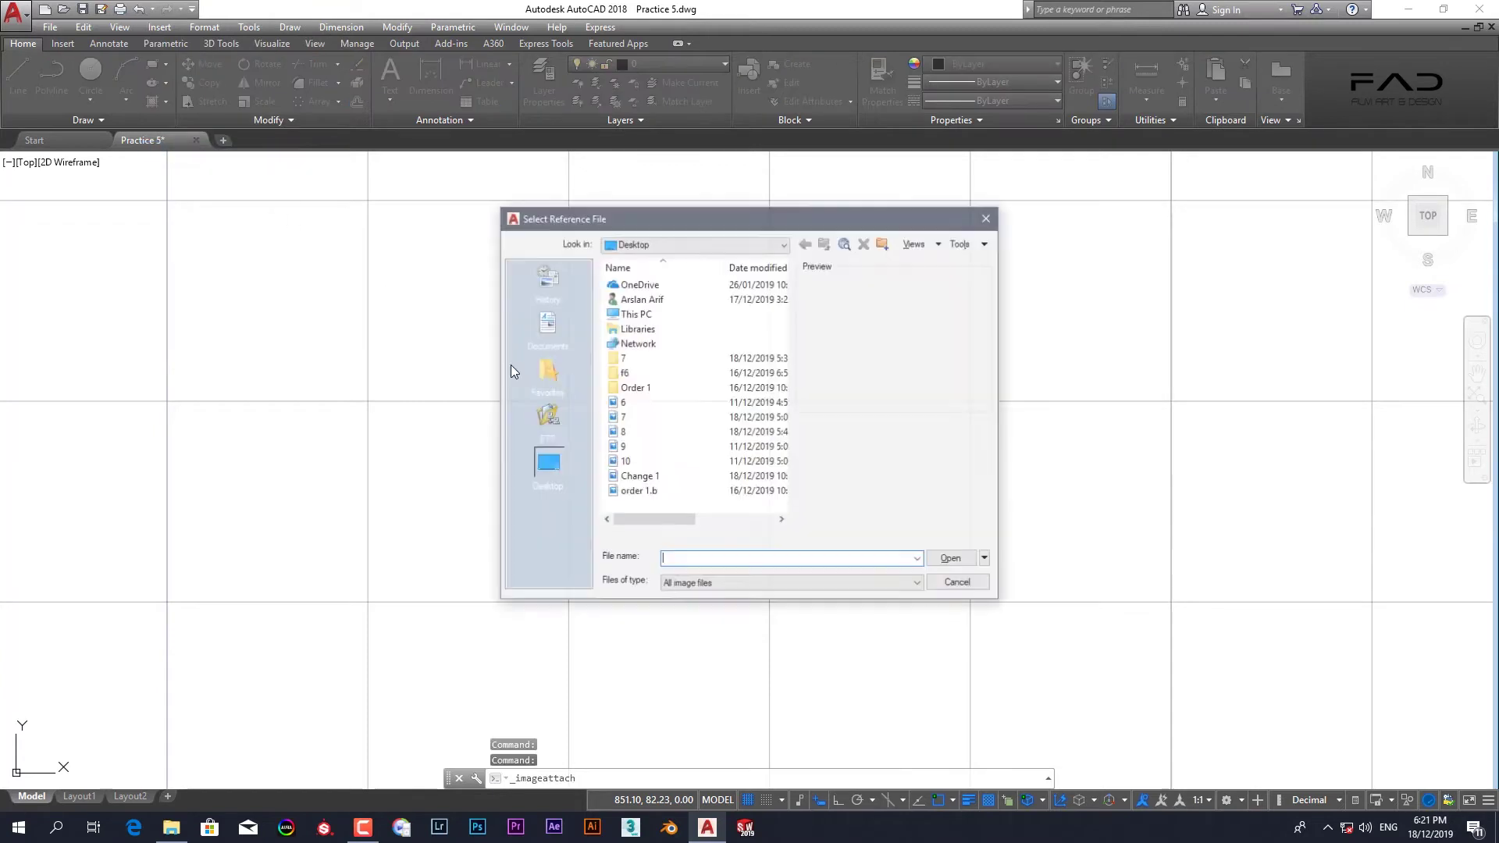
pyautogui.click(622, 434)
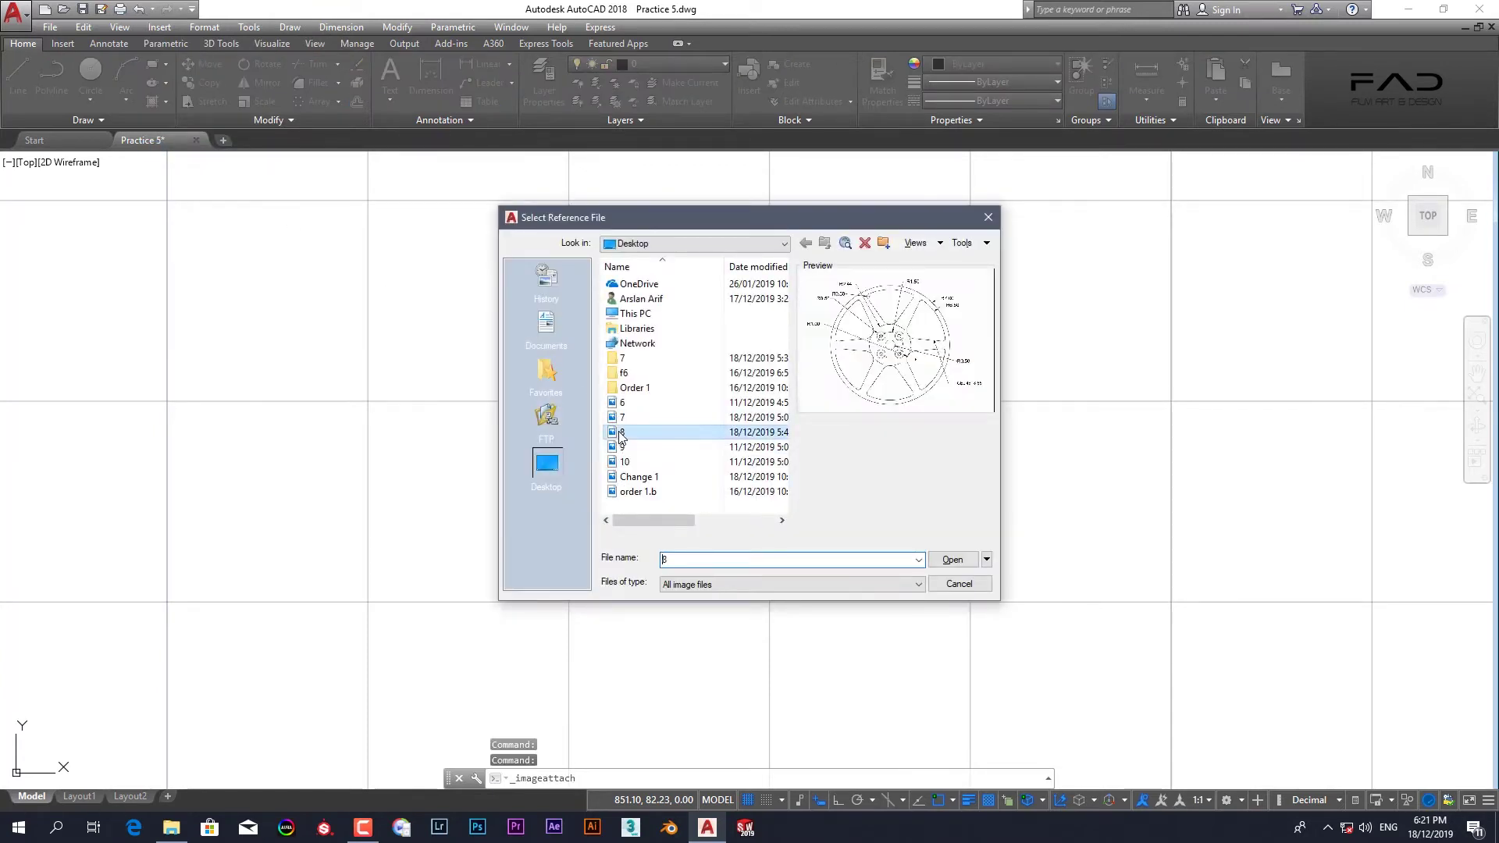
pyautogui.click(947, 562)
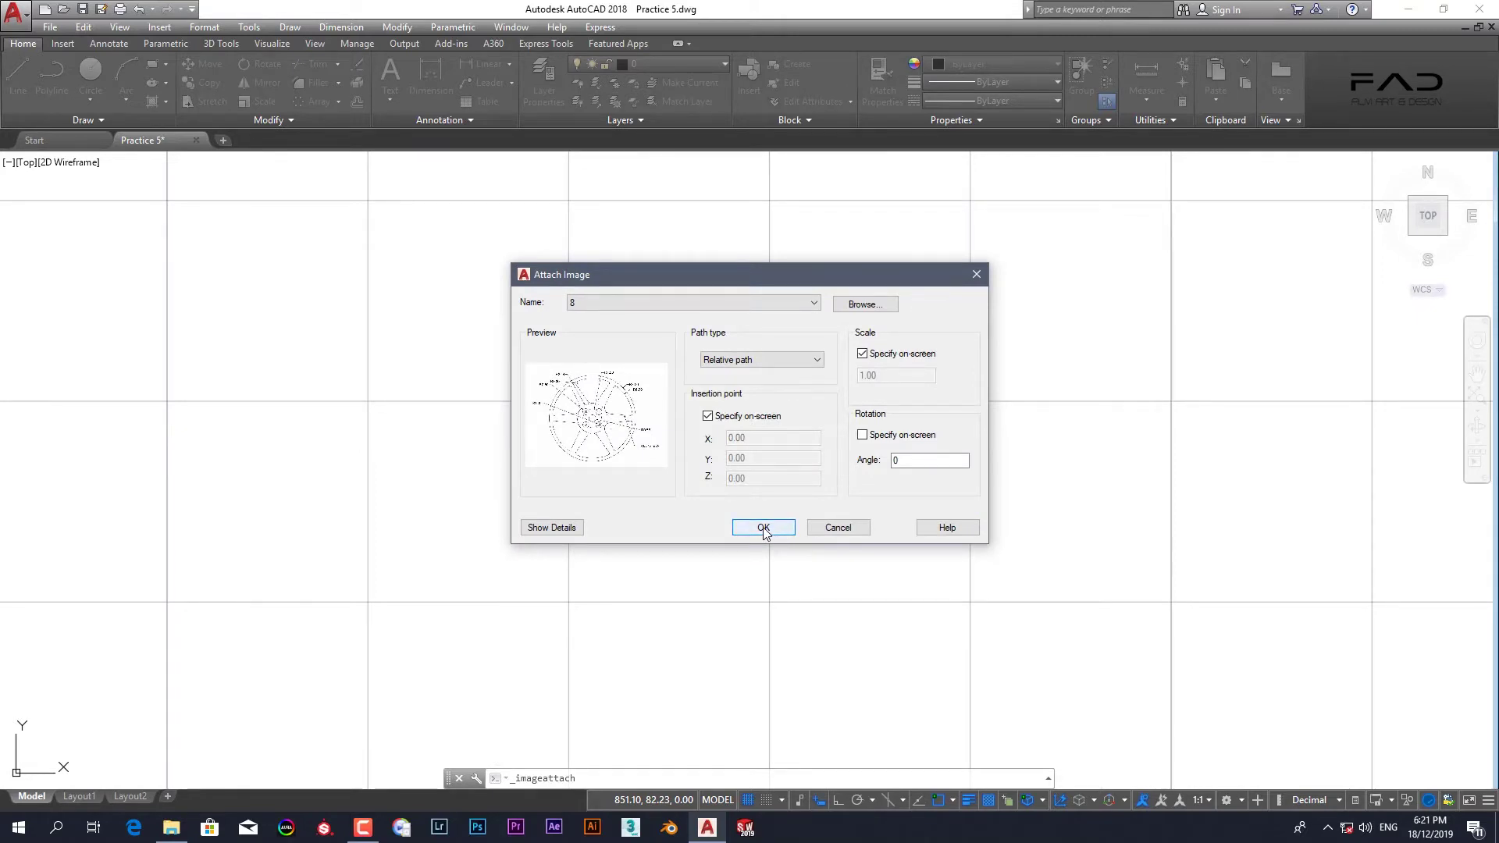
pyautogui.click(763, 528)
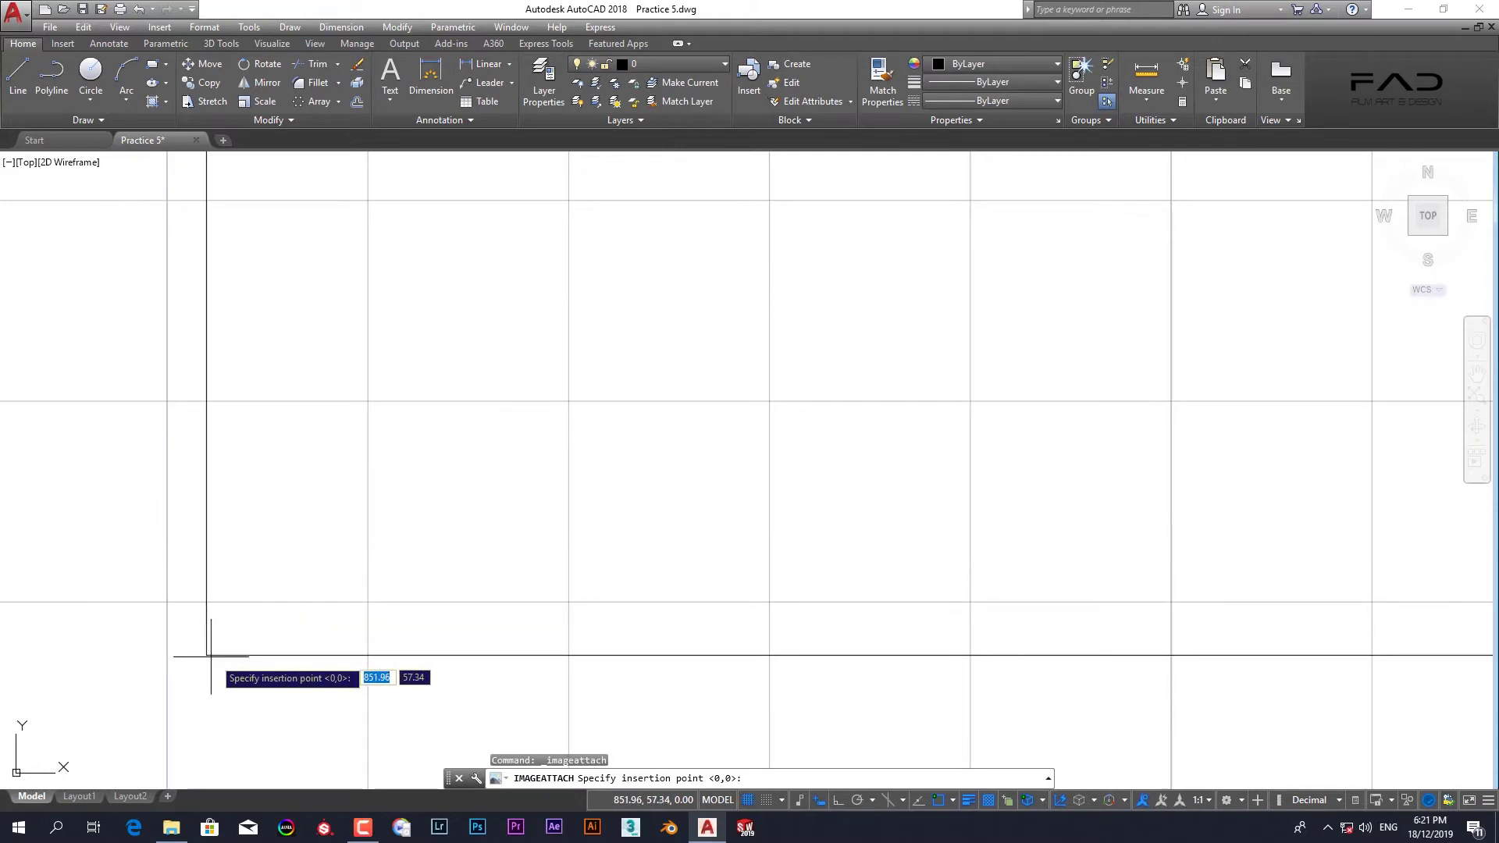
pyautogui.click(178, 610)
pyautogui.write('0.1')
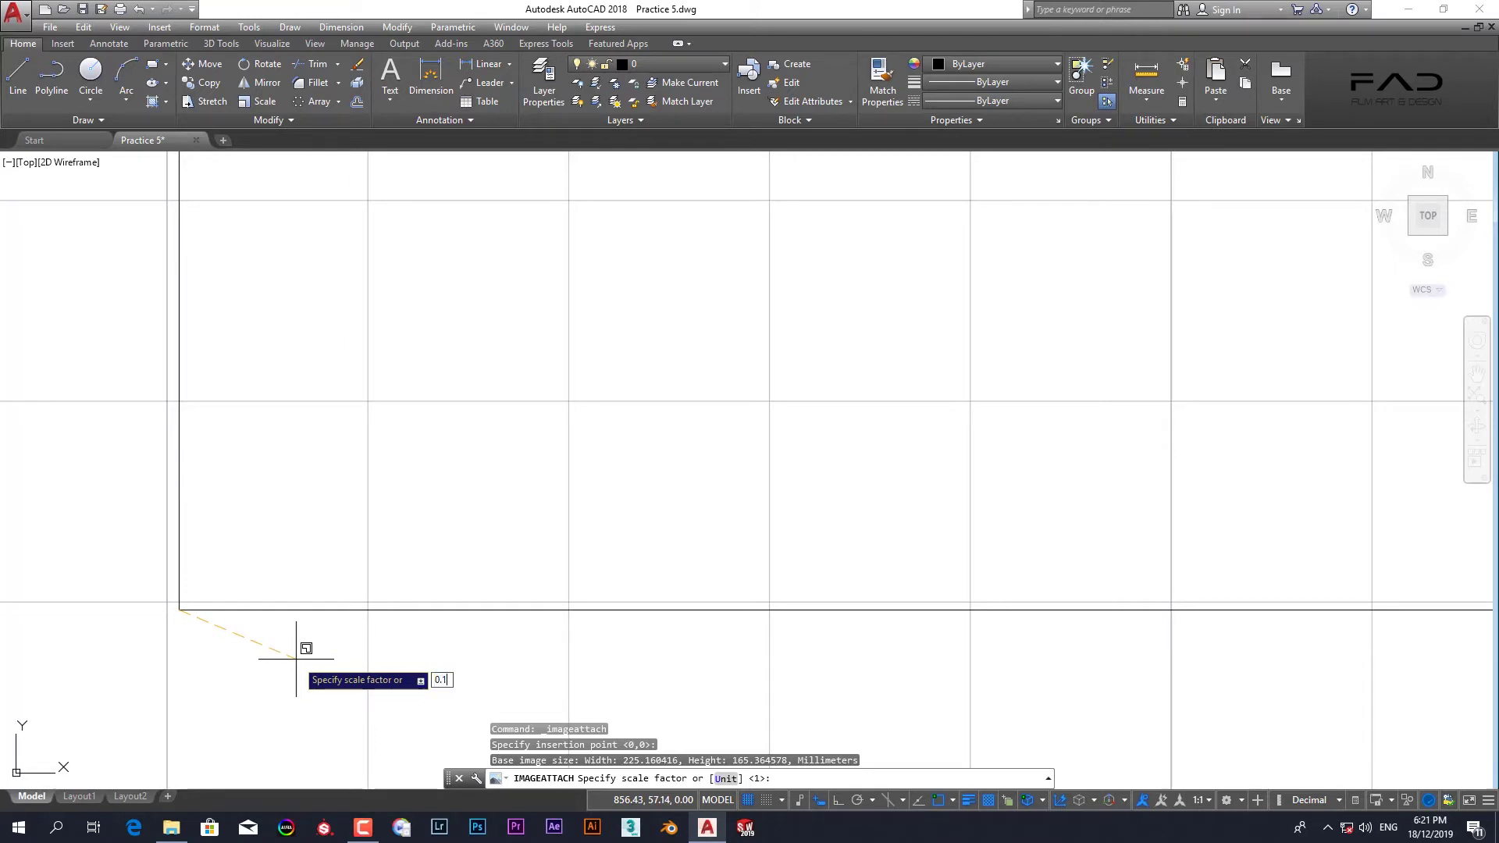
pyautogui.press('Return')
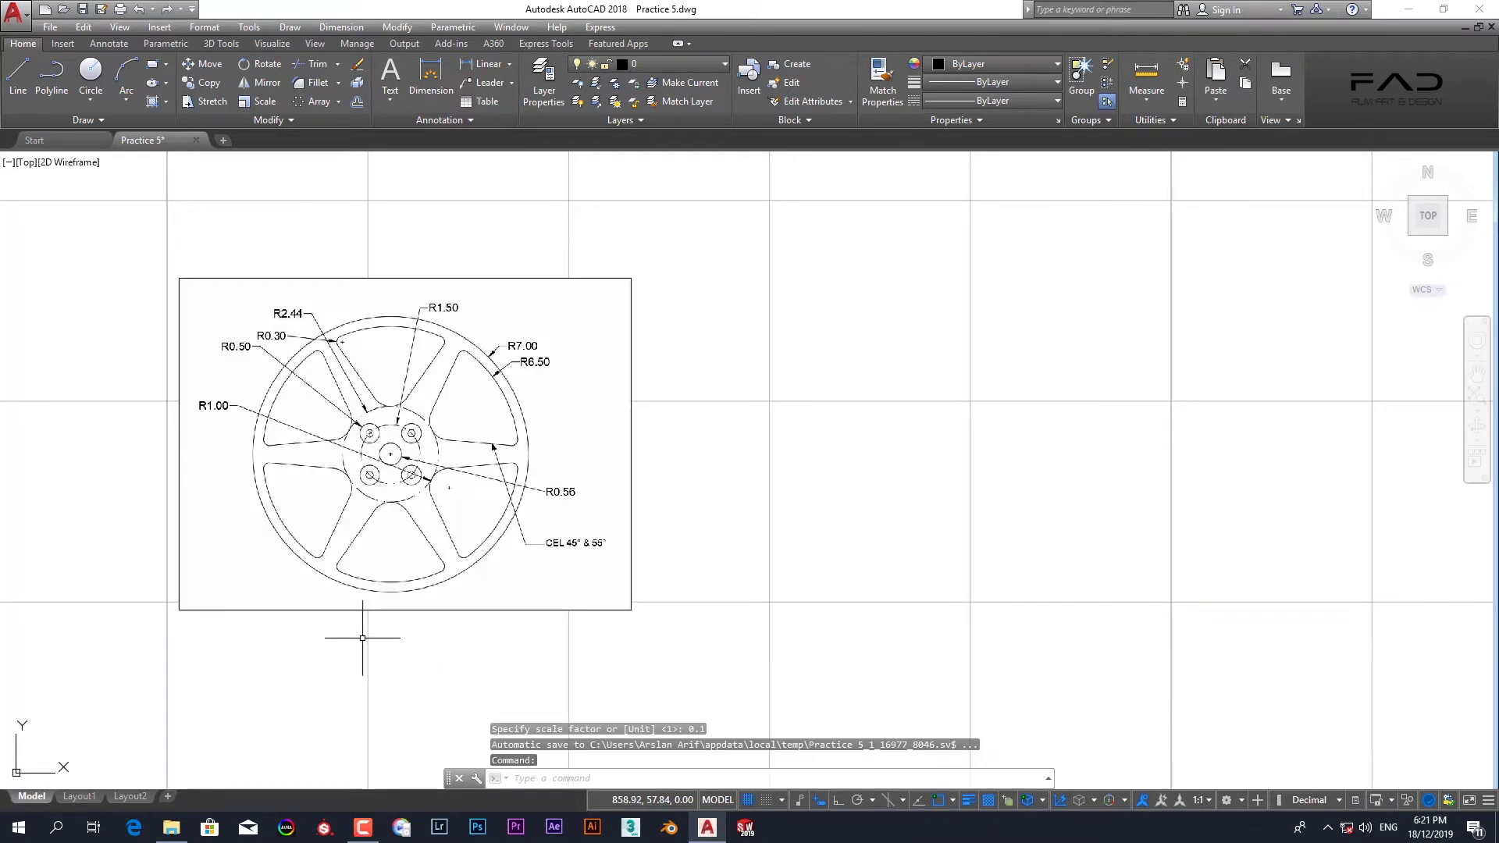
pyautogui.scroll(1, 443, 588)
pyautogui.scroll(-1, 443, 588)
pyautogui.moveTo(406, 587); pyautogui.dragTo(627, 587, button='middle')
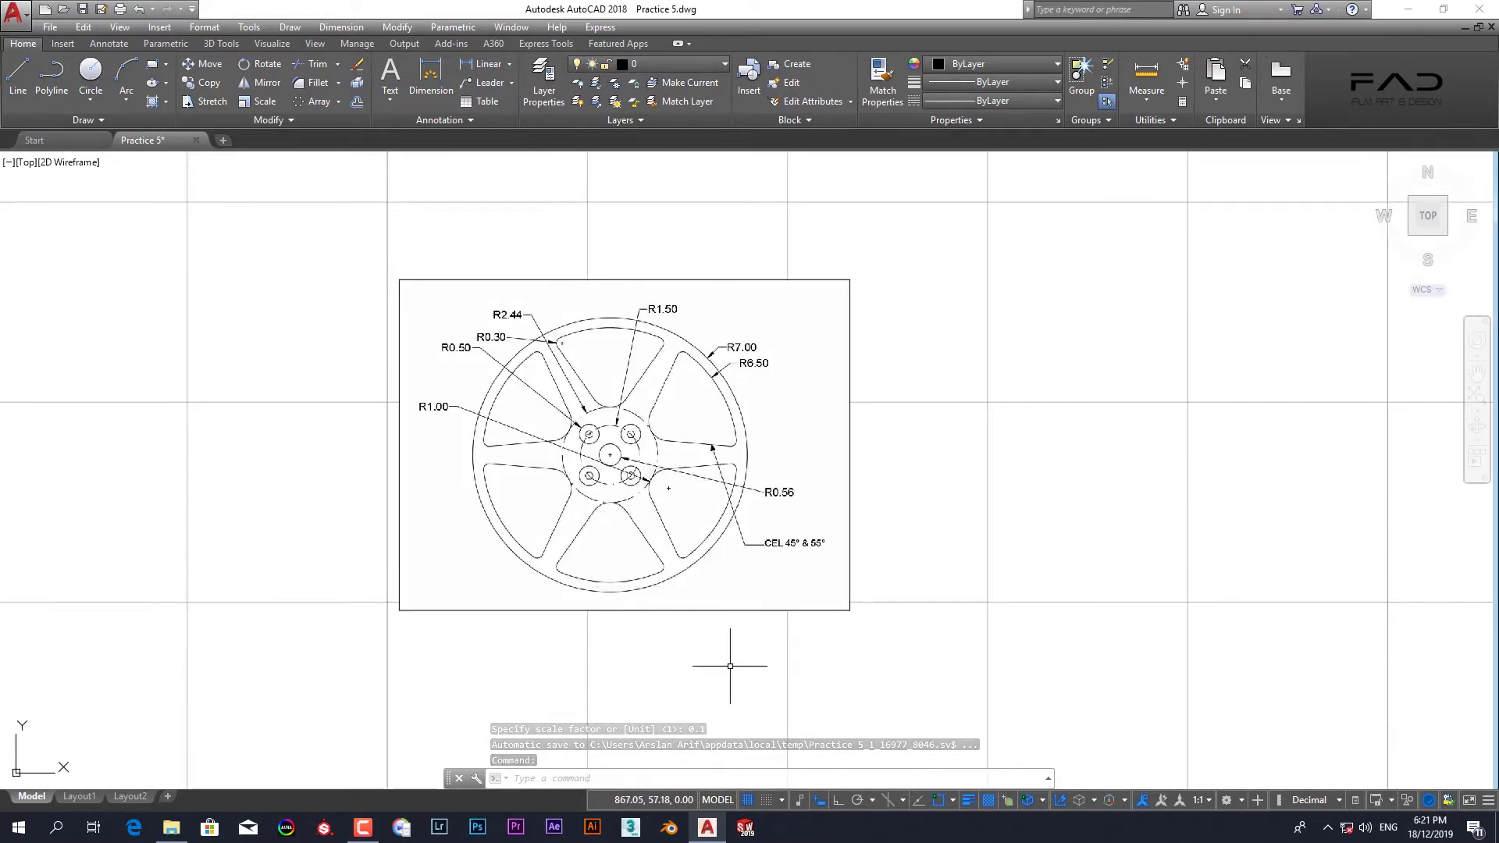
# - Turn on all object snap modes in the Drafting Settings
pyautogui.click(782, 800)
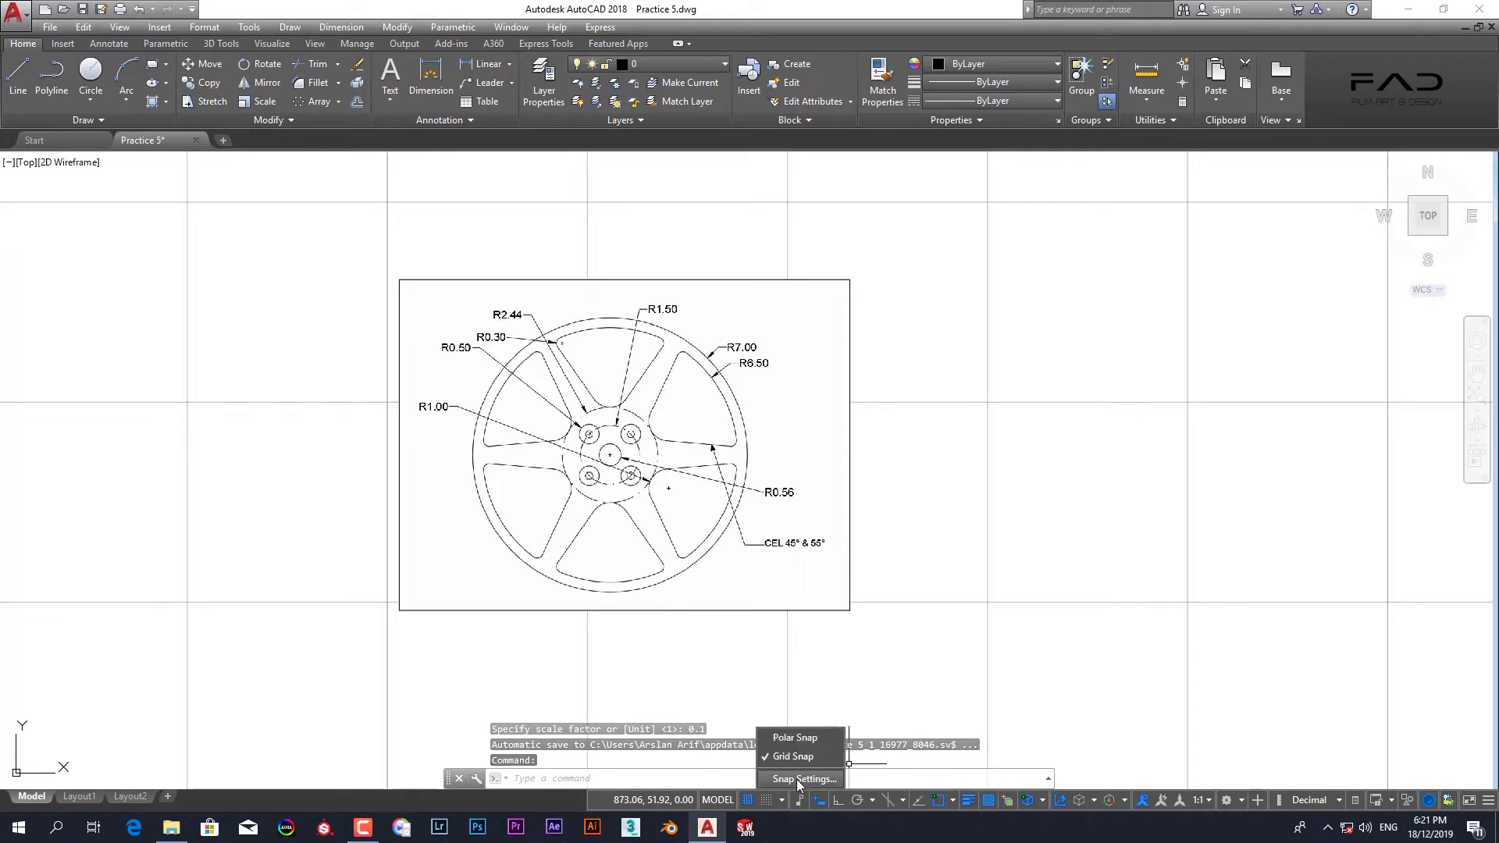
pyautogui.click(797, 779)
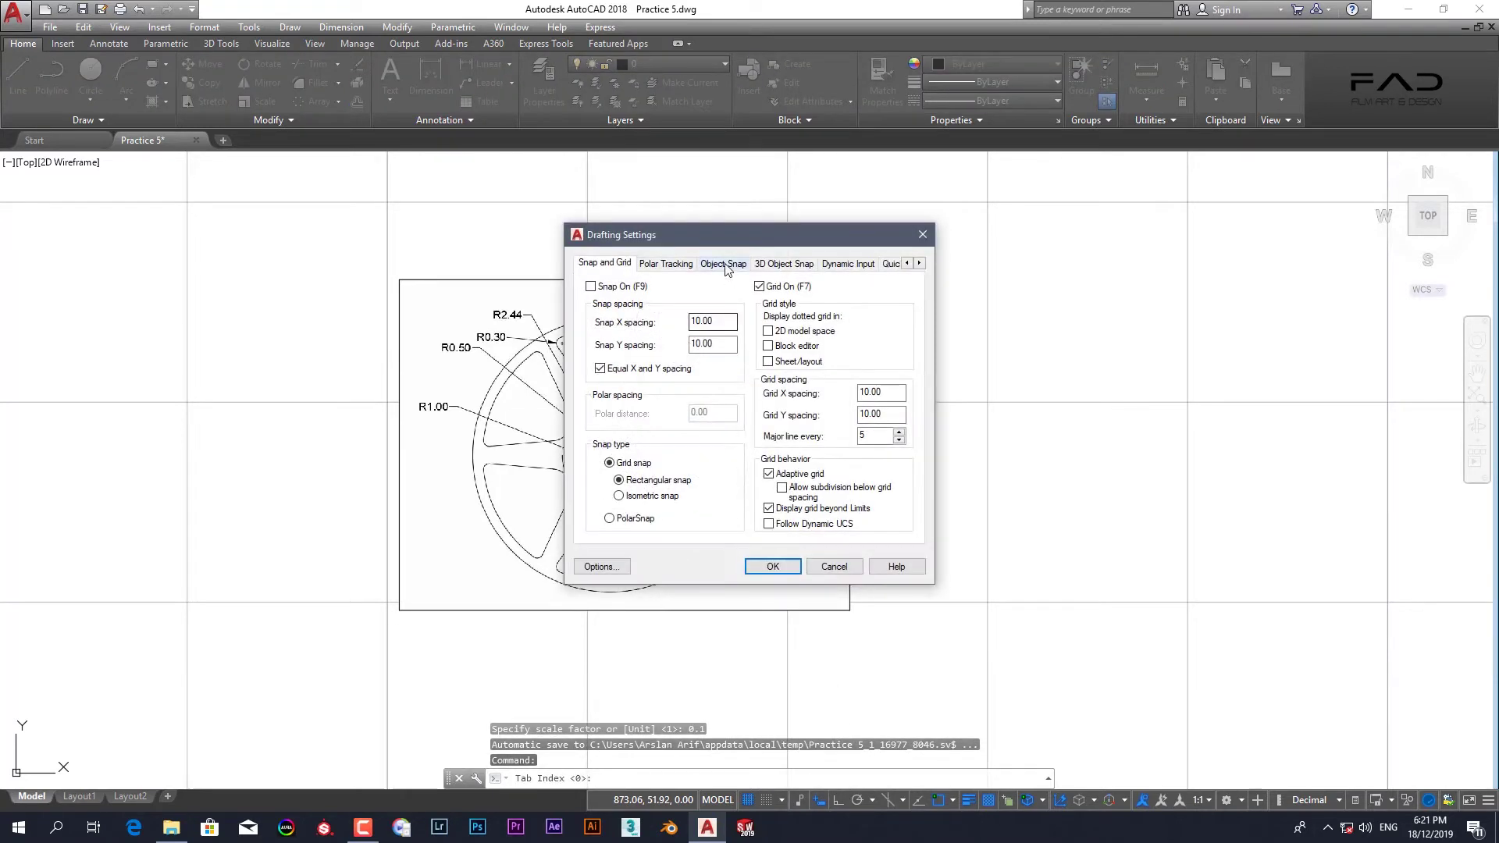
pyautogui.click(726, 265)
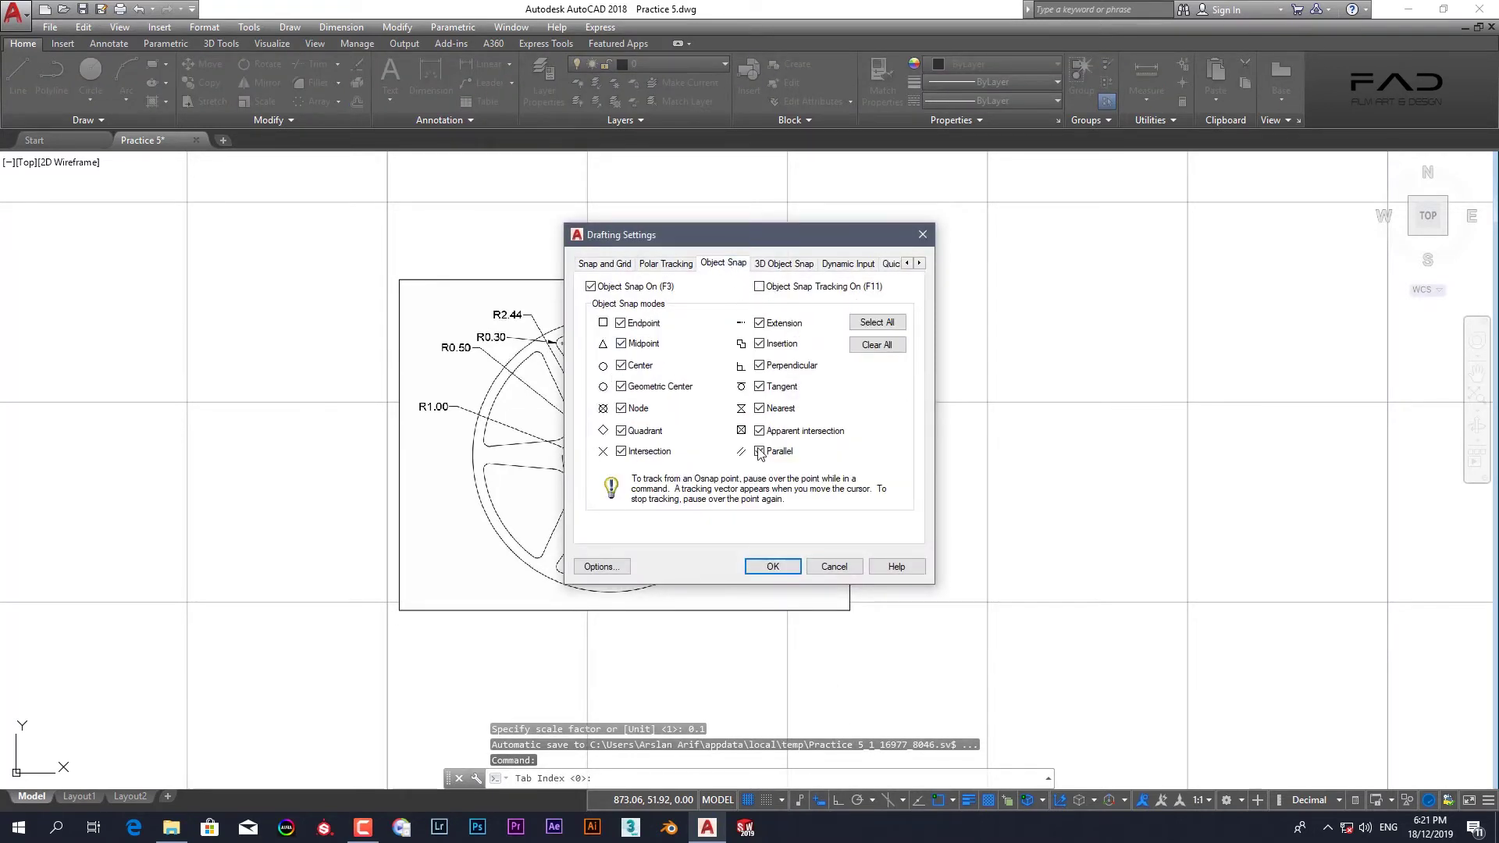
pyautogui.click(877, 322)
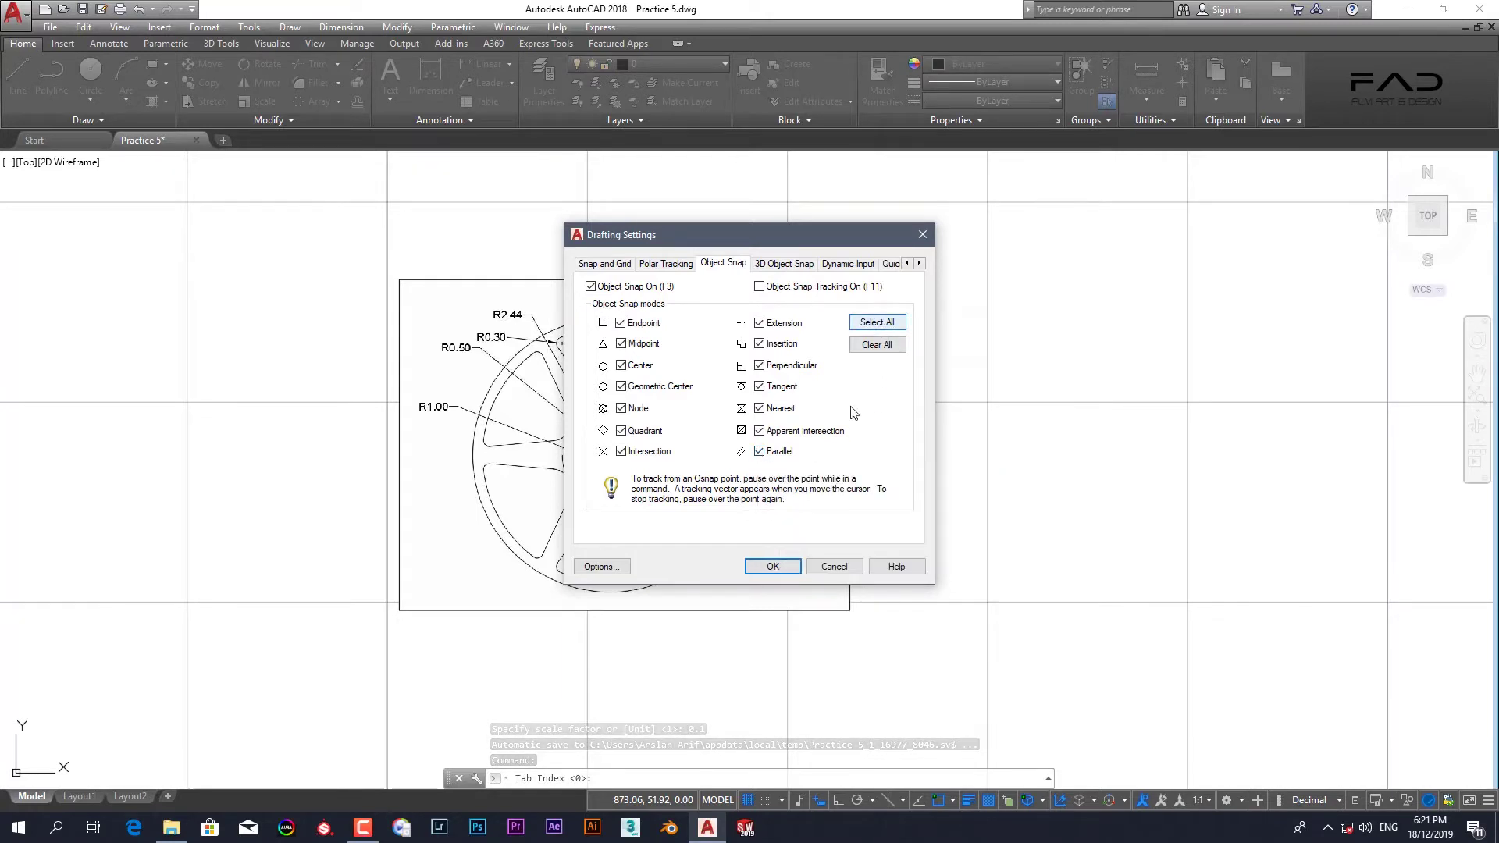
pyautogui.click(775, 568)
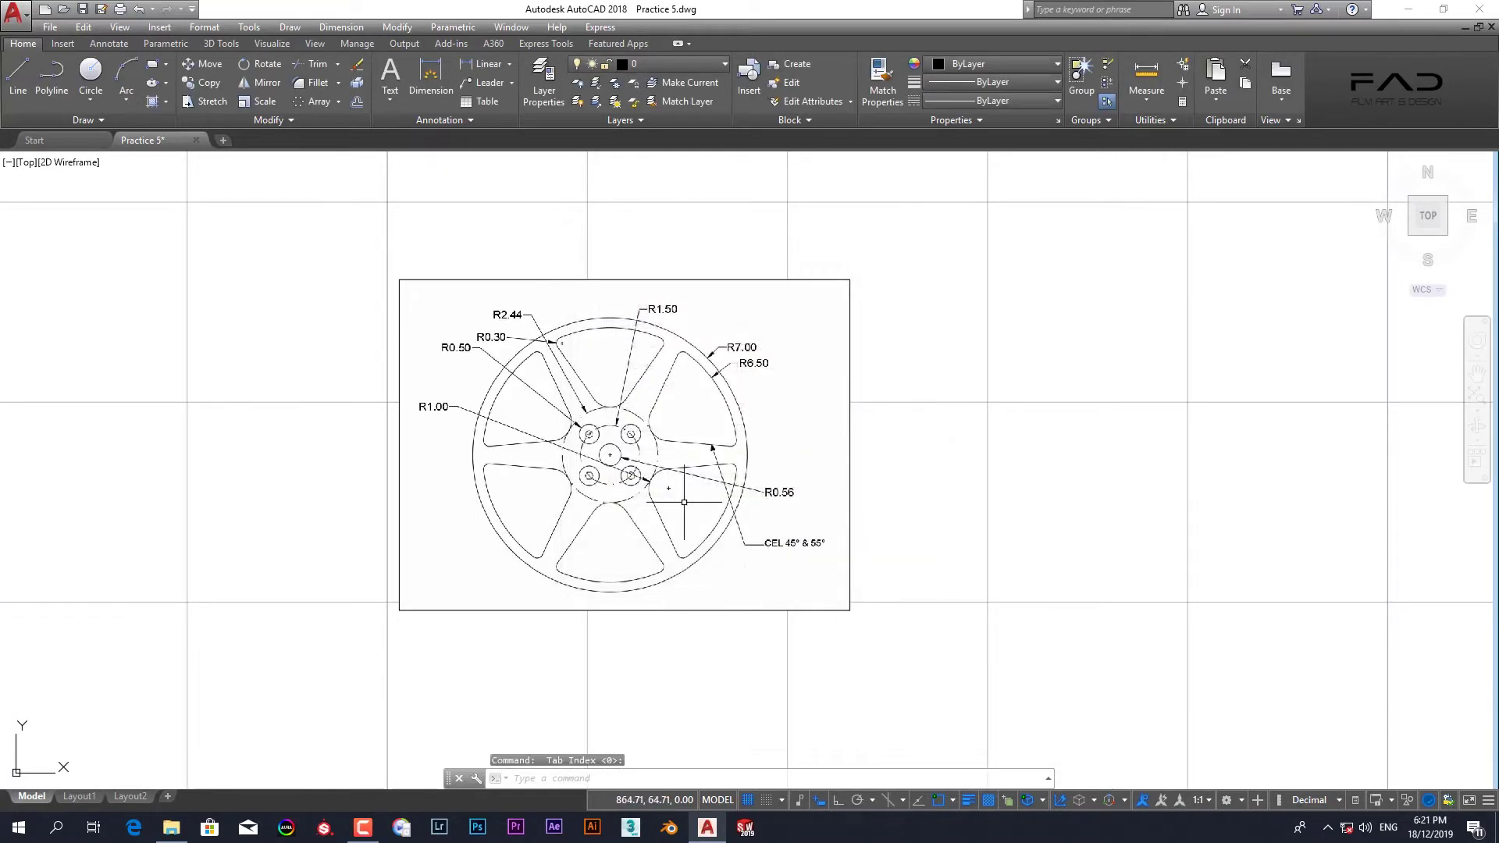
# - Switch the grid off and frame the wheel reference image
pyautogui.scroll(2, 713, 515)
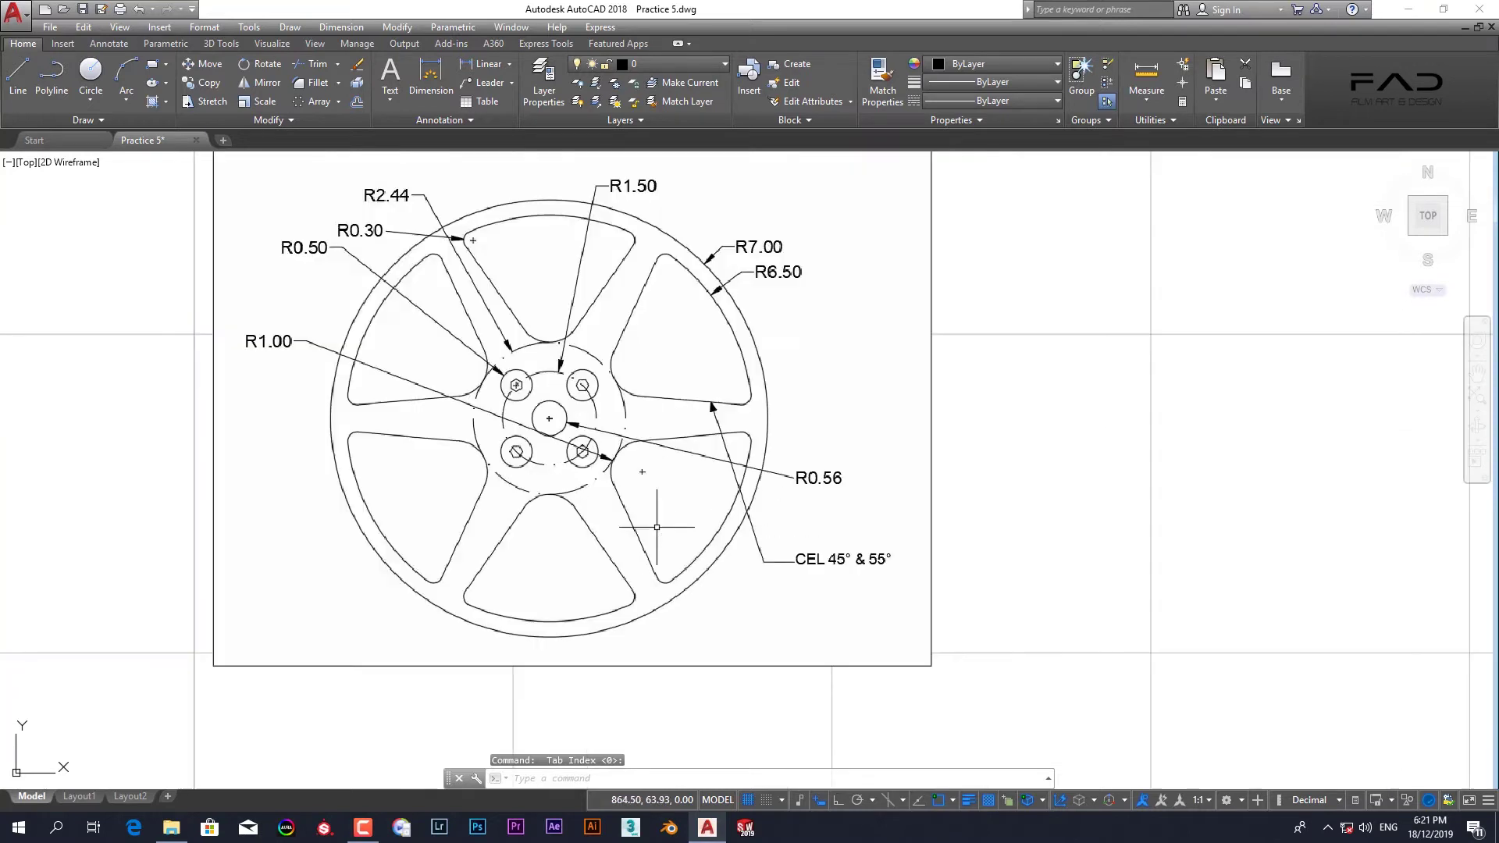
pyautogui.scroll(2, 576, 491)
pyautogui.scroll(-5, 595, 582)
pyautogui.scroll(3, 596, 582)
pyautogui.scroll(1, 598, 576)
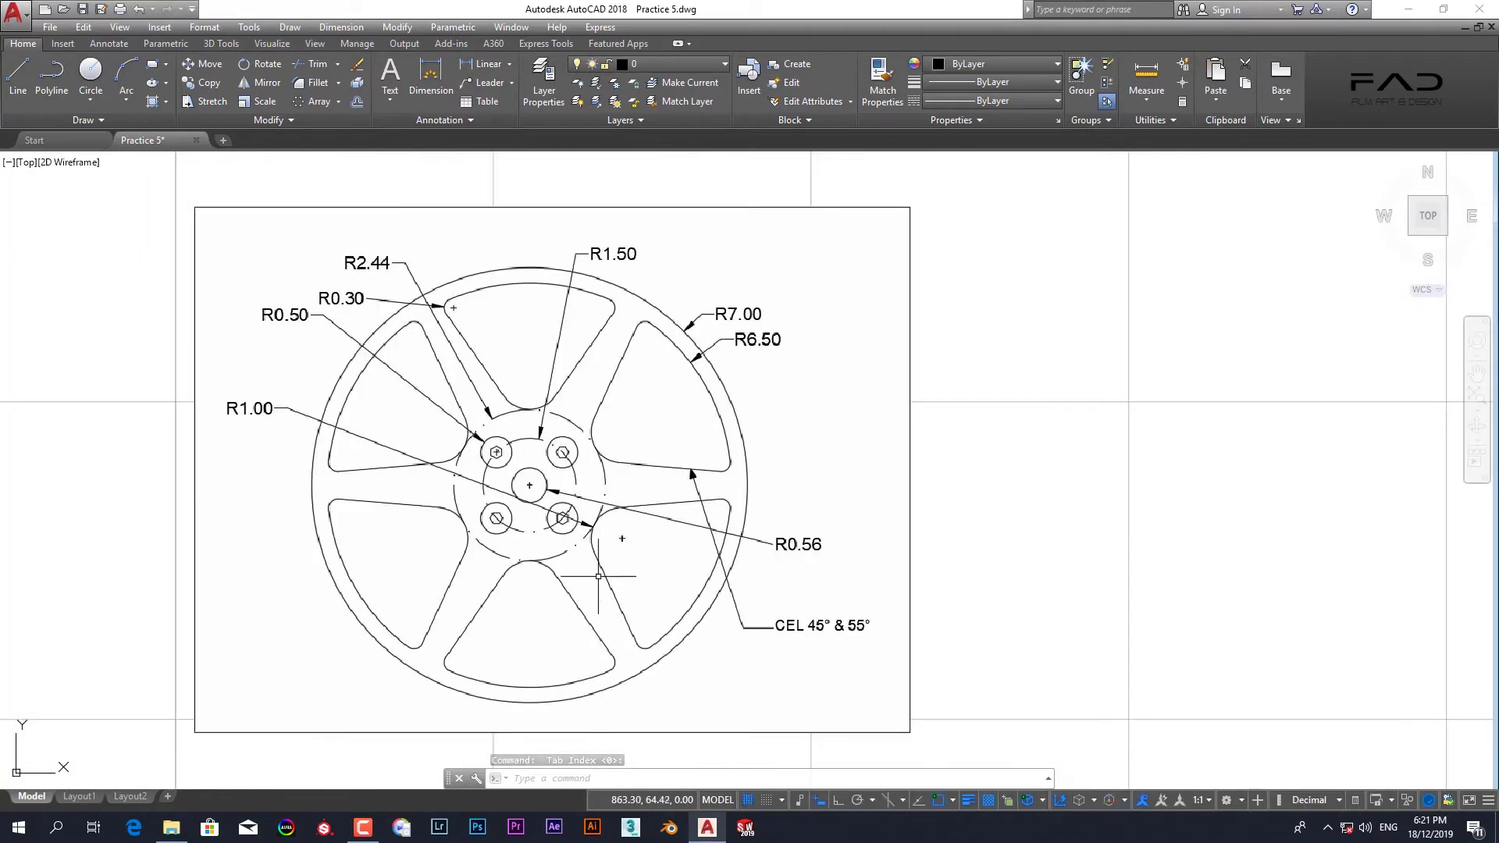
pyautogui.moveTo(712, 550); pyautogui.dragTo(803, 536, button='middle')
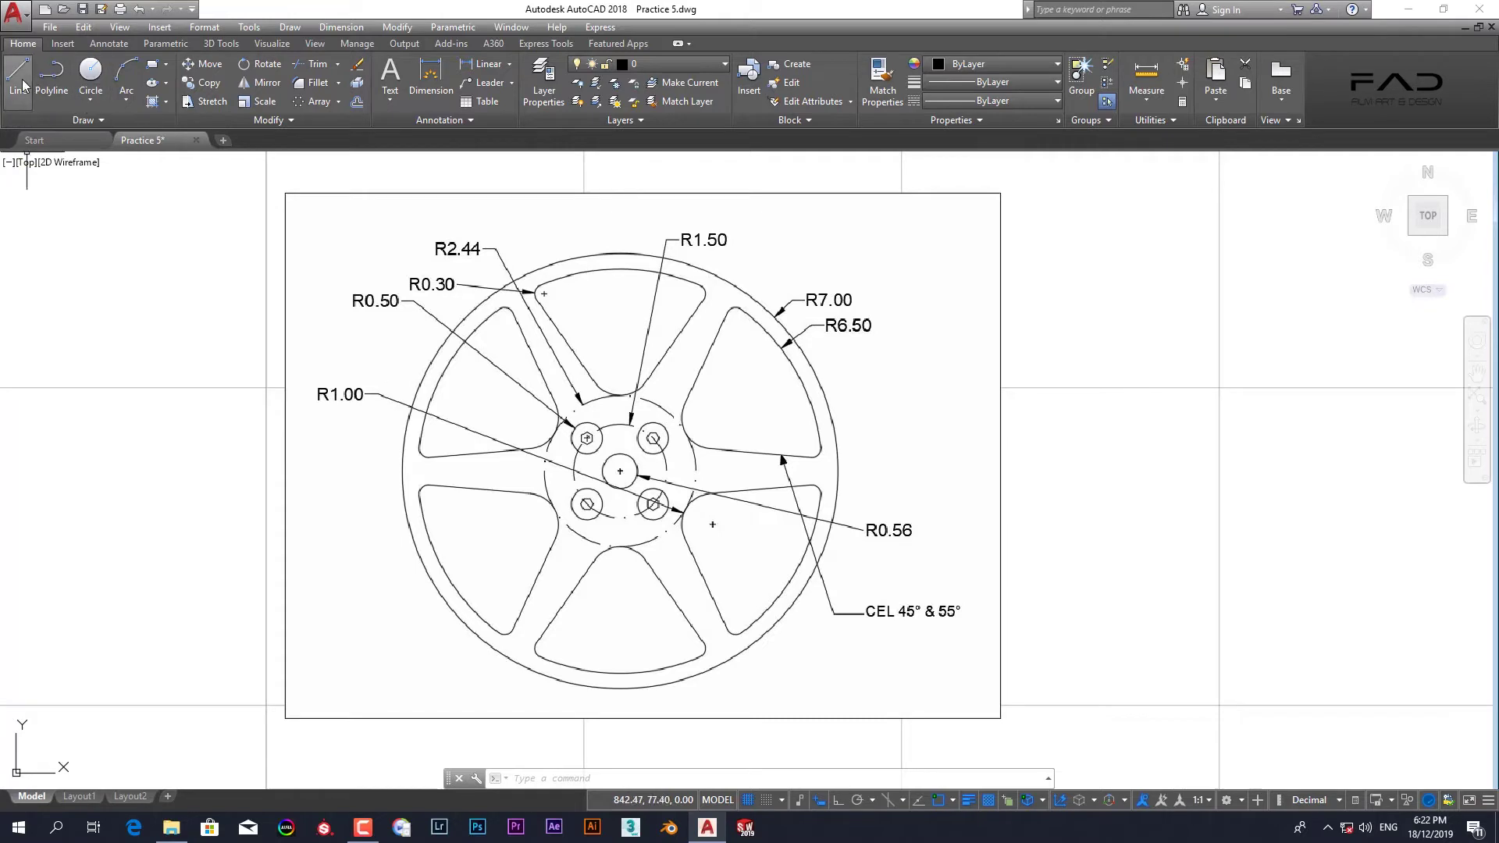
pyautogui.scroll(-2, 625, 388)
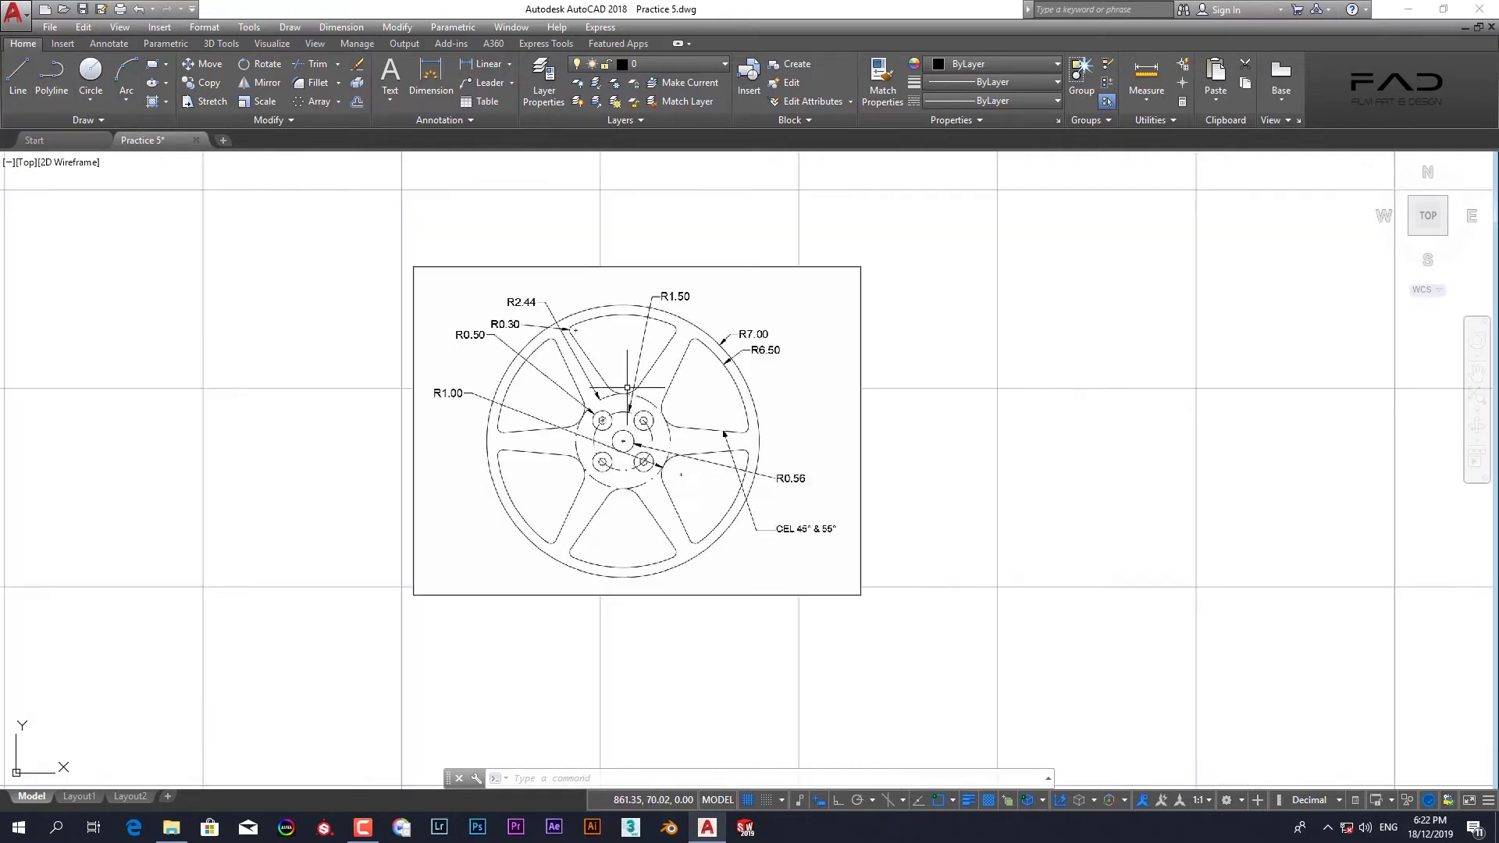
pyautogui.click(750, 800)
pyautogui.moveTo(805, 516); pyautogui.dragTo(566, 554, button='middle')
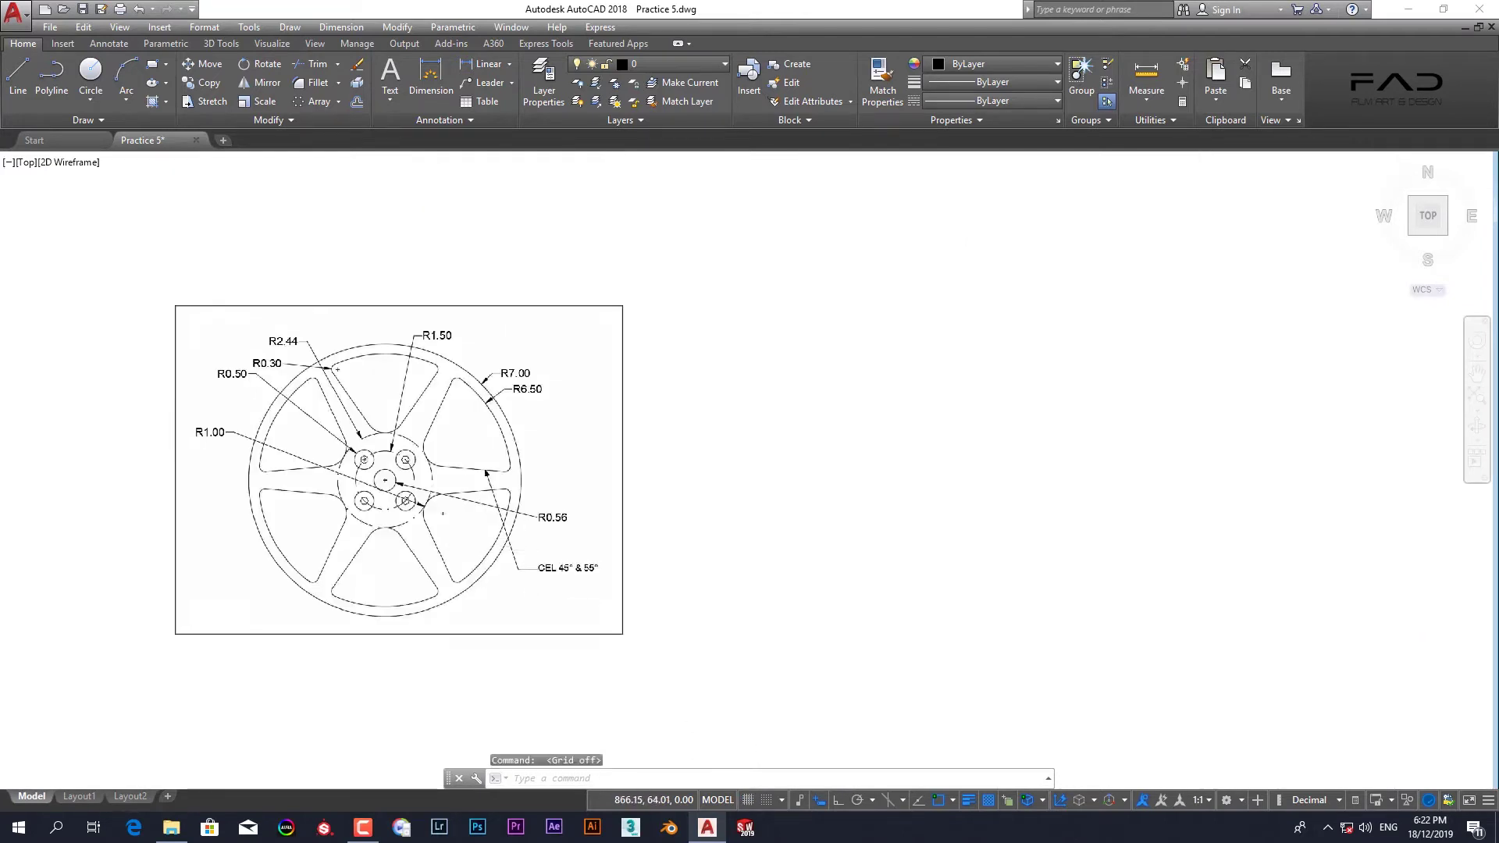
pyautogui.scroll(1, 360, 517)
pyautogui.scroll(1, 360, 518)
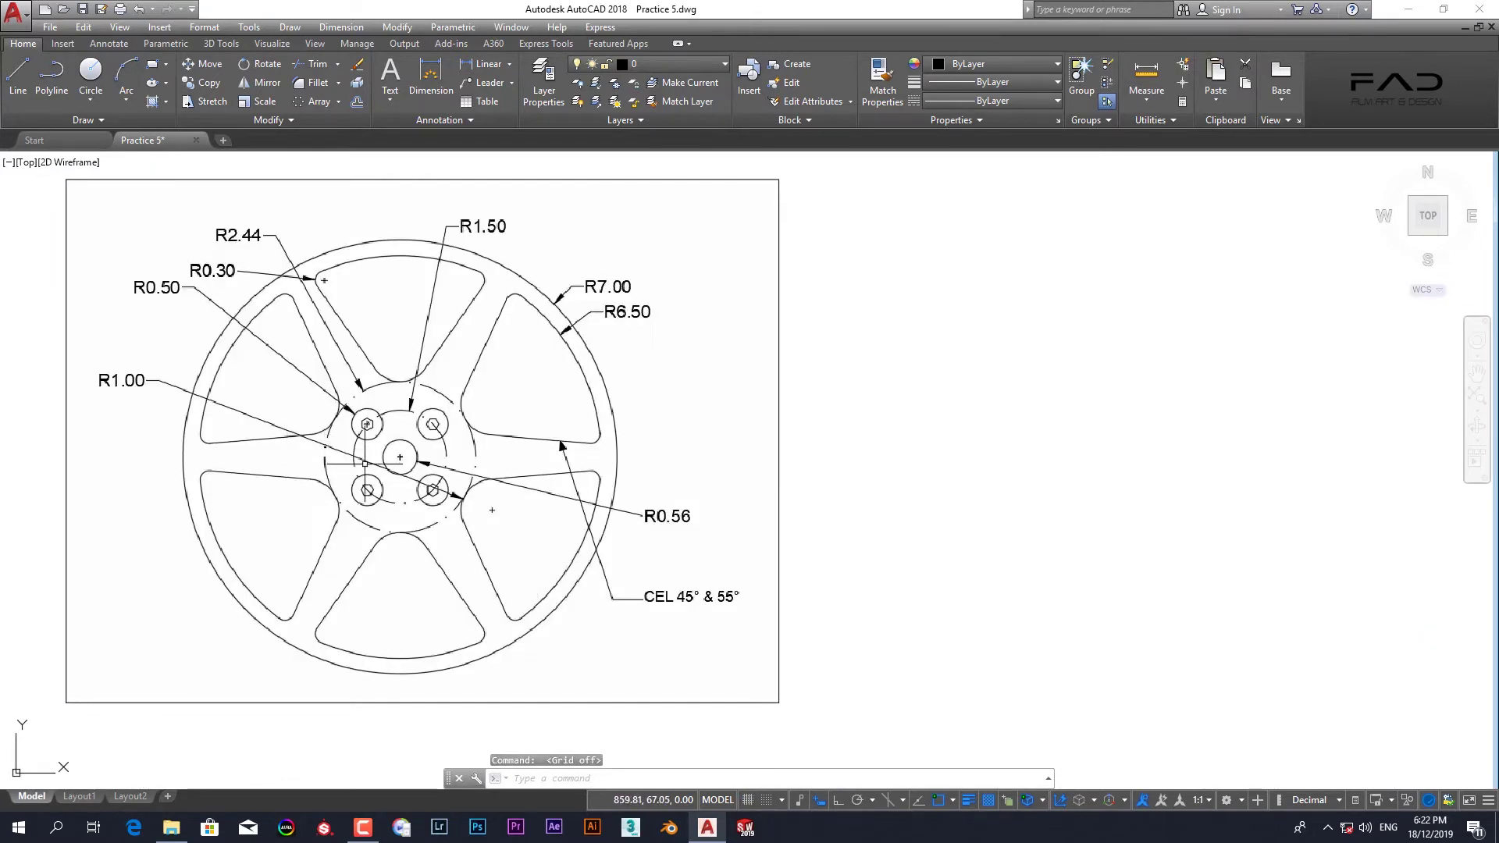
# - Draw concentric circles of radius 0.56, 1.5, 2.44, 6.5 and 7 right of the reference
pyautogui.click(91, 74)
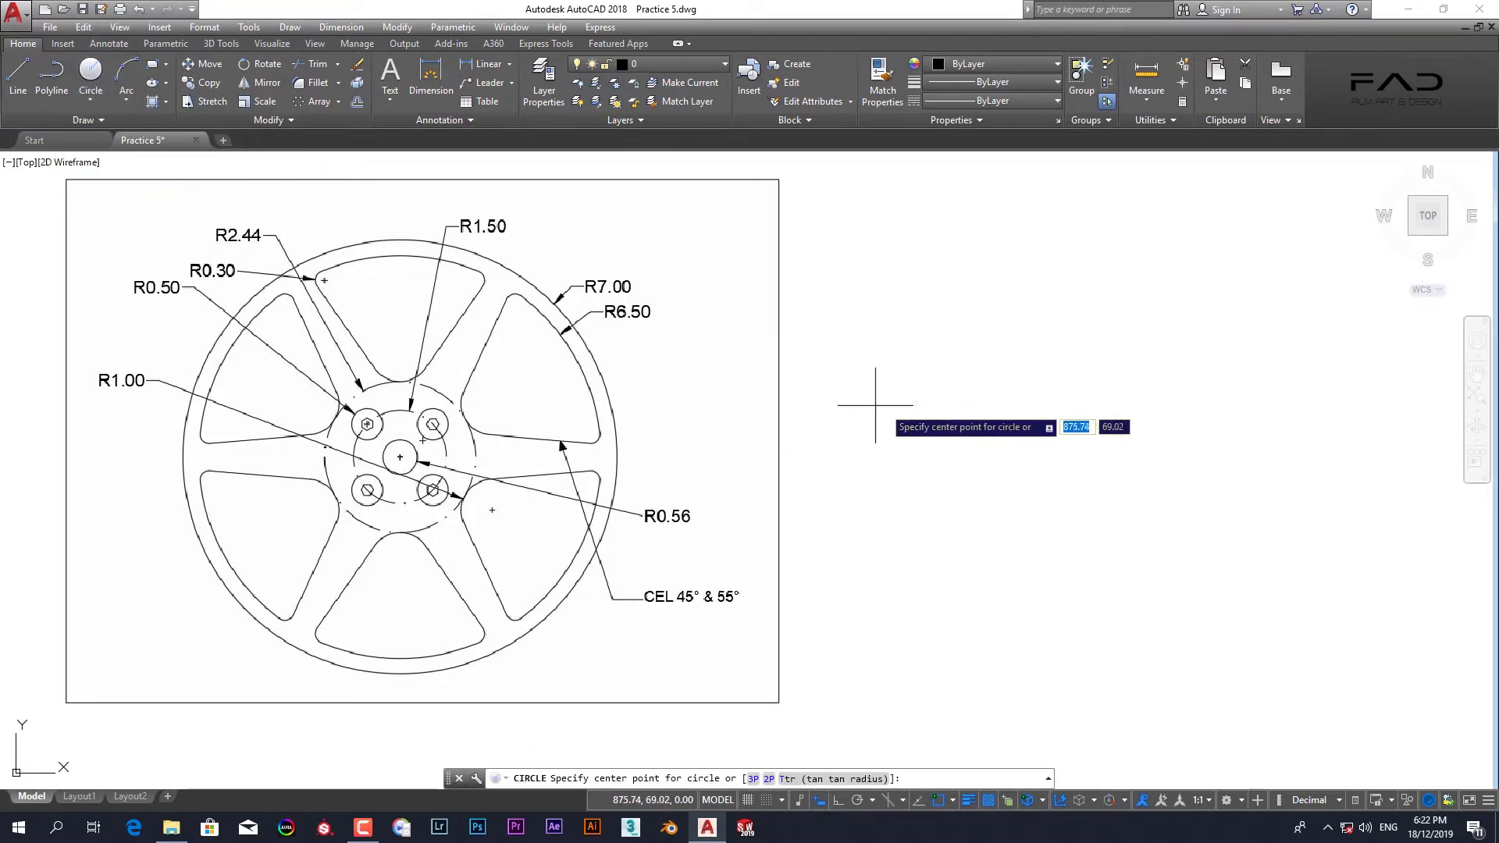
pyautogui.click(1242, 451)
pyautogui.write('0.56')
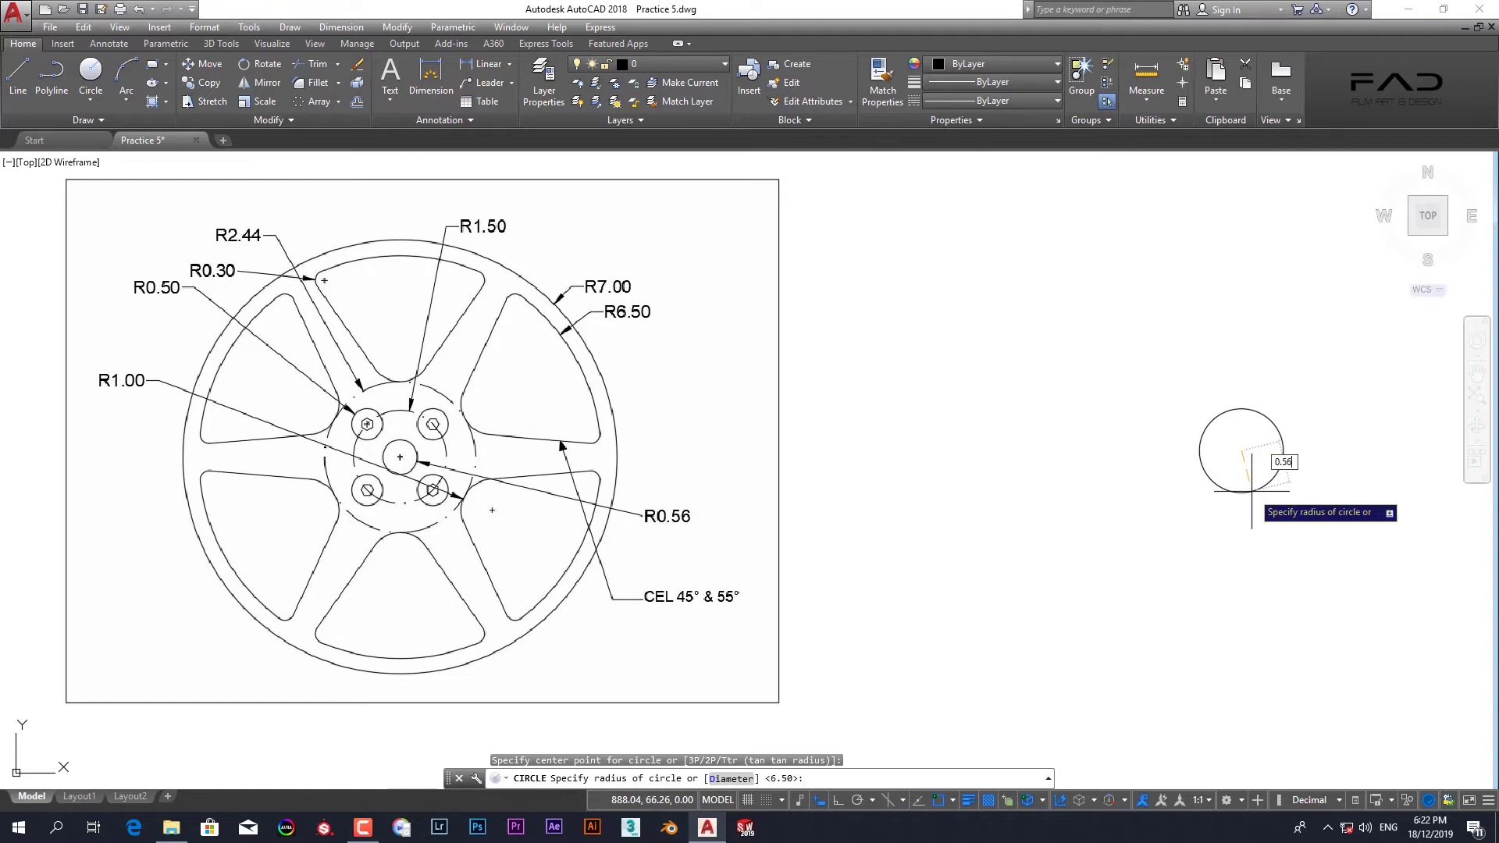
pyautogui.press('Return')
pyautogui.press('Return')
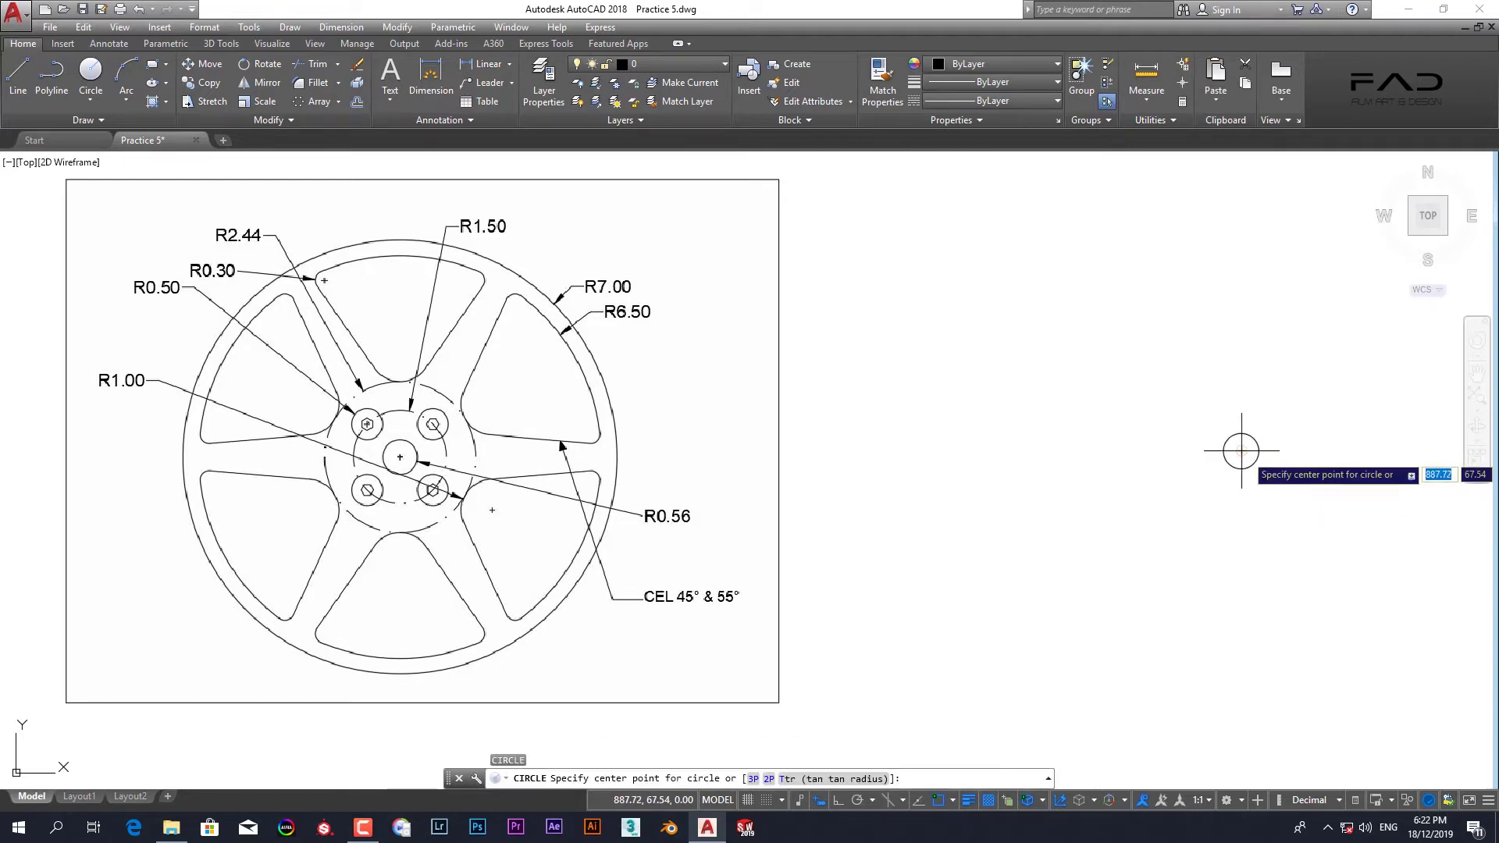
pyautogui.click(1242, 451)
pyautogui.write('1.5')
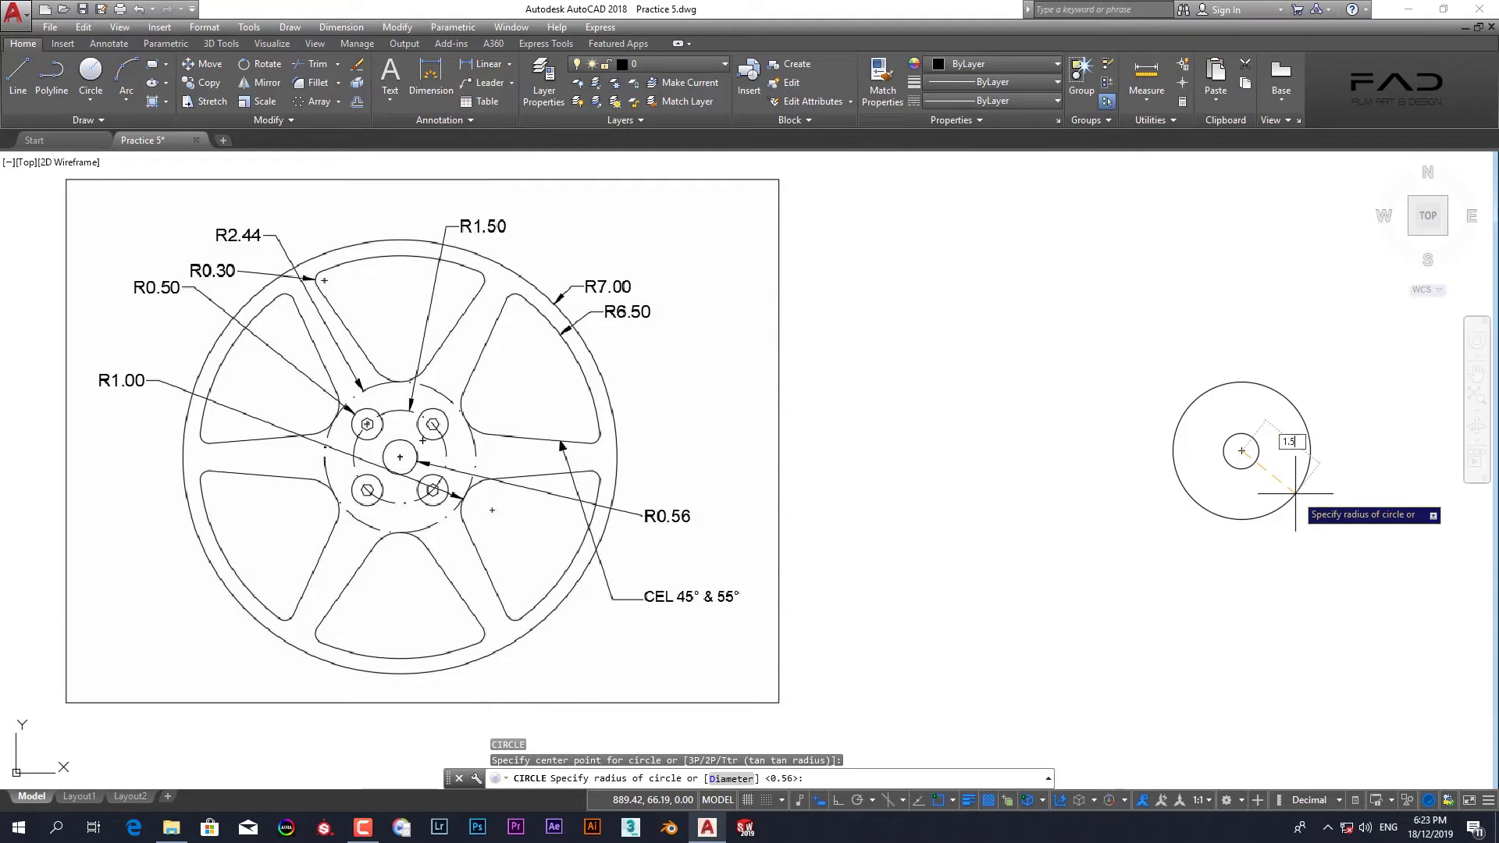
pyautogui.press('Return')
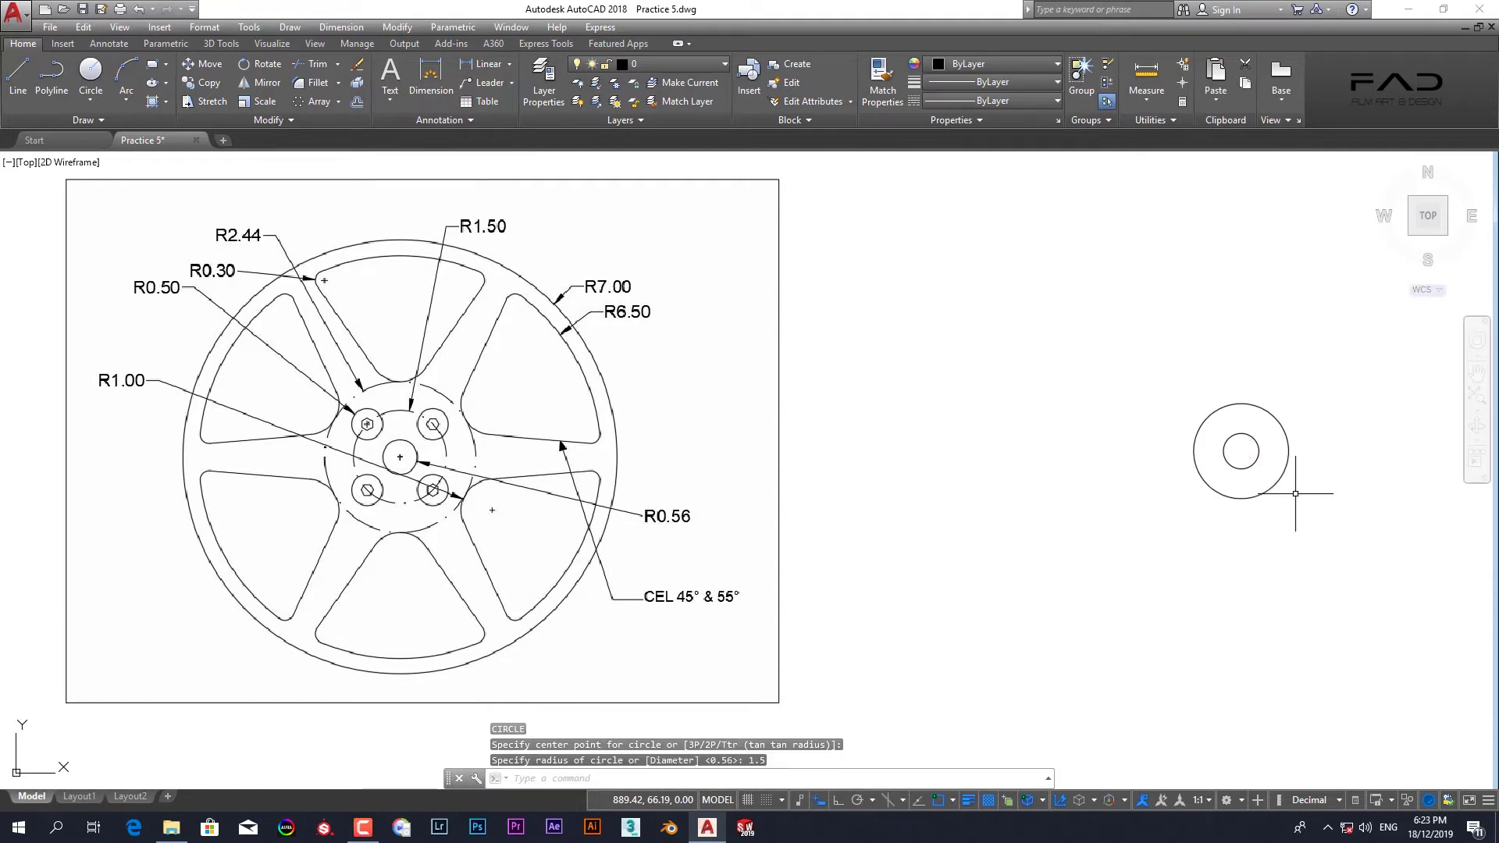
pyautogui.press('Return')
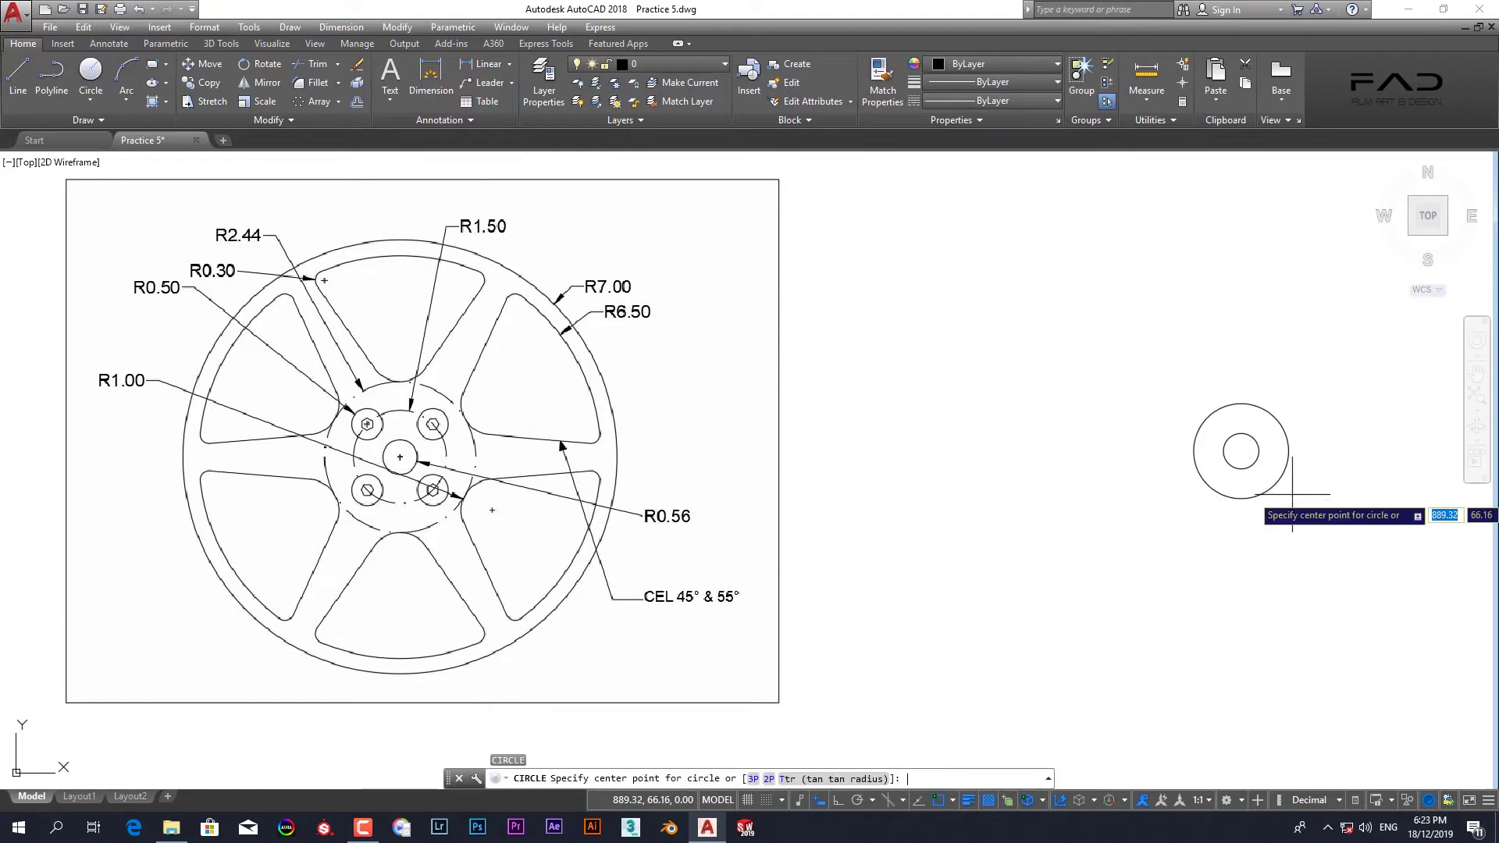
pyautogui.click(1241, 452)
pyautogui.write('2.44')
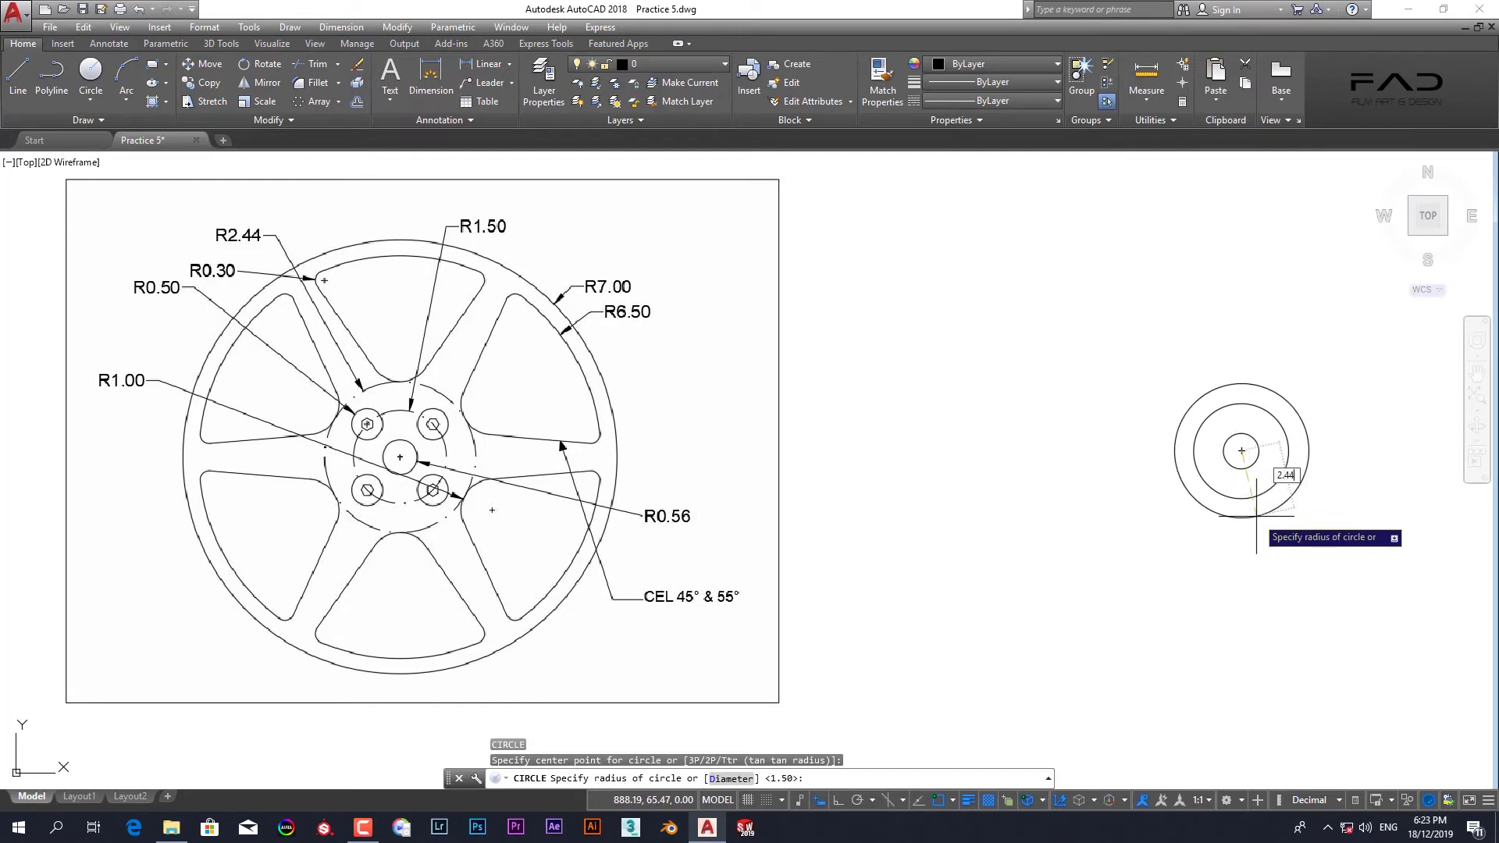
pyautogui.press('Return')
pyautogui.press('Return')
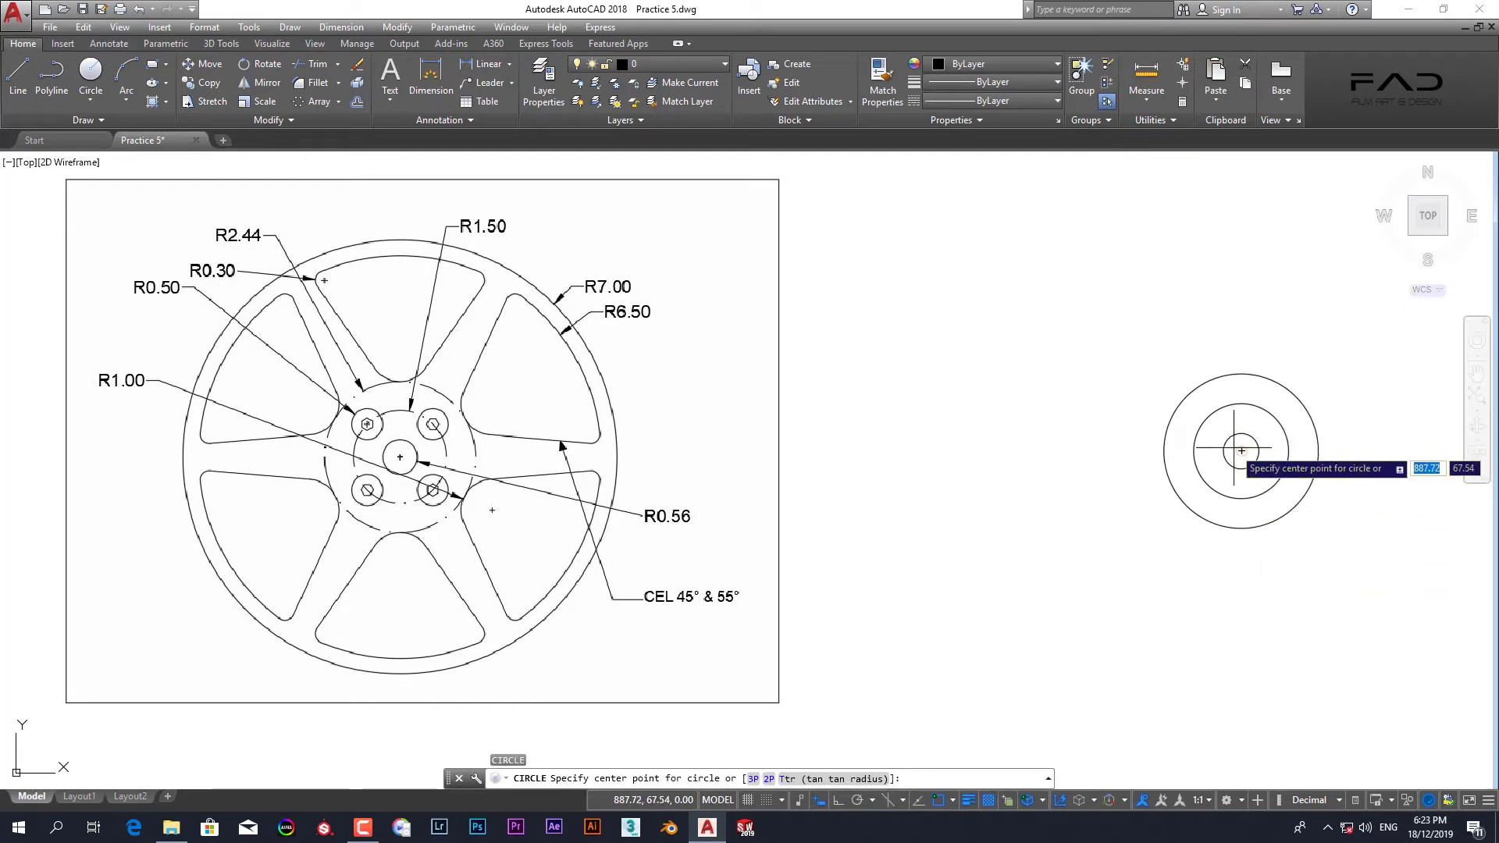
pyautogui.click(1242, 451)
pyautogui.write('6.5')
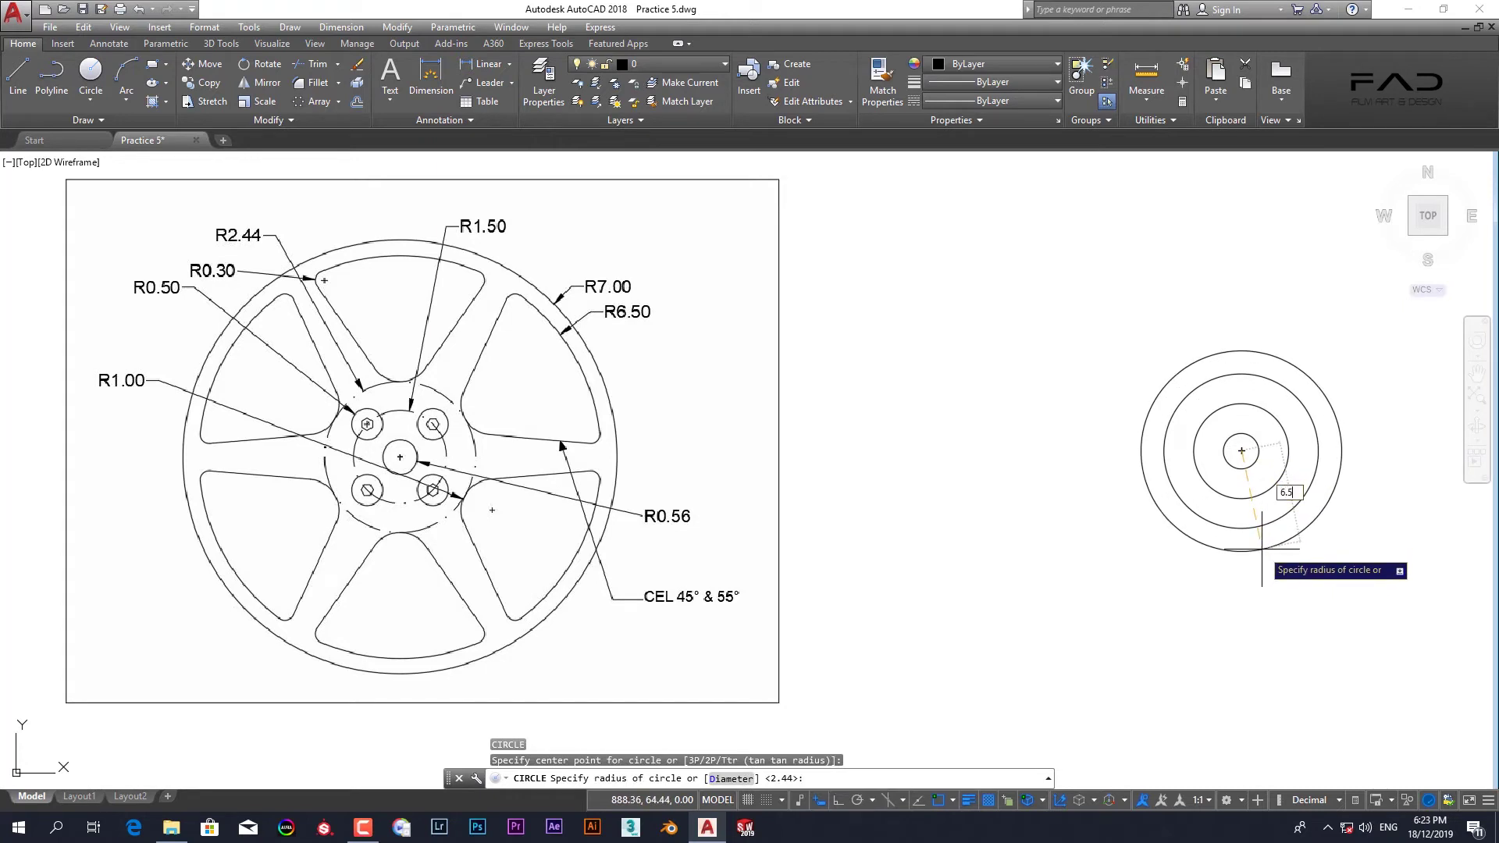
pyautogui.press('Return')
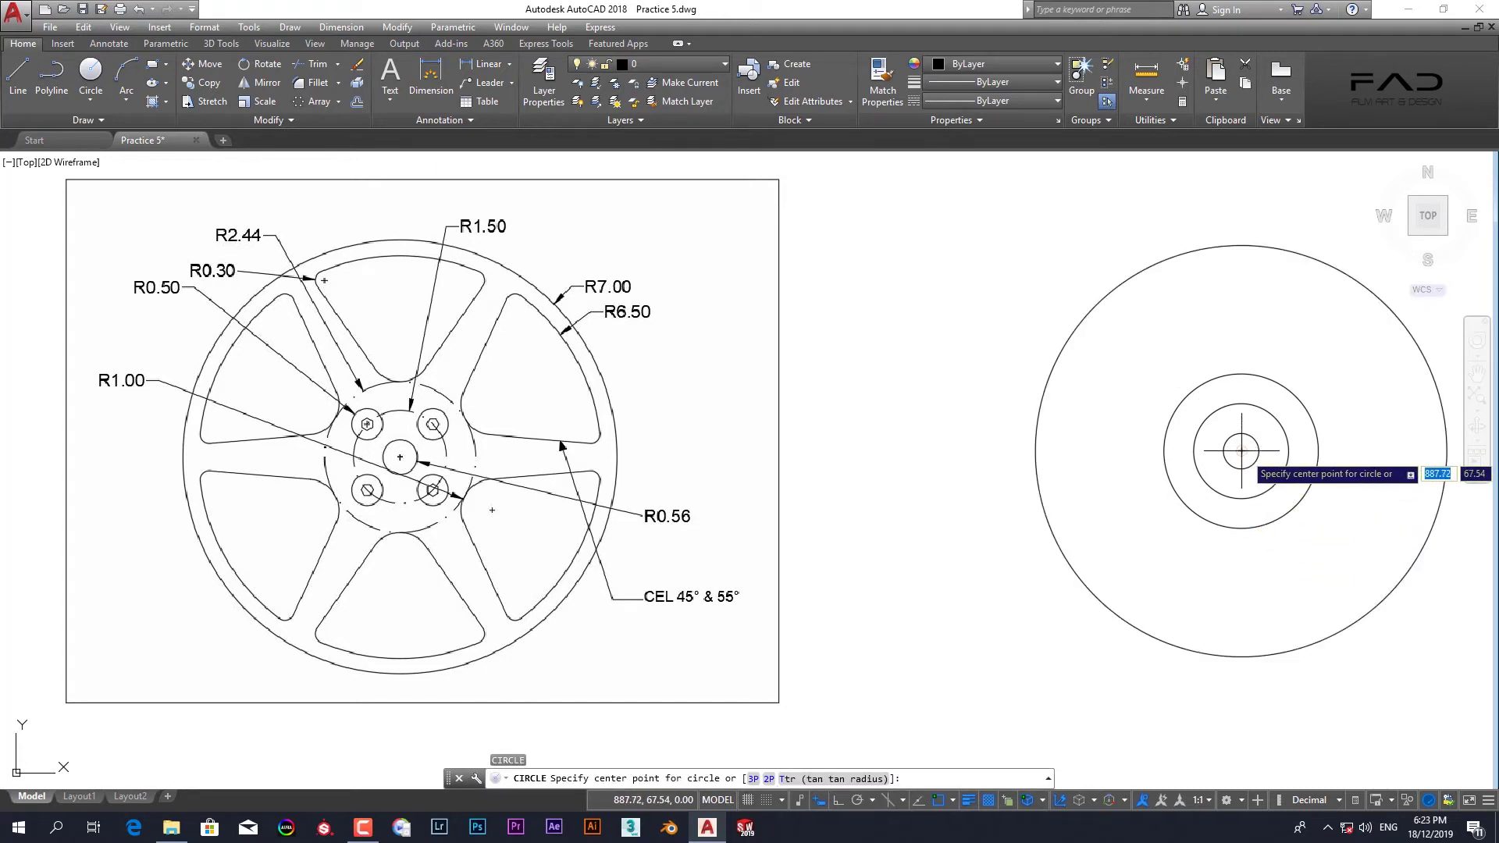
pyautogui.click(1241, 451)
pyautogui.write('7')
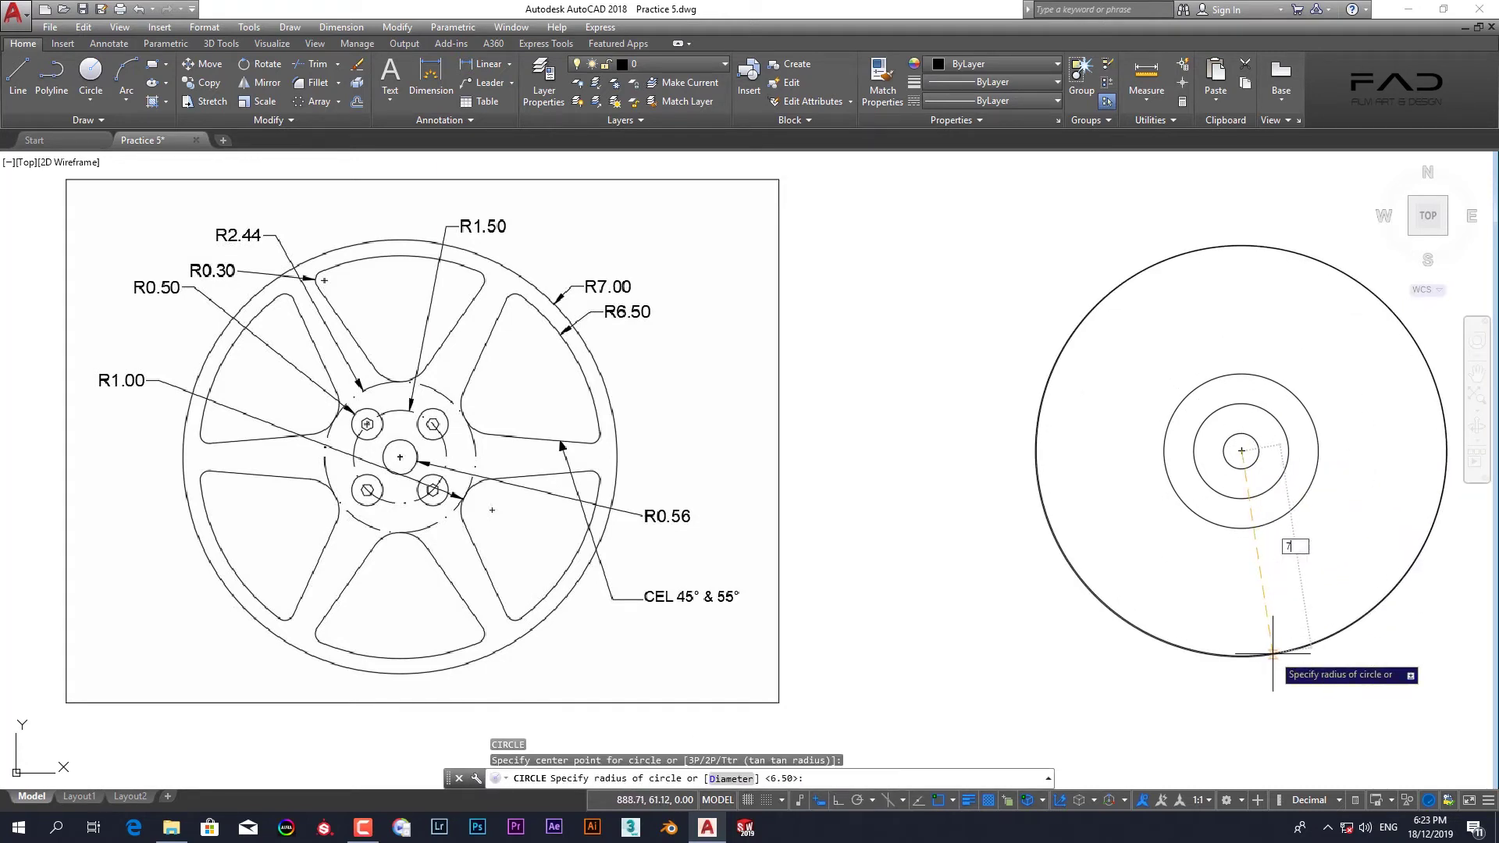
pyautogui.press('Return')
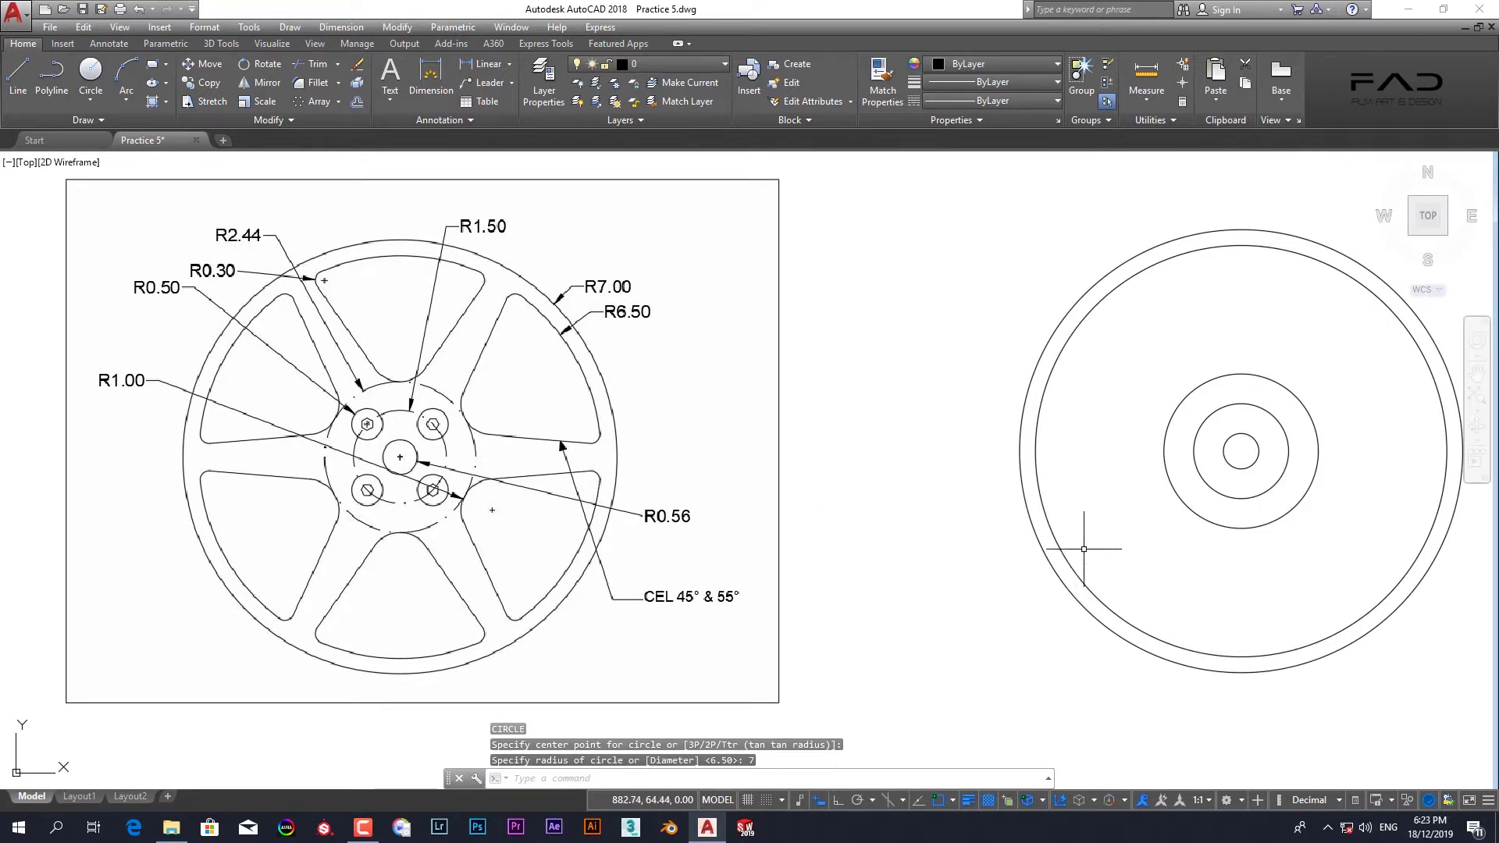
pyautogui.moveTo(1177, 536); pyautogui.dragTo(993, 536, button='middle')
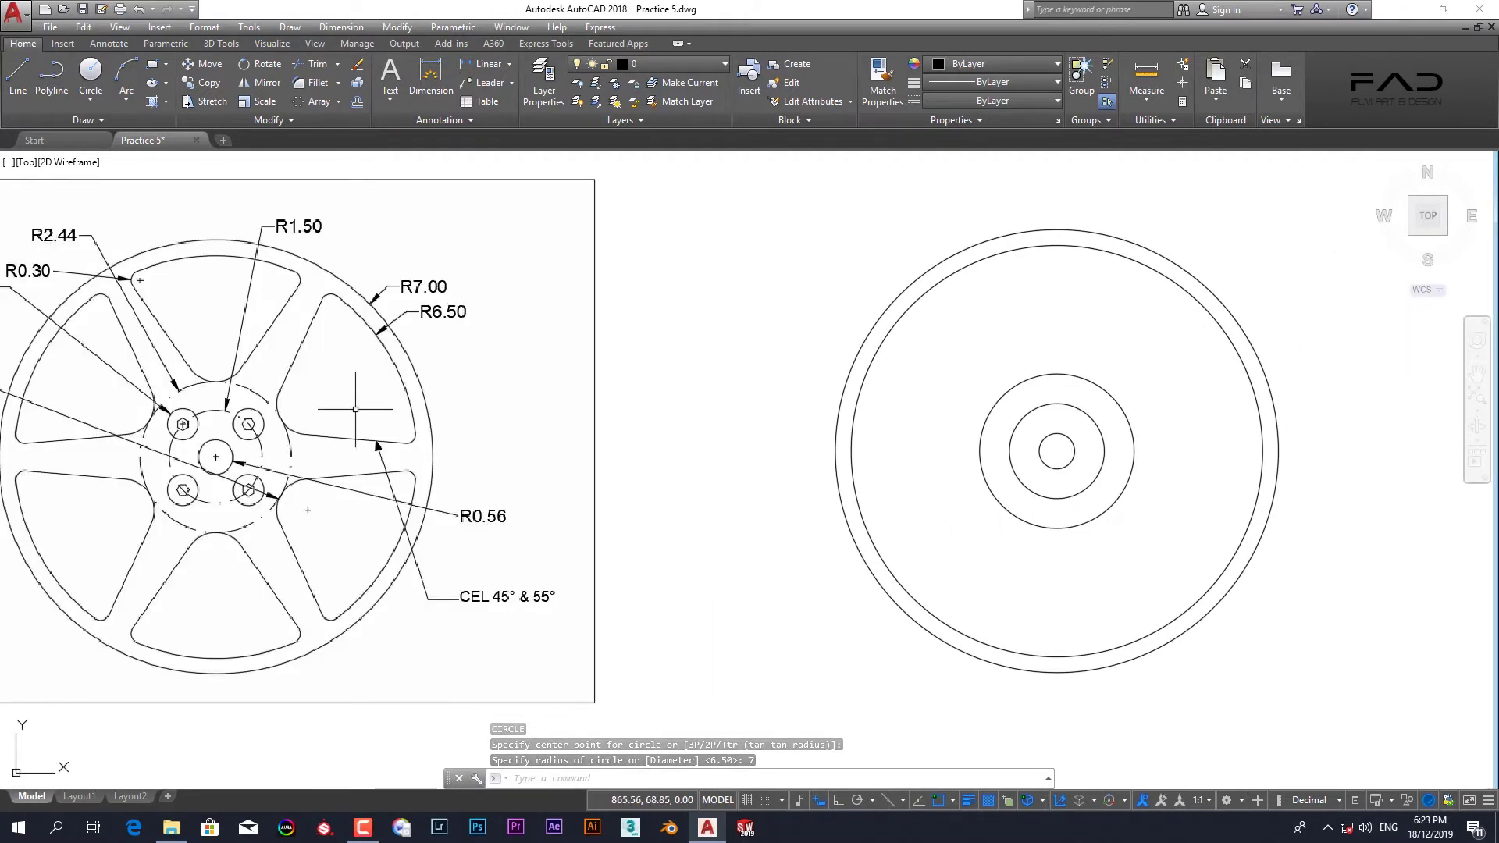
# - Add a construction line through the circles' centre at @4.28<55
pyautogui.click(102, 120)
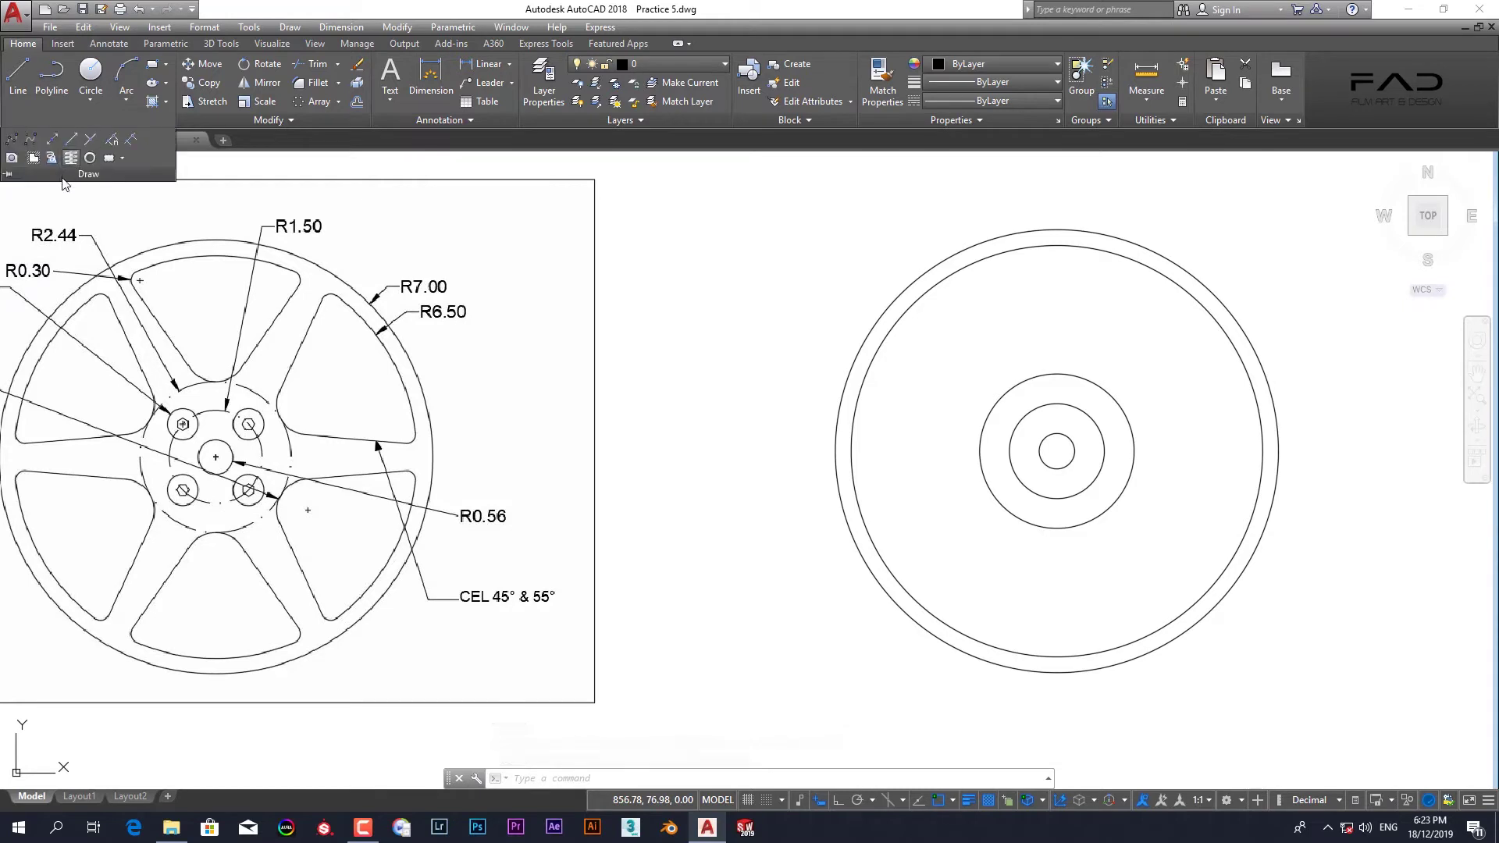
pyautogui.click(53, 140)
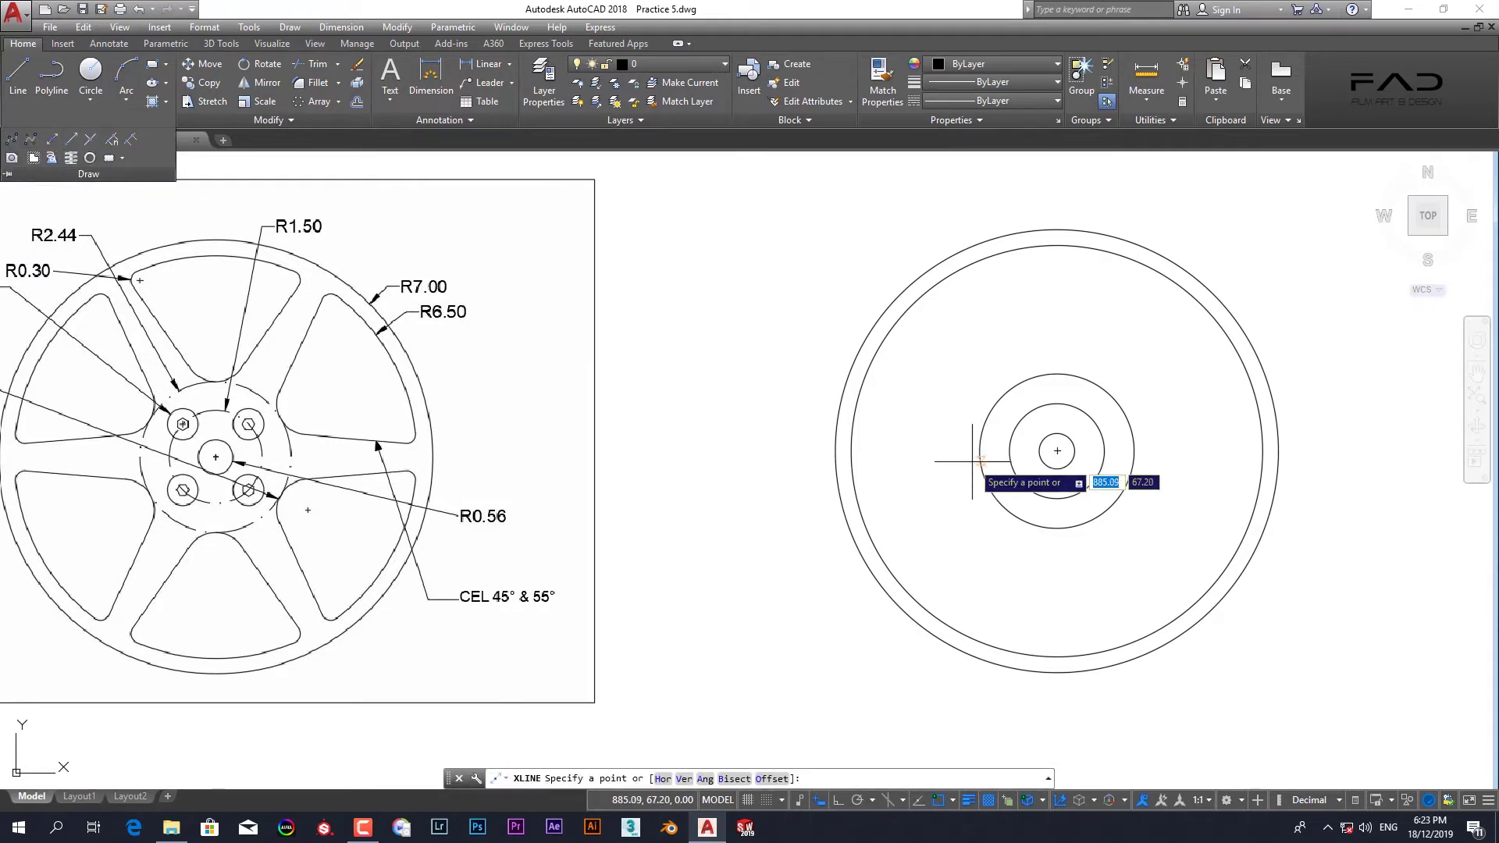
pyautogui.click(1057, 451)
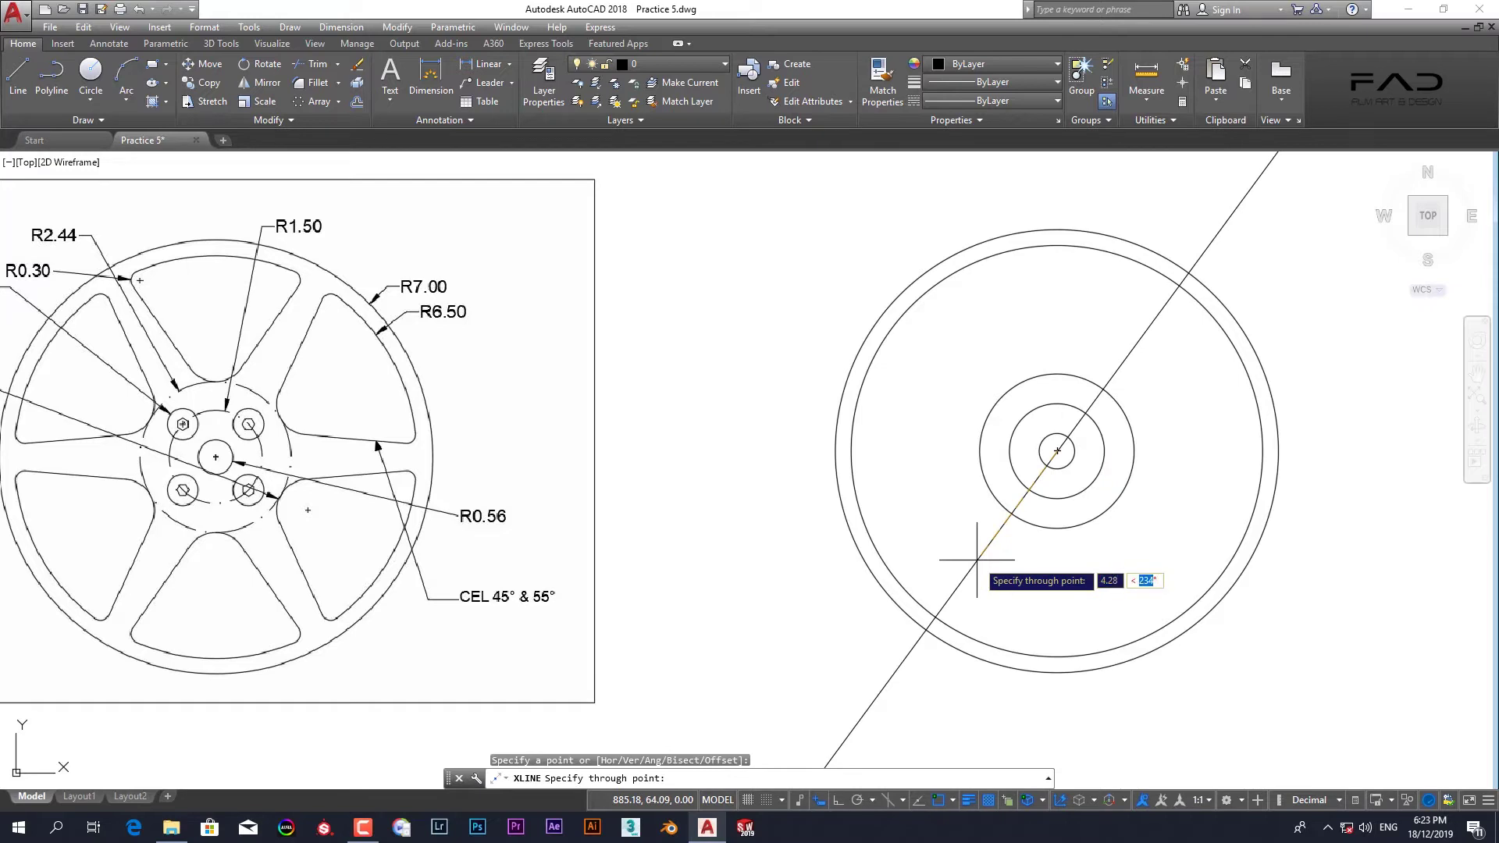
pyautogui.press('Return')
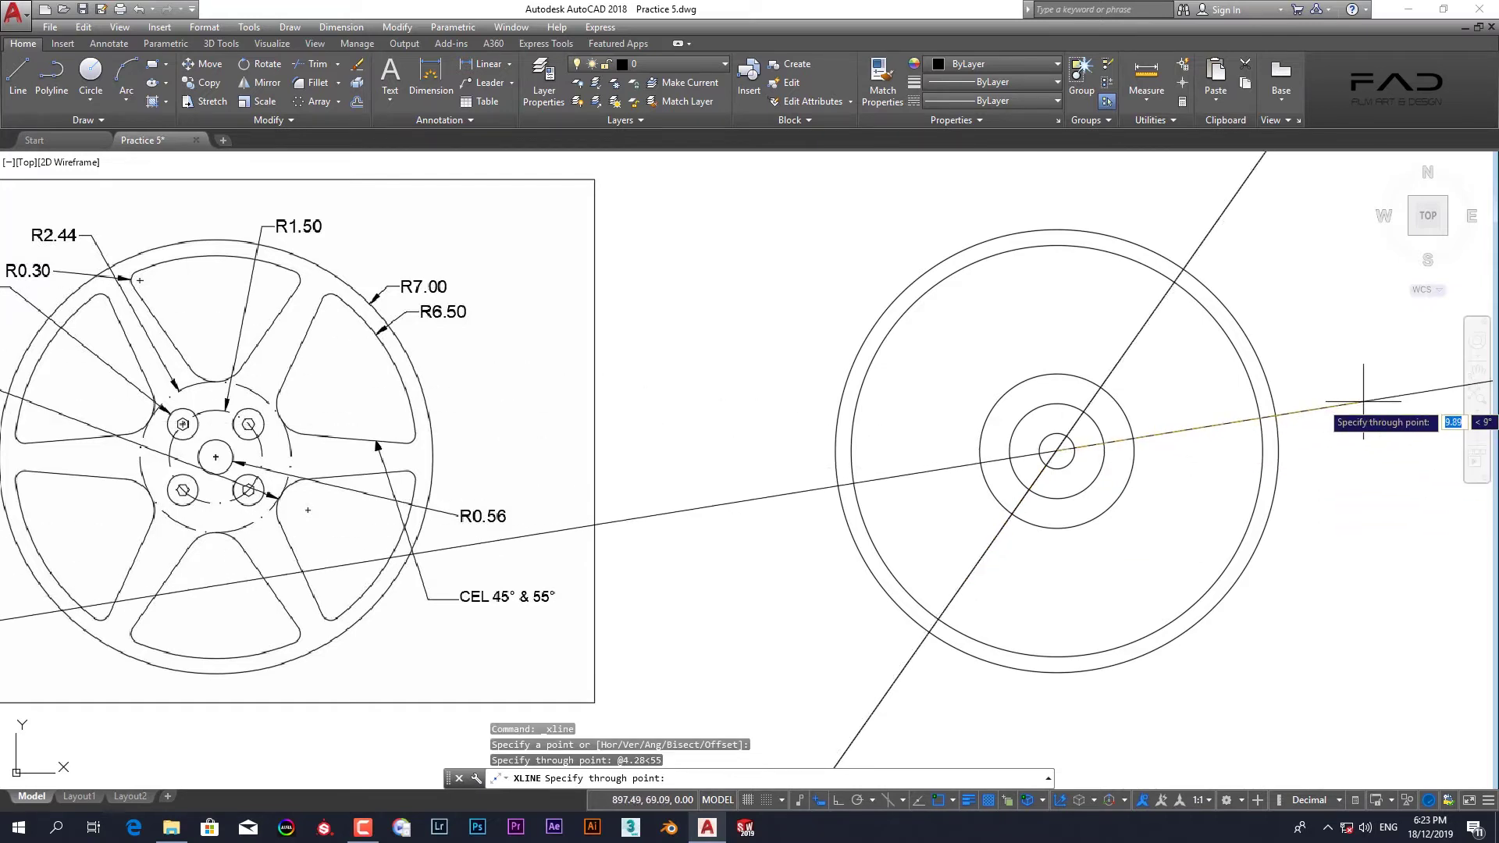
pyautogui.press('Escape')
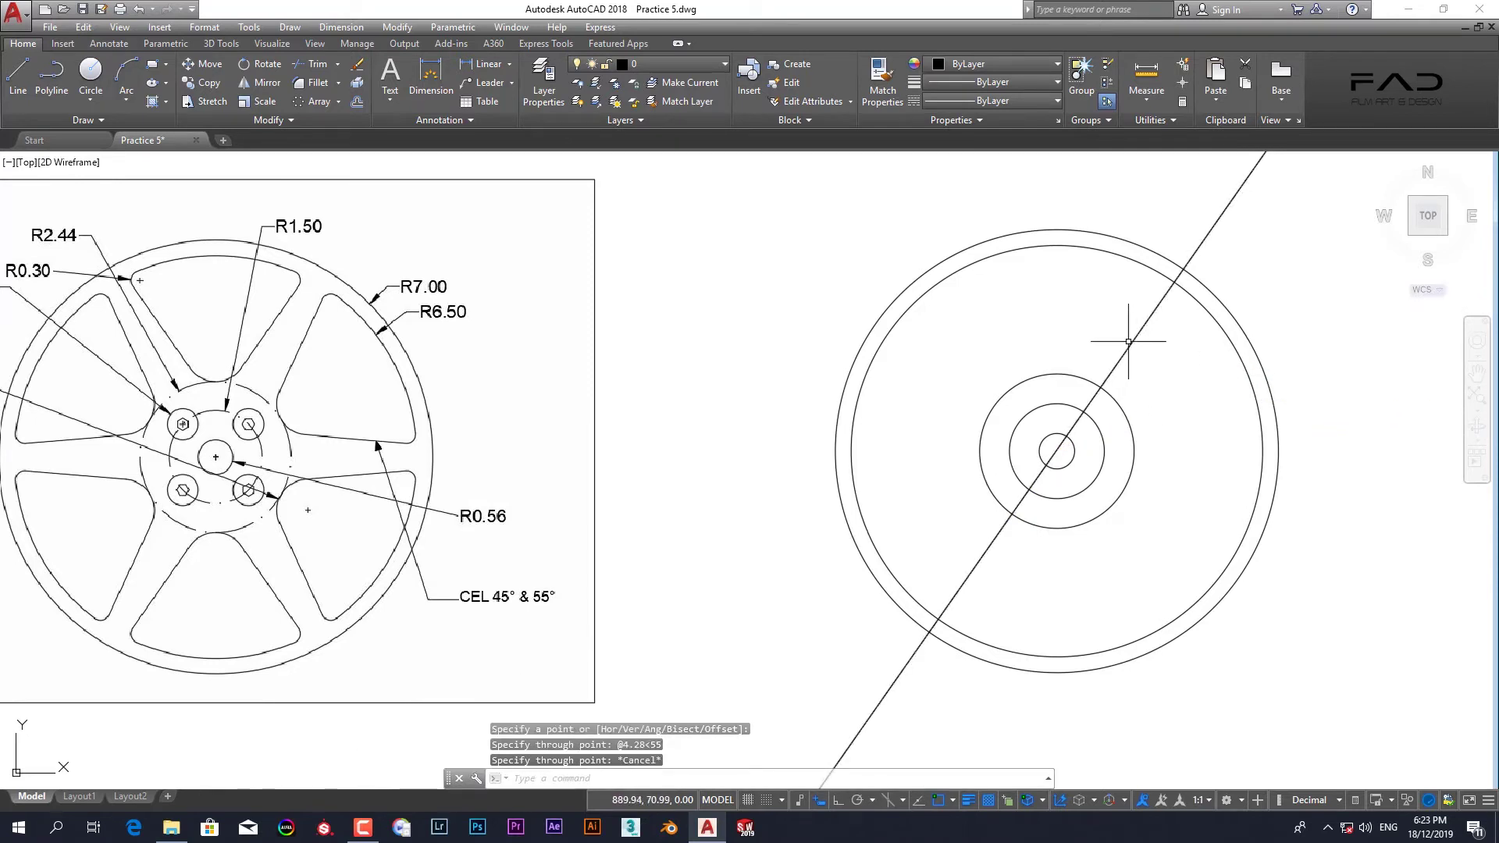
pyautogui.scroll(5, 1138, 335)
pyautogui.scroll(-2, 1148, 335)
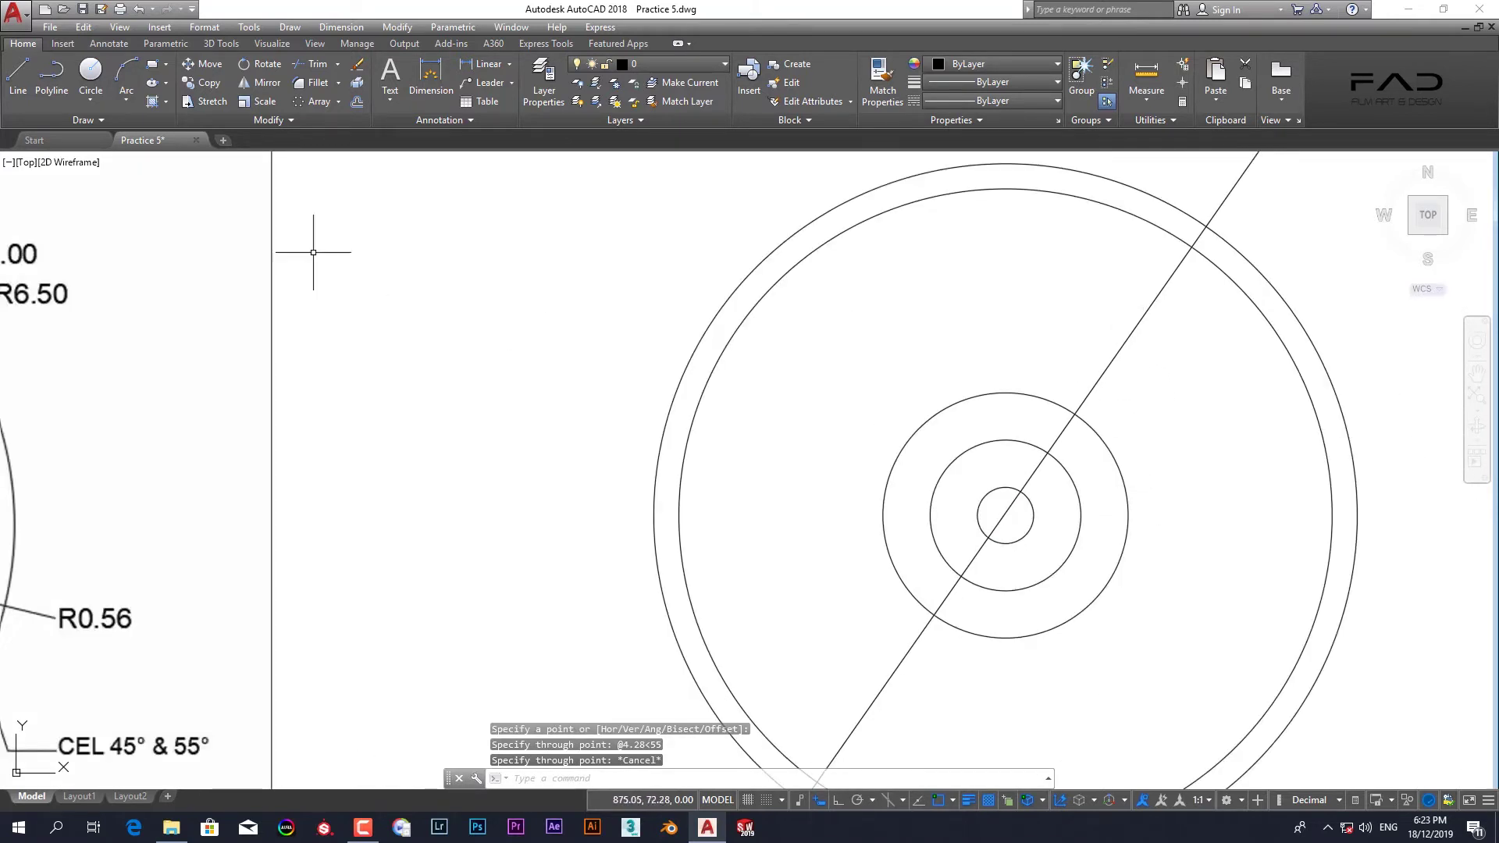
pyautogui.click(256, 81)
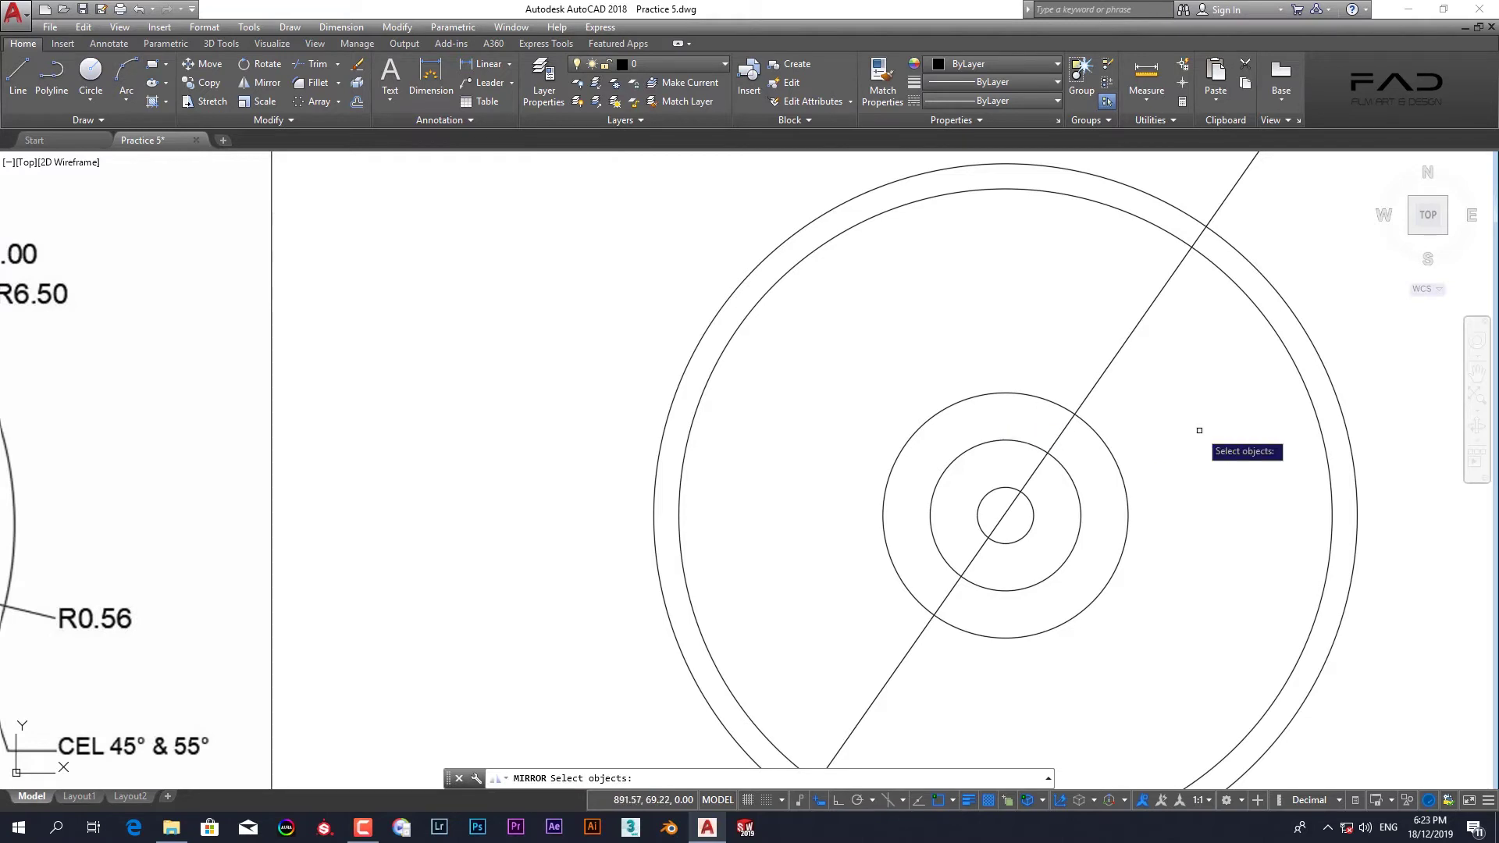
# - Mirror the 55° xline about the vertical through the centre, keeping the original
pyautogui.click(1093, 387)
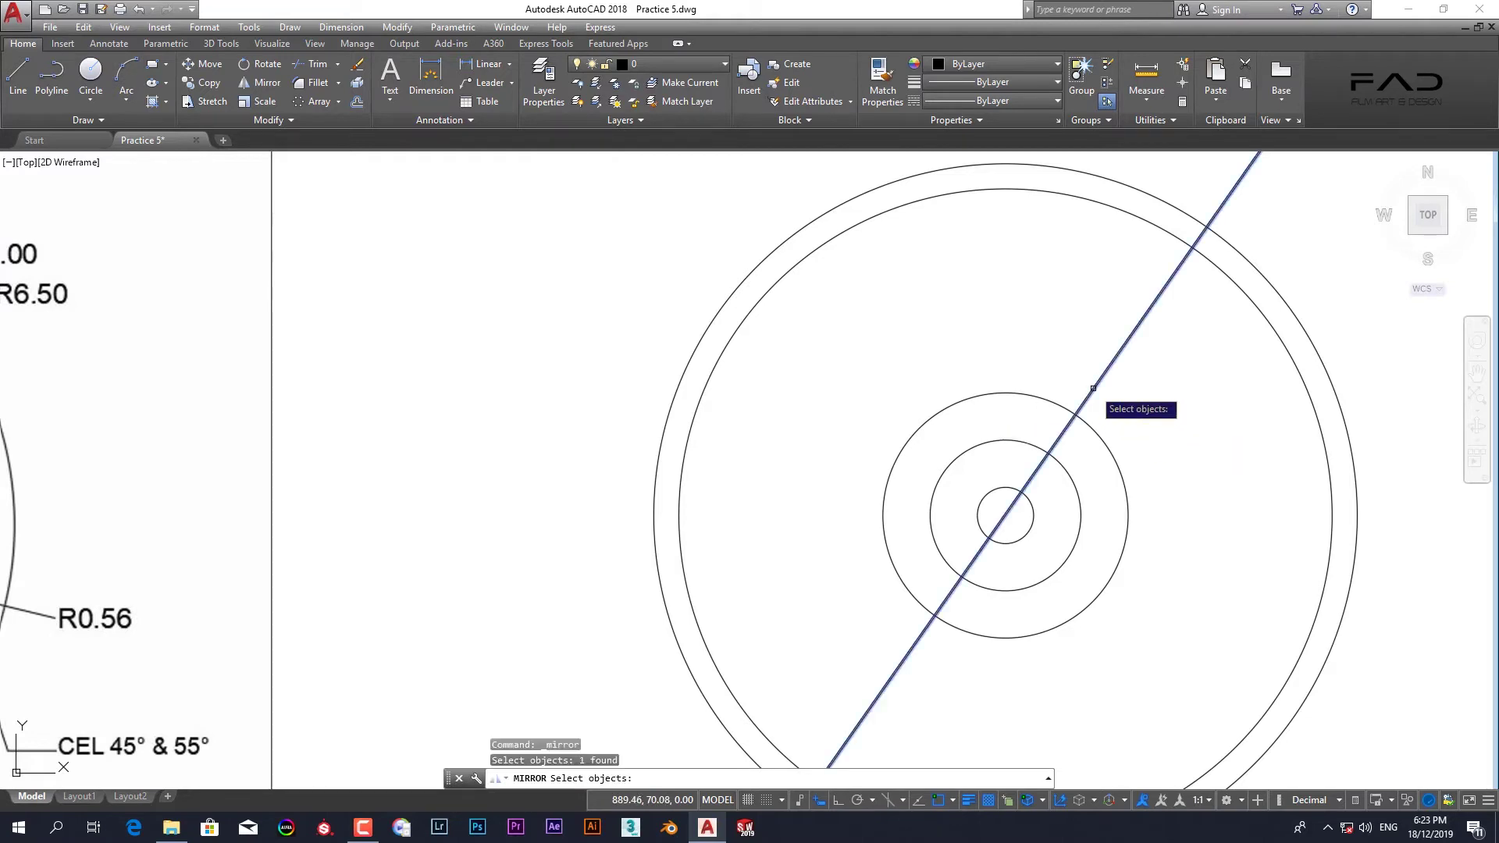
pyautogui.press('Return')
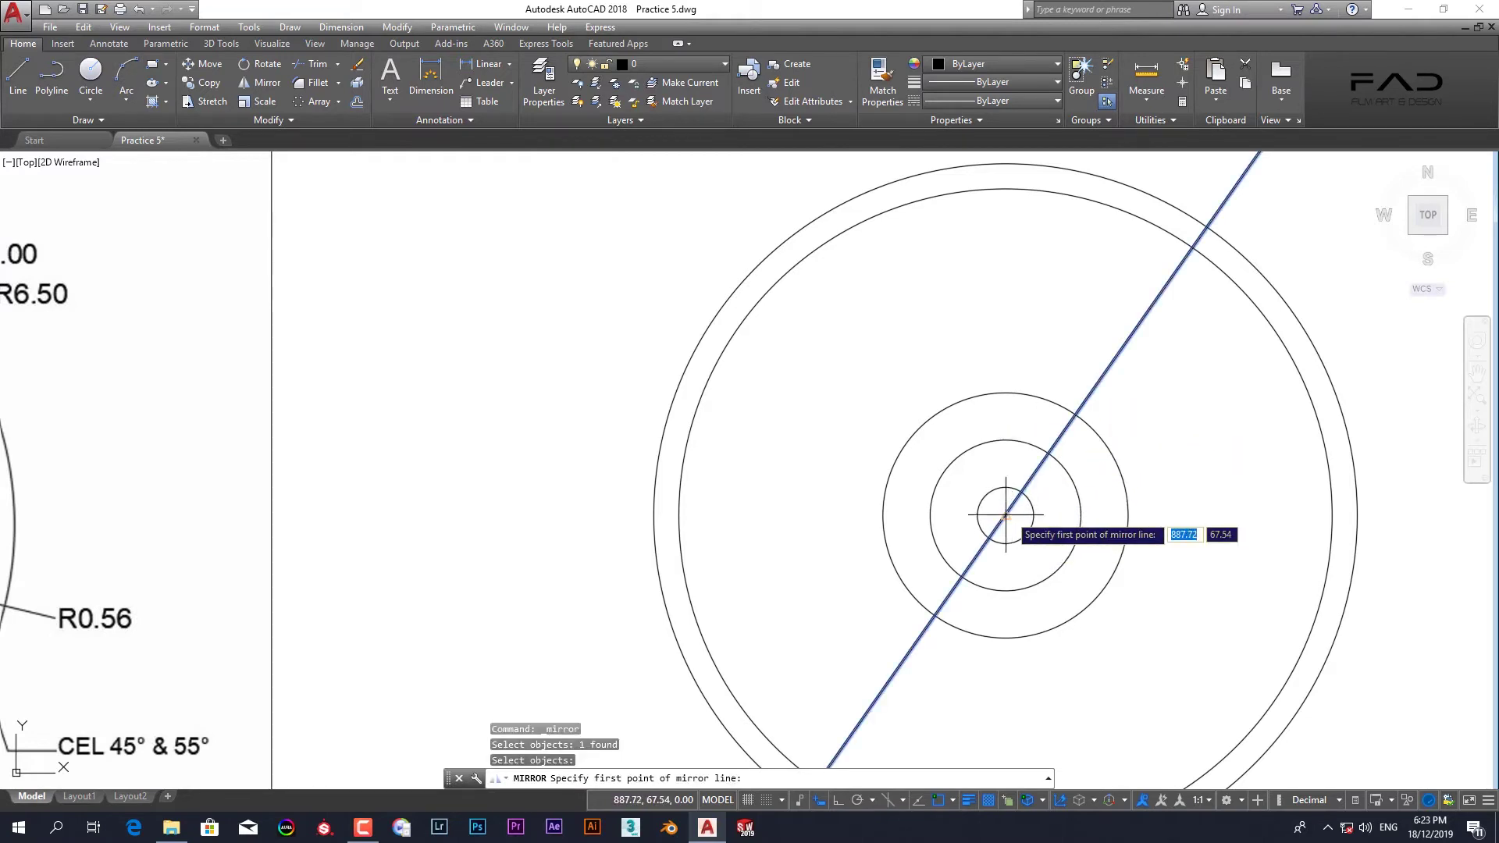
pyautogui.click(1005, 515)
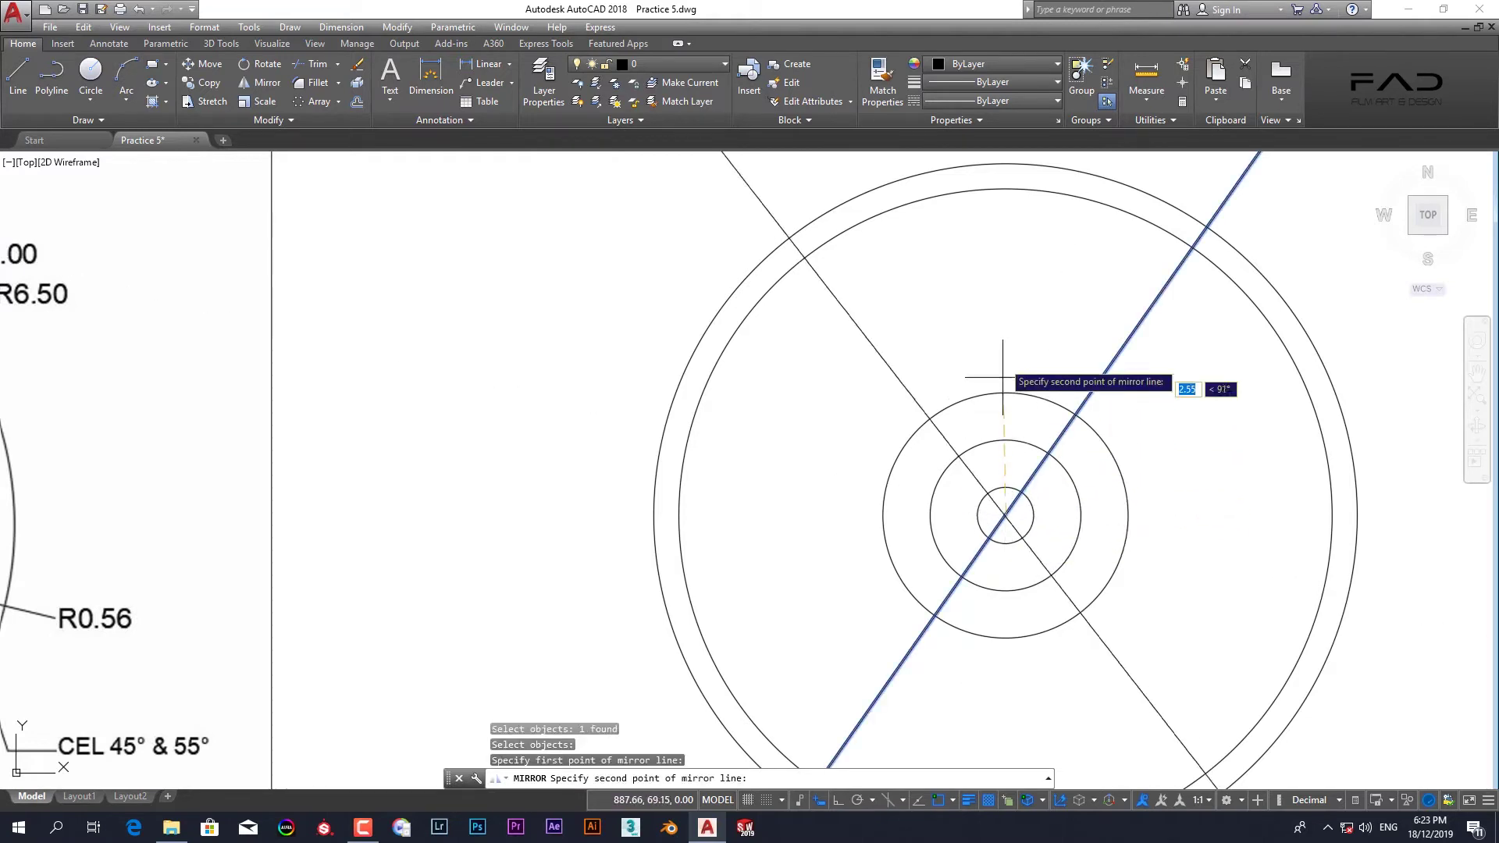
pyautogui.click(1005, 189)
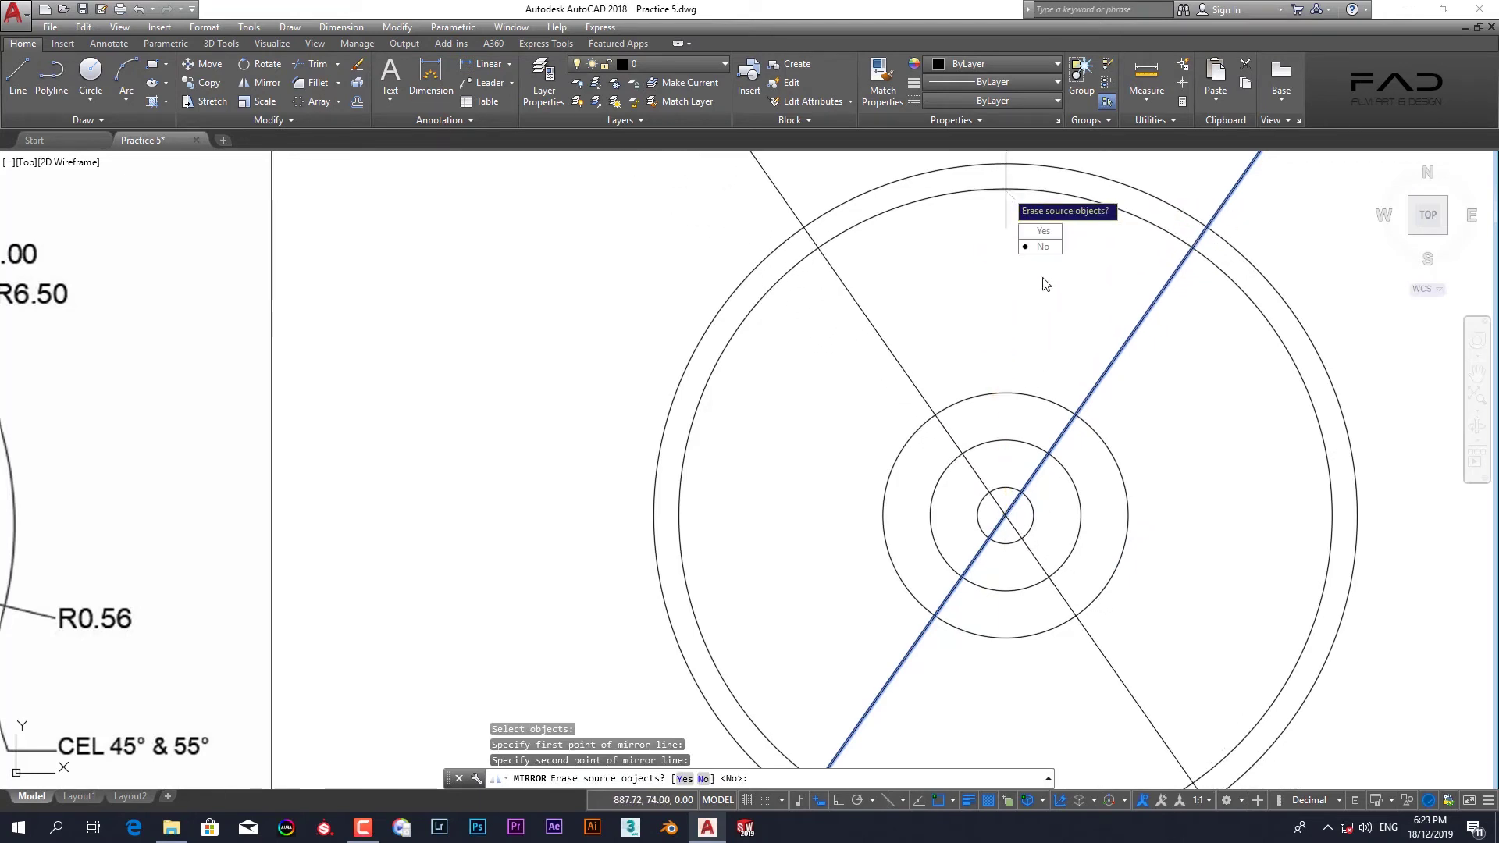
pyautogui.click(1043, 247)
pyautogui.scroll(-2, 1091, 383)
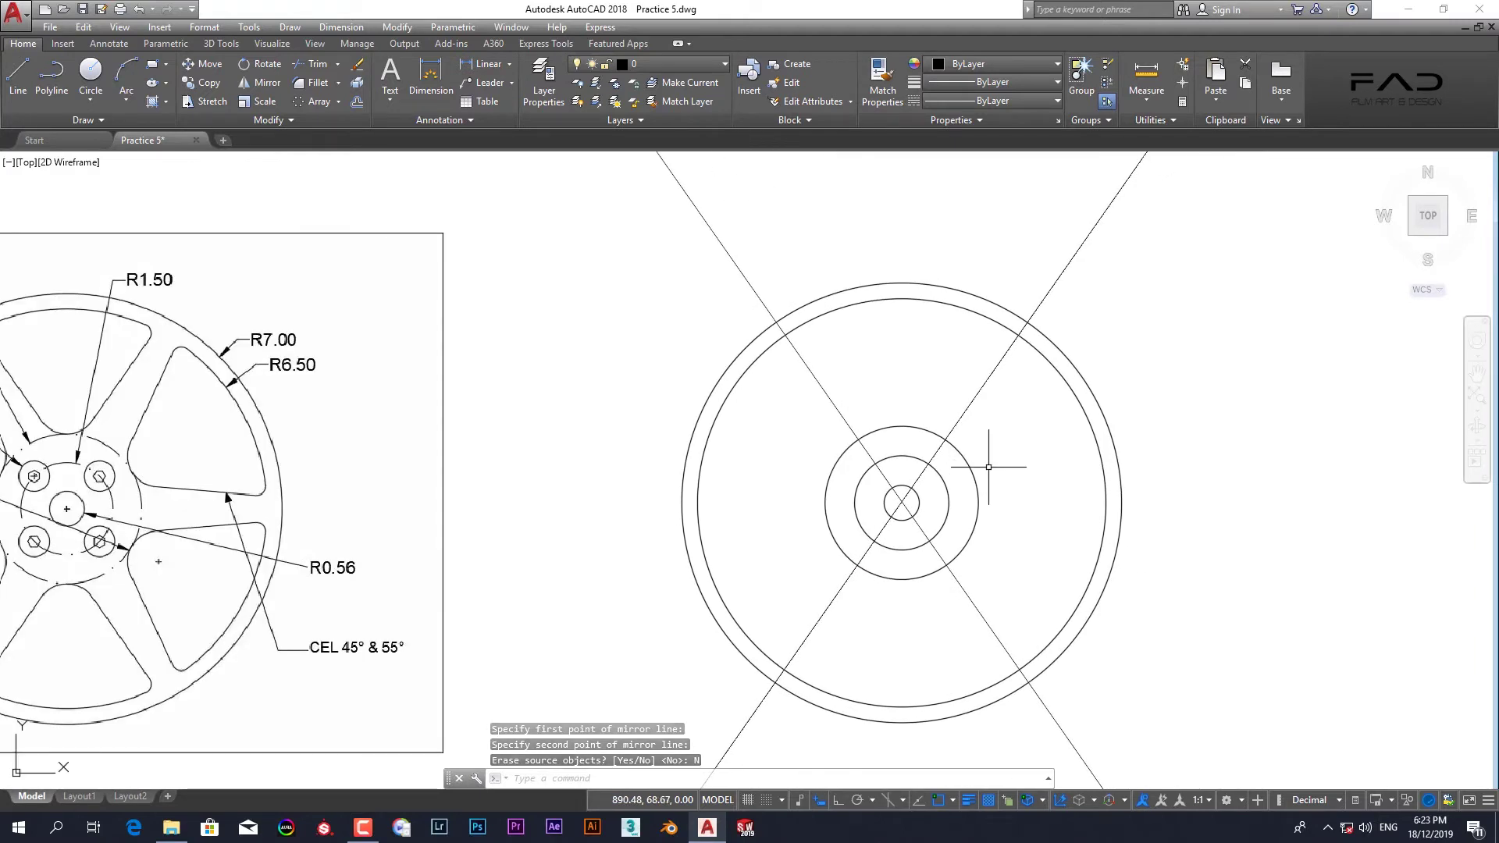
pyautogui.write('r')
pyautogui.press('Return')
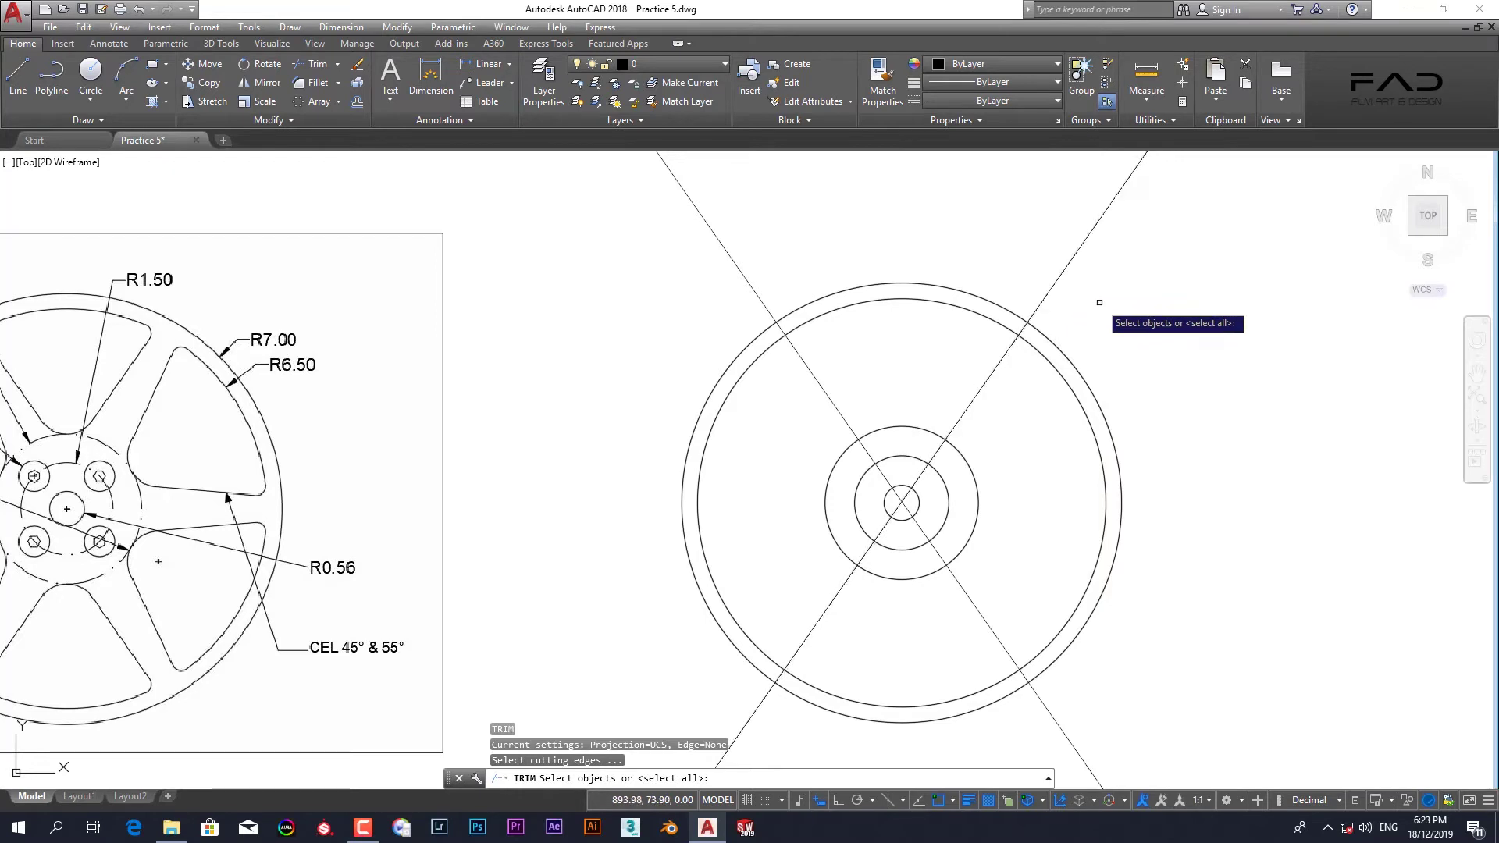
# - Trim the crossing lines outside the outer circle, inside the centre circle and within the rim band
pyautogui.press('Return')
pyautogui.click(1062, 269)
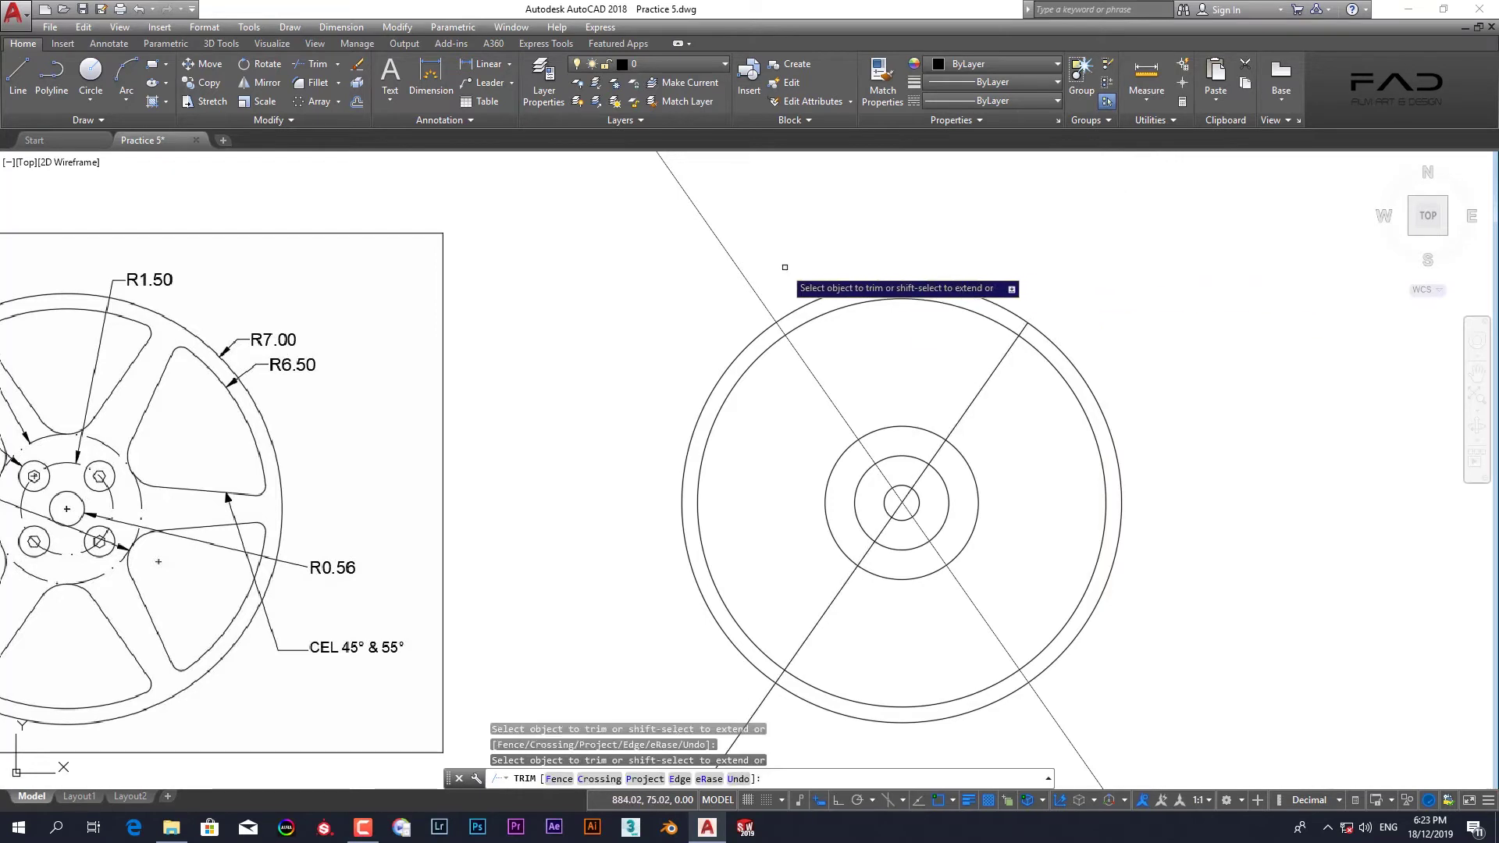
pyautogui.click(748, 284)
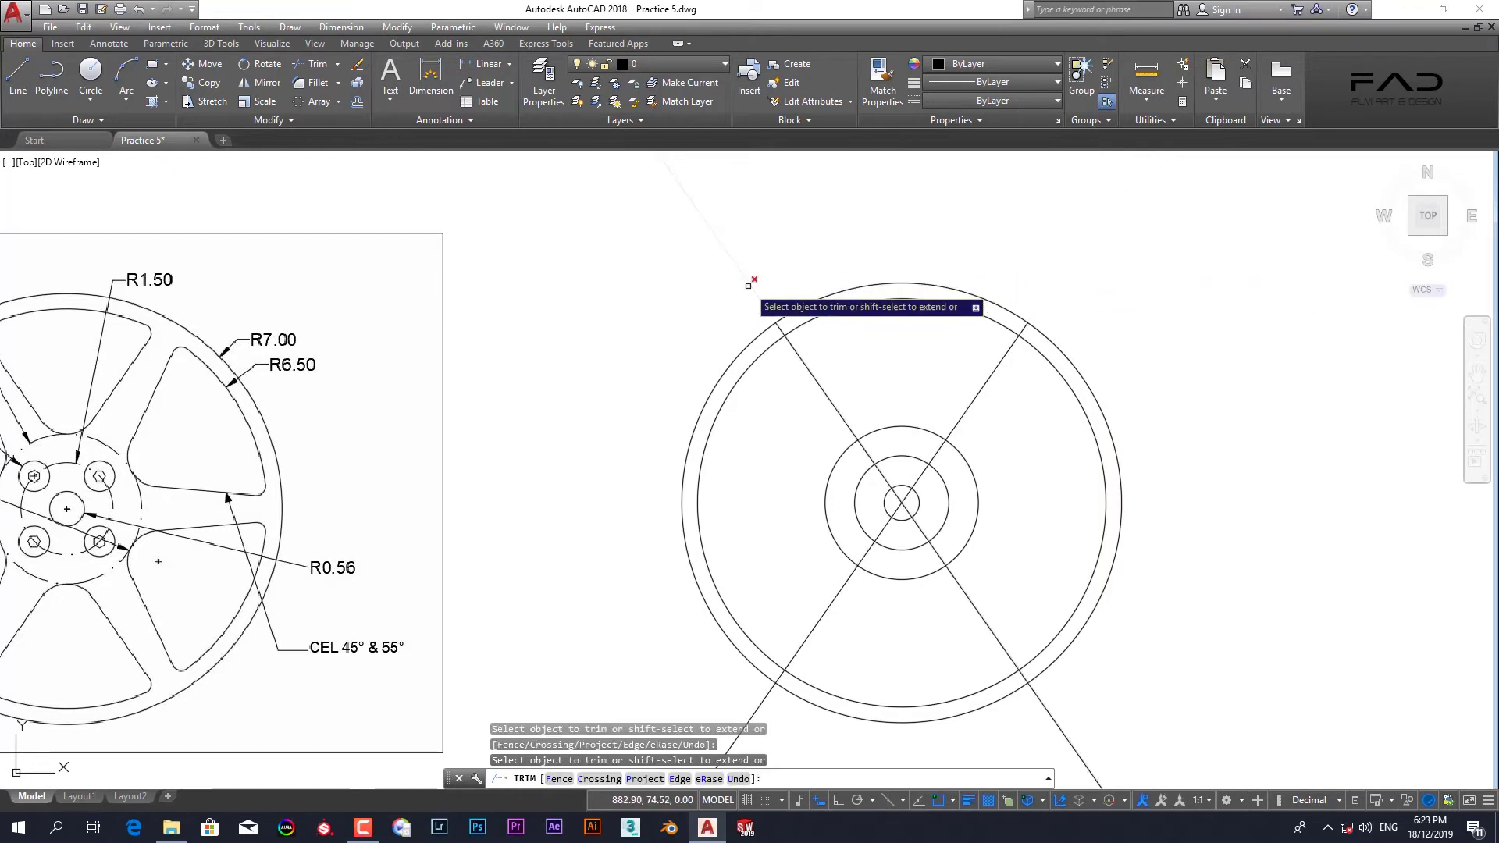
pyautogui.click(908, 508)
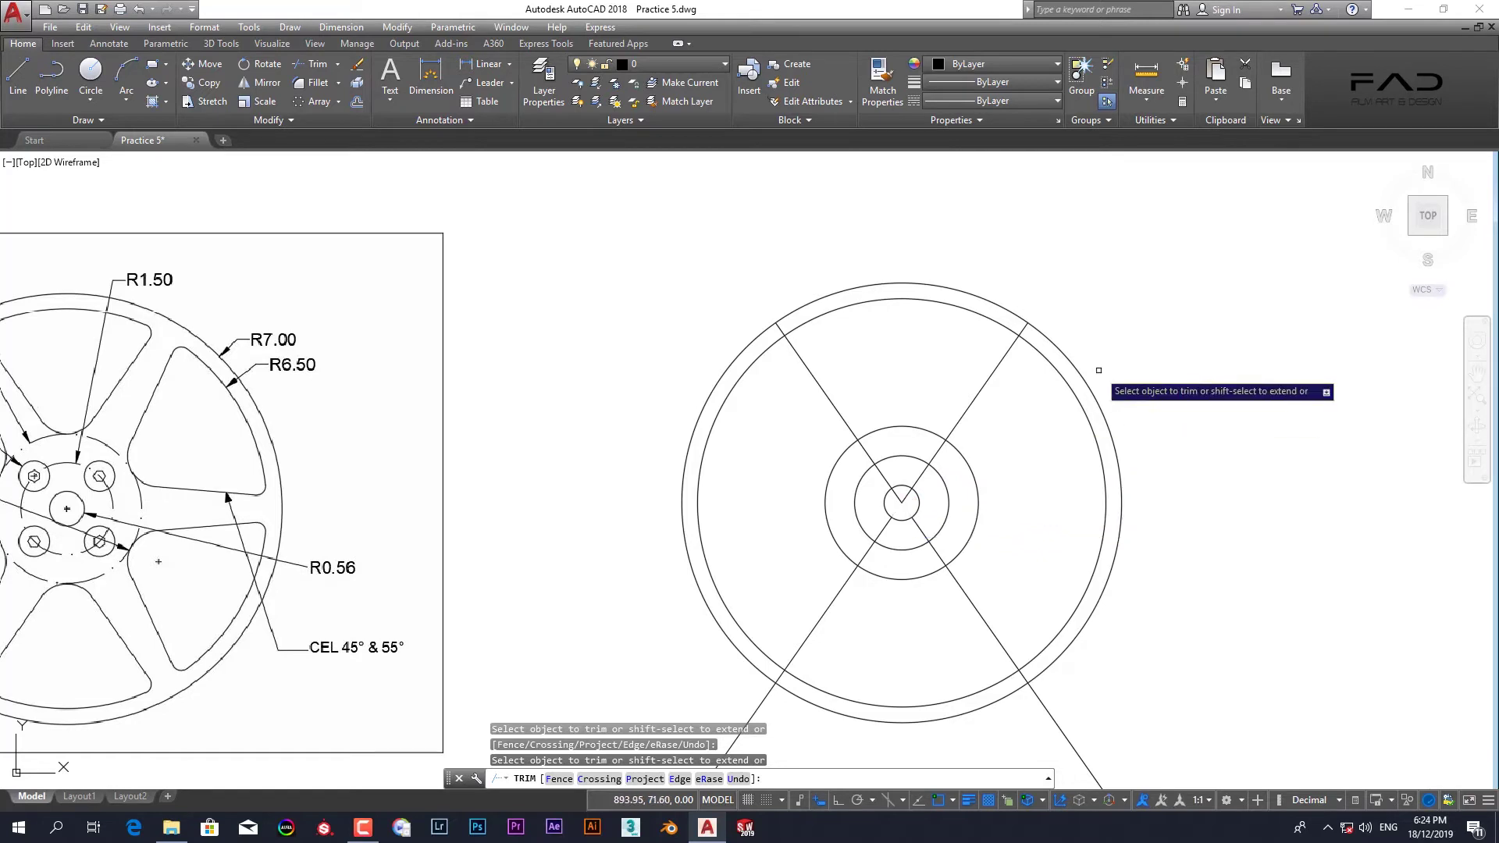
pyautogui.click(780, 328)
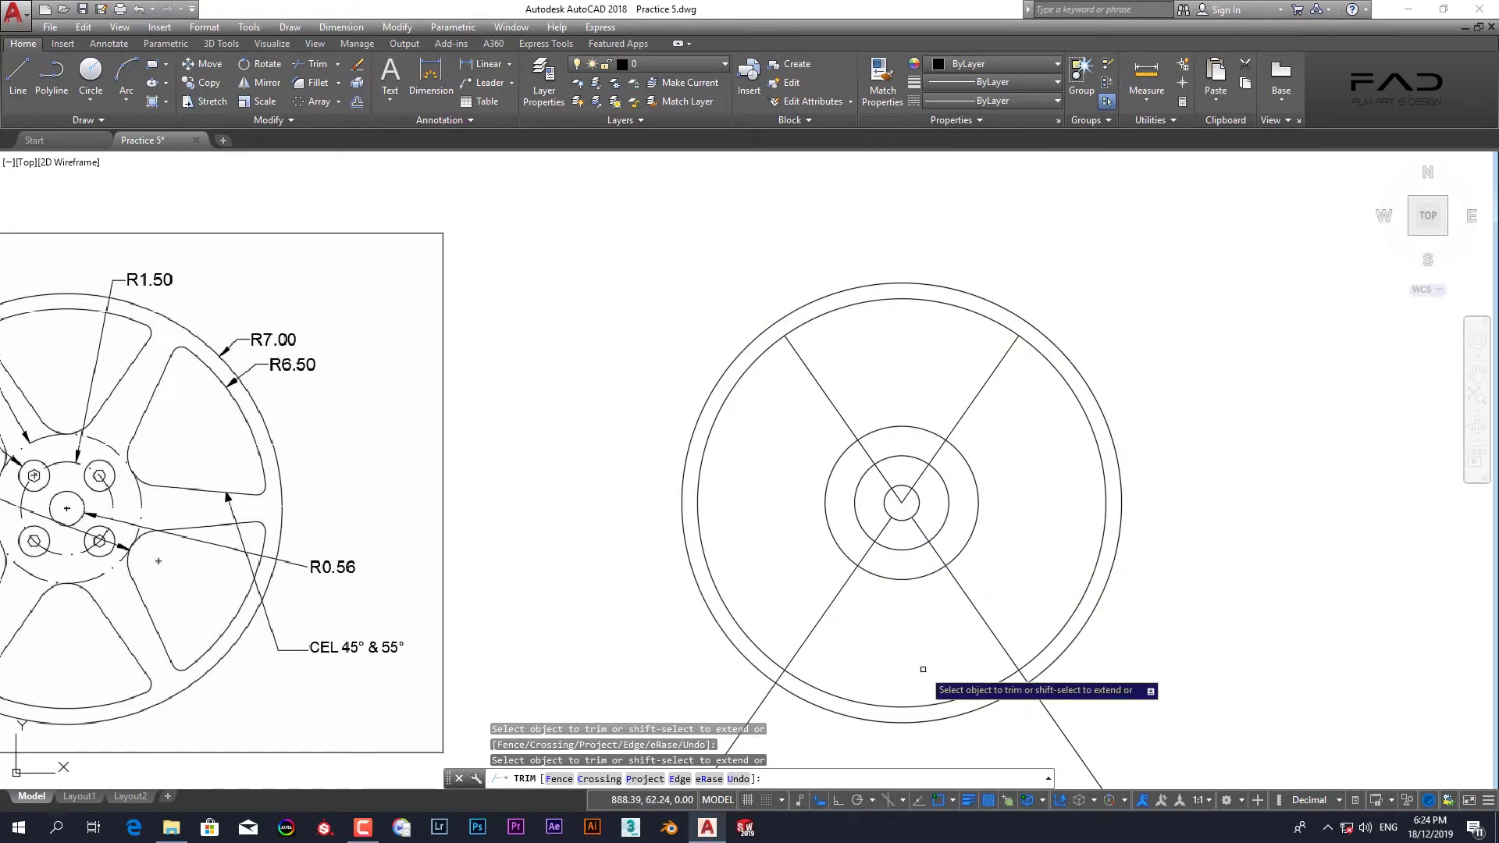
# - Erase the two lower diagonal lines and place the reference and new wheel side by side
pyautogui.click(1013, 600)
pyautogui.click(813, 622)
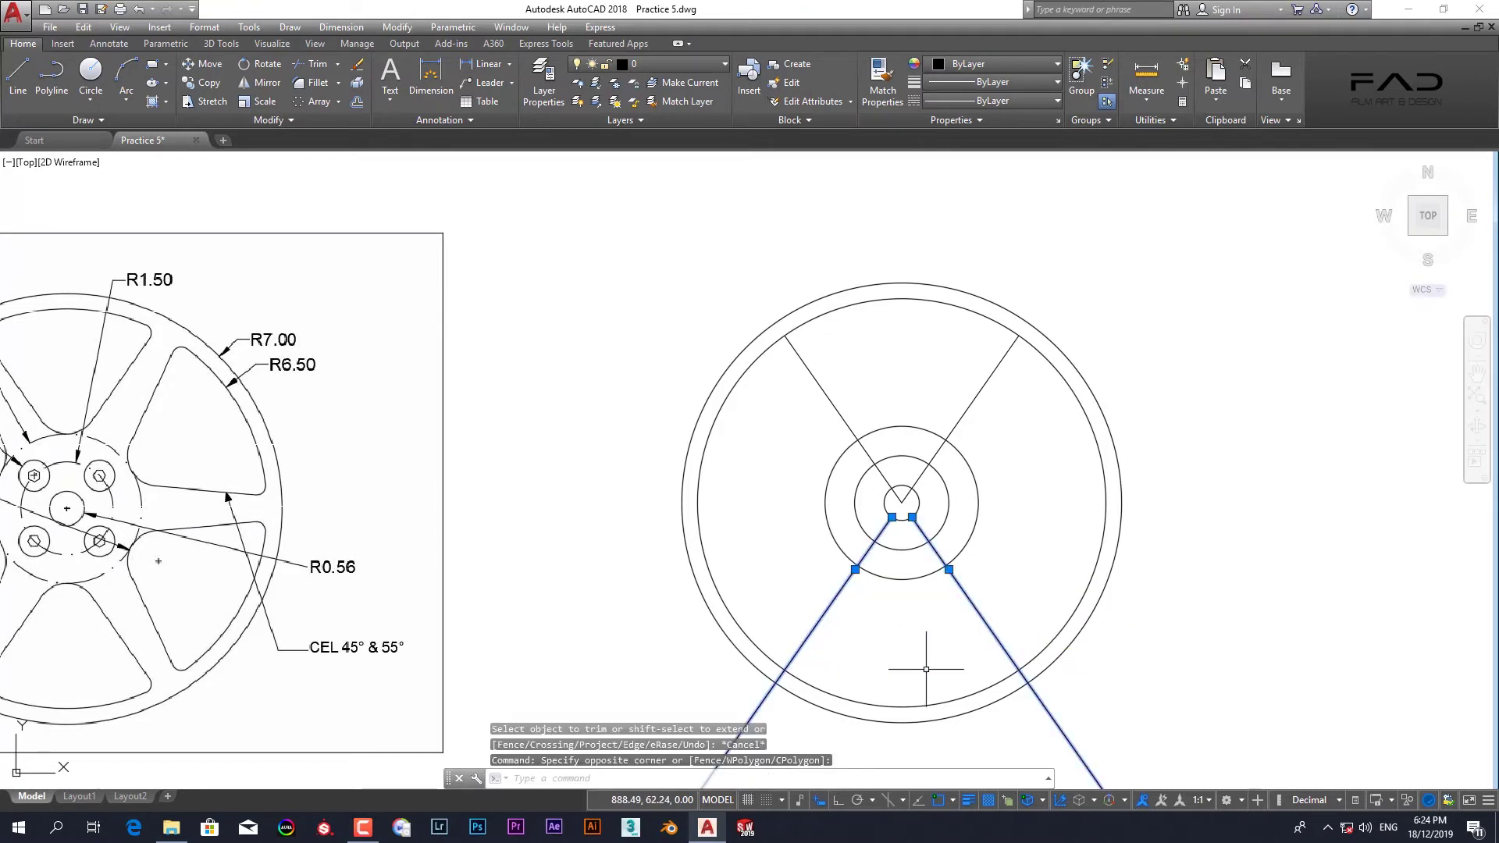
pyautogui.press('Delete')
pyautogui.scroll(2, 924, 591)
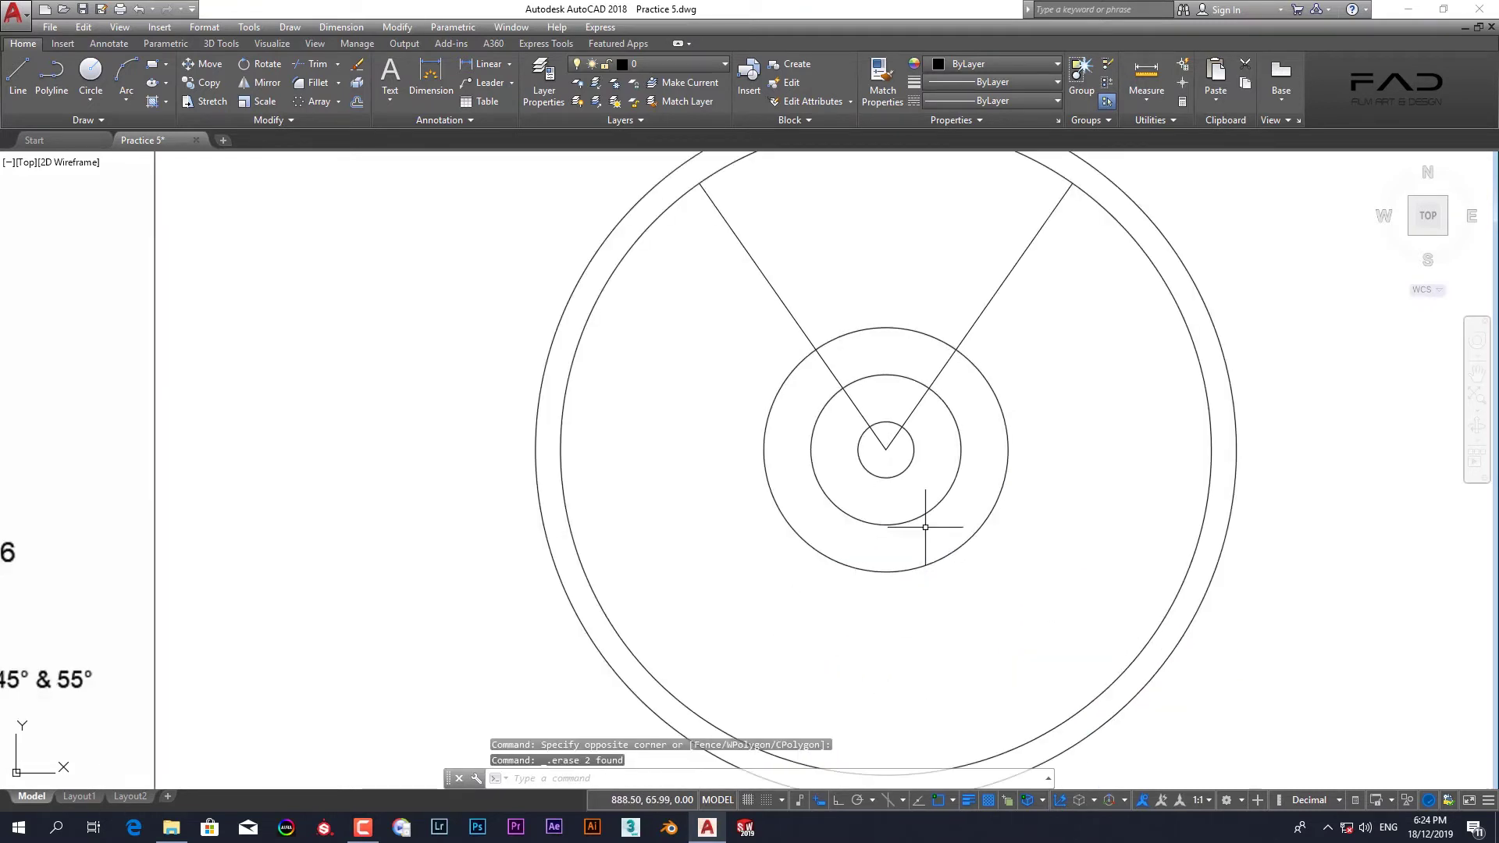
pyautogui.moveTo(937, 512); pyautogui.dragTo(913, 582, button='middle')
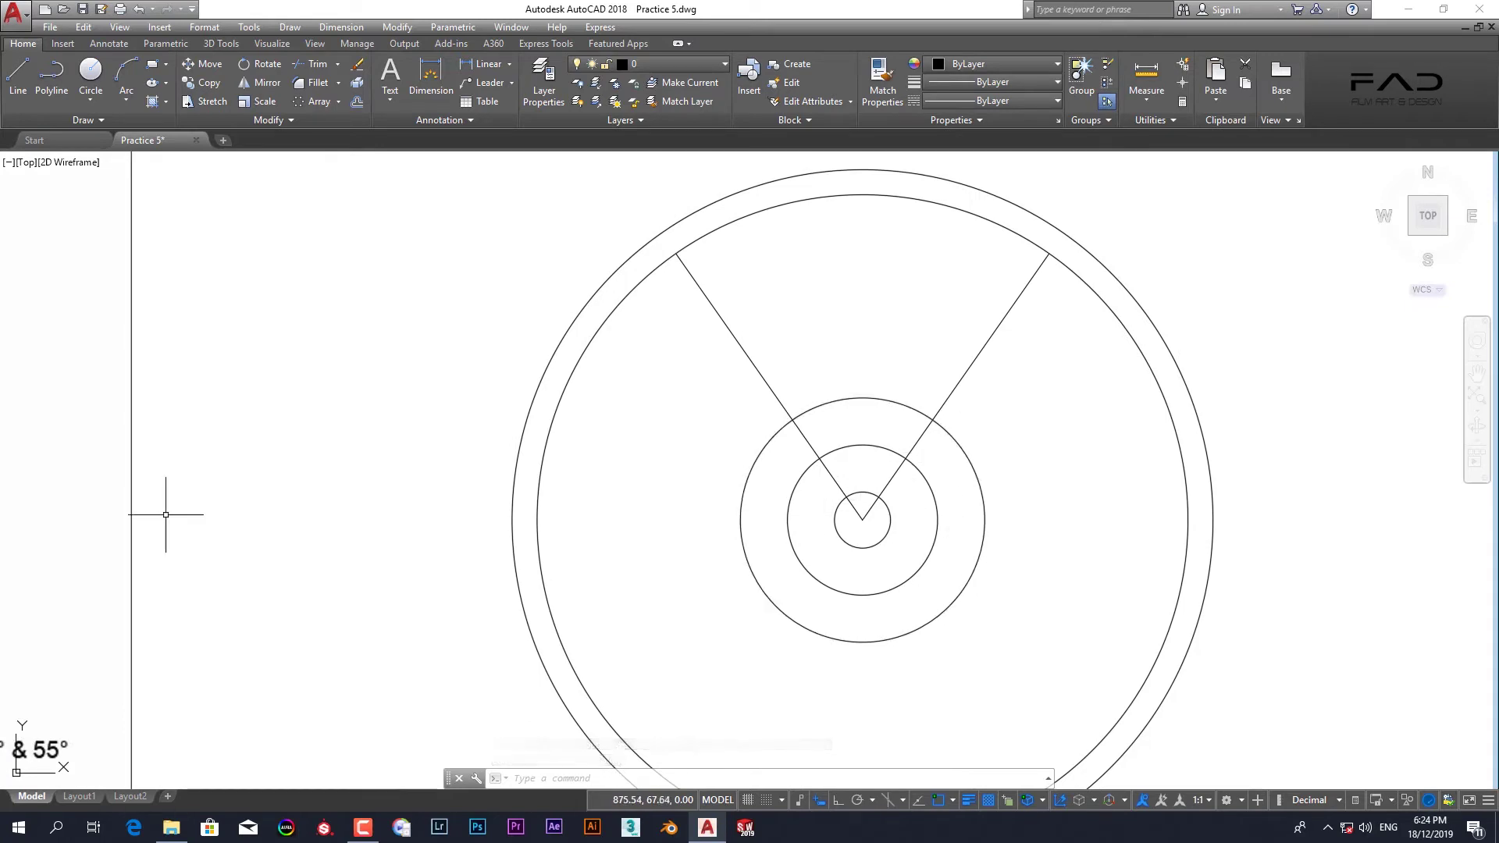
pyautogui.scroll(-2, 231, 531)
pyautogui.moveTo(94, 562); pyautogui.dragTo(621, 624, button='middle')
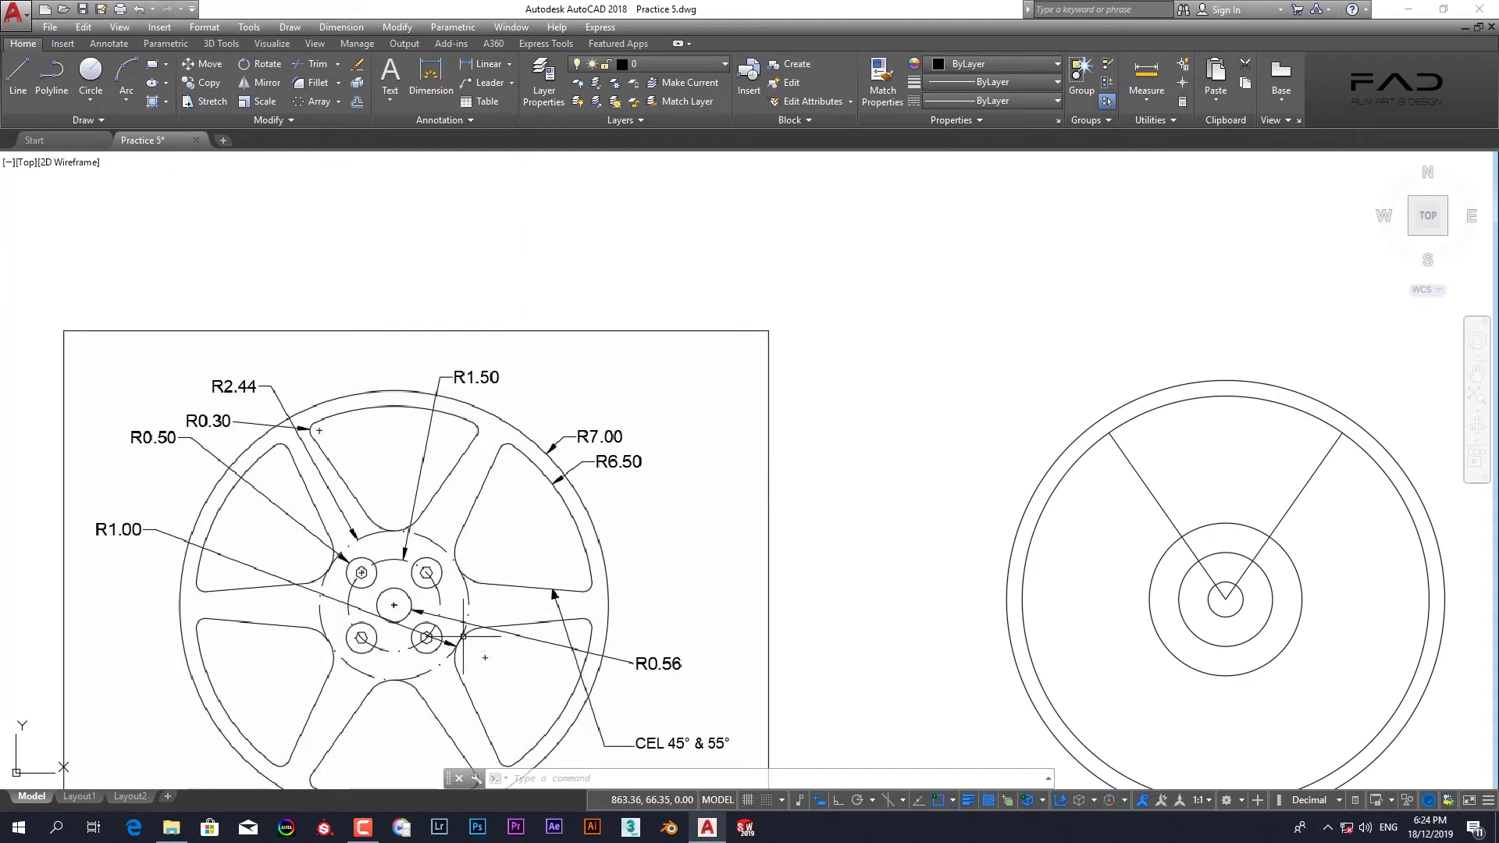
pyautogui.moveTo(1254, 710); pyautogui.dragTo(991, 621, button='middle')
pyautogui.write('F')
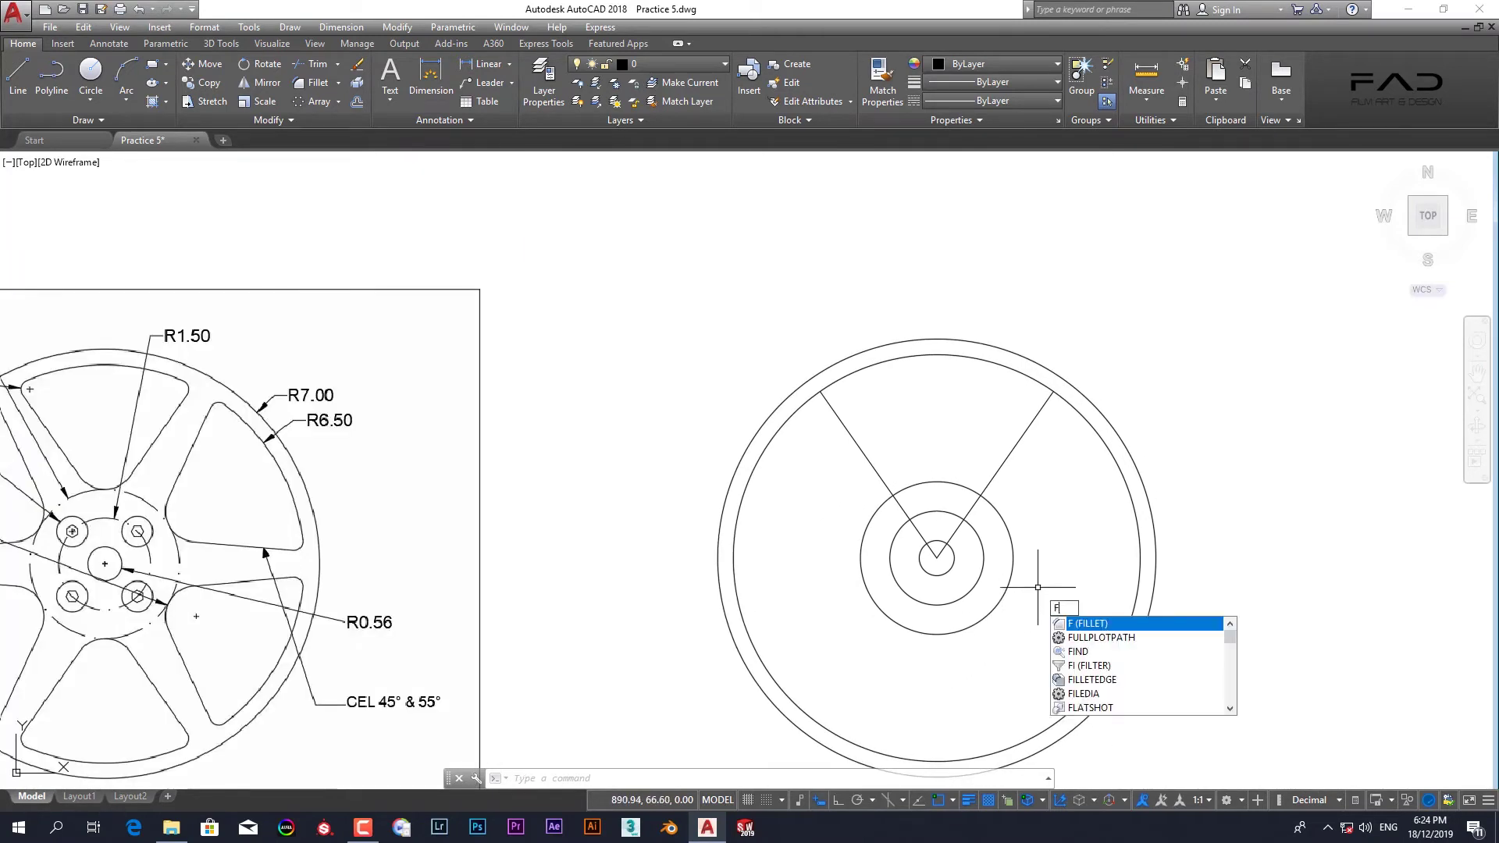
# - Fillet the two spoke lines with radius 1
pyautogui.press('Return')
pyautogui.click(768, 779)
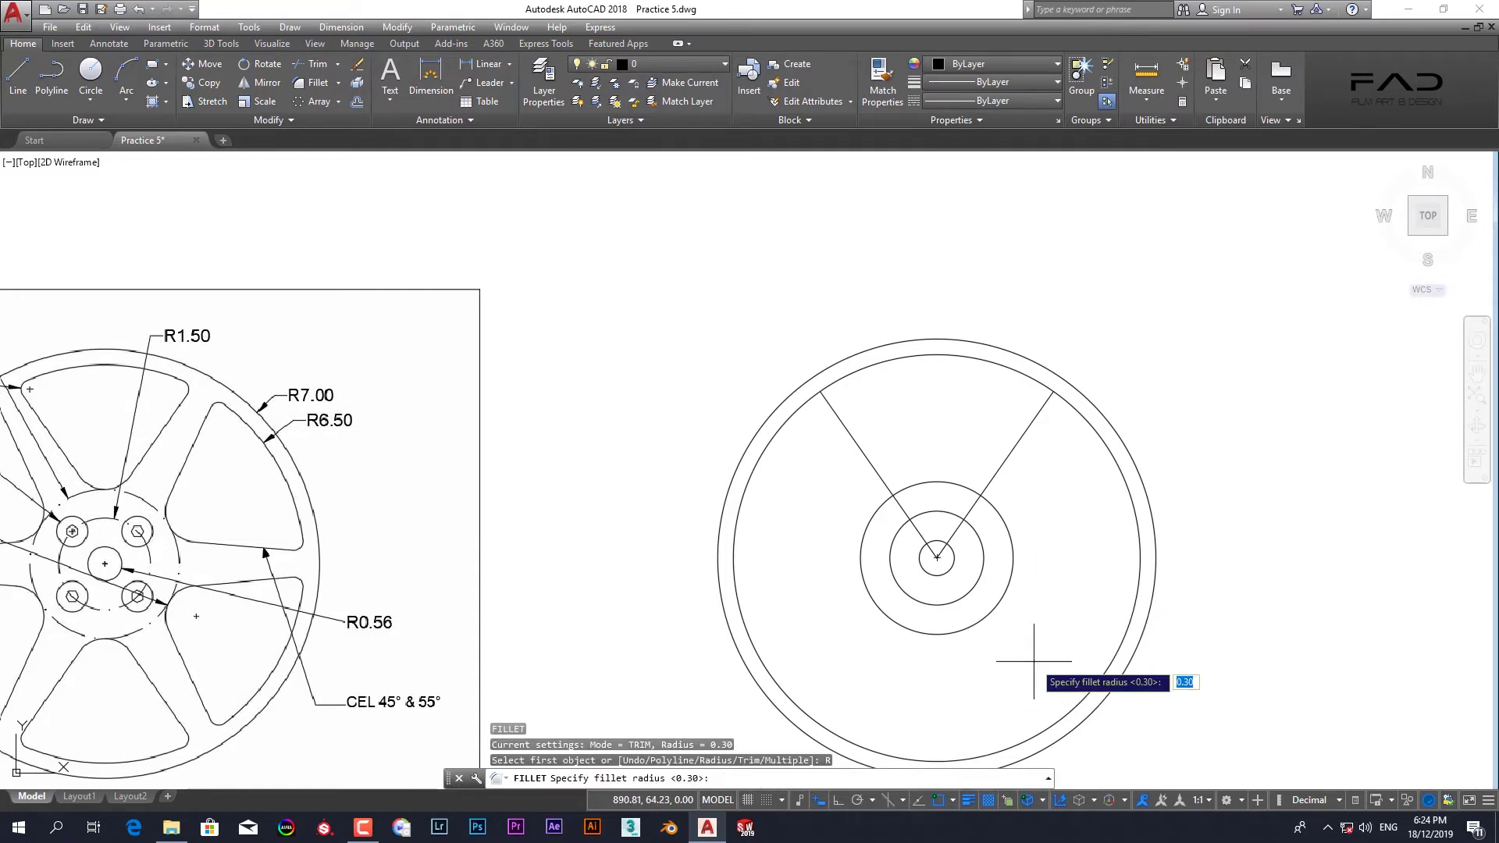
pyautogui.write('1')
pyautogui.press('Return')
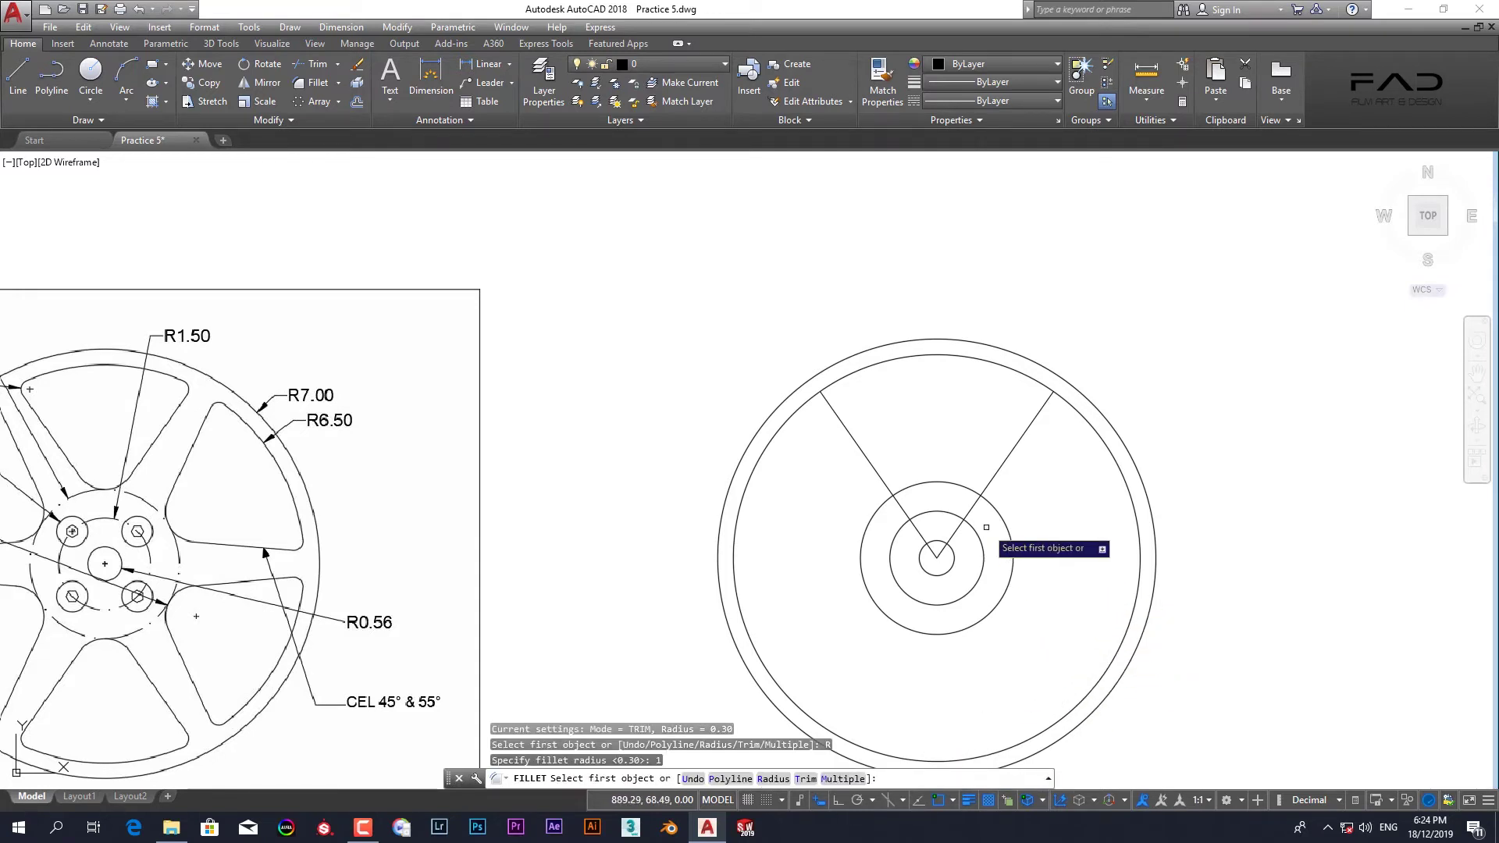
pyautogui.click(971, 510)
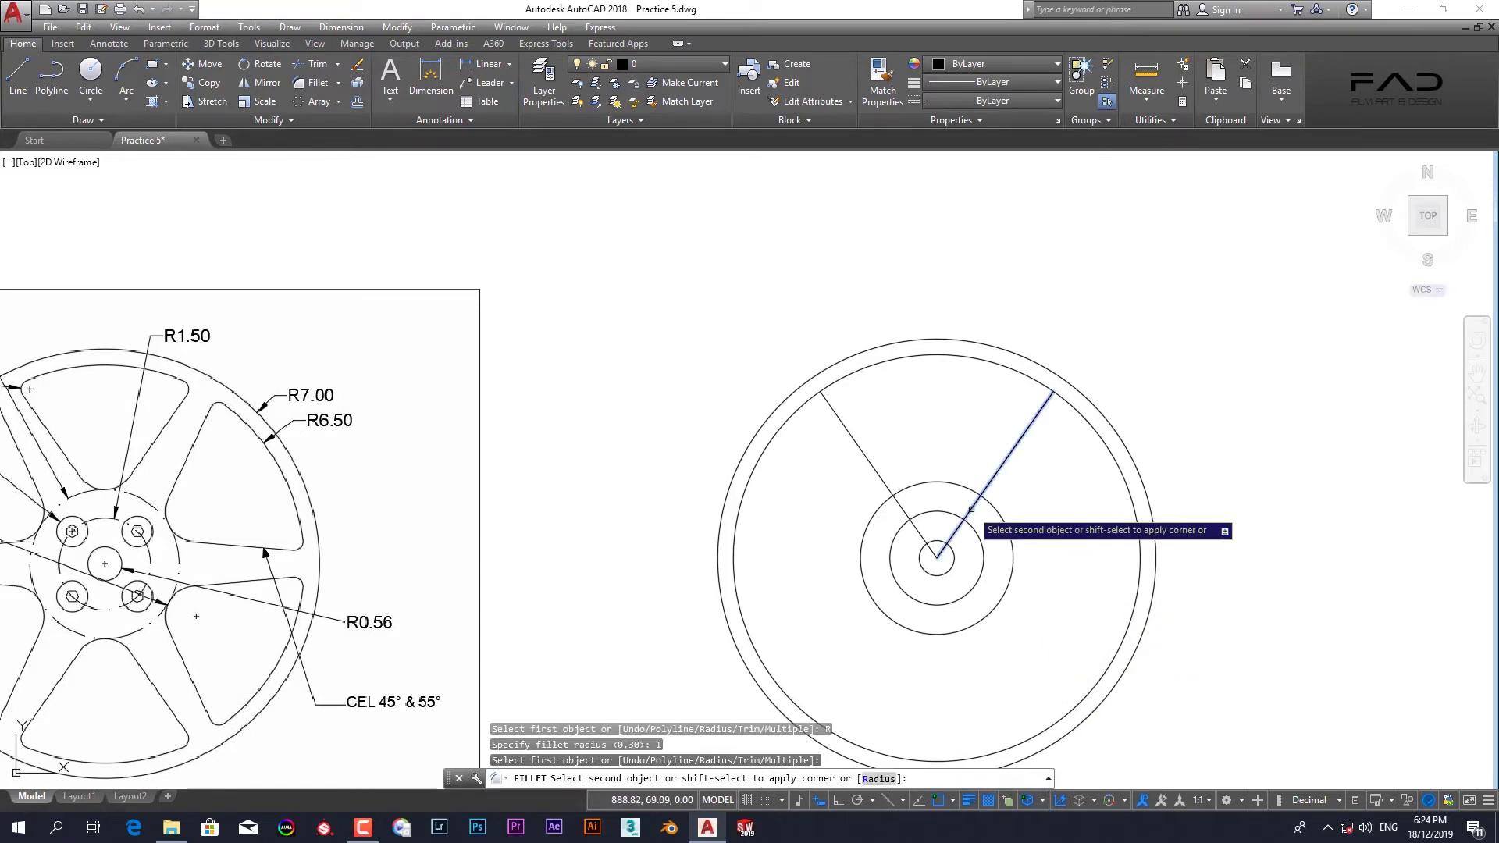
pyautogui.click(901, 503)
# - Select the fillet arc and both spoke lines
pyautogui.scroll(2, 987, 524)
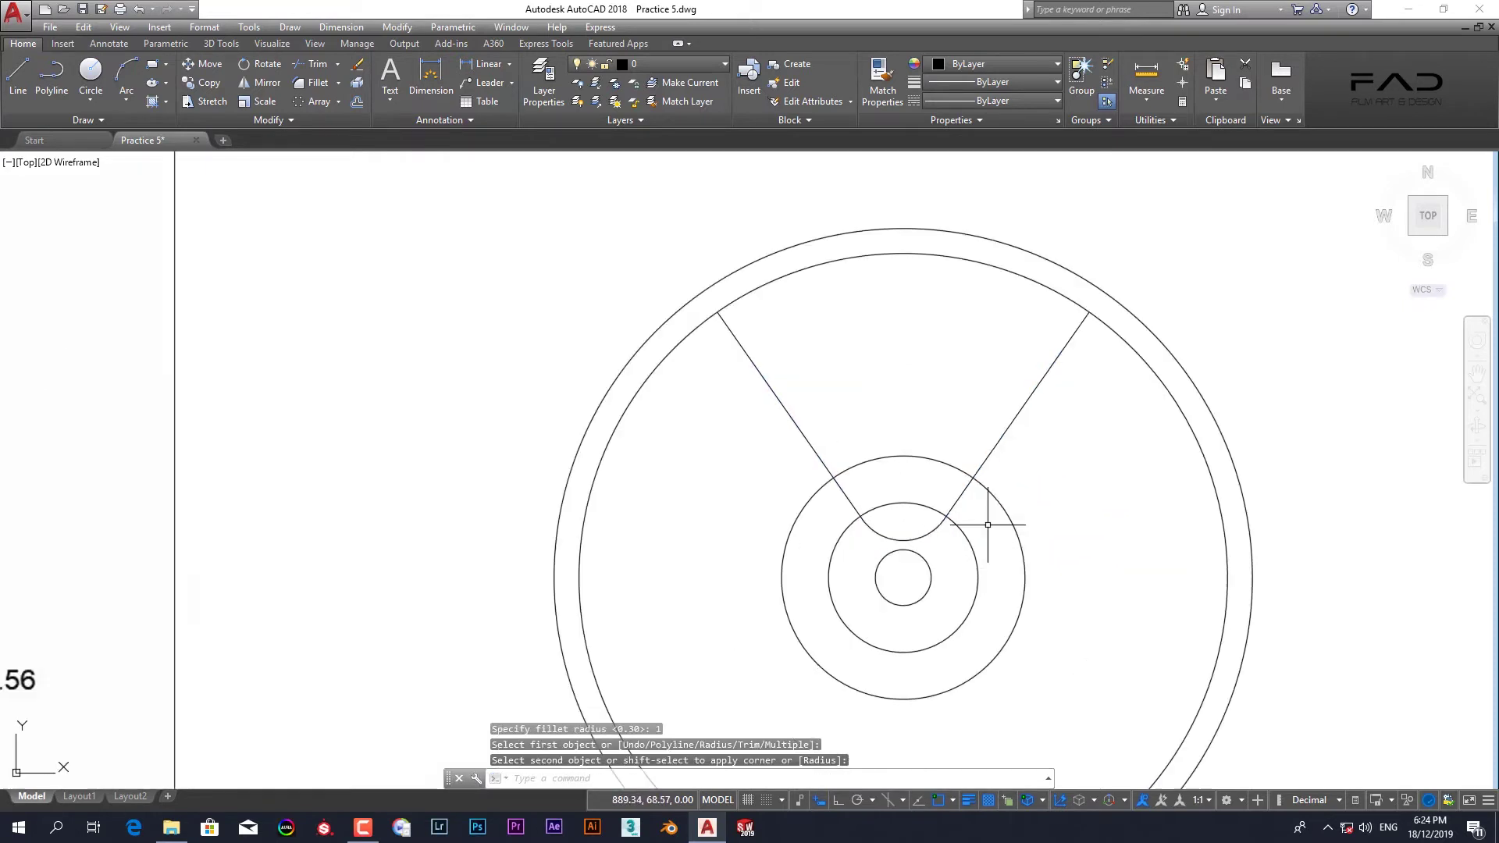
pyautogui.click(905, 541)
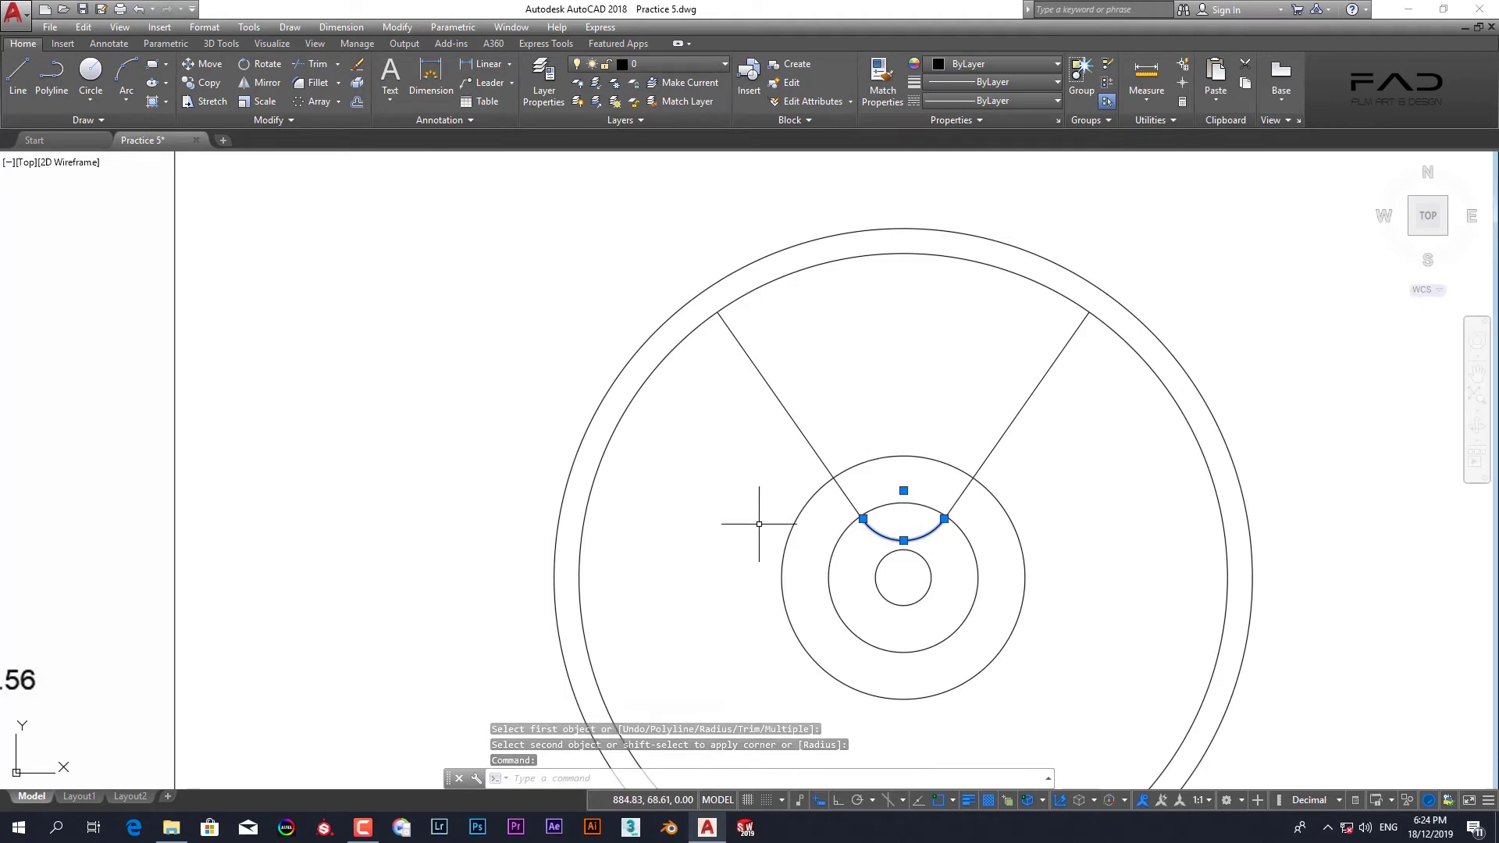
pyautogui.click(811, 449)
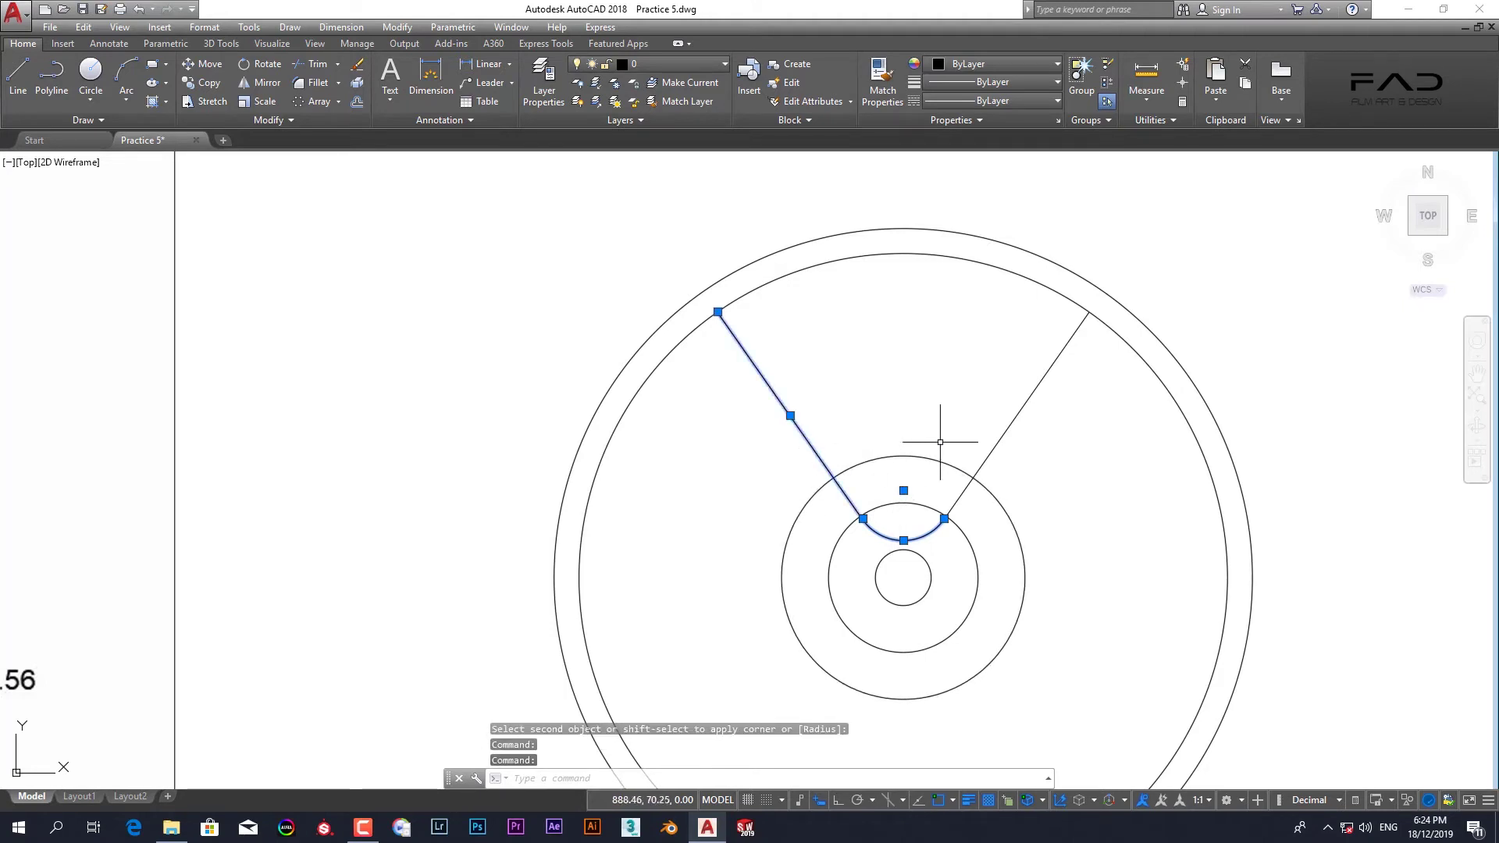
pyautogui.click(1002, 437)
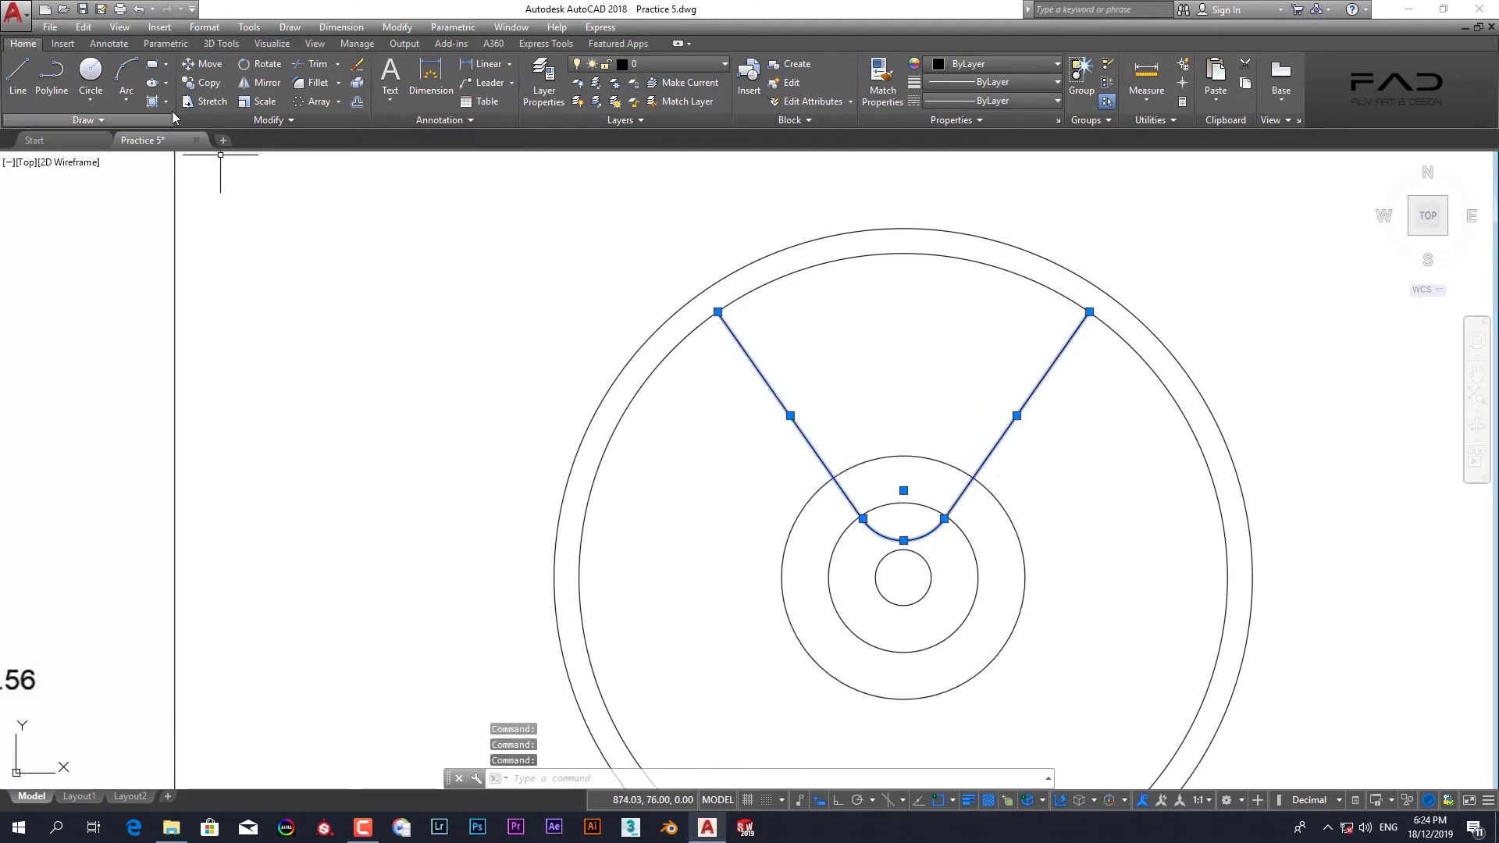
# - Move the filleted V from the arc bottom to the top quadrant of the radius-2.44 circle
pyautogui.click(209, 65)
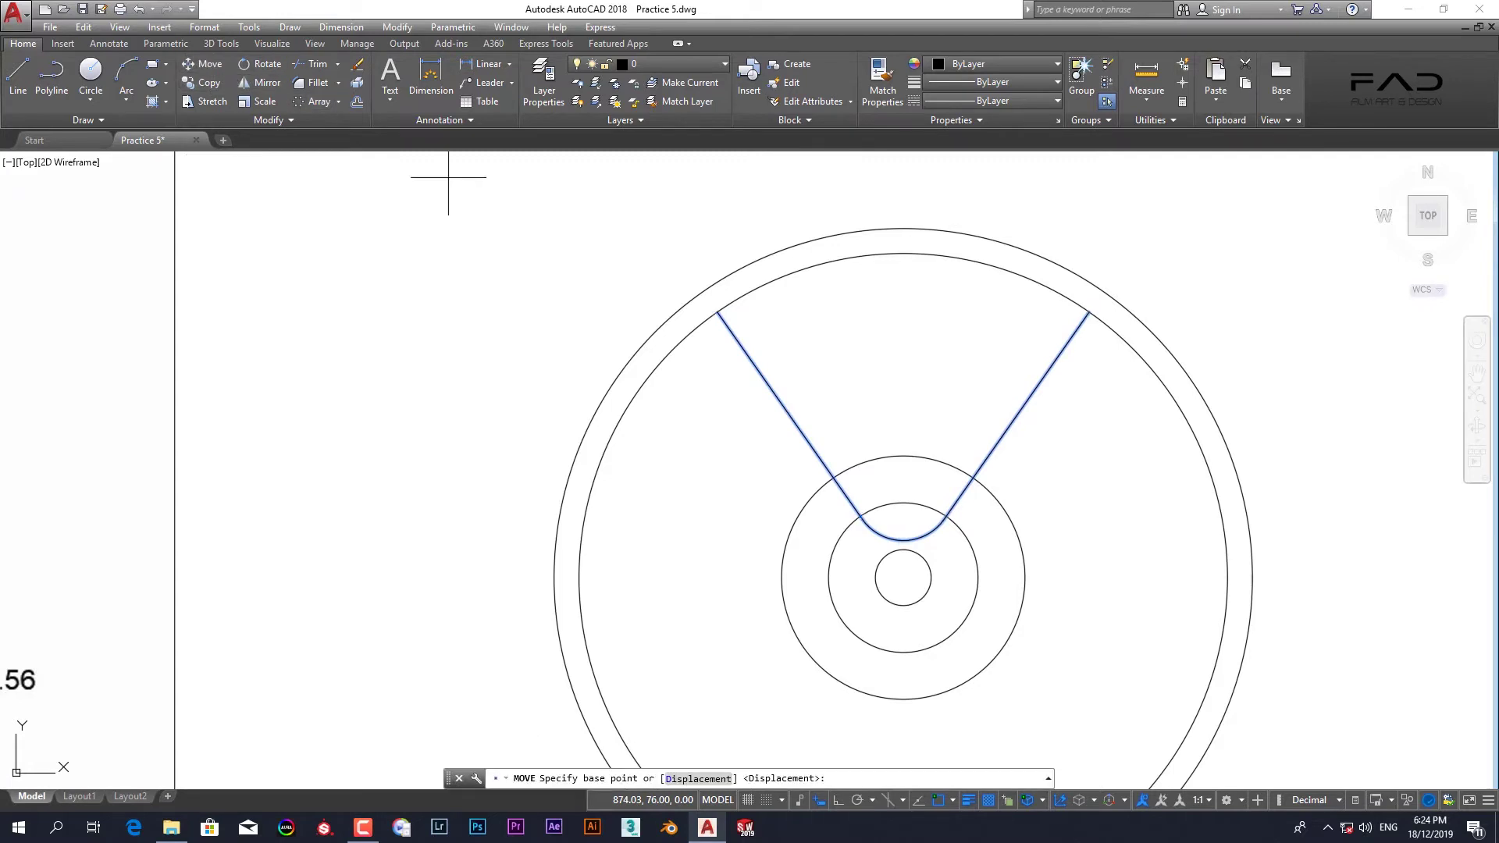
pyautogui.click(904, 539)
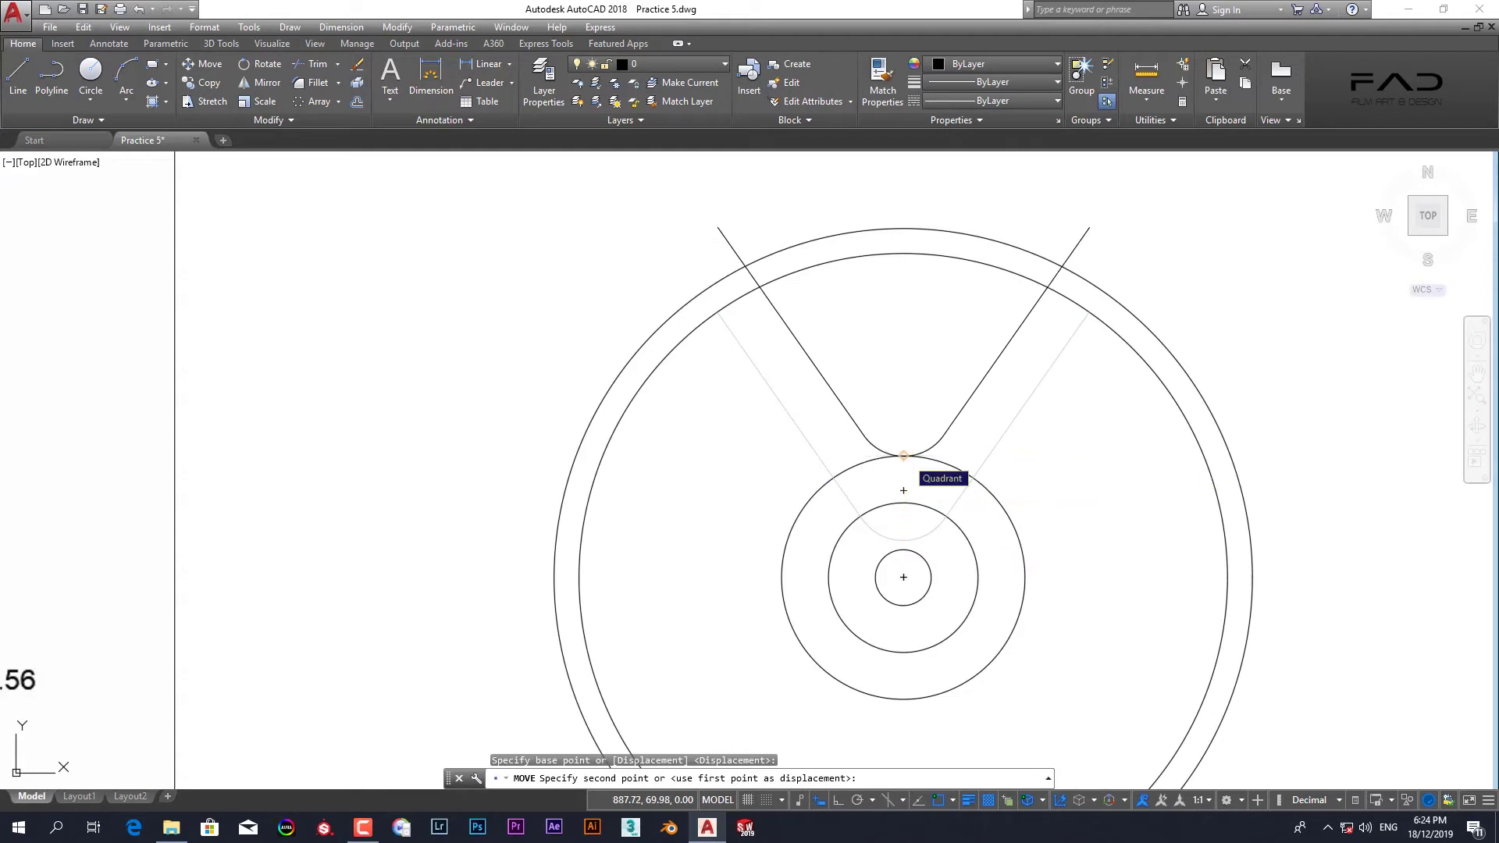
pyautogui.click(904, 491)
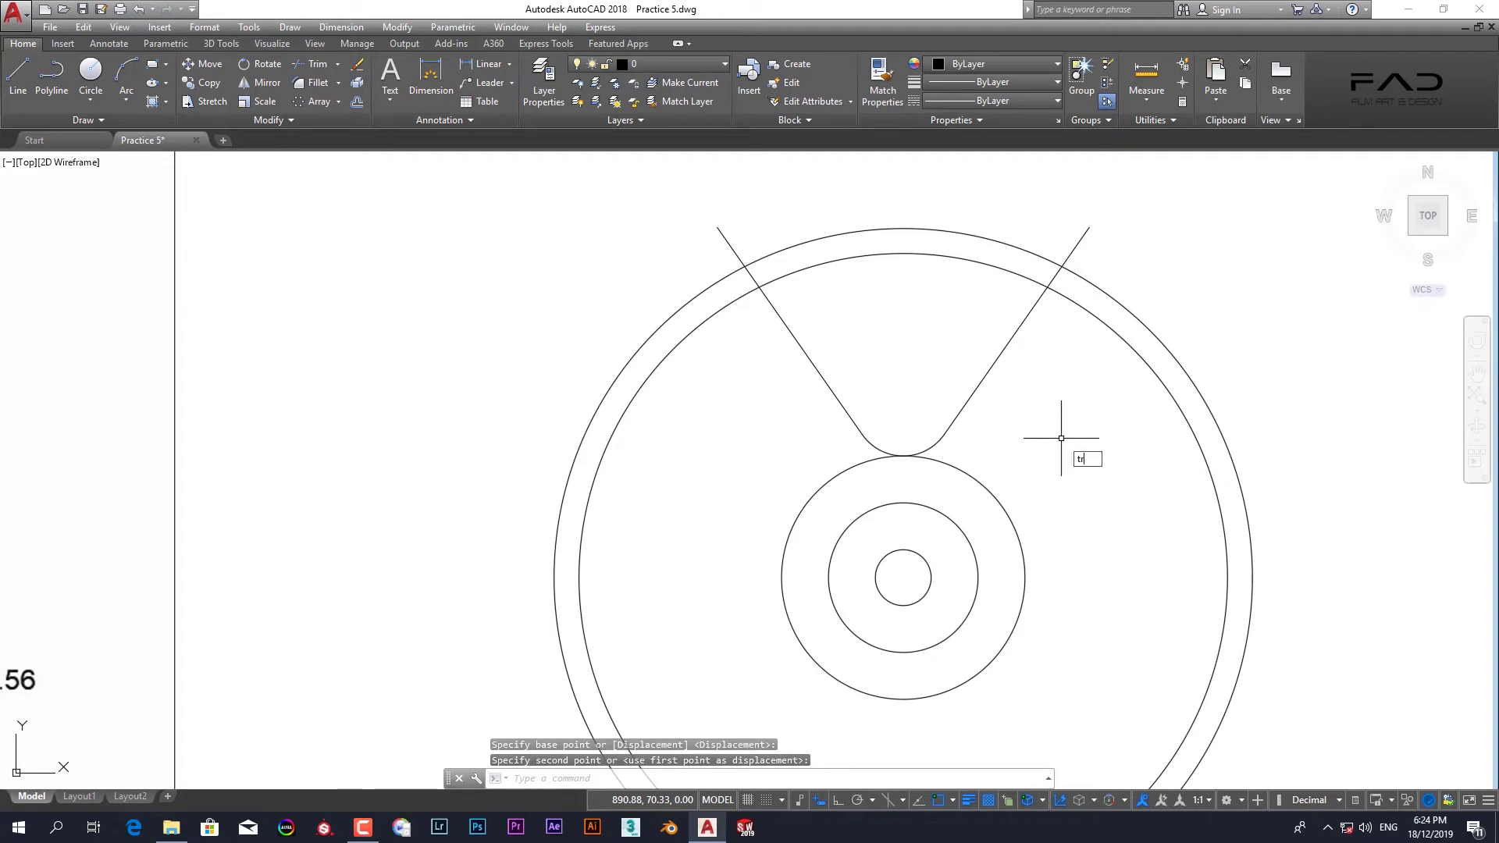
pyautogui.press('Return')
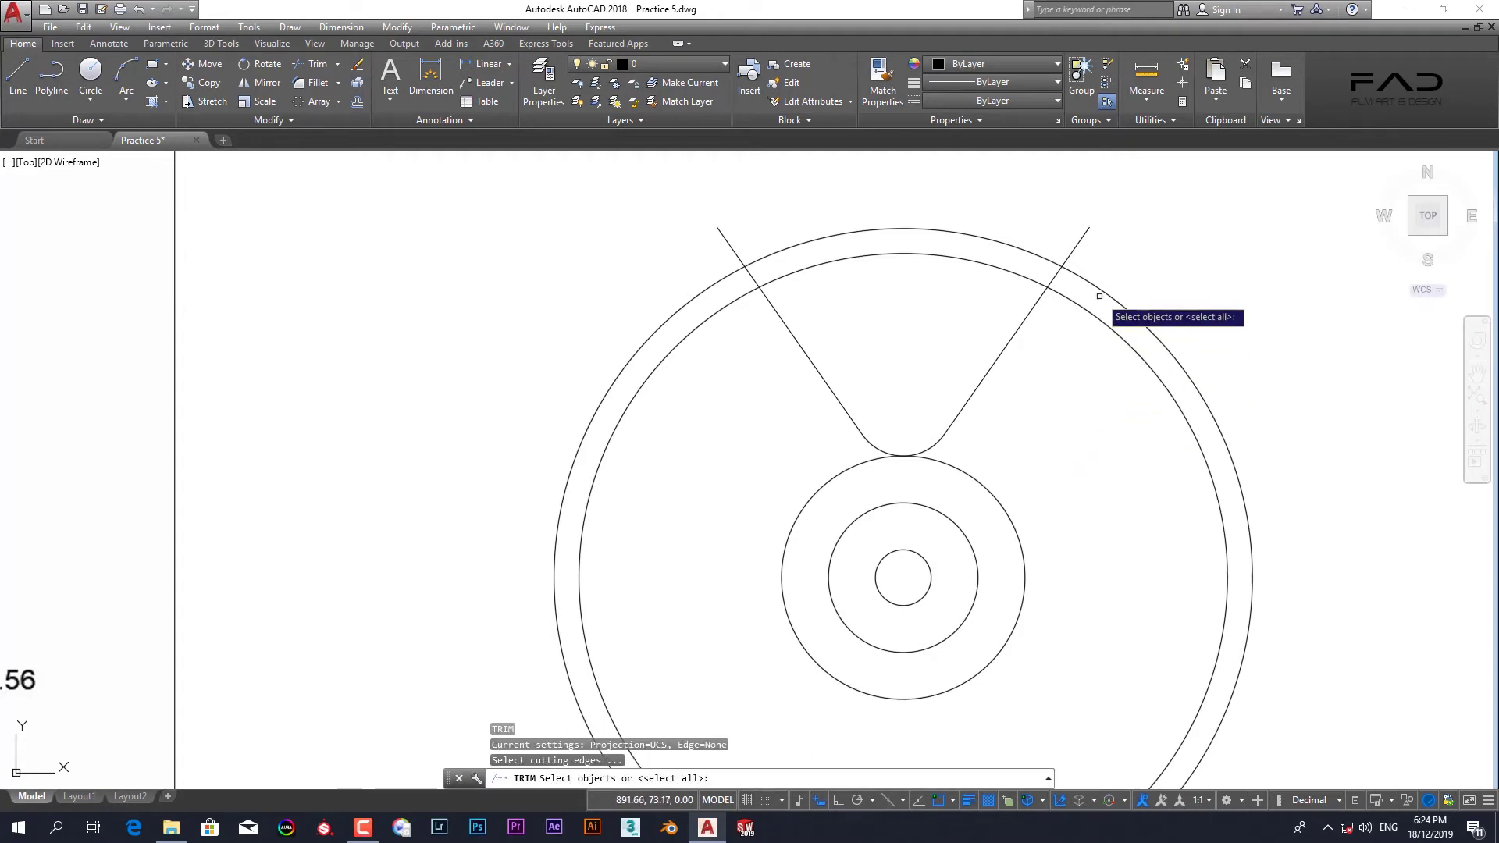
# - Trim the spokes between the rim circles and erase the two leftover stubs
pyautogui.press('Return')
pyautogui.click(1056, 276)
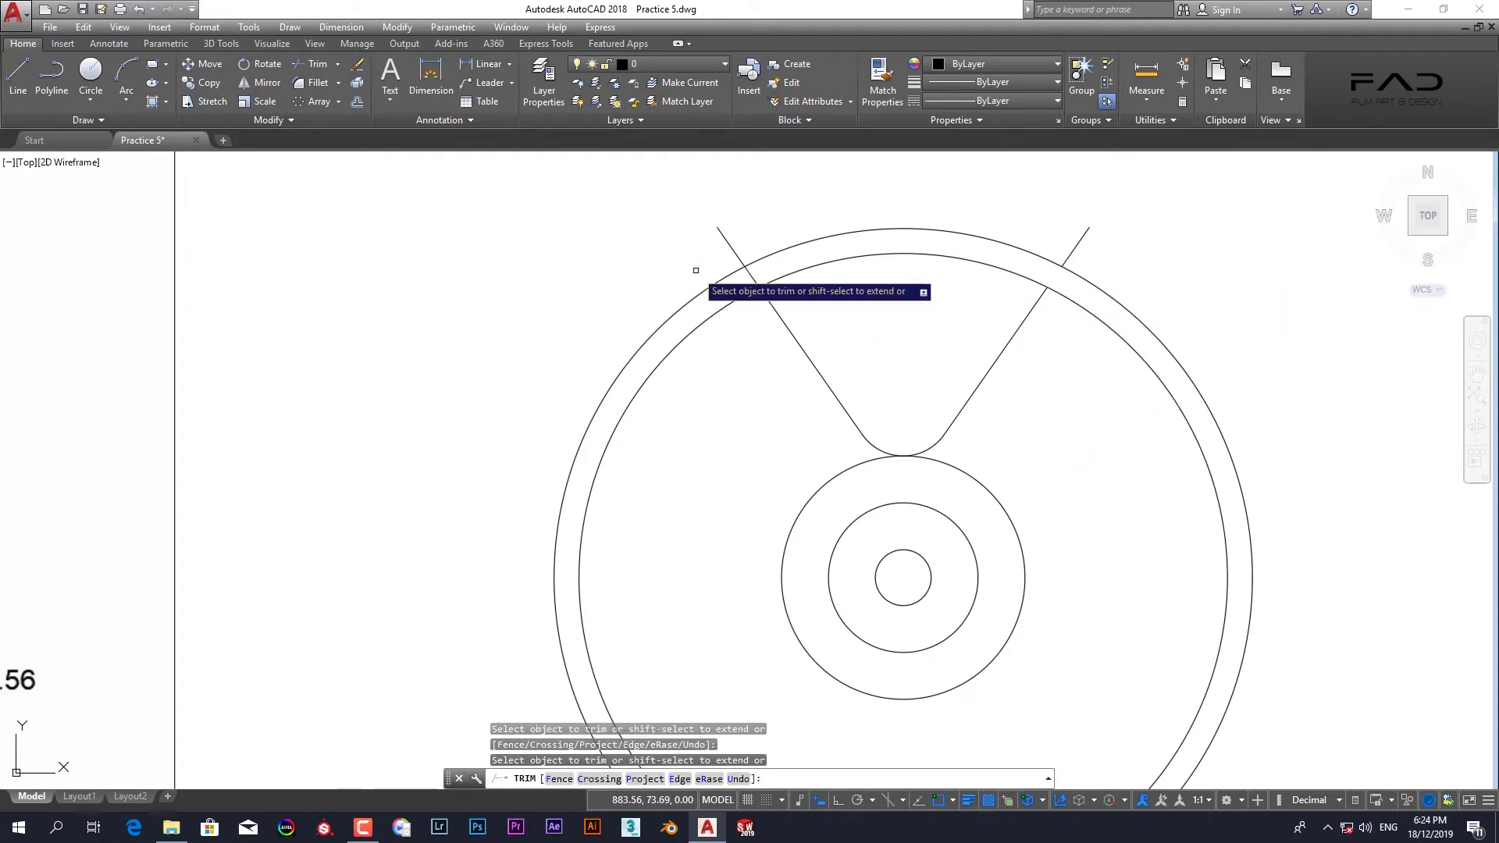
pyautogui.click(752, 276)
pyautogui.press('Escape')
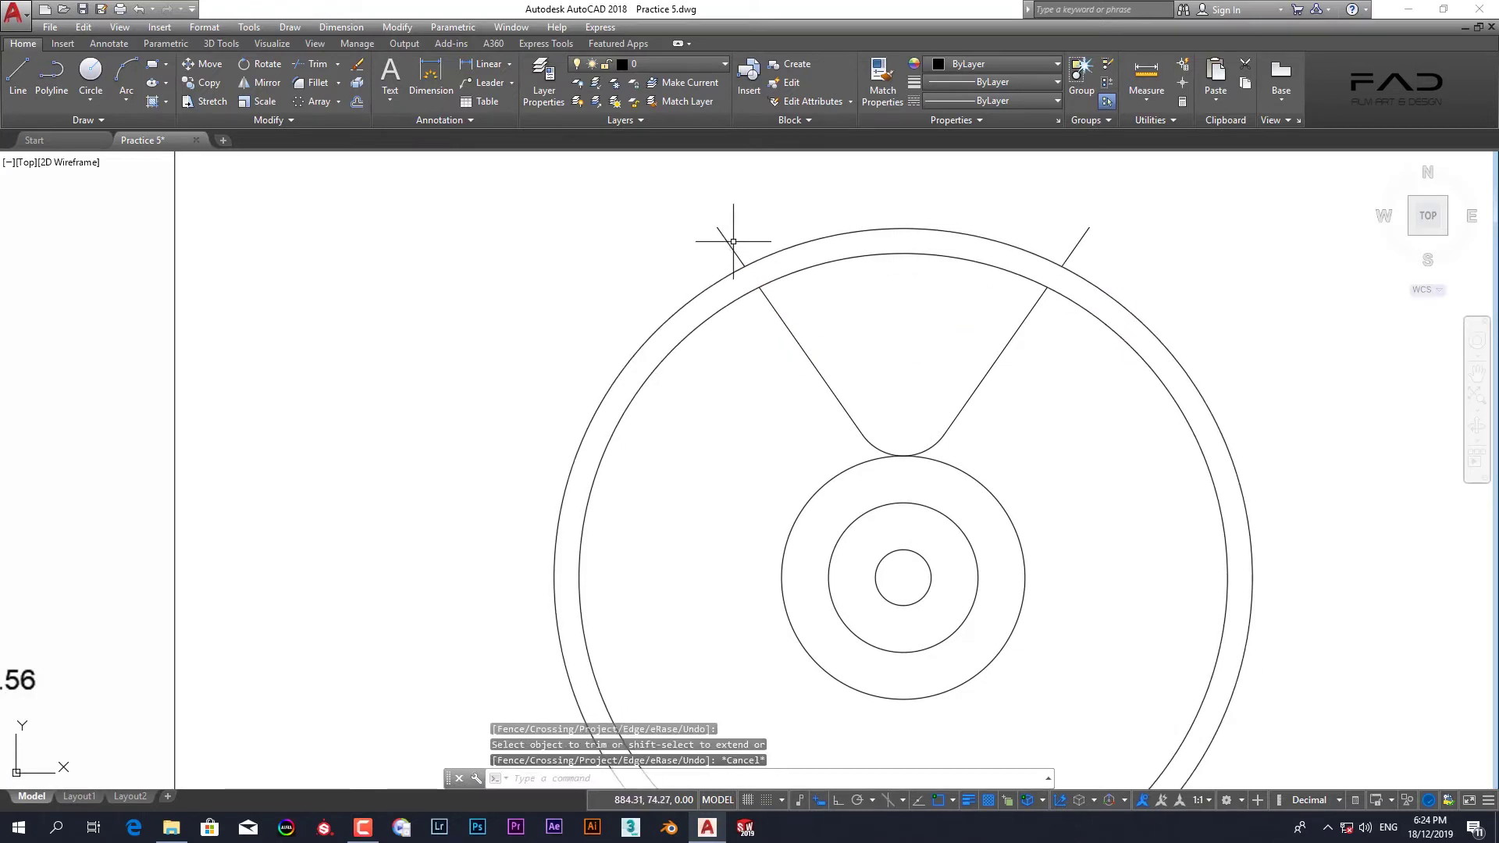
pyautogui.click(732, 242)
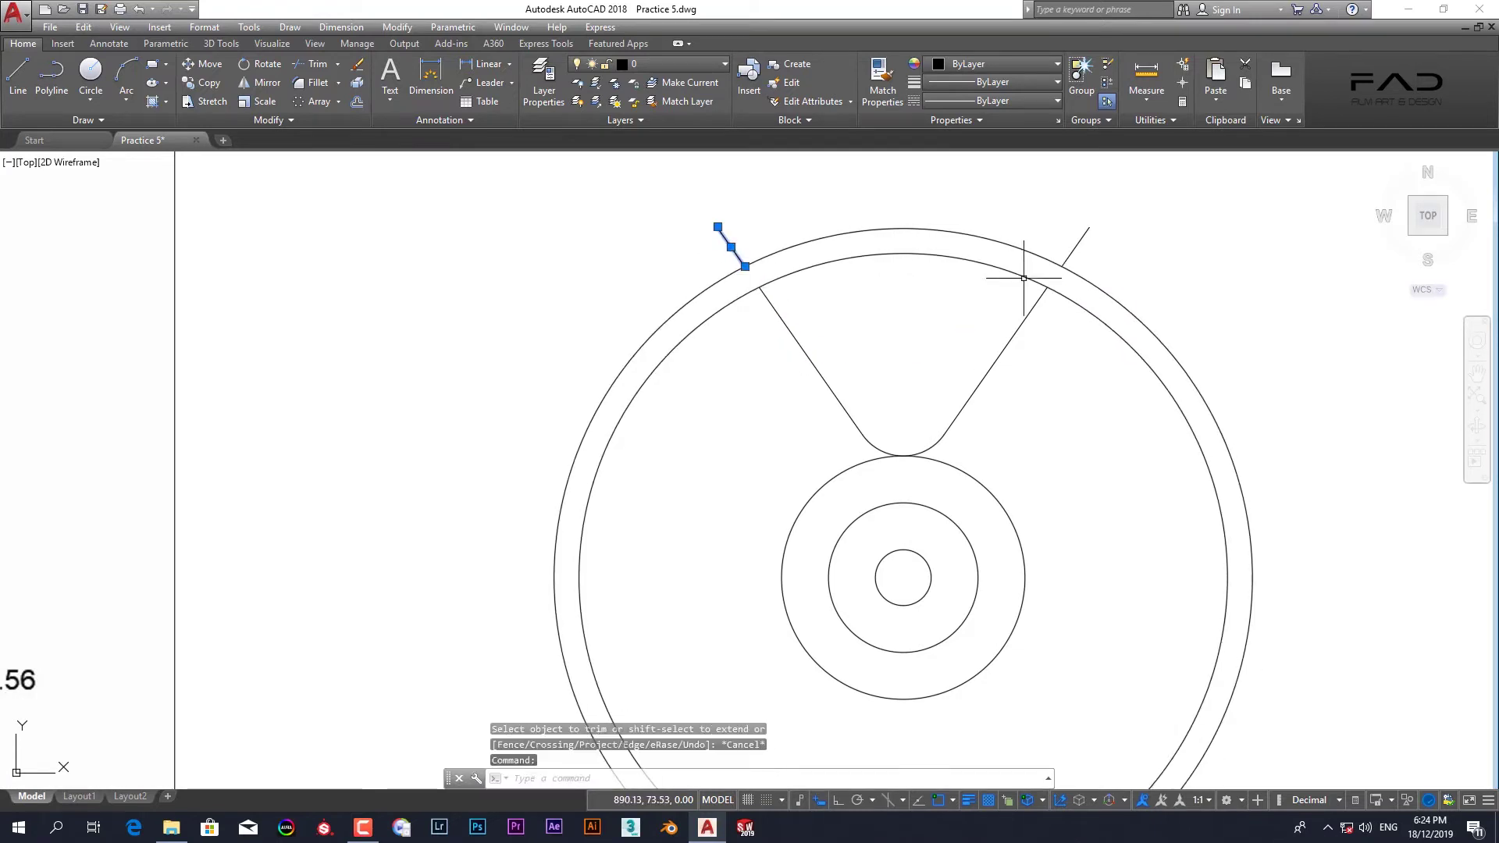
pyautogui.press('Delete')
pyautogui.click(1076, 243)
pyautogui.press('Delete')
pyautogui.write('TR')
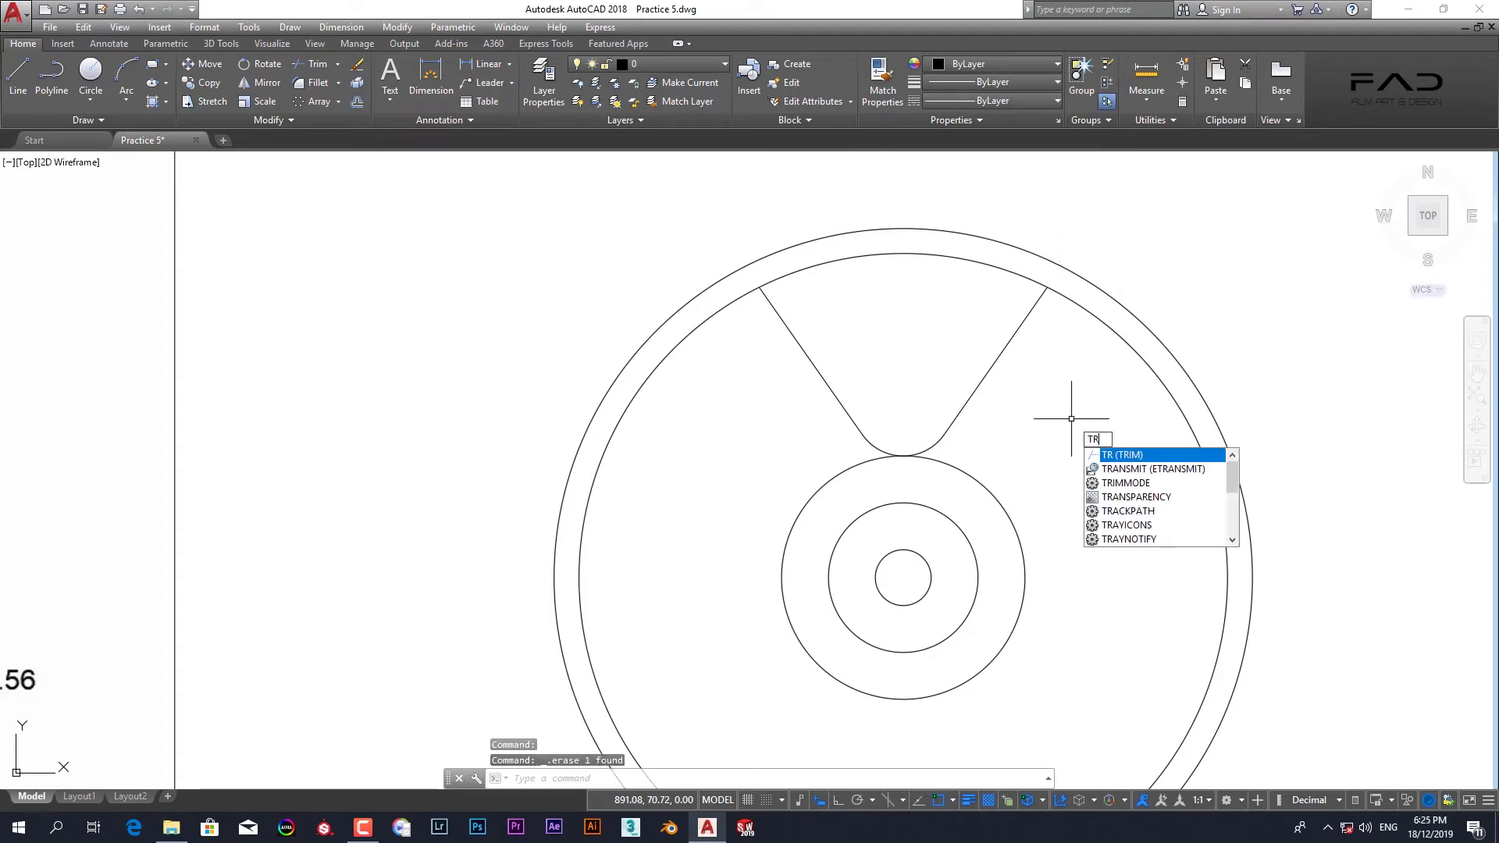
# - Trim the inner rim circle outside the spokes to close the wedge opening
pyautogui.press('Return')
pyautogui.press('Return')
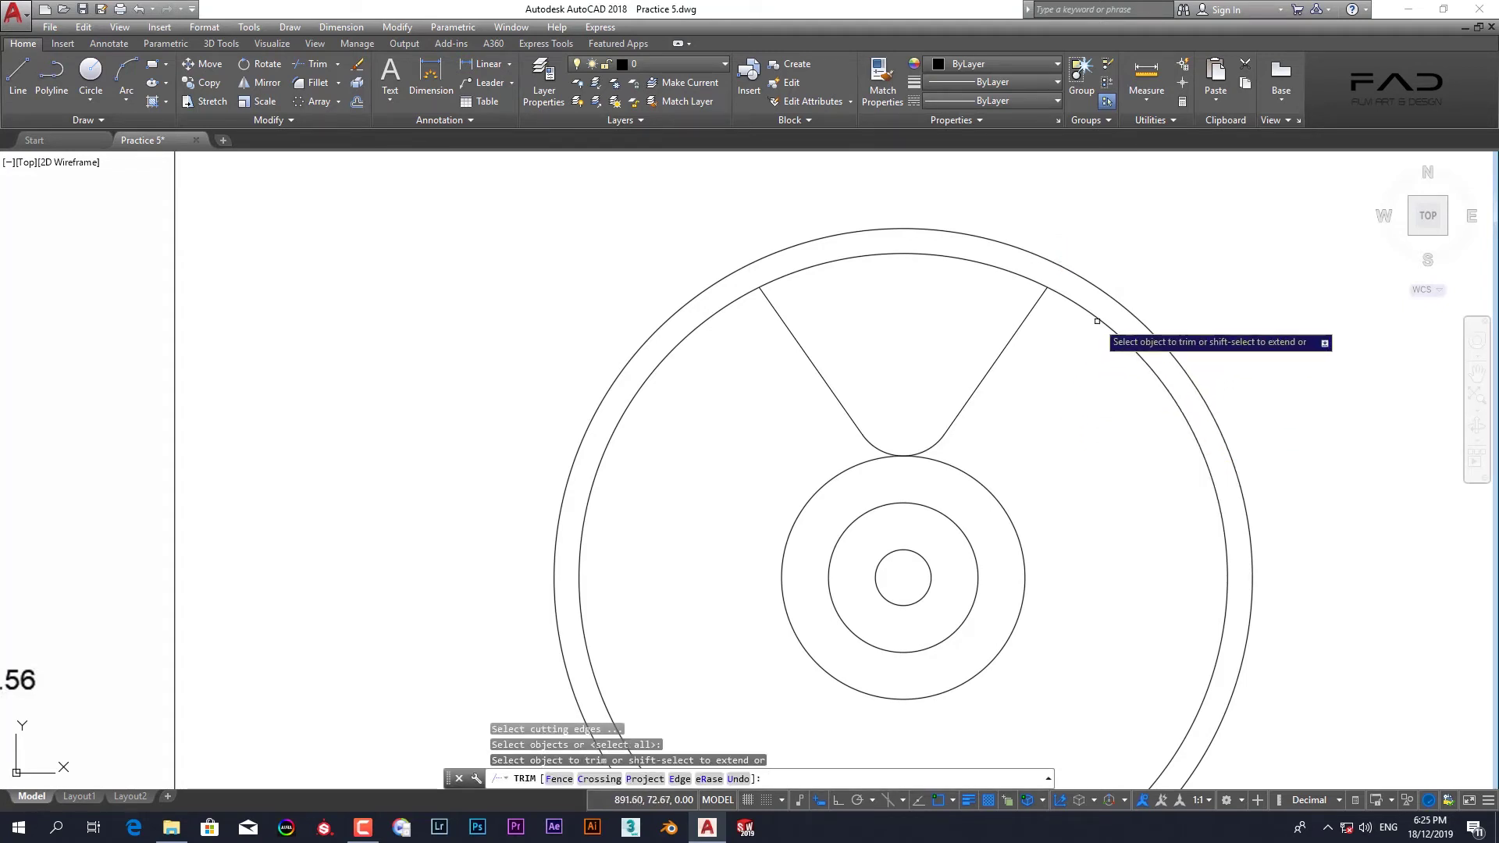
pyautogui.click(1096, 321)
pyautogui.press('Escape')
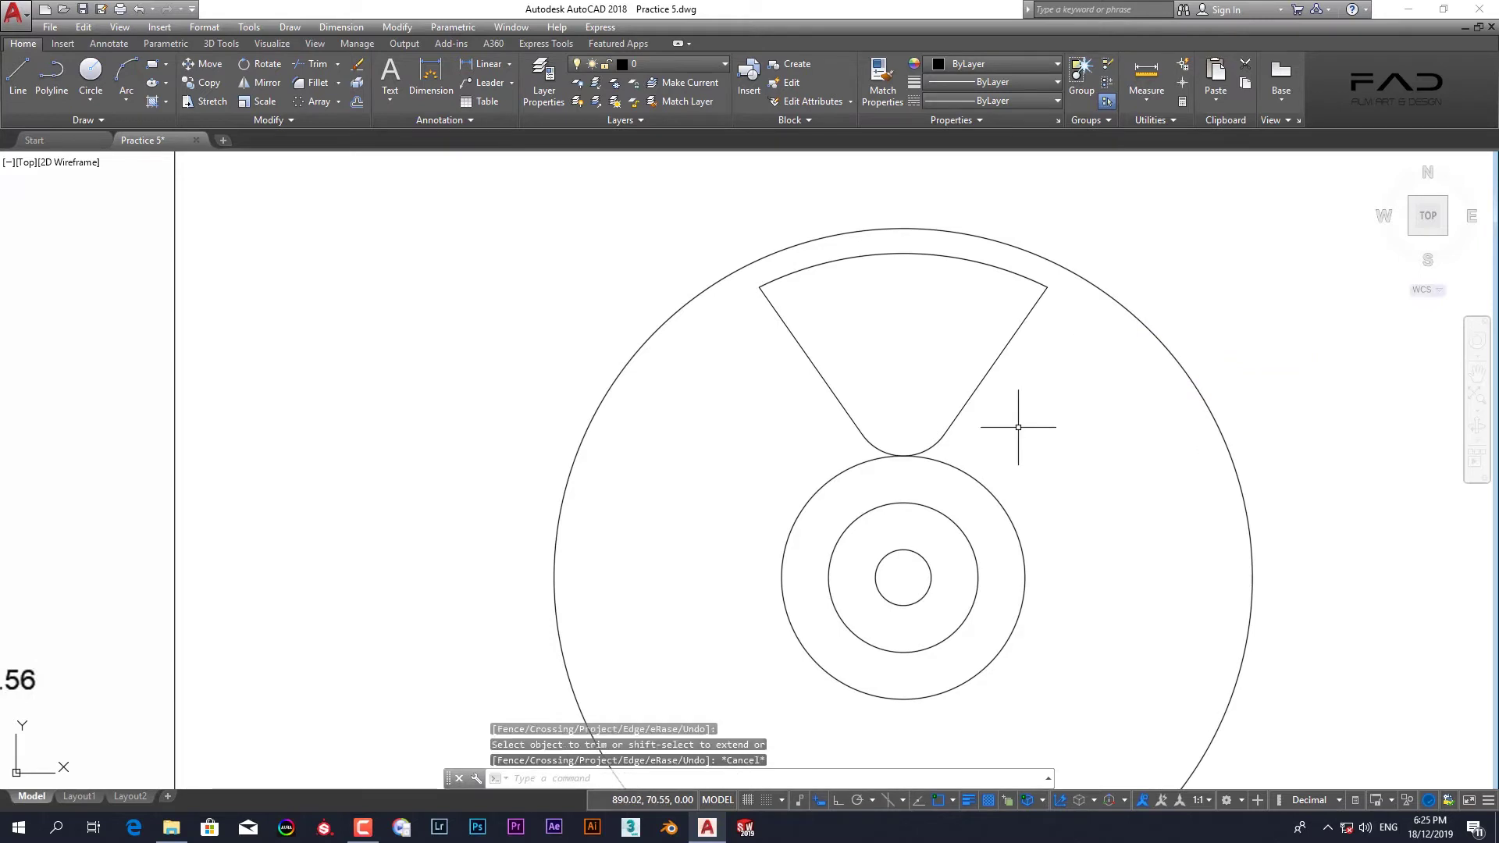
pyautogui.scroll(-4, 271, 423)
pyautogui.moveTo(271, 422); pyautogui.dragTo(773, 423, button='middle')
# - Round the wedge's top-left corner with a 0.30 radius fillet
pyautogui.scroll(2, 352, 417)
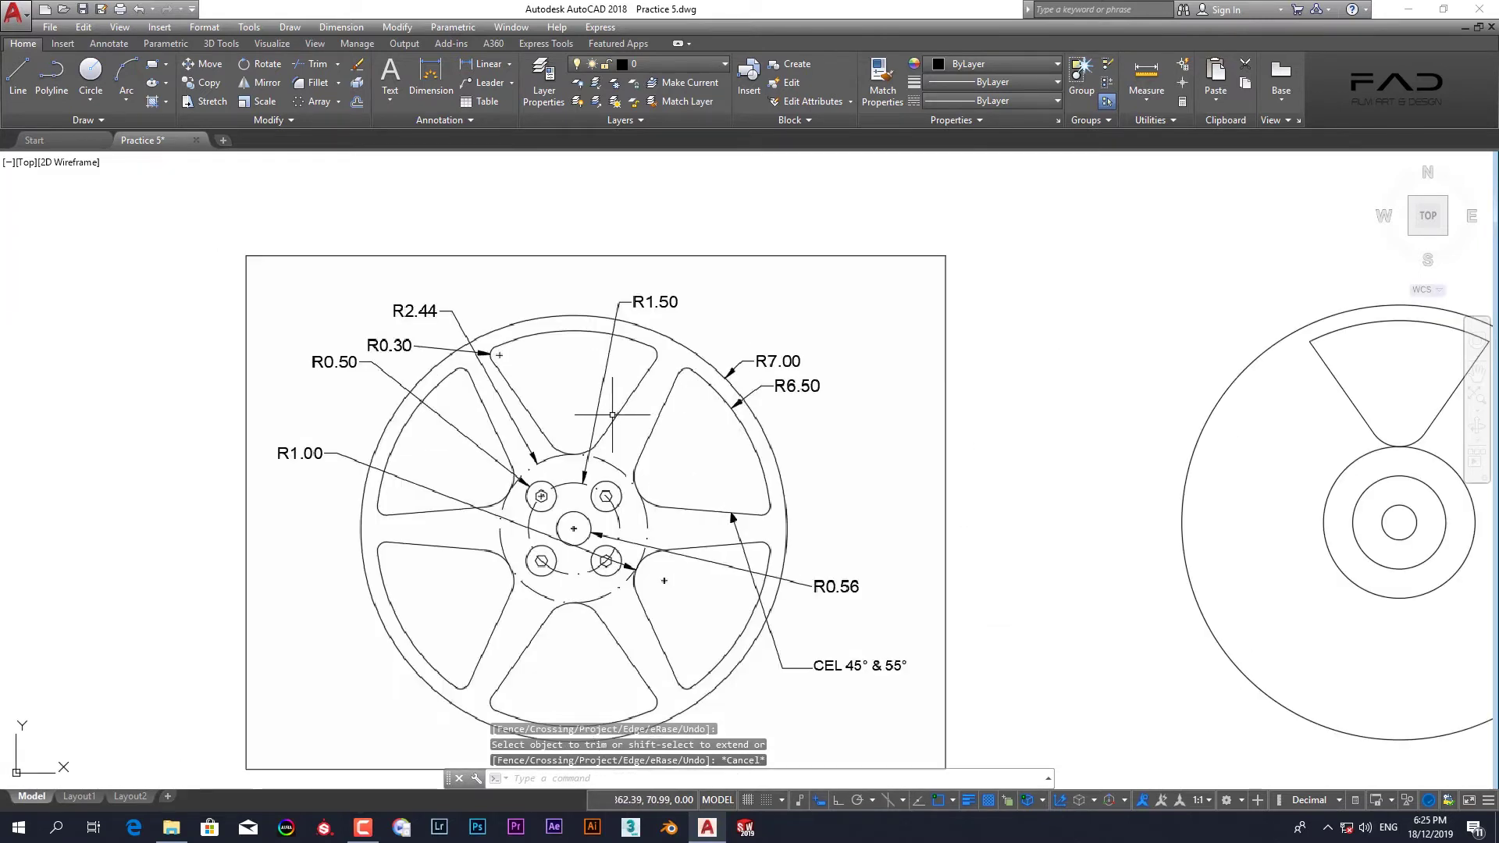
pyautogui.scroll(2, 593, 439)
pyautogui.scroll(2, 570, 439)
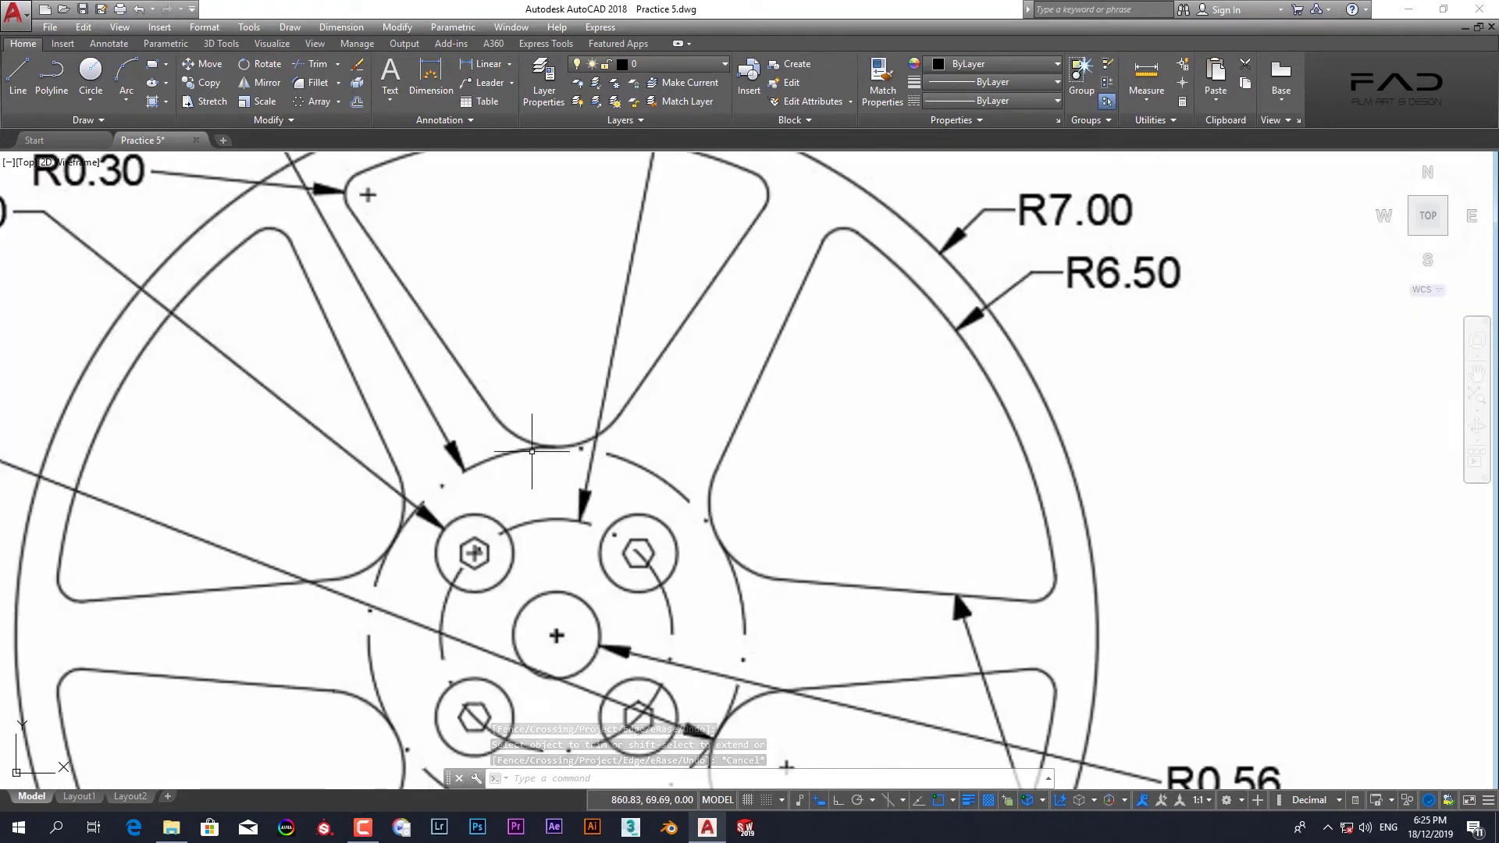
pyautogui.scroll(-1, 361, 325)
pyautogui.scroll(-1, 378, 326)
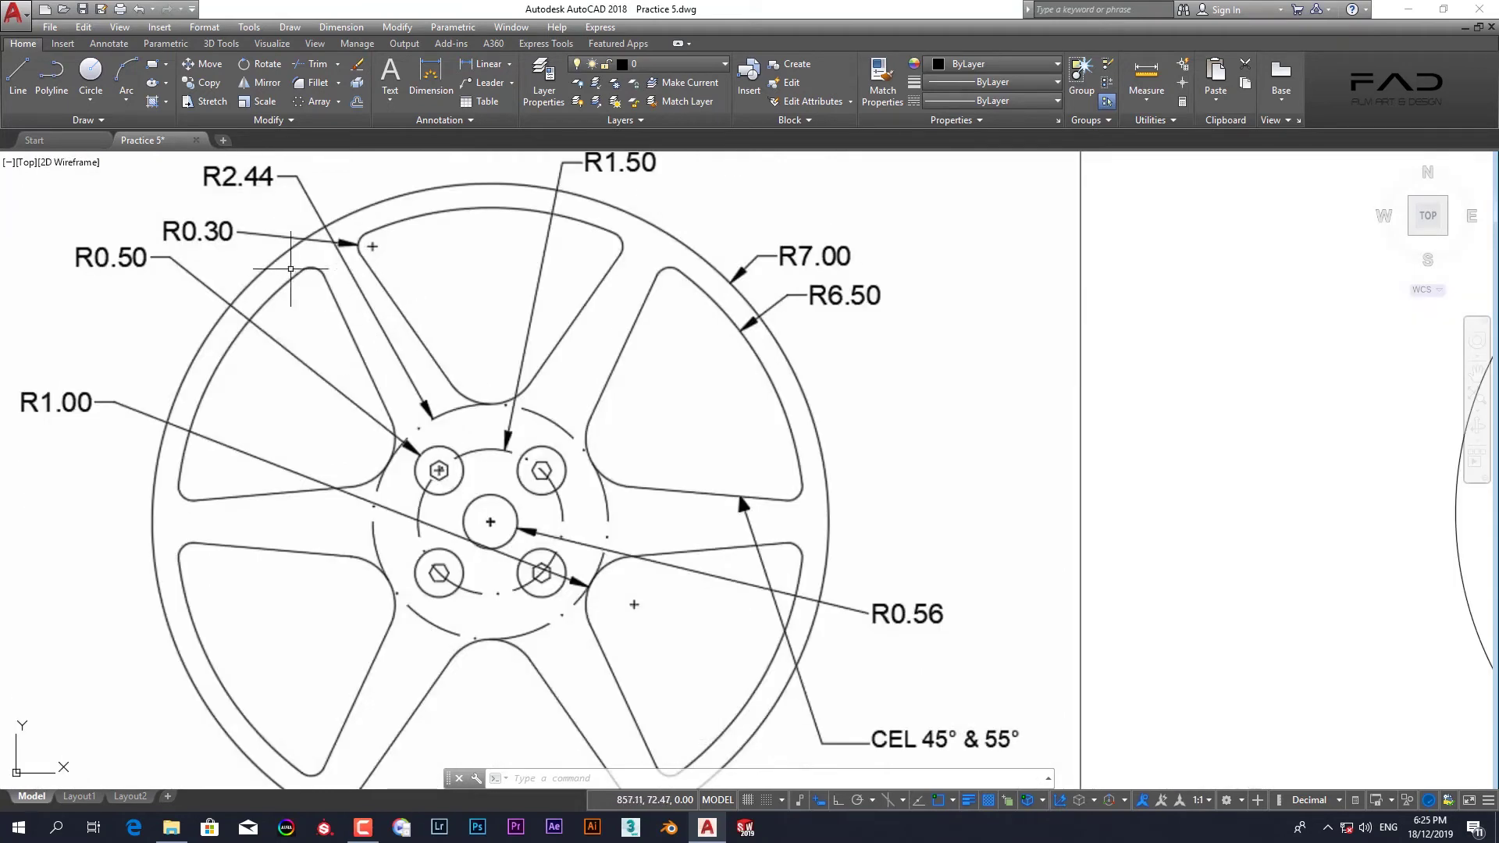
pyautogui.scroll(-1, 241, 233)
pyautogui.scroll(-2, 638, 383)
pyautogui.scroll(-2, 680, 383)
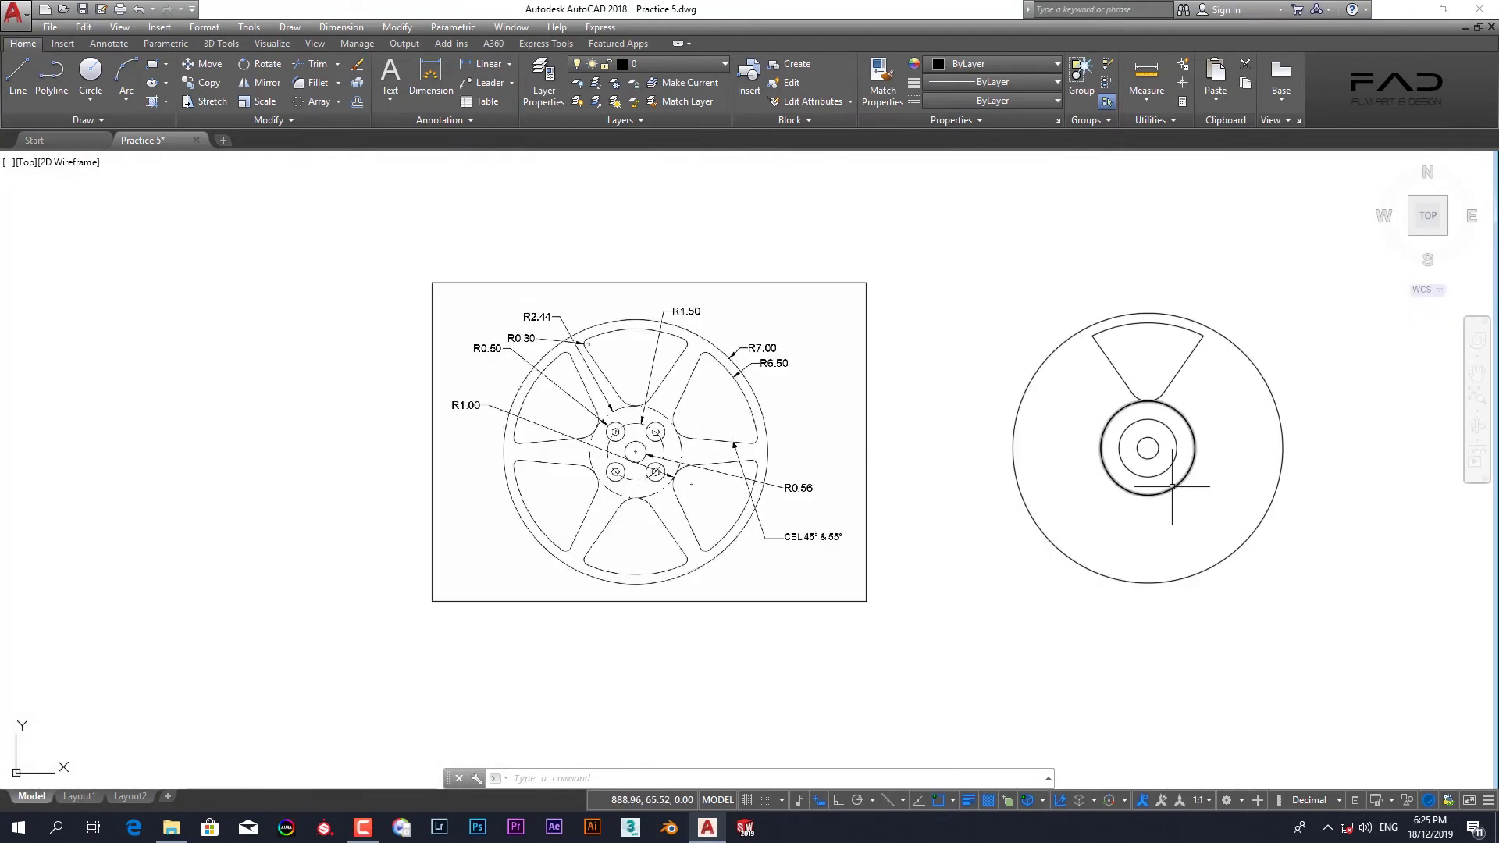
pyautogui.moveTo(1104, 550); pyautogui.dragTo(951, 552, button='middle')
pyautogui.write('f')
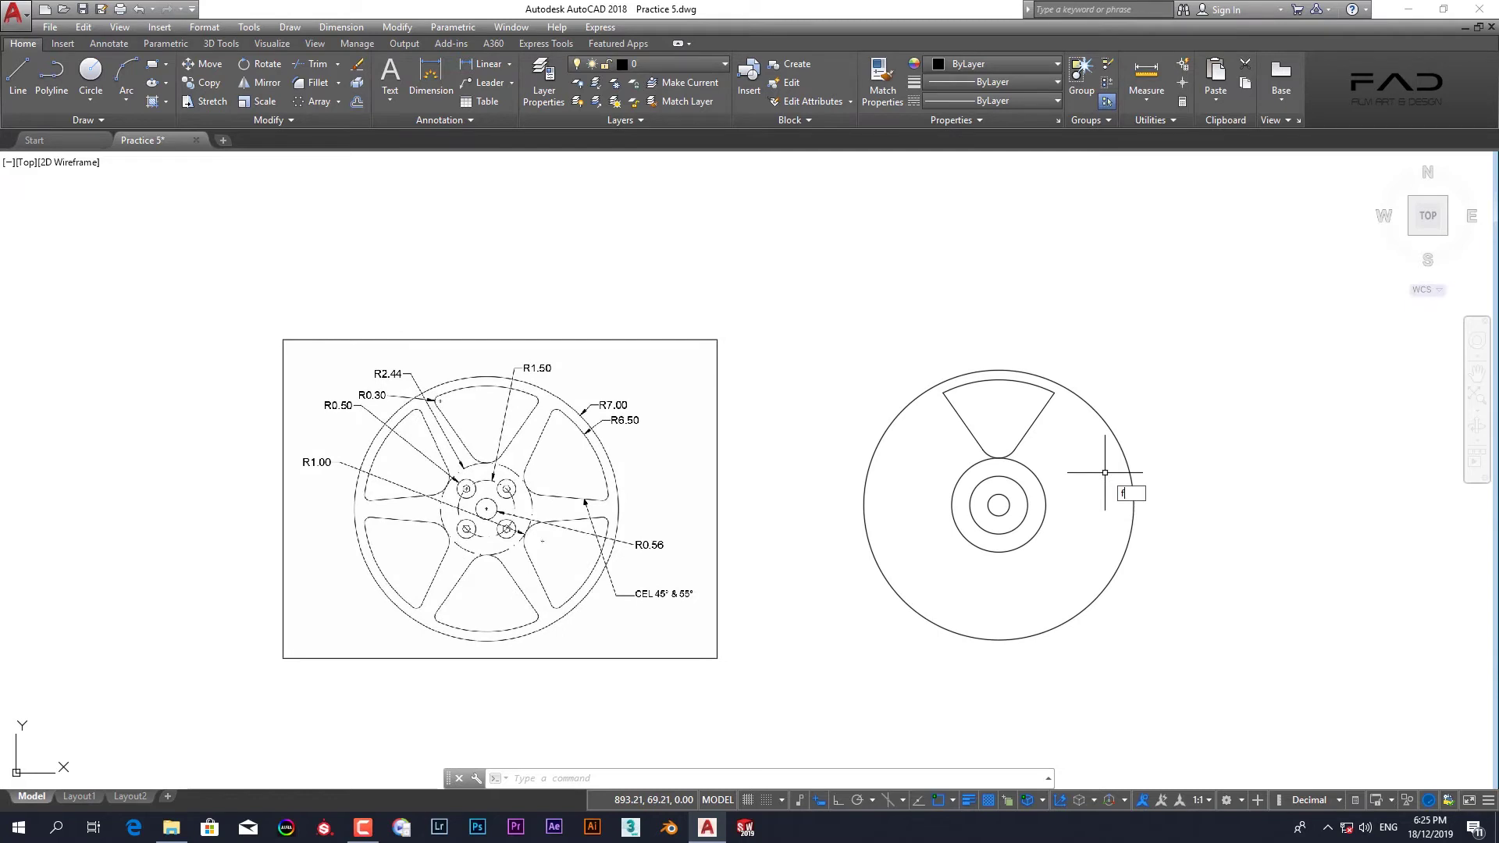
pyautogui.press('Return')
pyautogui.scroll(4, 996, 451)
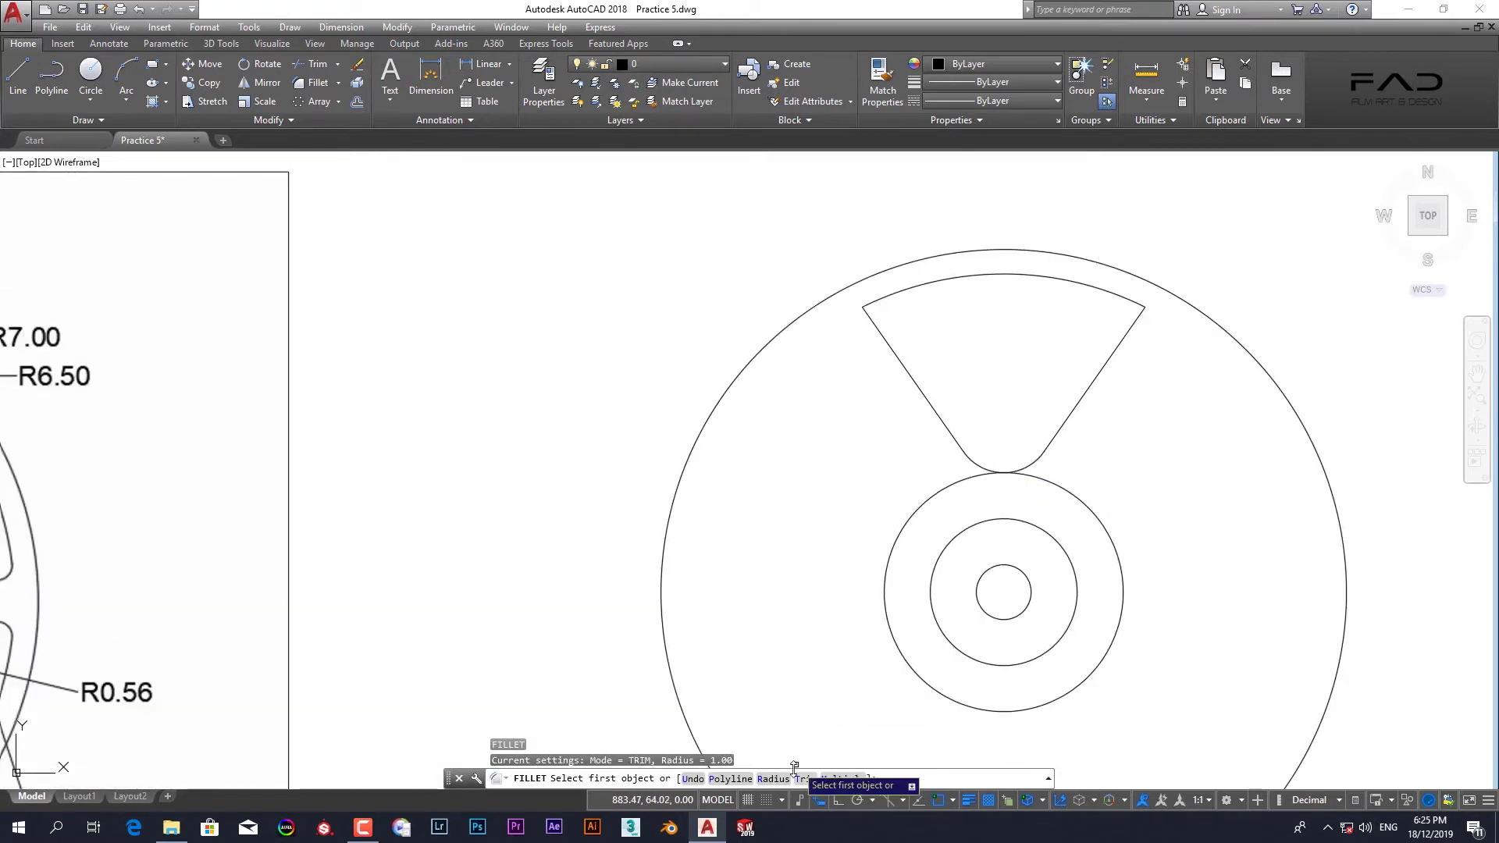
pyautogui.click(773, 778)
pyautogui.write('0.3')
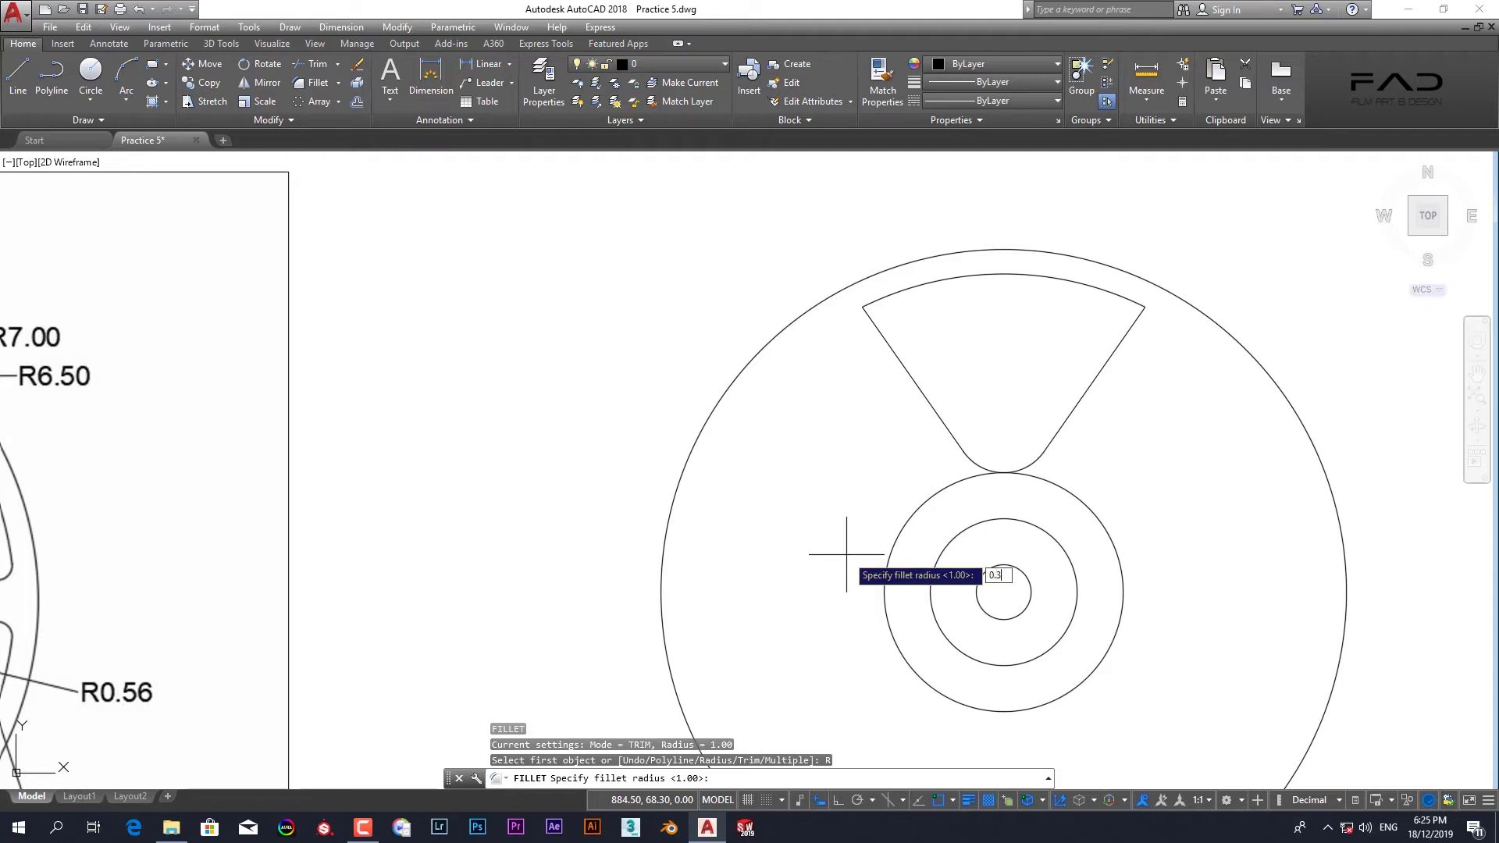
pyautogui.press('Return')
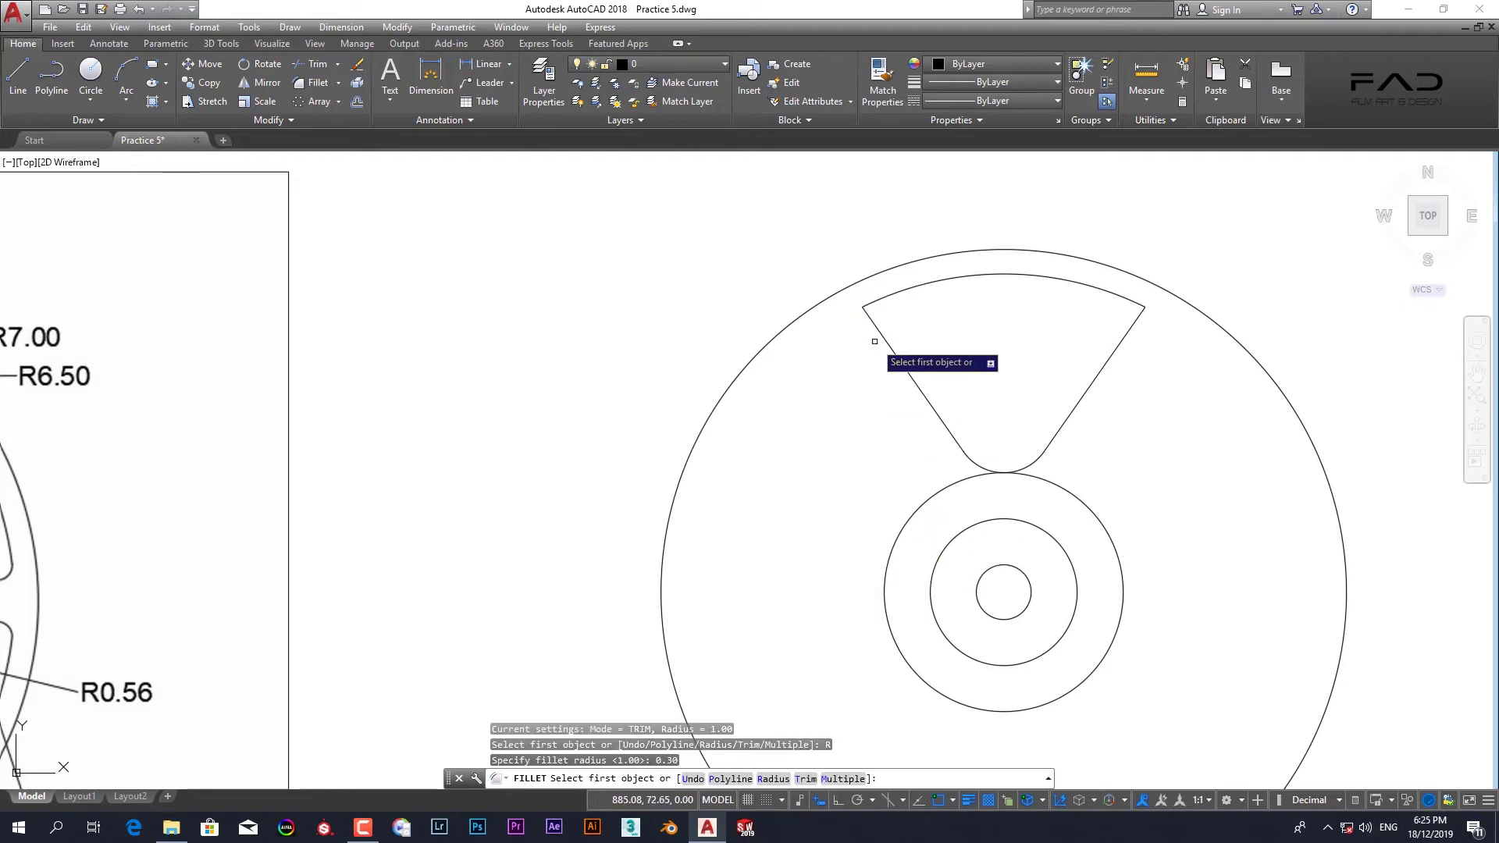
pyautogui.click(868, 314)
pyautogui.click(892, 297)
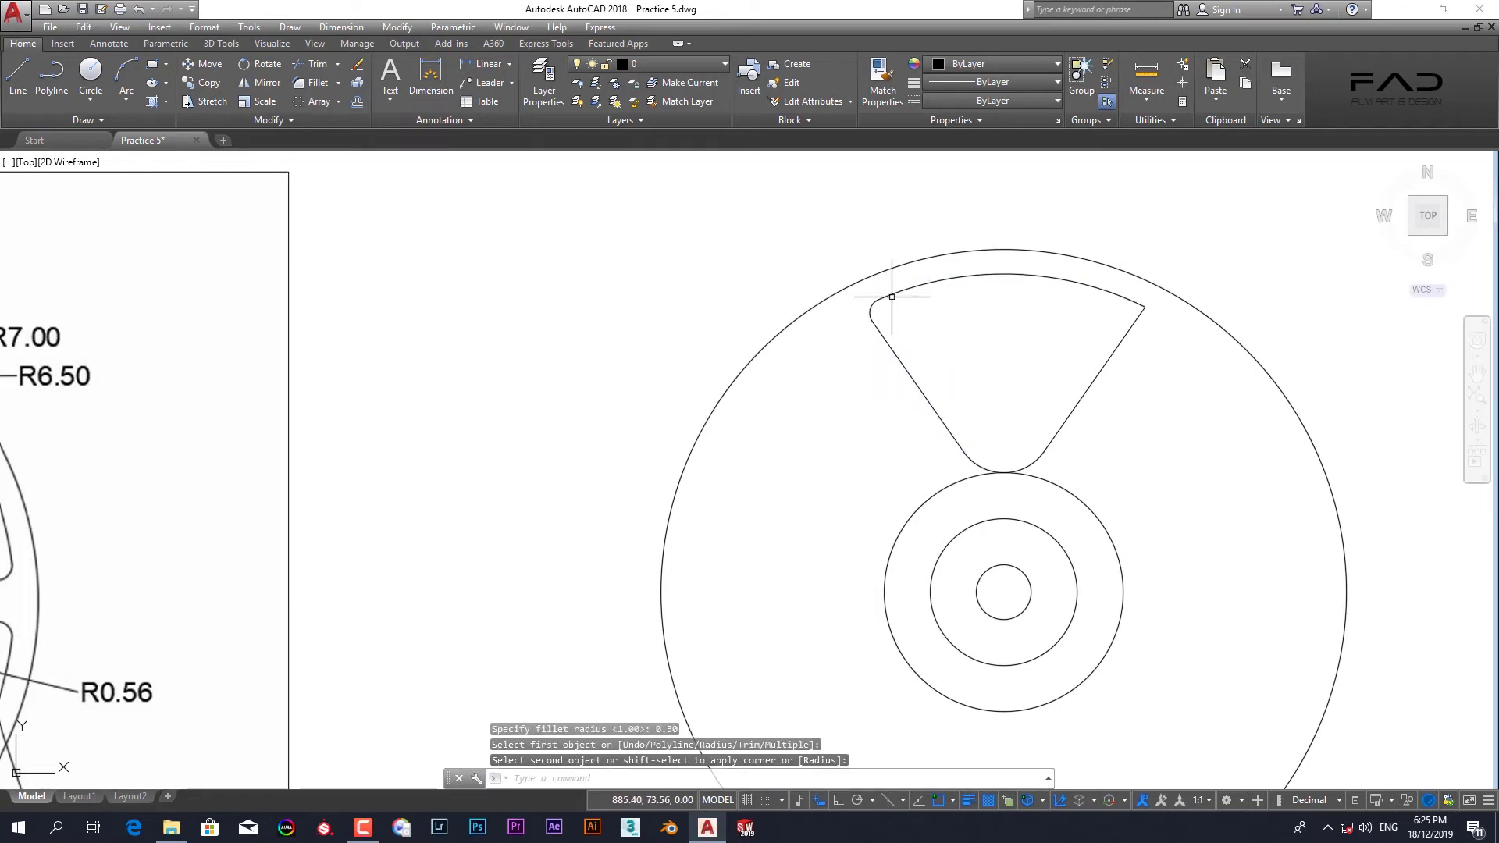
# - Round the wedge's top-right corner with the same 0.30 fillet
pyautogui.press('Return')
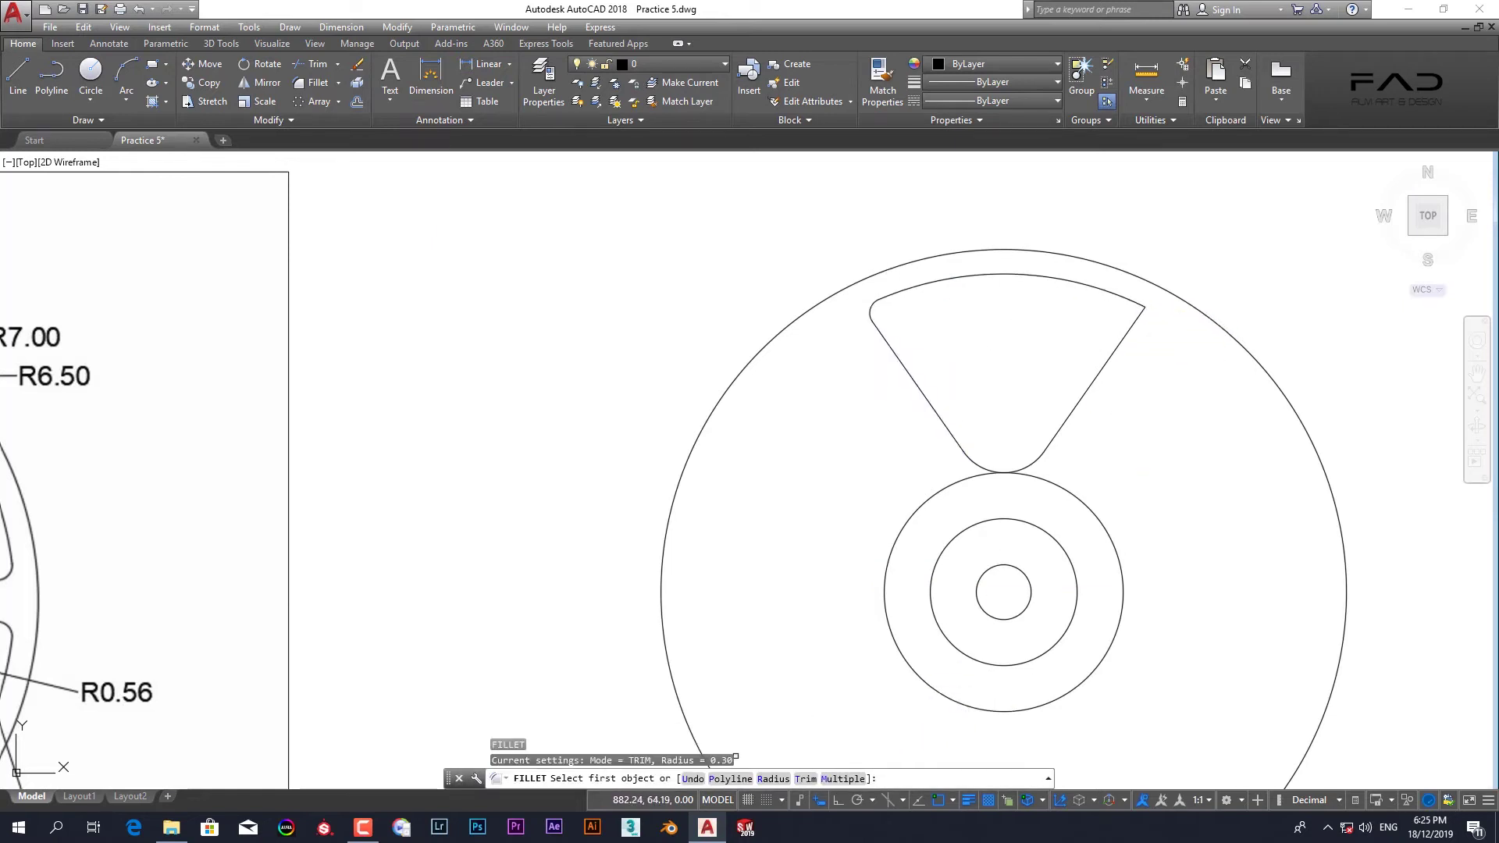
pyautogui.click(771, 779)
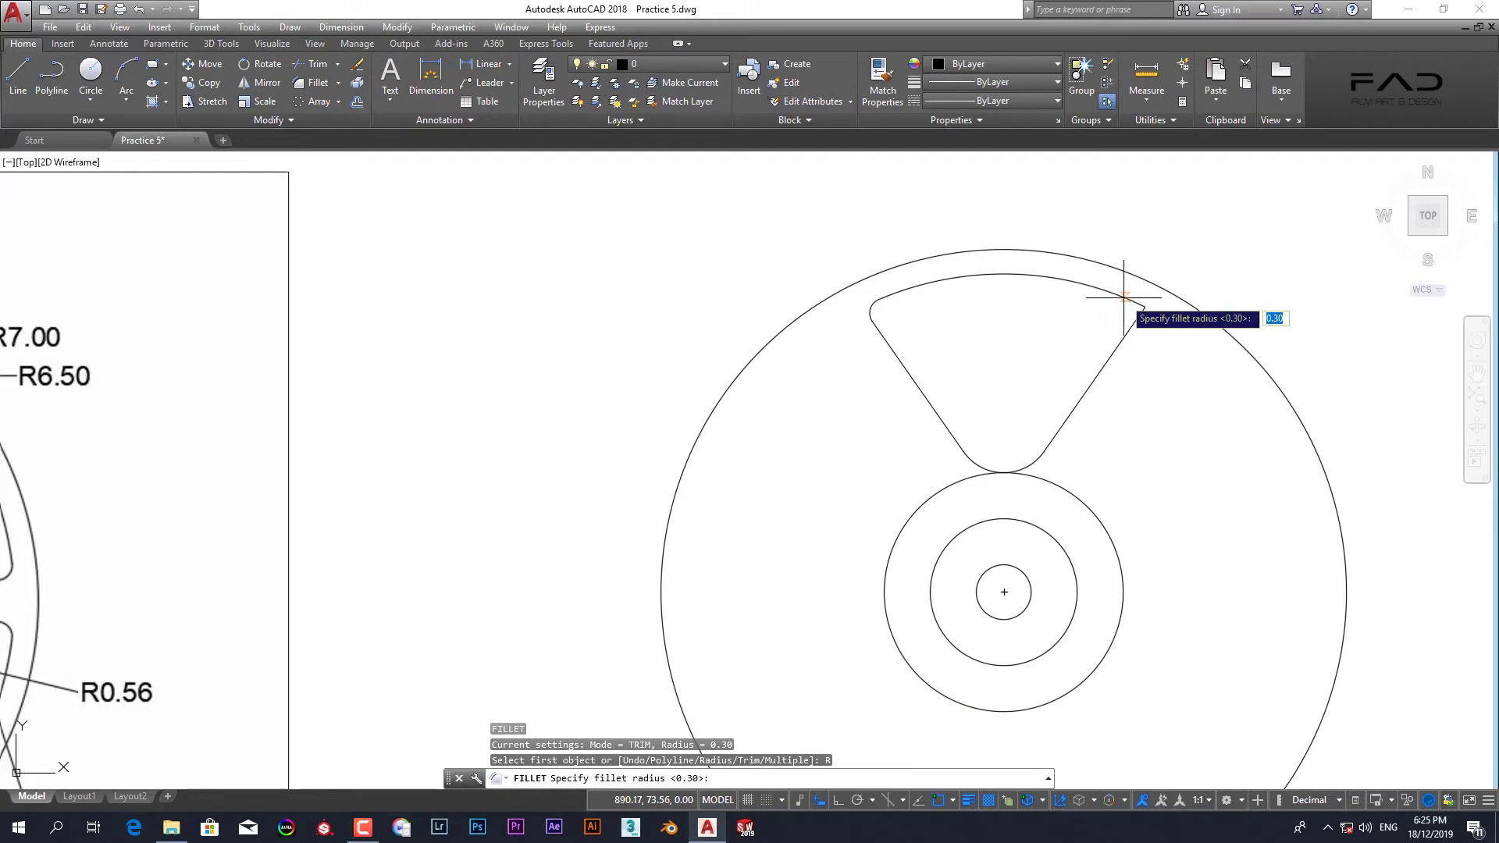
pyautogui.press('Return')
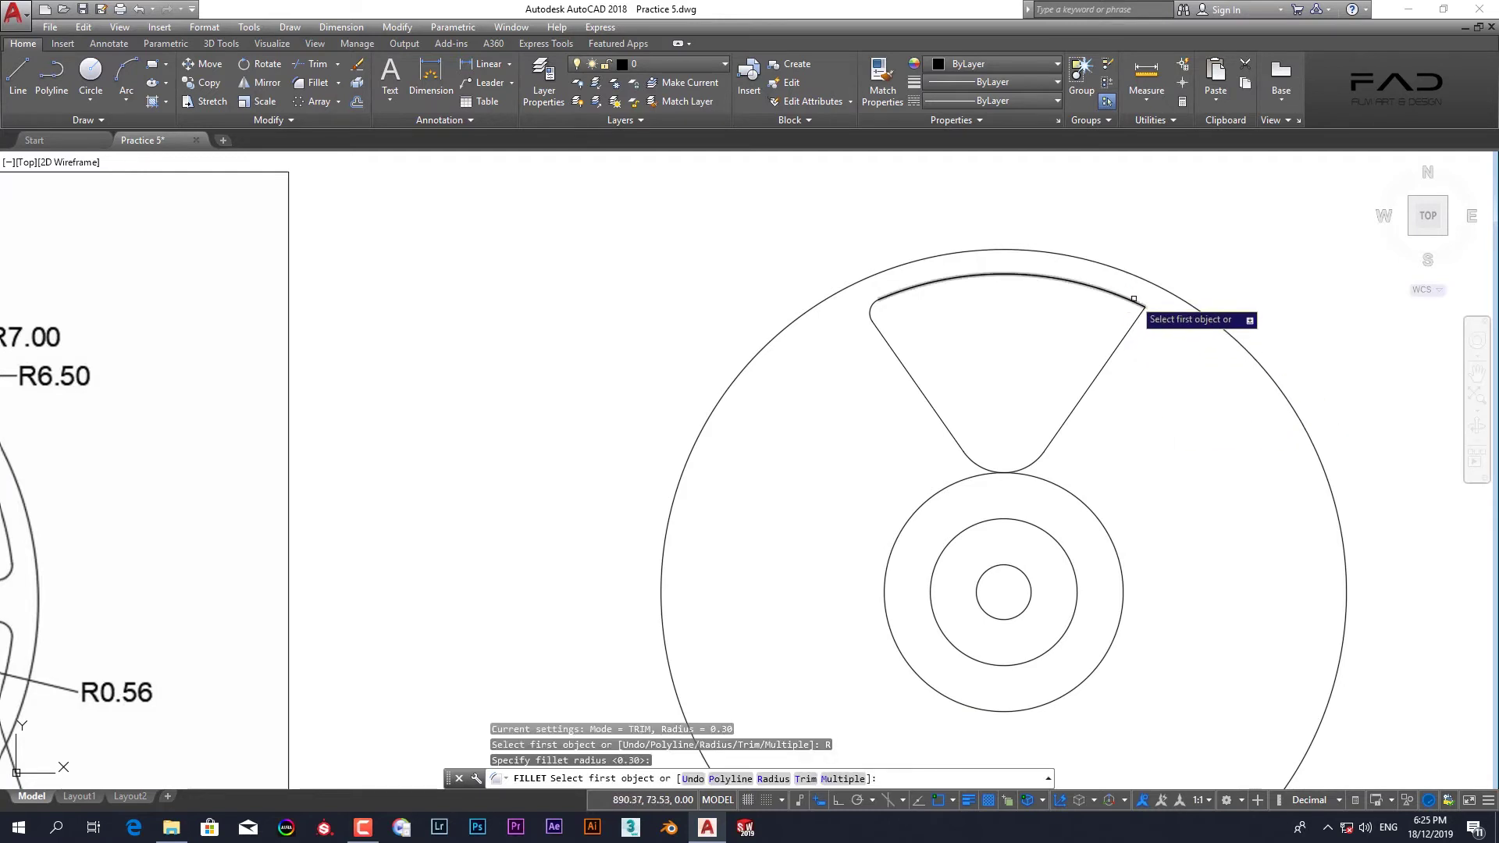
pyautogui.click(1133, 299)
pyautogui.click(1126, 340)
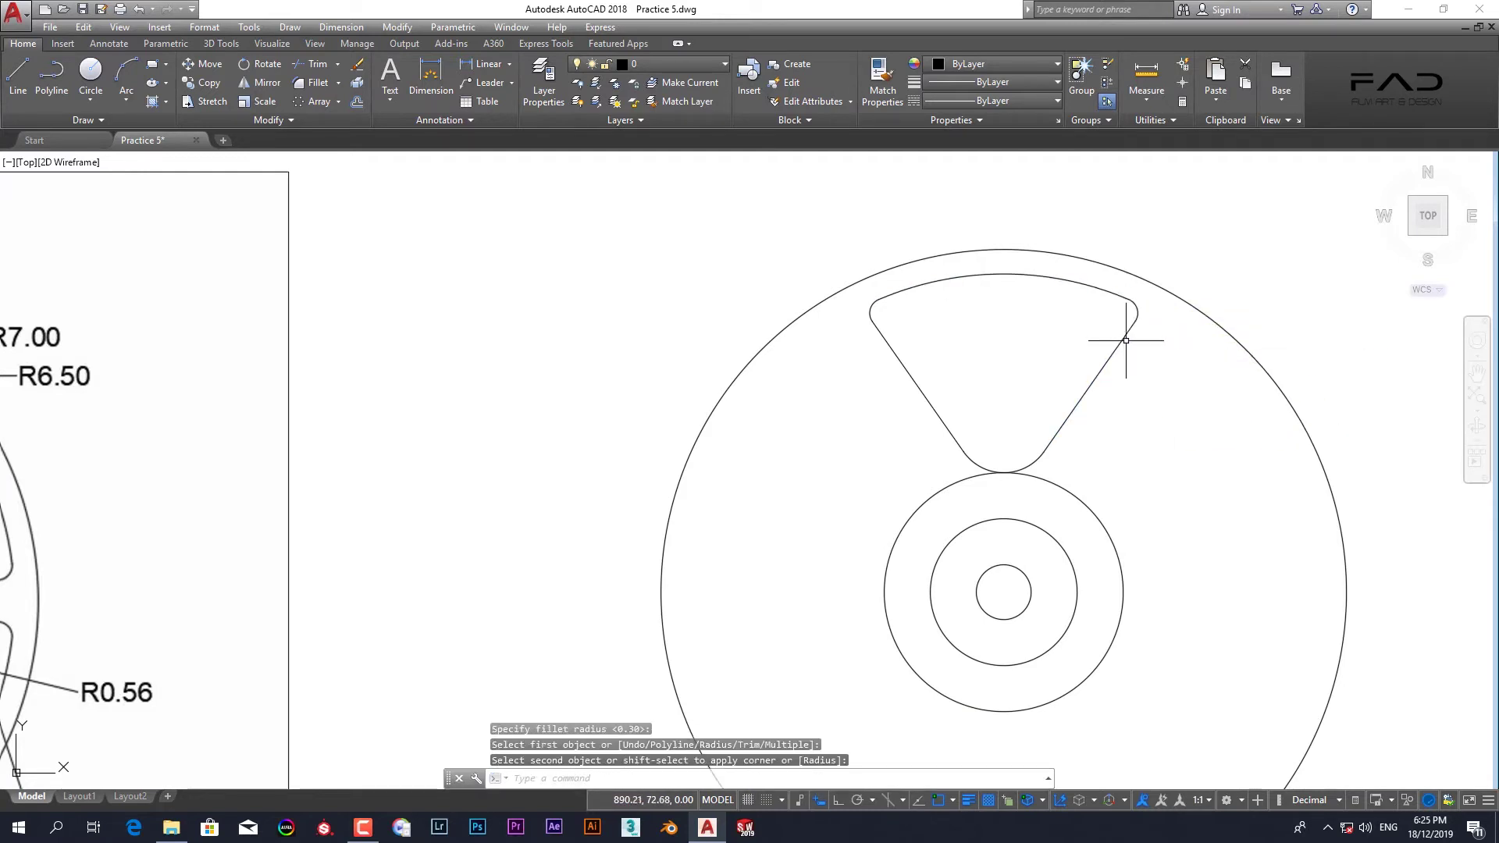
# - Window-select the wedge outline: V-shaped lower edges, top arc and corner fillets
pyautogui.scroll(-2, 1037, 441)
pyautogui.click(1144, 432)
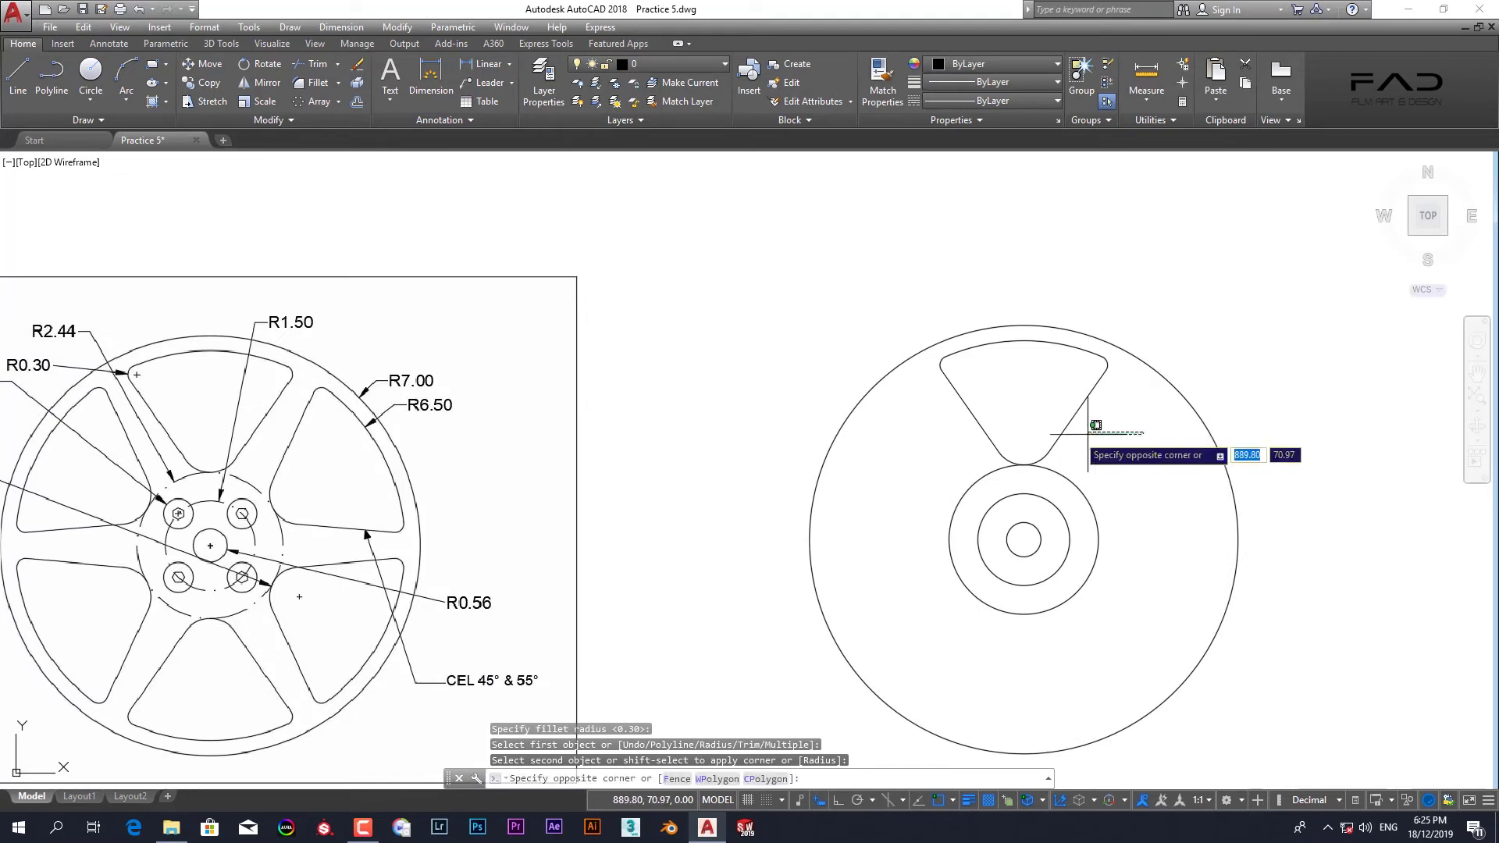
pyautogui.click(933, 460)
pyautogui.click(1121, 357)
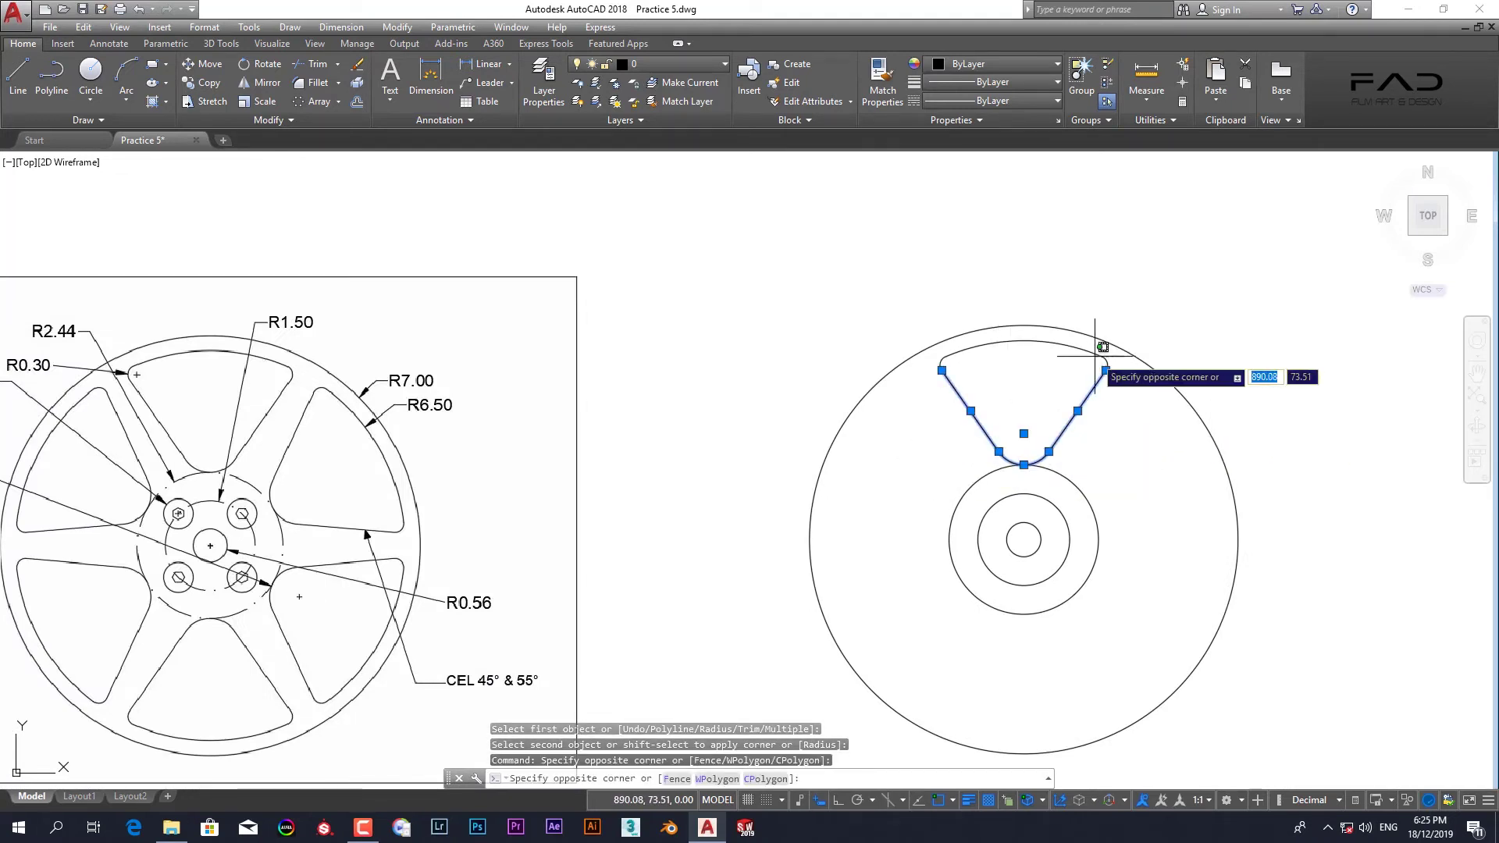
pyautogui.click(1002, 368)
pyautogui.scroll(4, 937, 359)
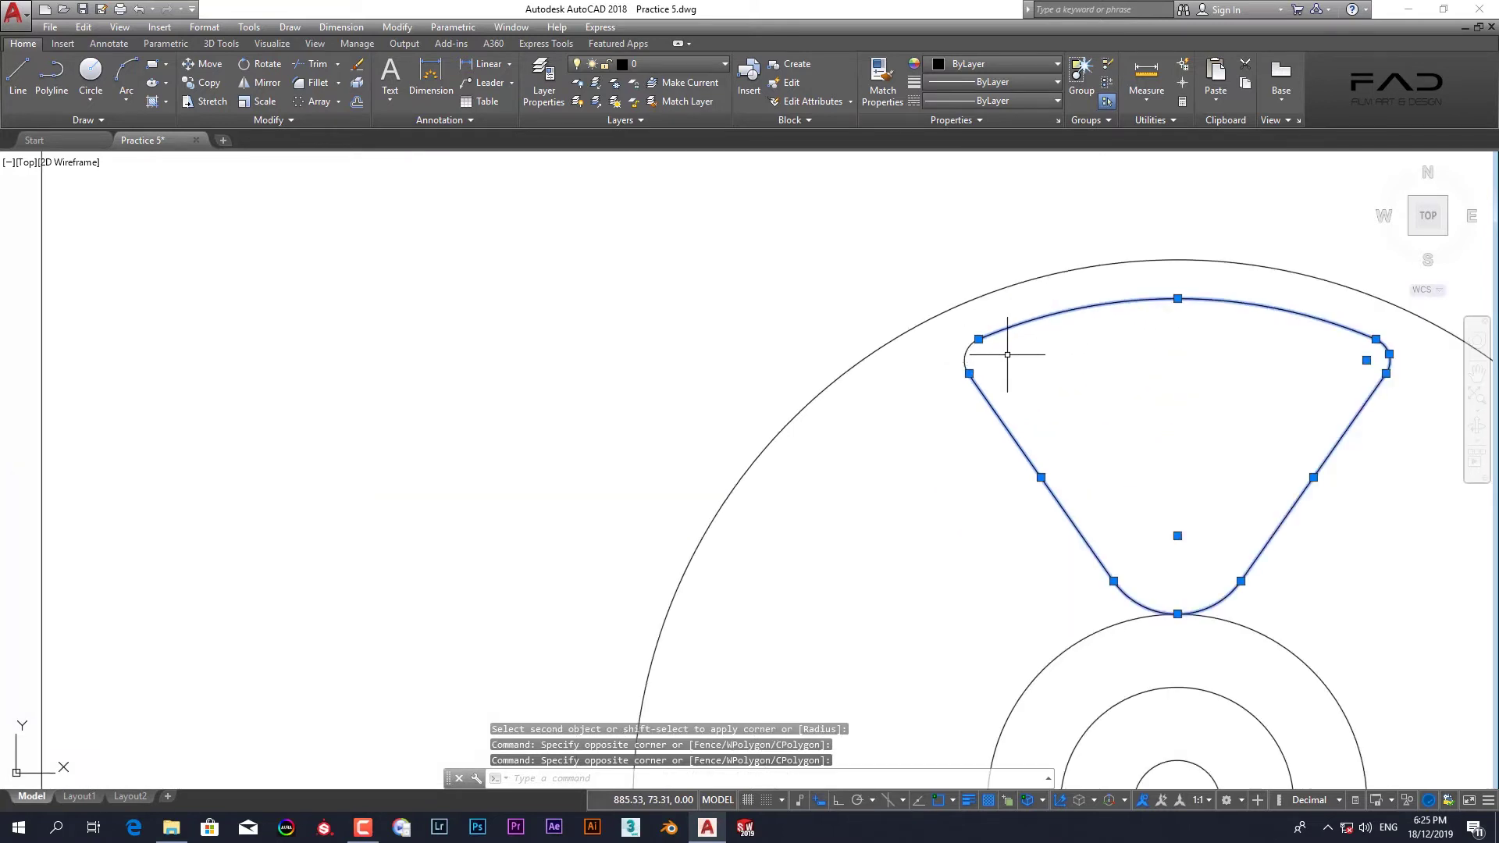
pyautogui.click(1009, 349)
pyautogui.click(937, 368)
pyautogui.scroll(-2, 937, 369)
pyautogui.scroll(-2, 1100, 399)
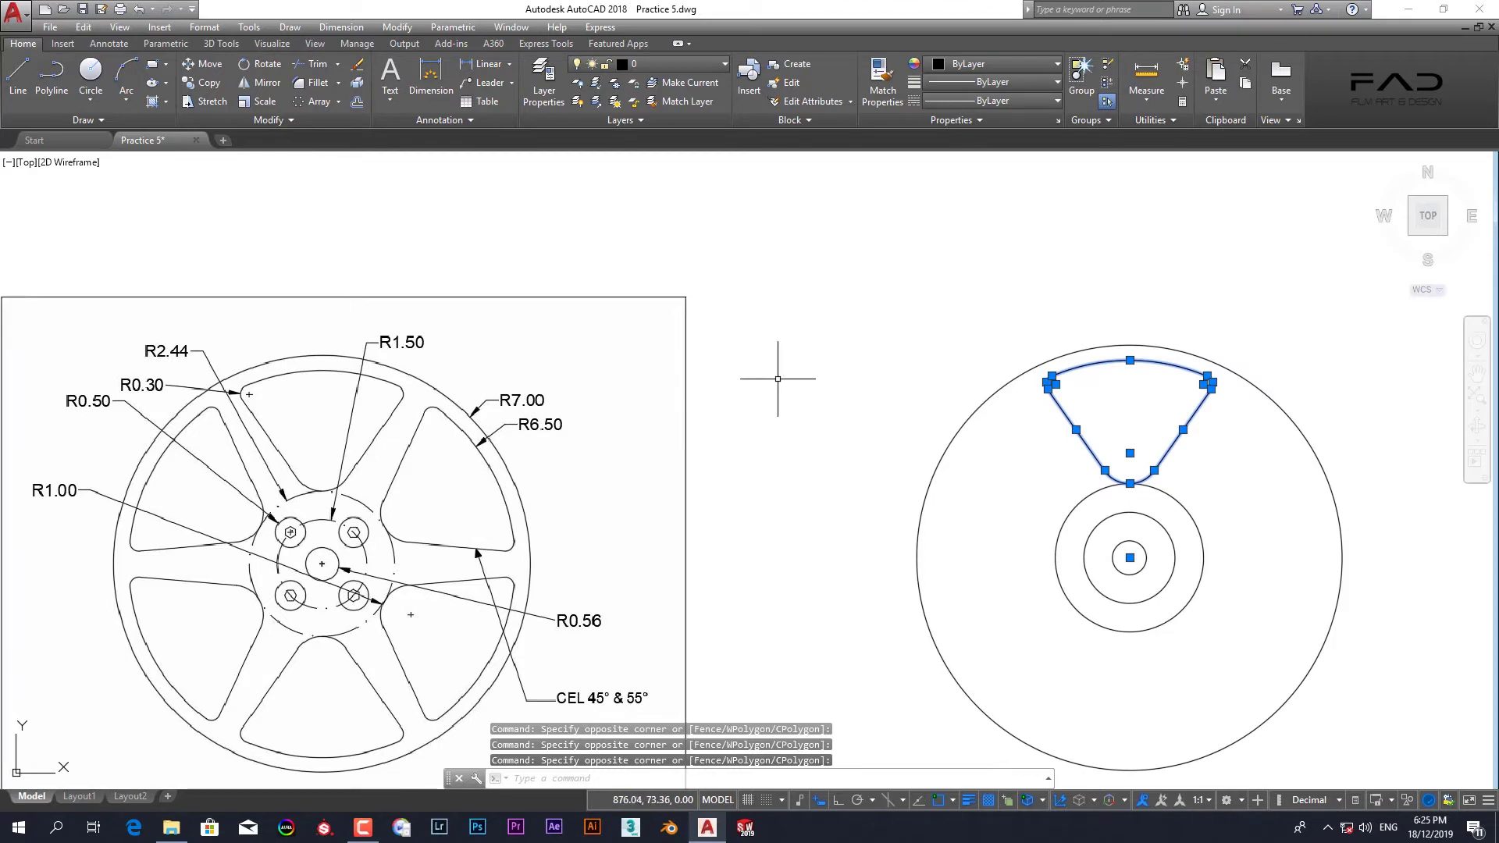
# - Start a polar array and select the opening's sides, top arc and corner fillets
pyautogui.click(332, 104)
pyautogui.click(339, 102)
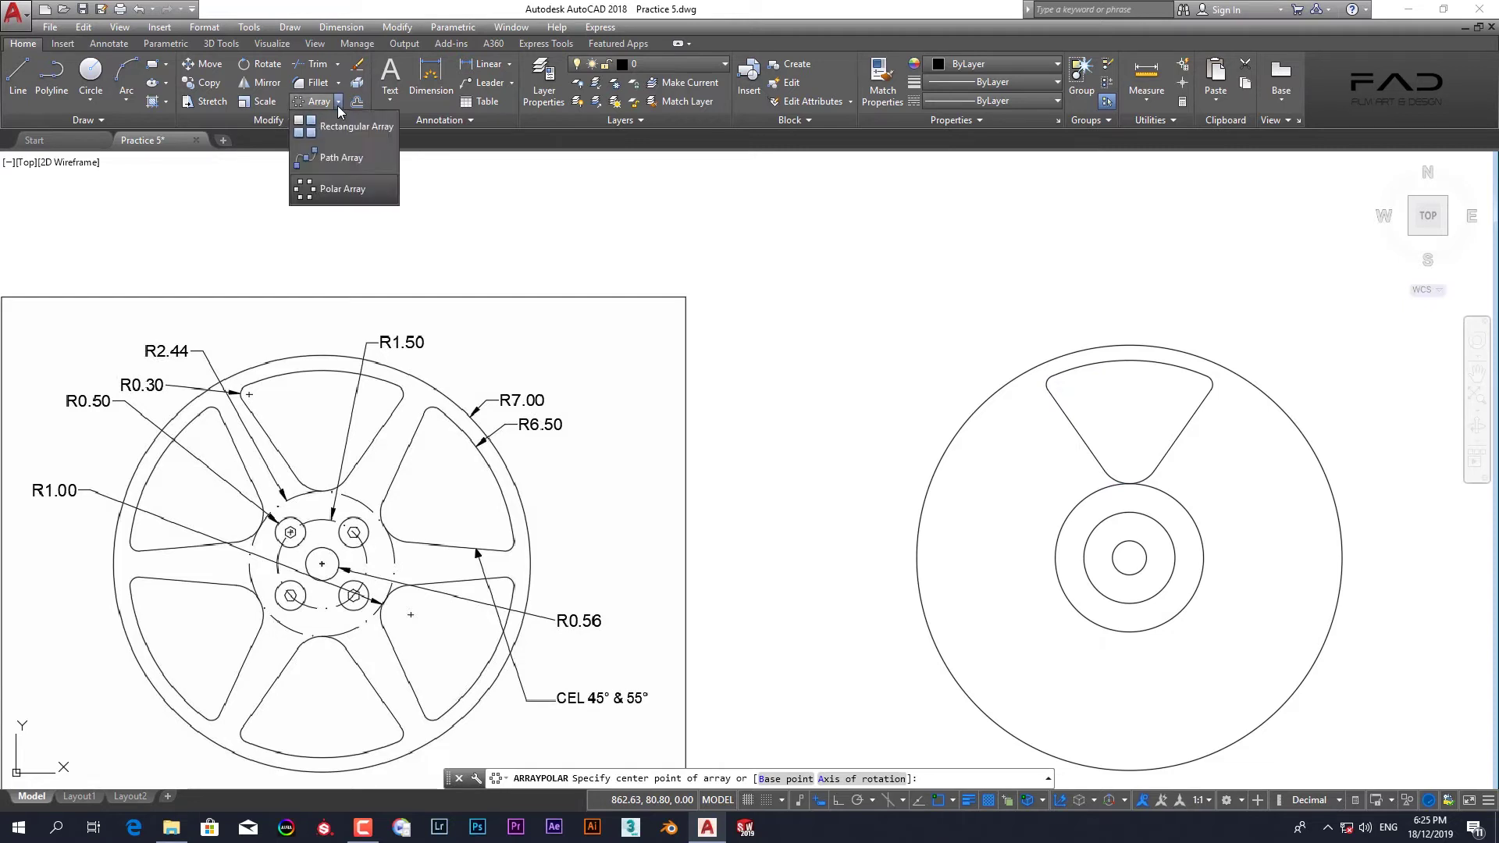
pyautogui.click(340, 189)
pyautogui.scroll(5, 1187, 437)
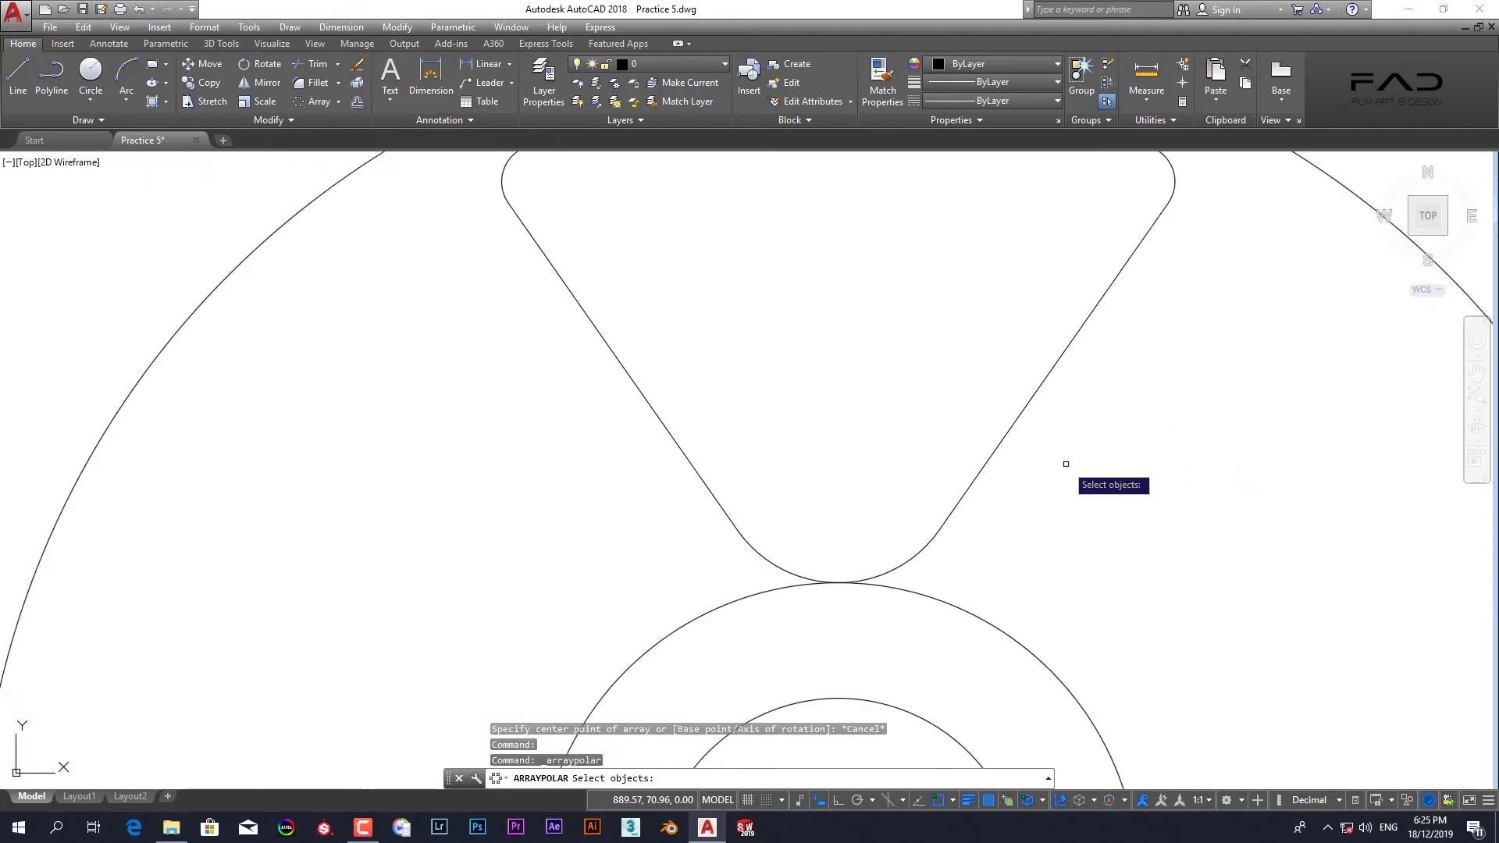
pyautogui.scroll(-2, 1065, 466)
pyautogui.click(1107, 479)
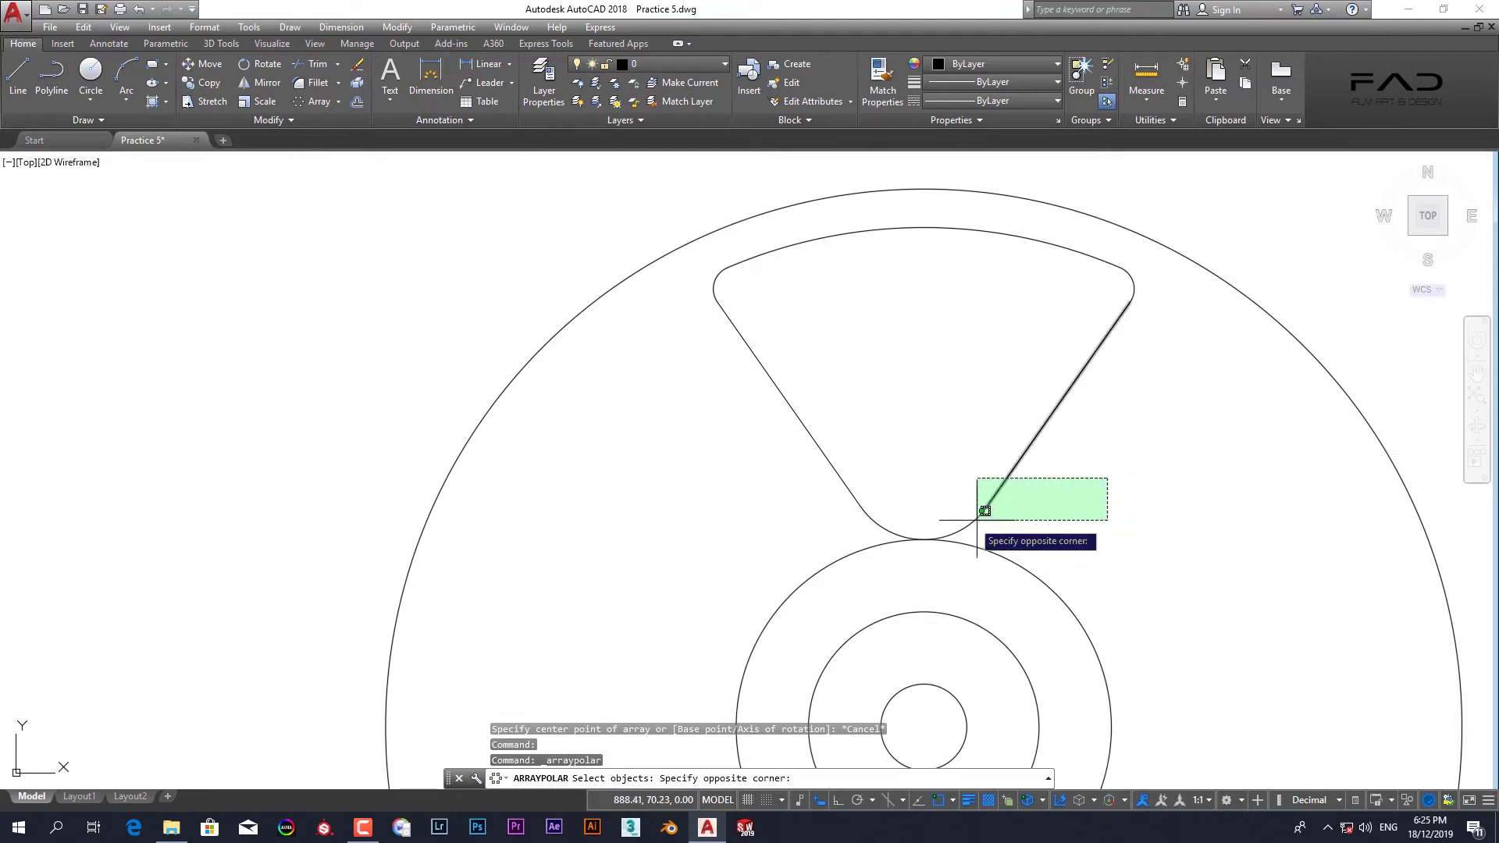
pyautogui.click(781, 507)
pyautogui.click(1171, 226)
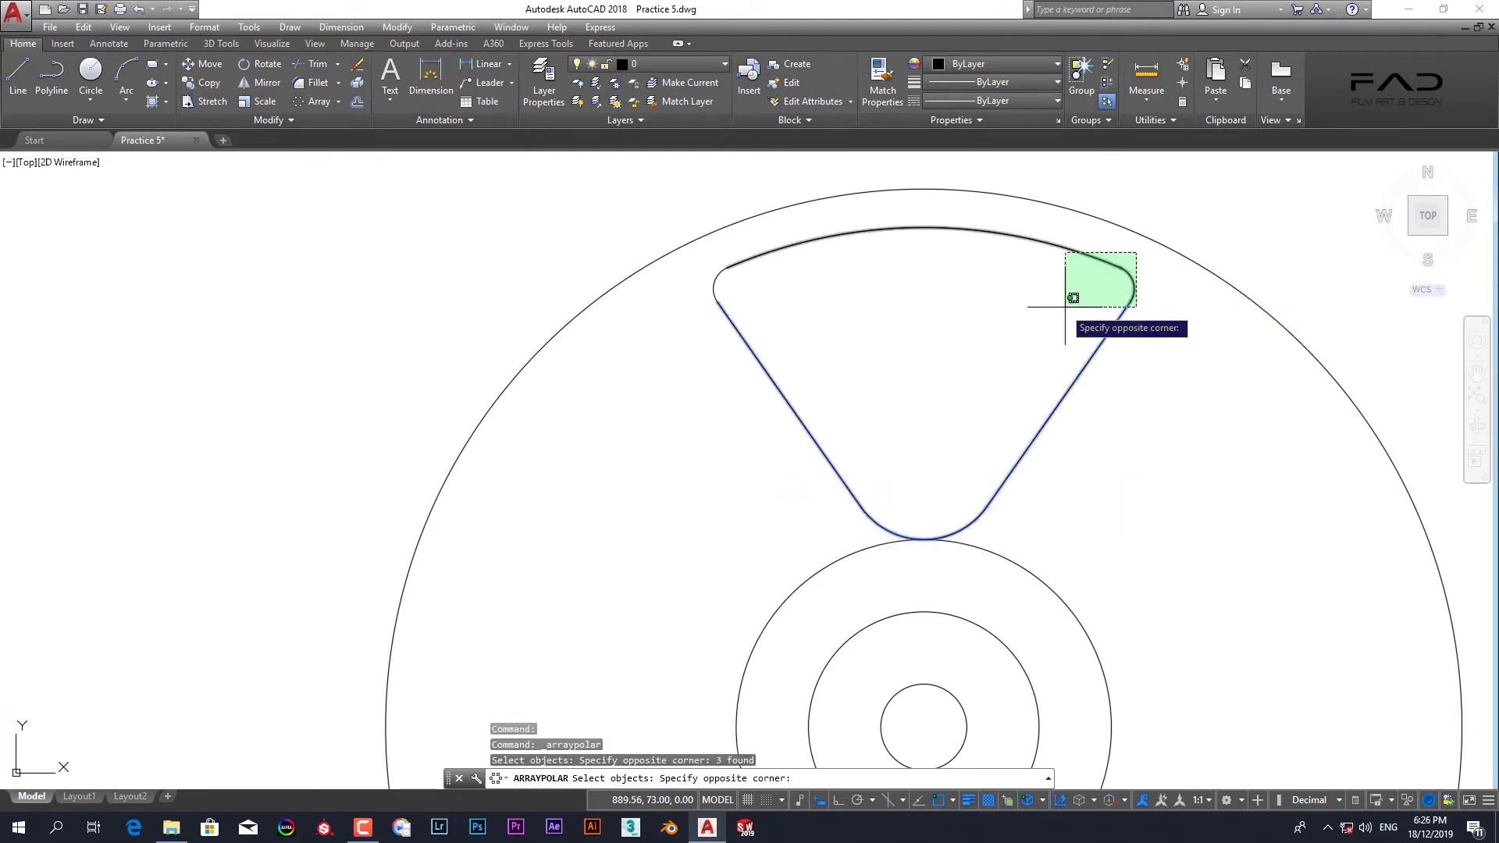
pyautogui.click(1007, 352)
pyautogui.click(750, 285)
pyautogui.click(683, 279)
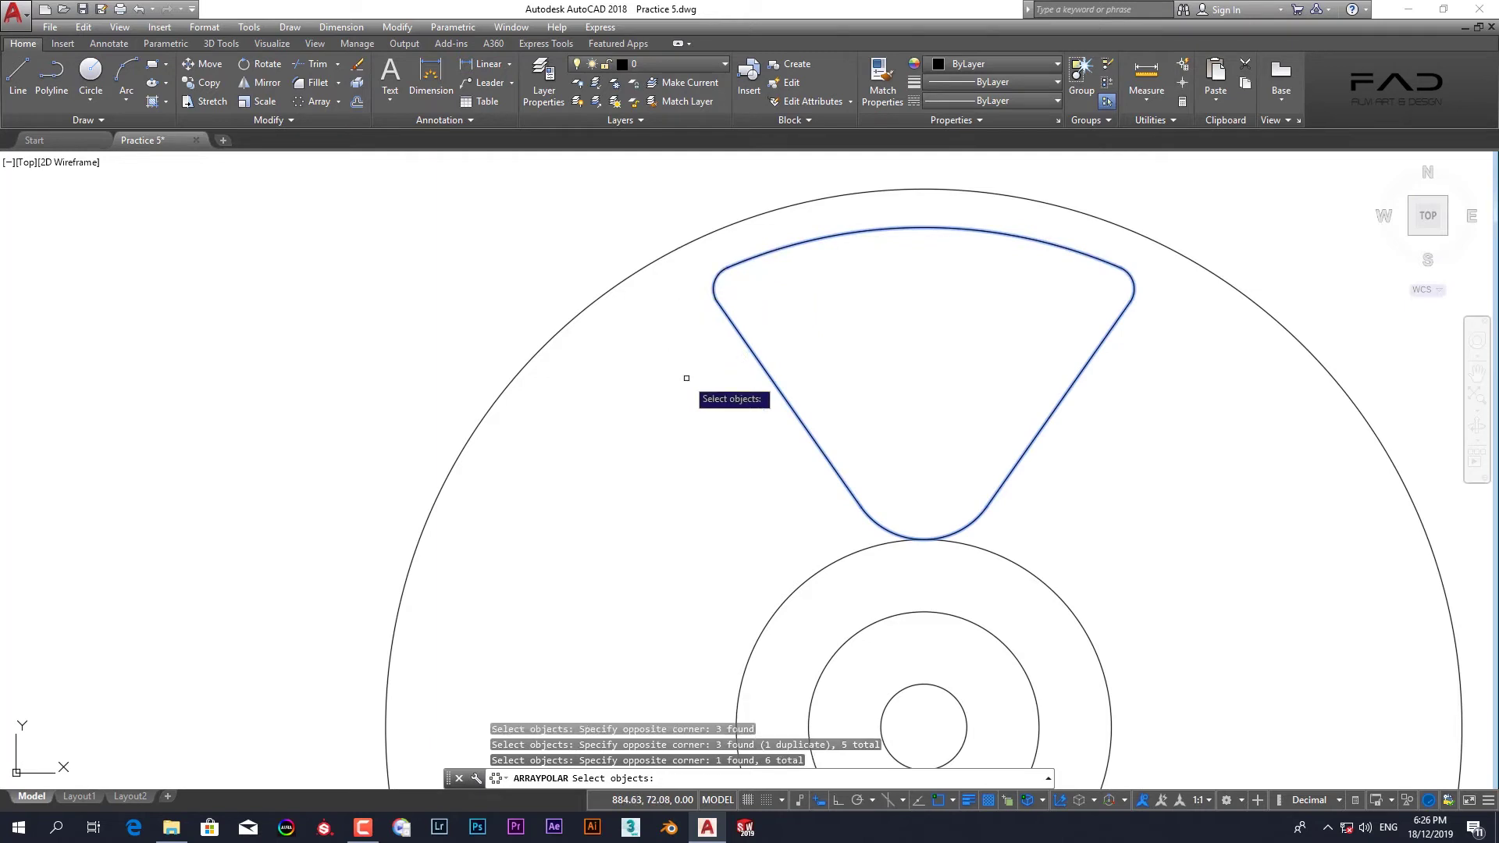
# - Use the wheel centre as array centre, giving six openings at 60°
pyautogui.moveTo(982, 543)
pyautogui.mouseDown(button='middle')
pyautogui.moveTo(961, 418)
pyautogui.moveTo(913, 353)
pyautogui.mouseUp(button='middle')
pyautogui.press('Return')
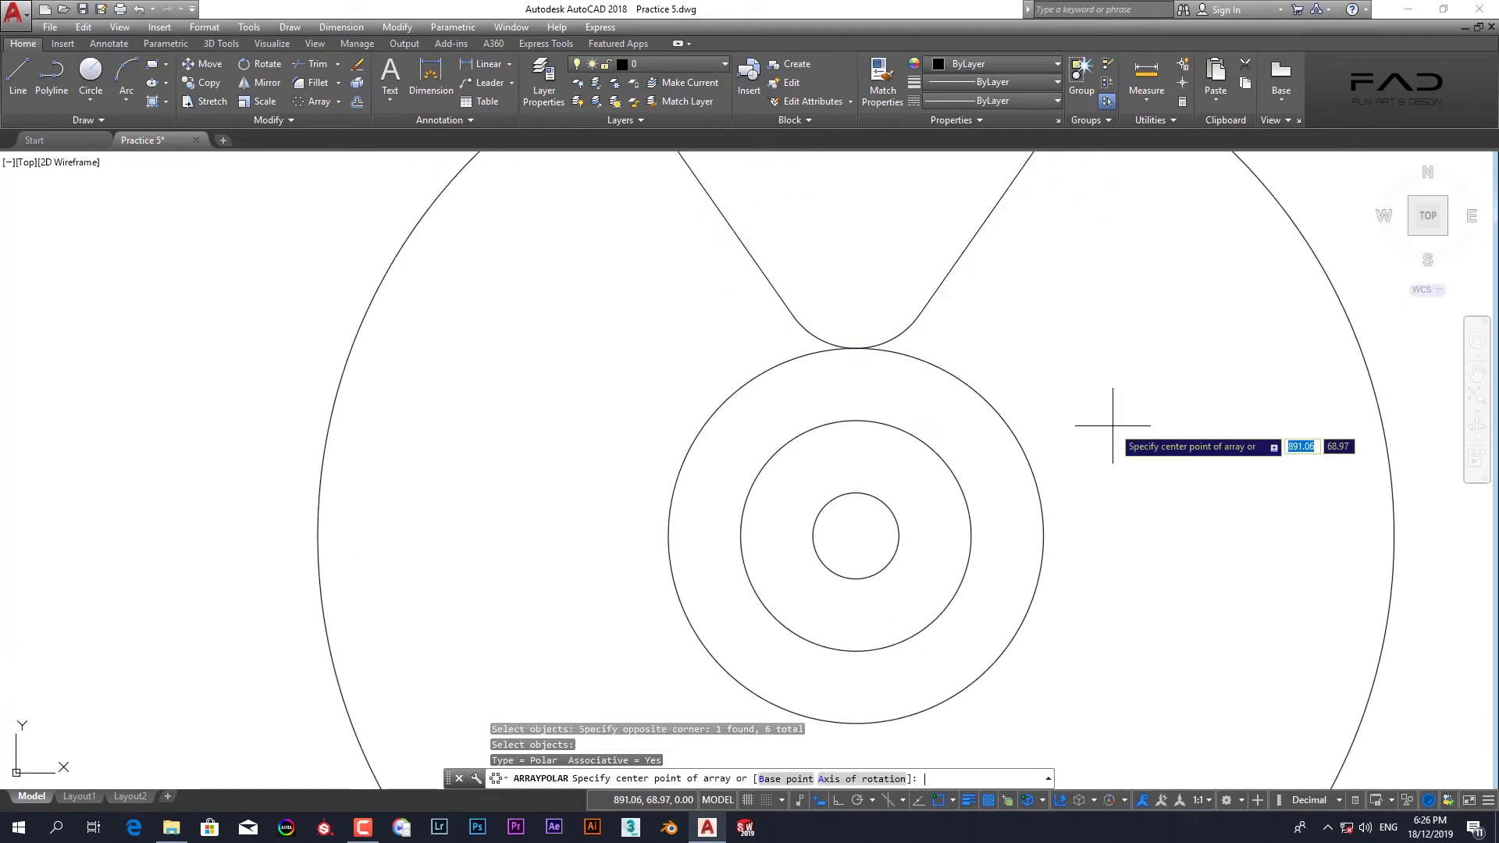
pyautogui.click(855, 537)
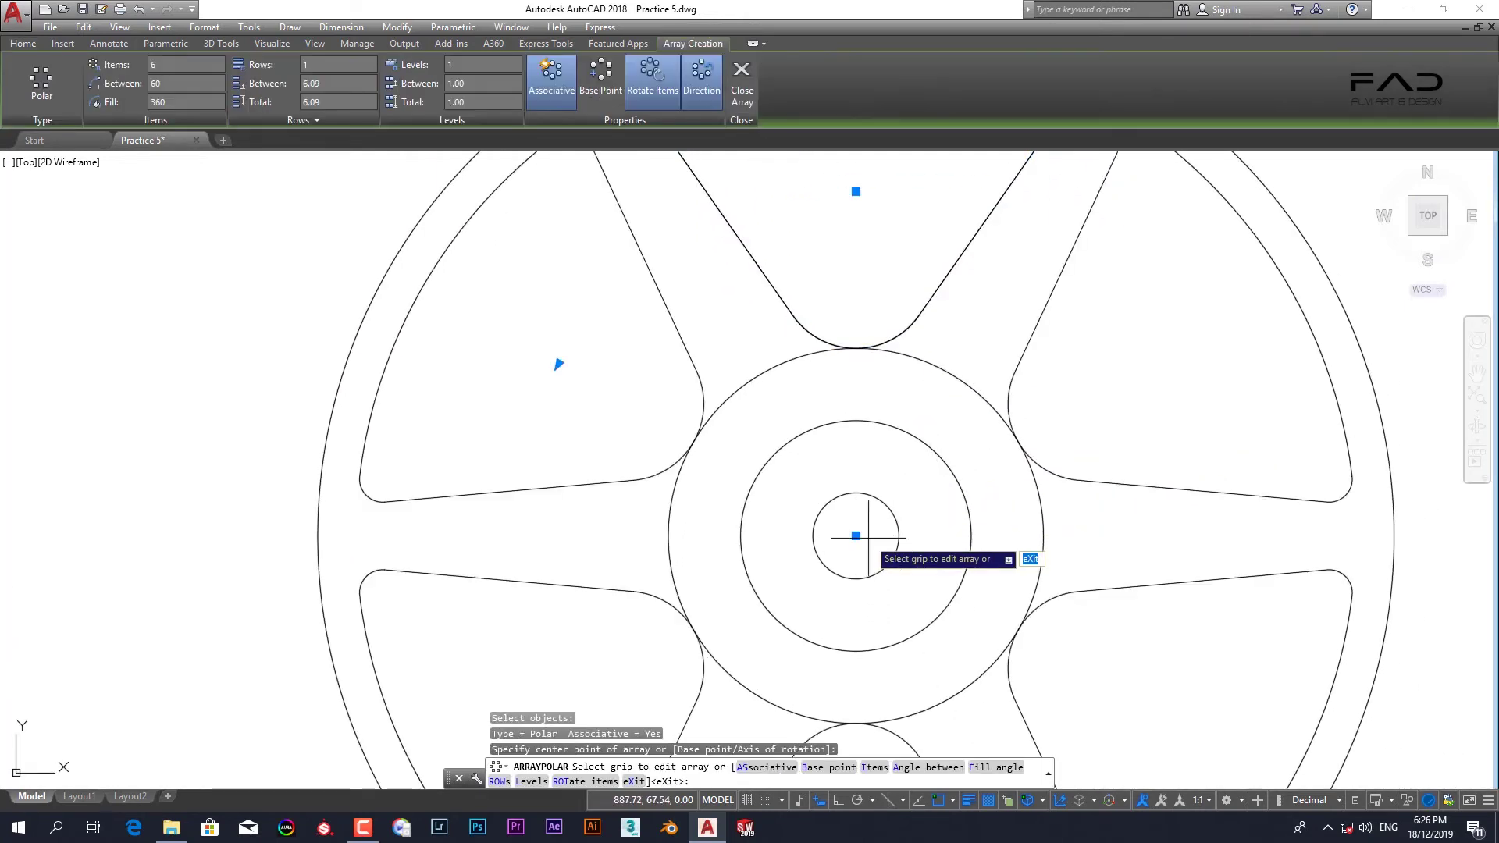
pyautogui.scroll(-4, 857, 539)
pyautogui.moveTo(860, 616); pyautogui.dragTo(1005, 458, button='middle')
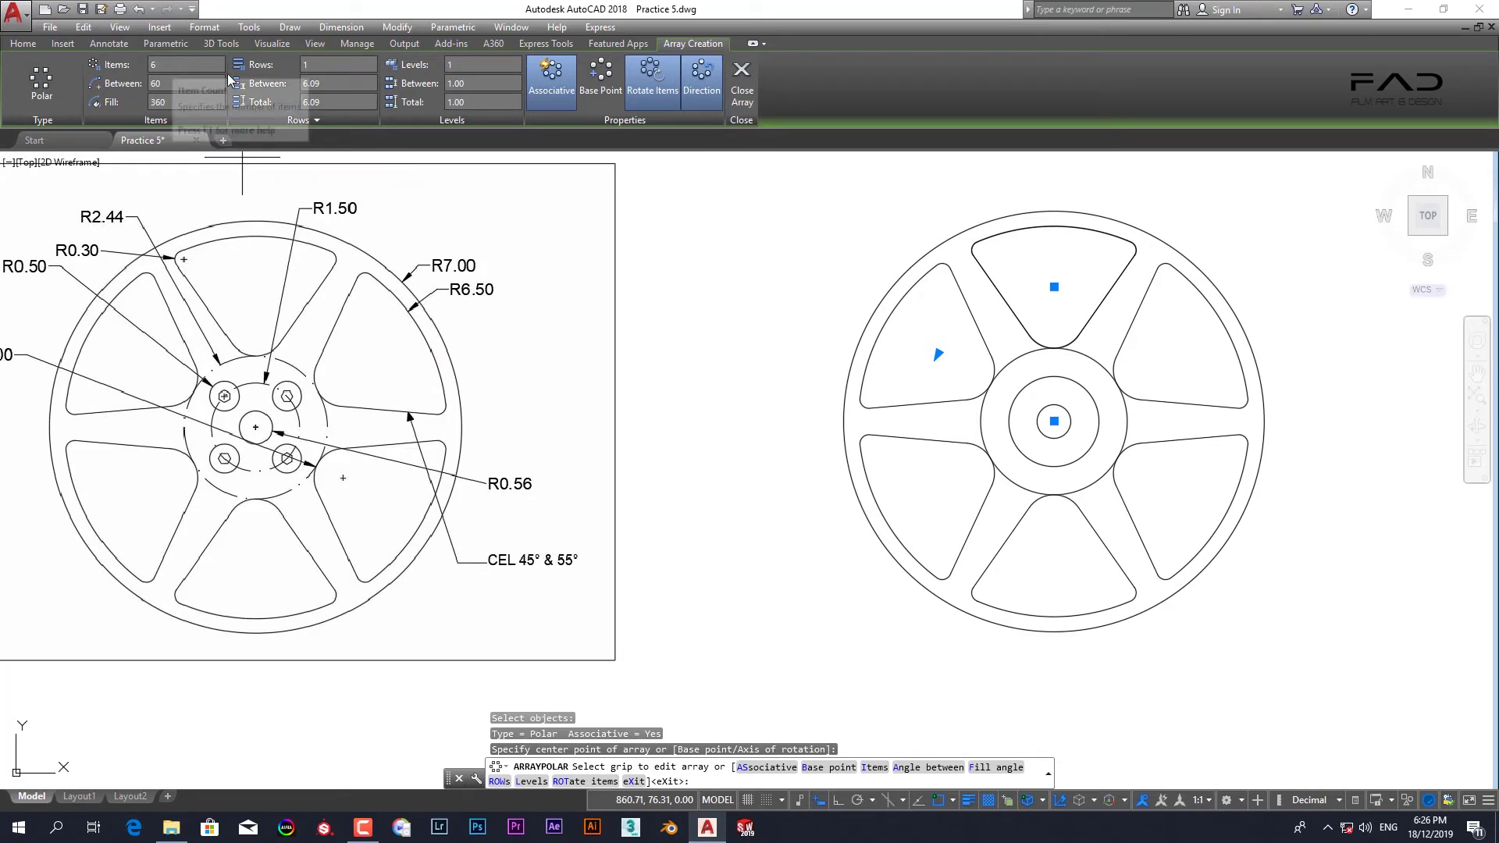
# - Close the six-opening array and pan toward the reference drawing
pyautogui.click(741, 88)
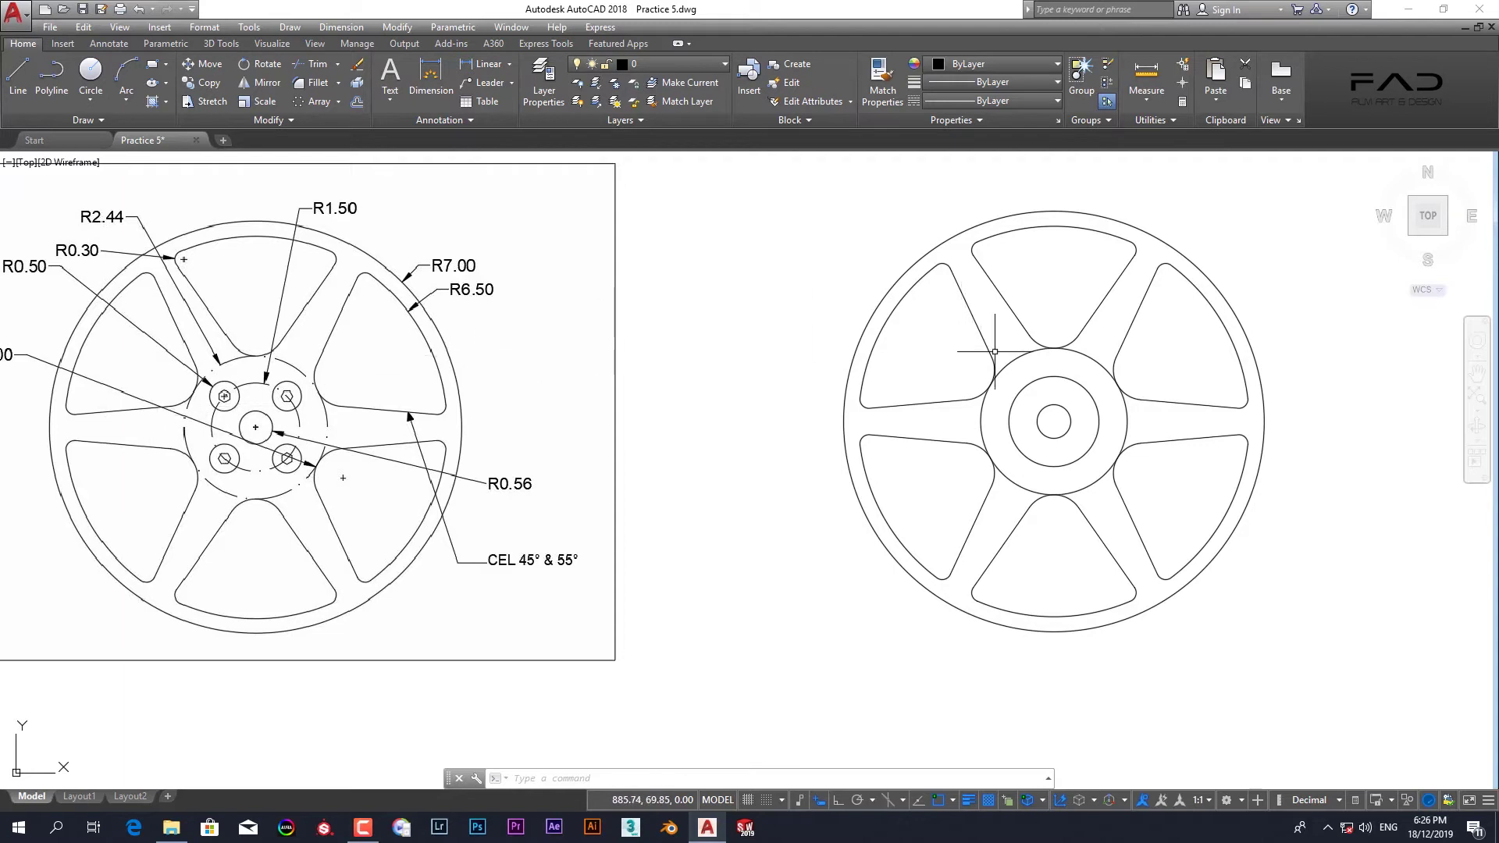
pyautogui.moveTo(1019, 506); pyautogui.dragTo(936, 518, button='middle')
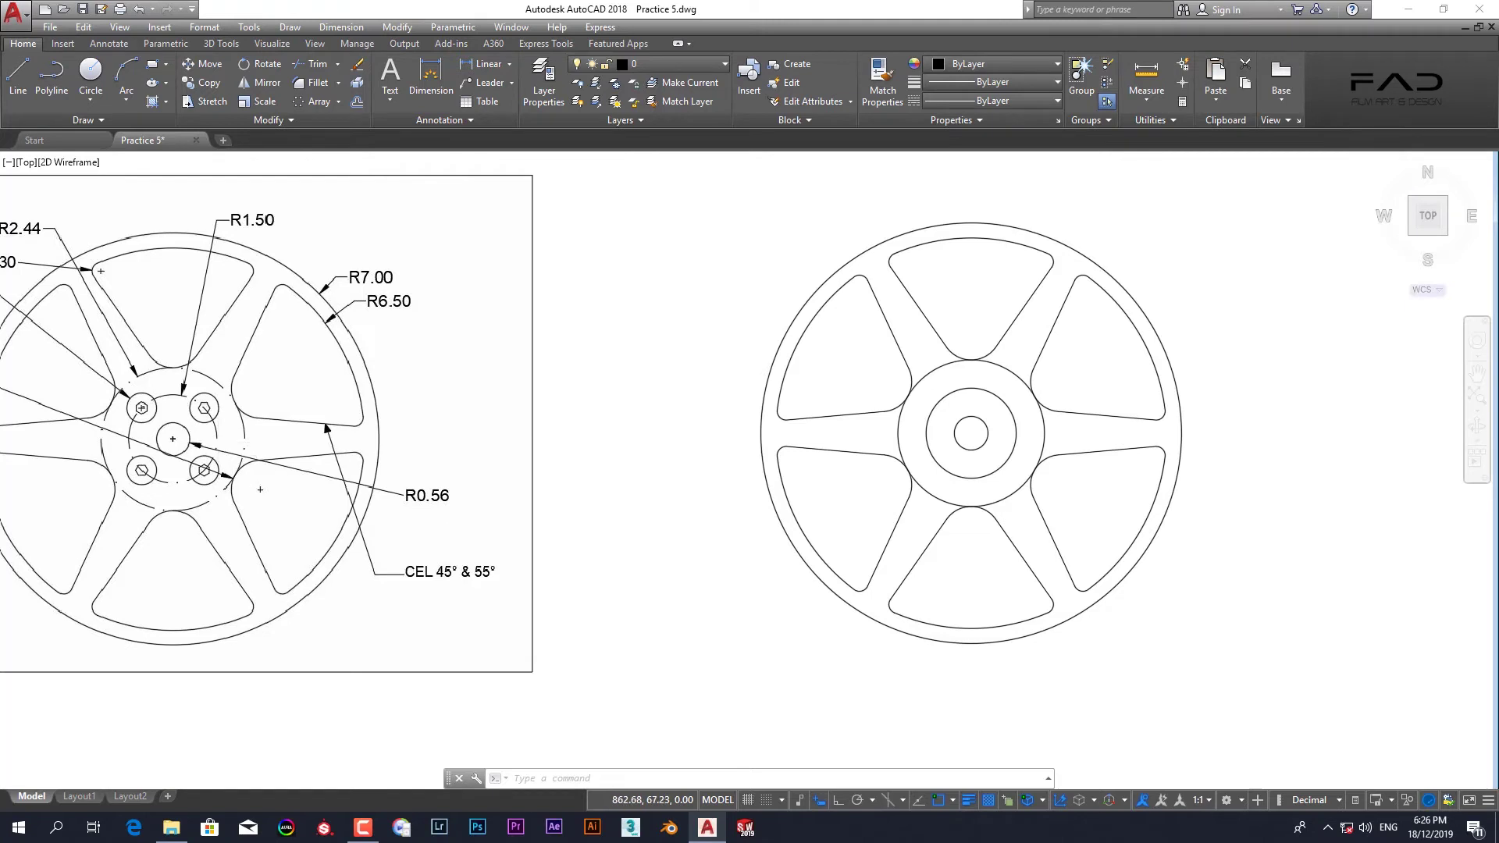
pyautogui.scroll(2, 290, 246)
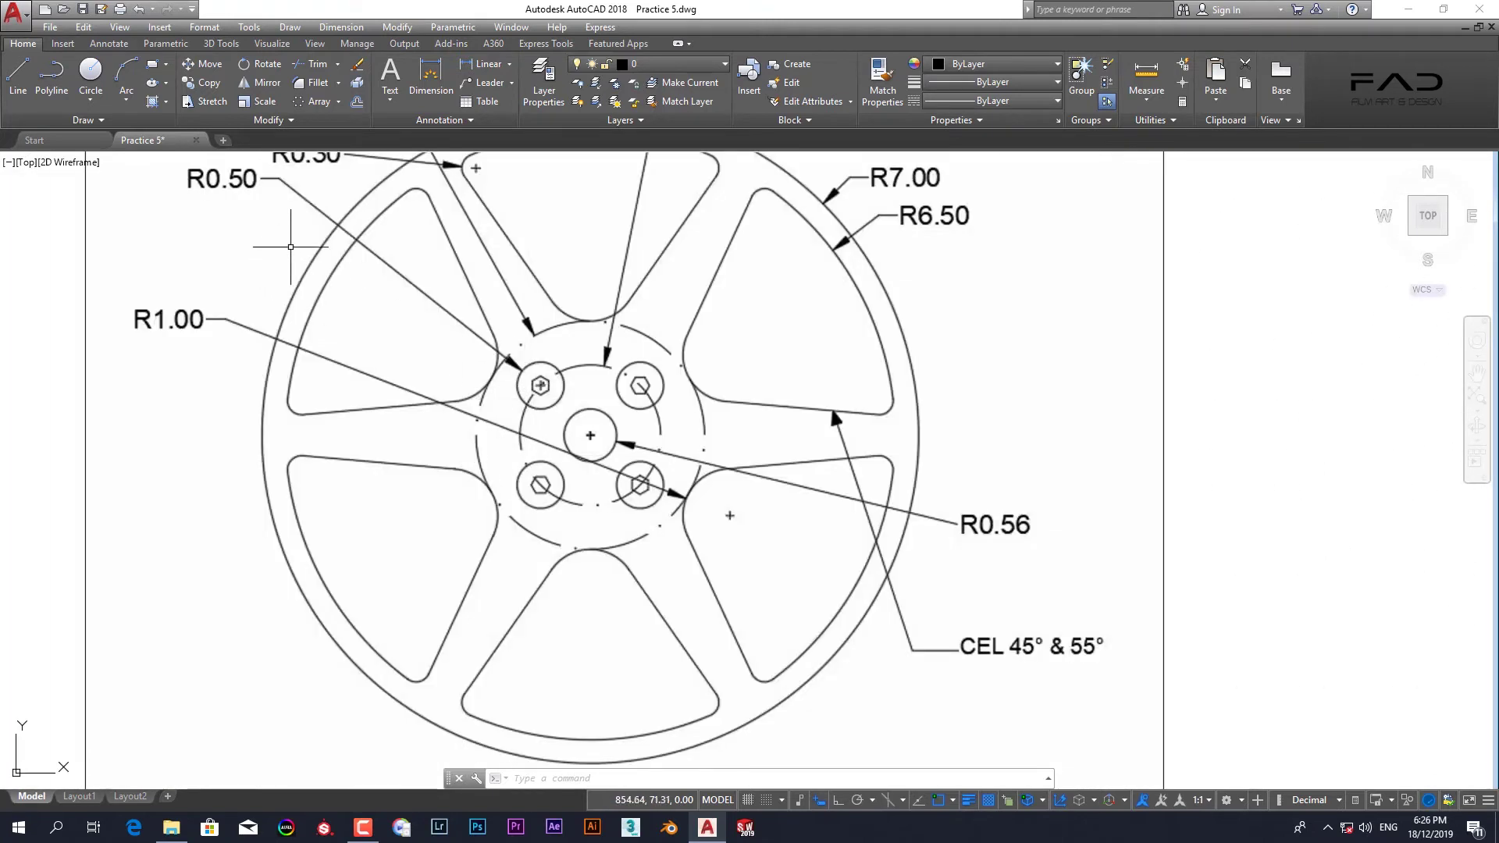
# - Draw a 0.5 radius circle directly above the new wheel's hub centre
pyautogui.click(89, 72)
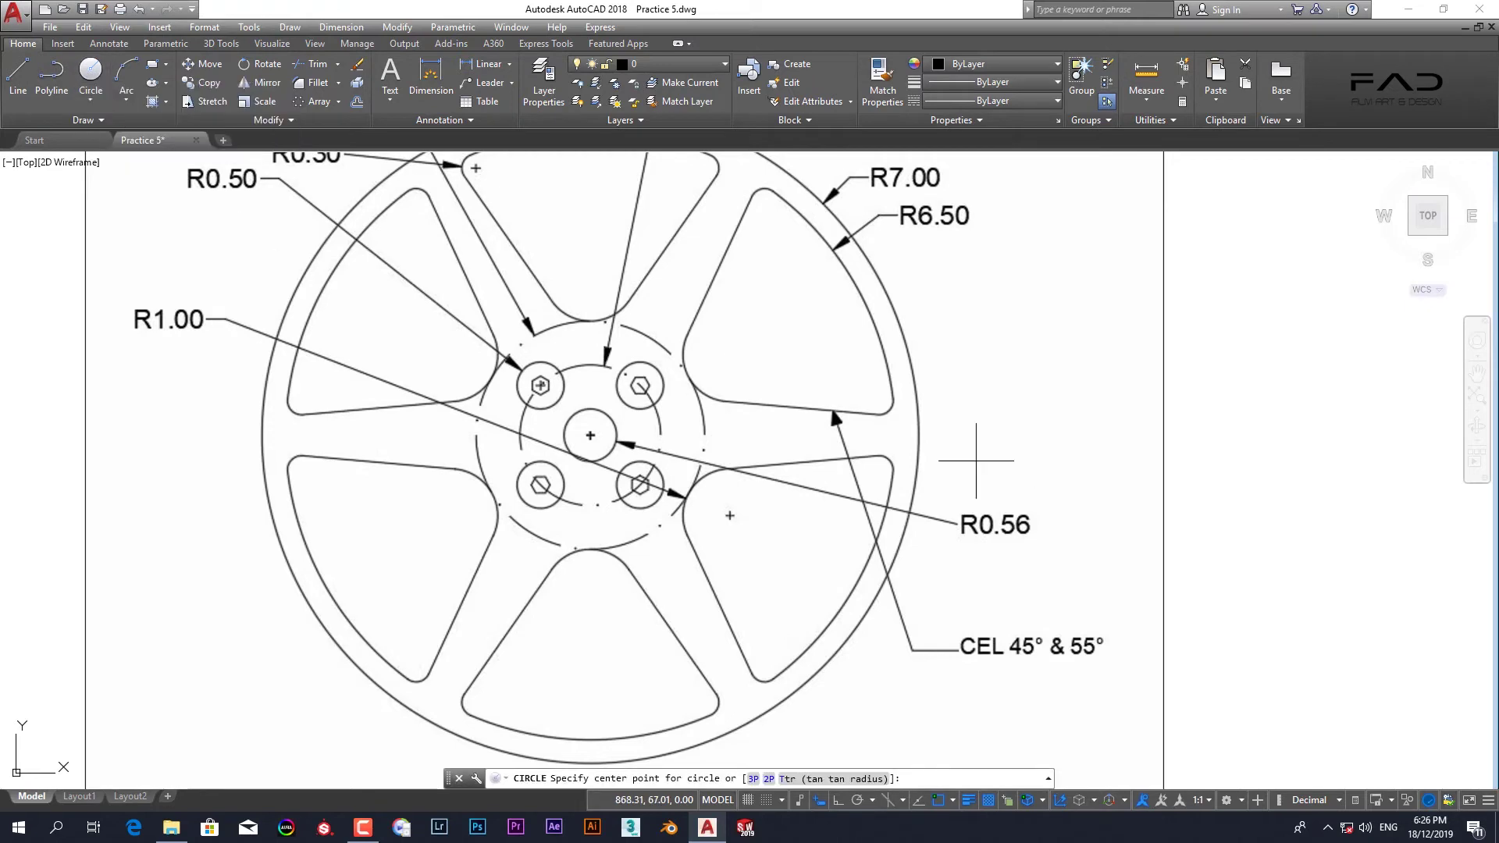
pyautogui.scroll(-4, 1145, 478)
pyautogui.moveTo(1255, 478); pyautogui.dragTo(907, 488, button='middle')
pyautogui.scroll(2, 1039, 484)
pyautogui.scroll(2, 965, 414)
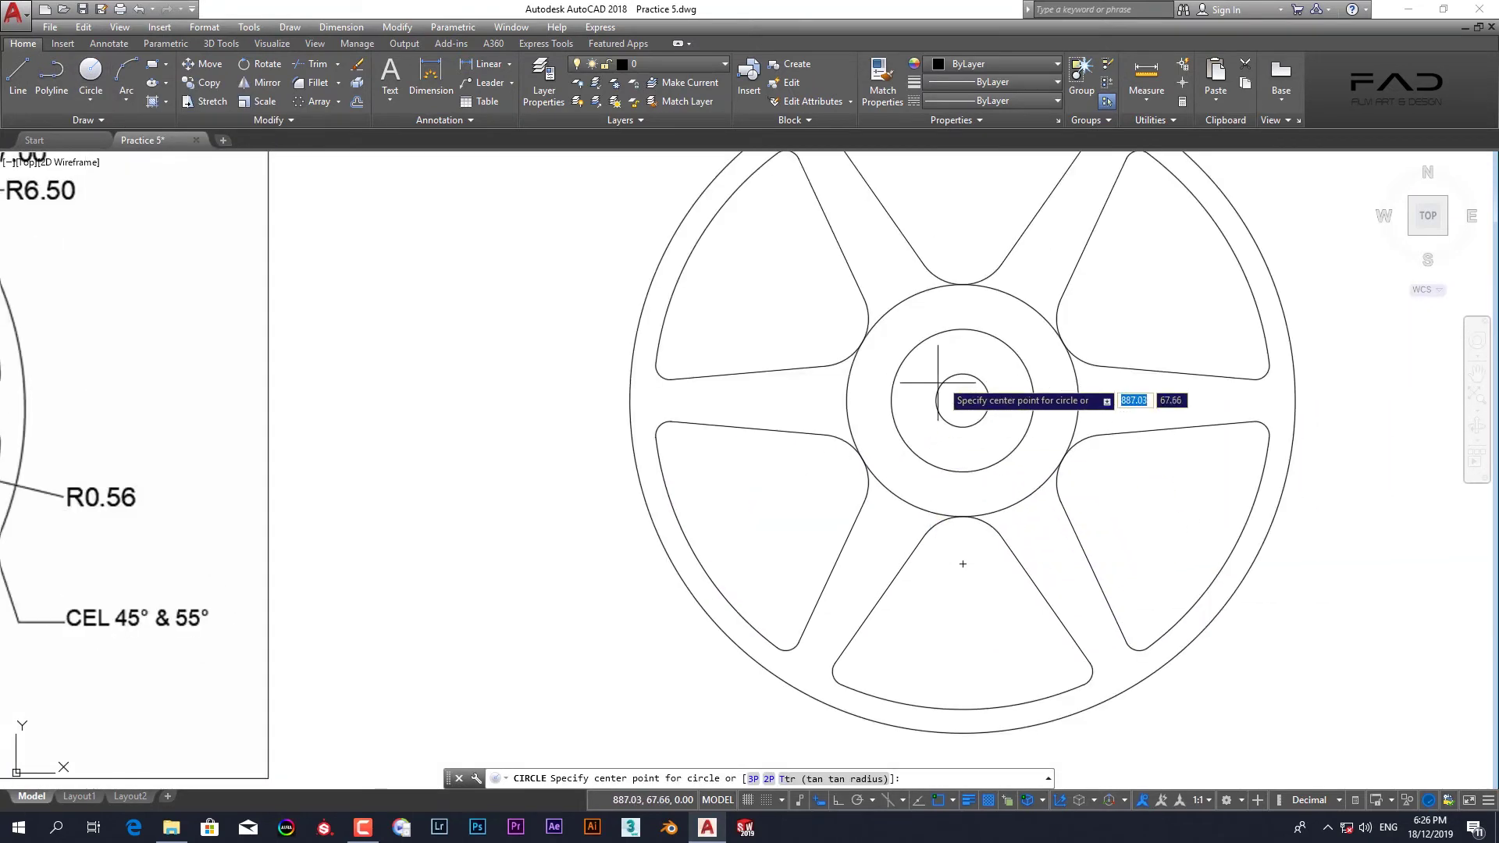
pyautogui.click(963, 400)
pyautogui.write('0.5')
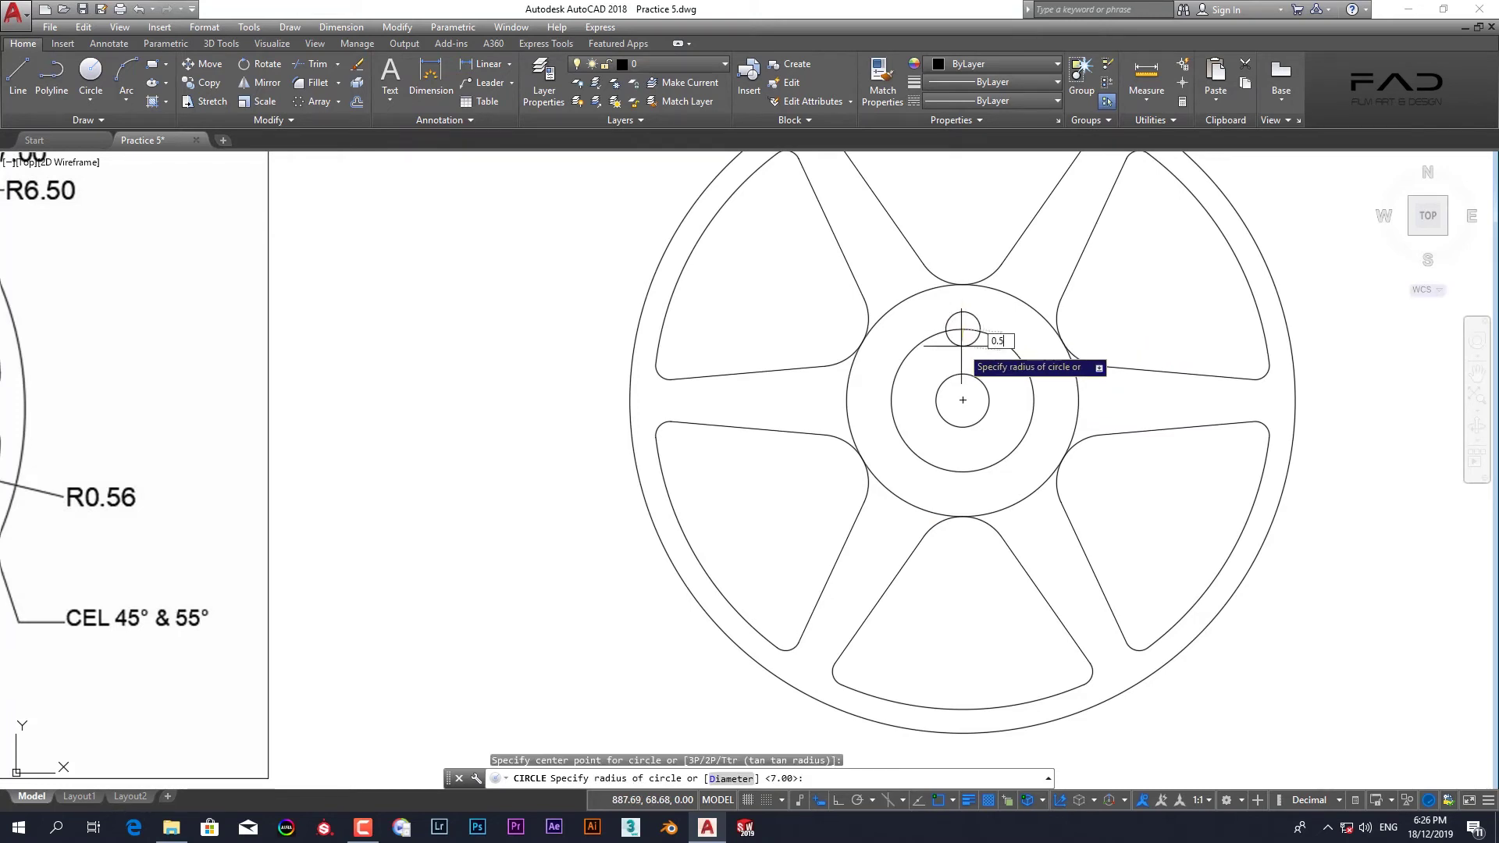
pyautogui.press('Return')
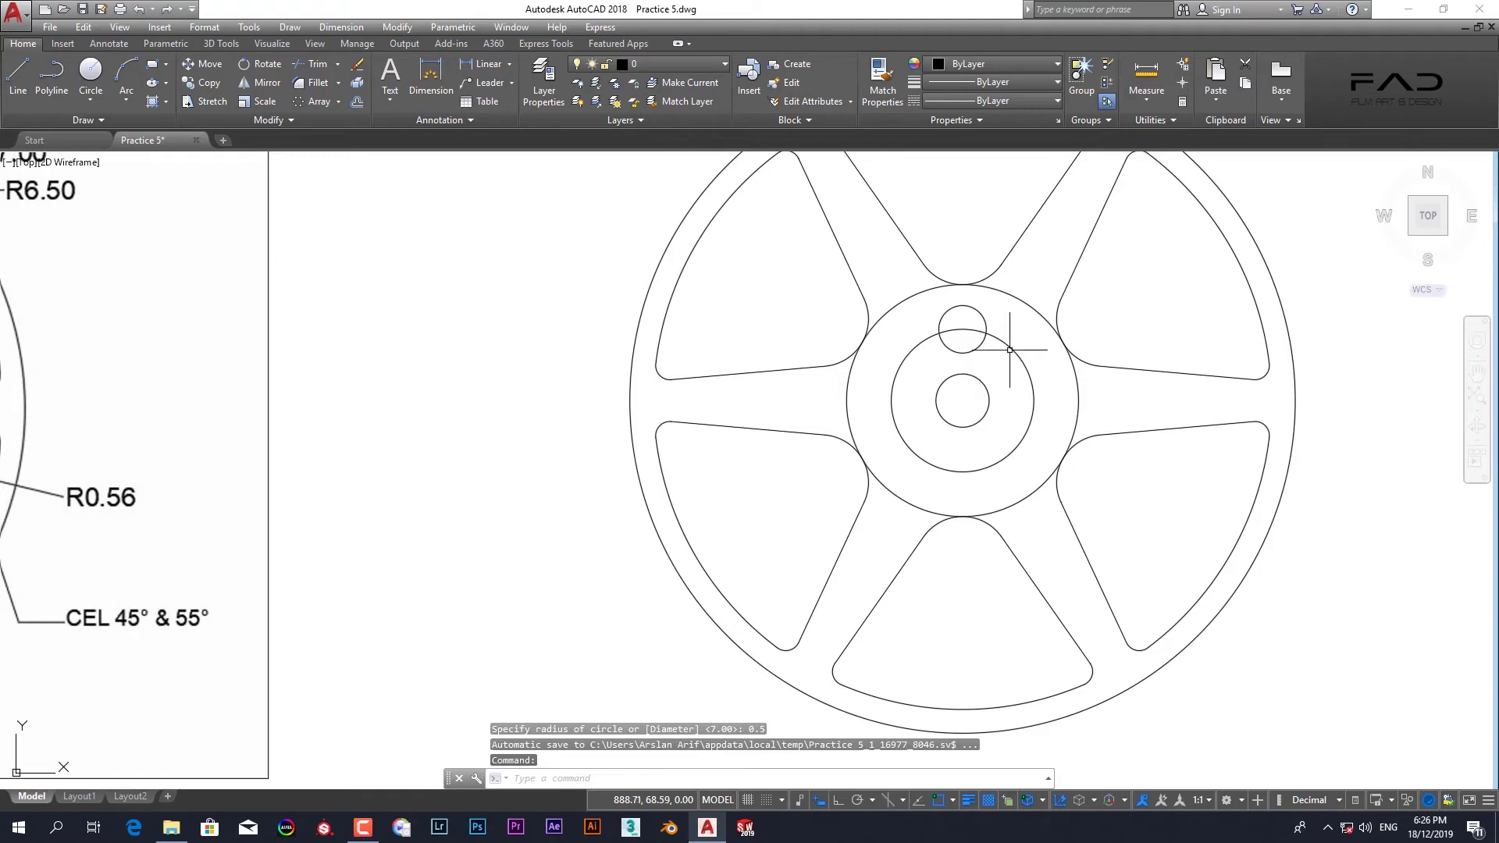
# - Polar-array the small circle six times around the hub centre
pyautogui.click(309, 100)
pyautogui.click(983, 327)
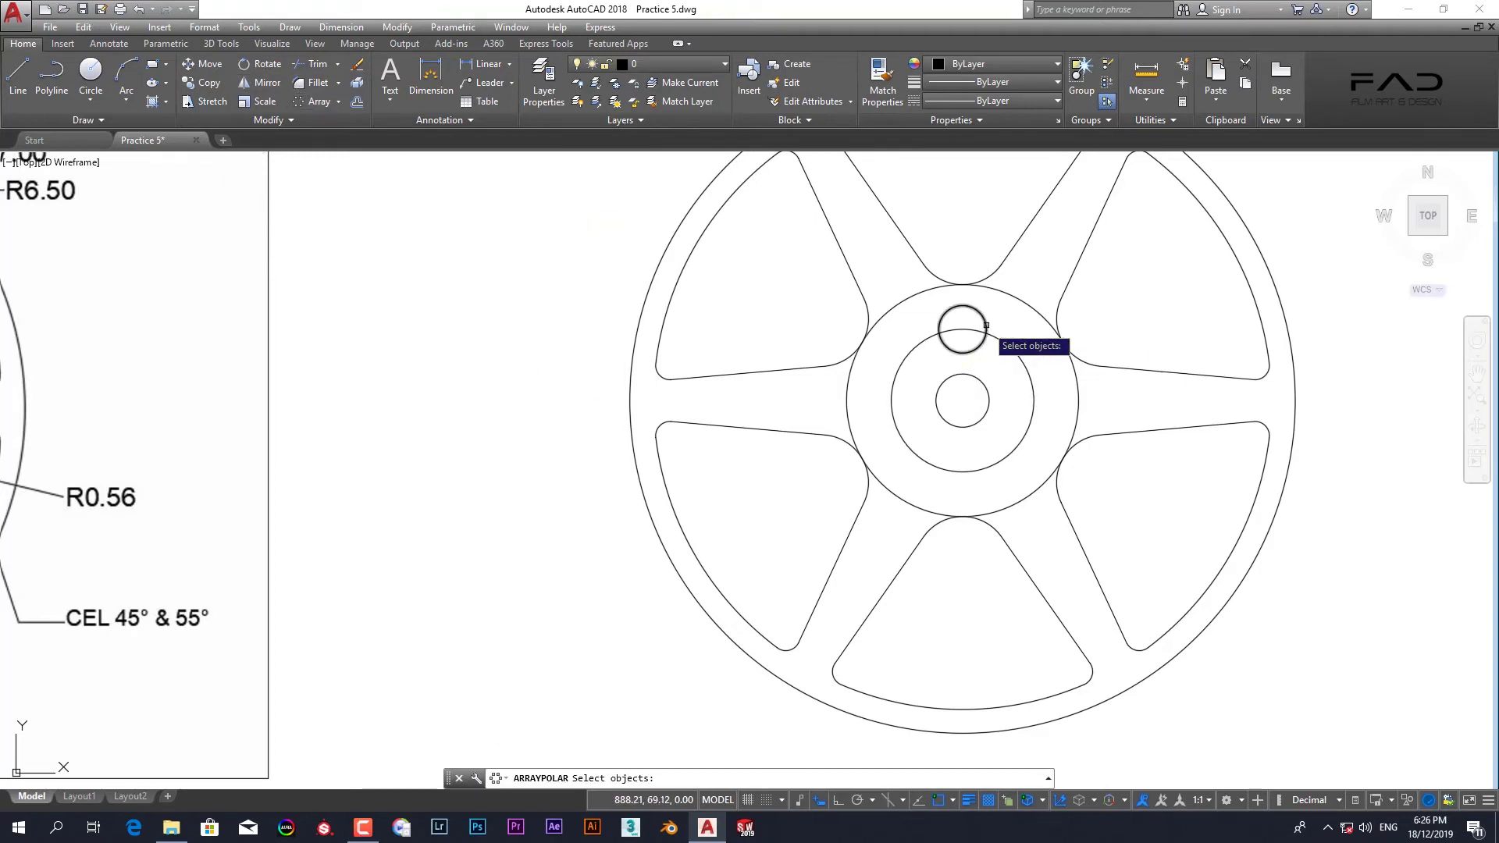
pyautogui.press('Return')
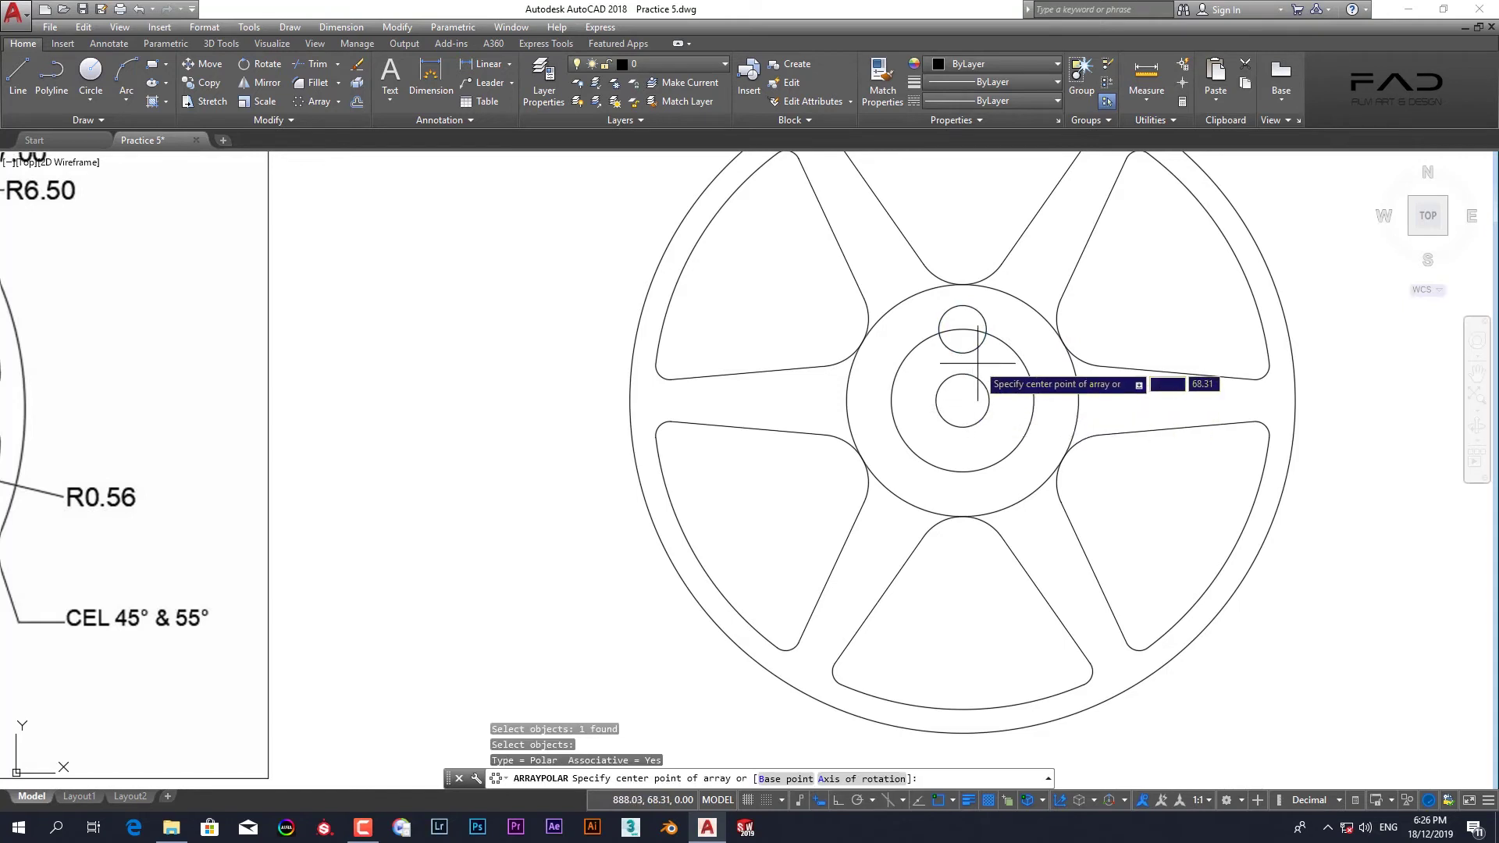
pyautogui.click(963, 400)
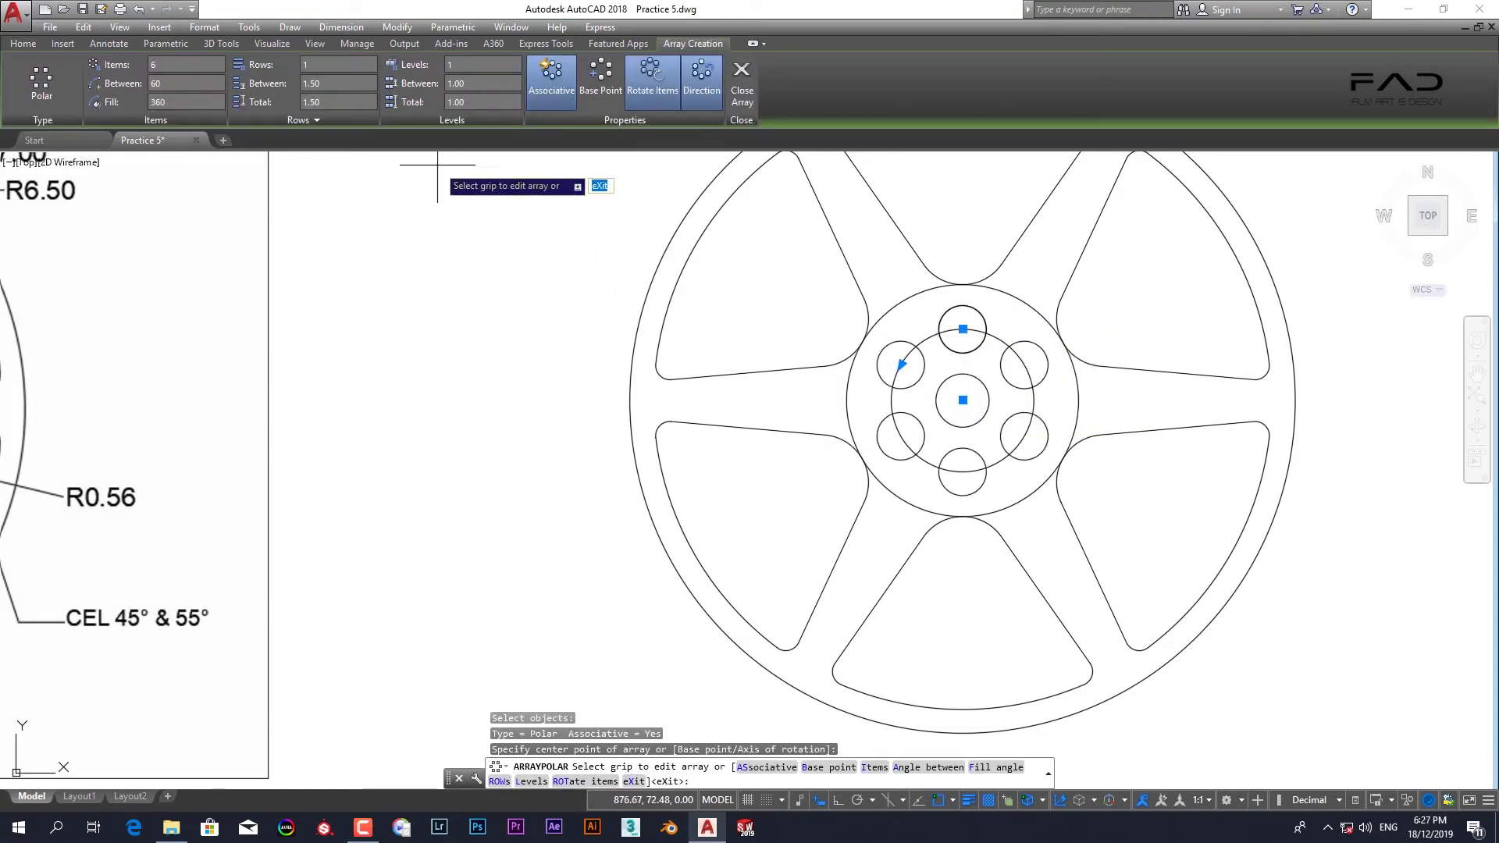
pyautogui.click(747, 110)
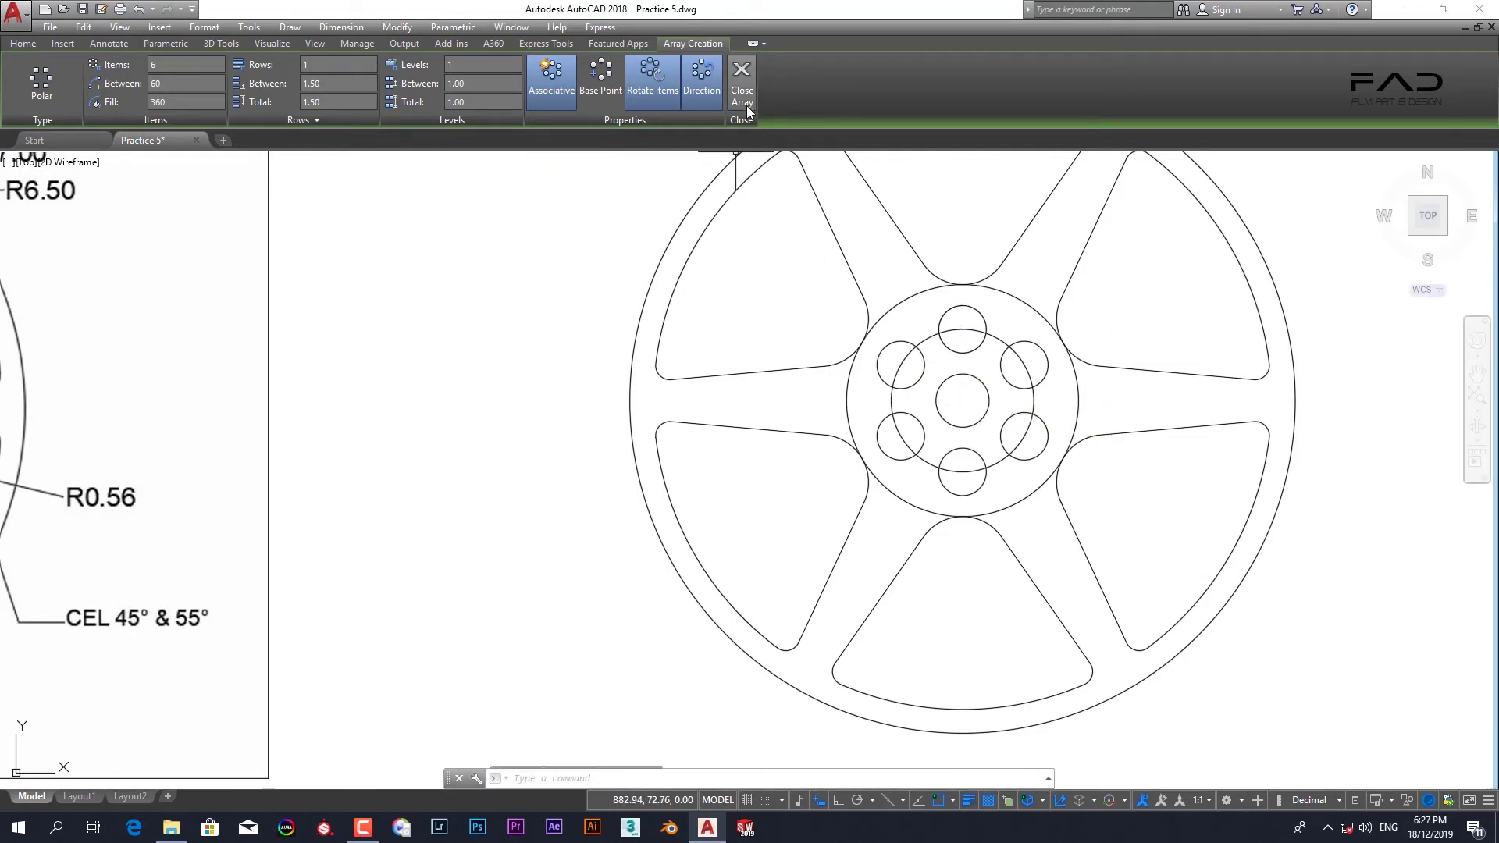
# - Explode the circle array and delete the top and bottom circles, leaving four
pyautogui.click(985, 322)
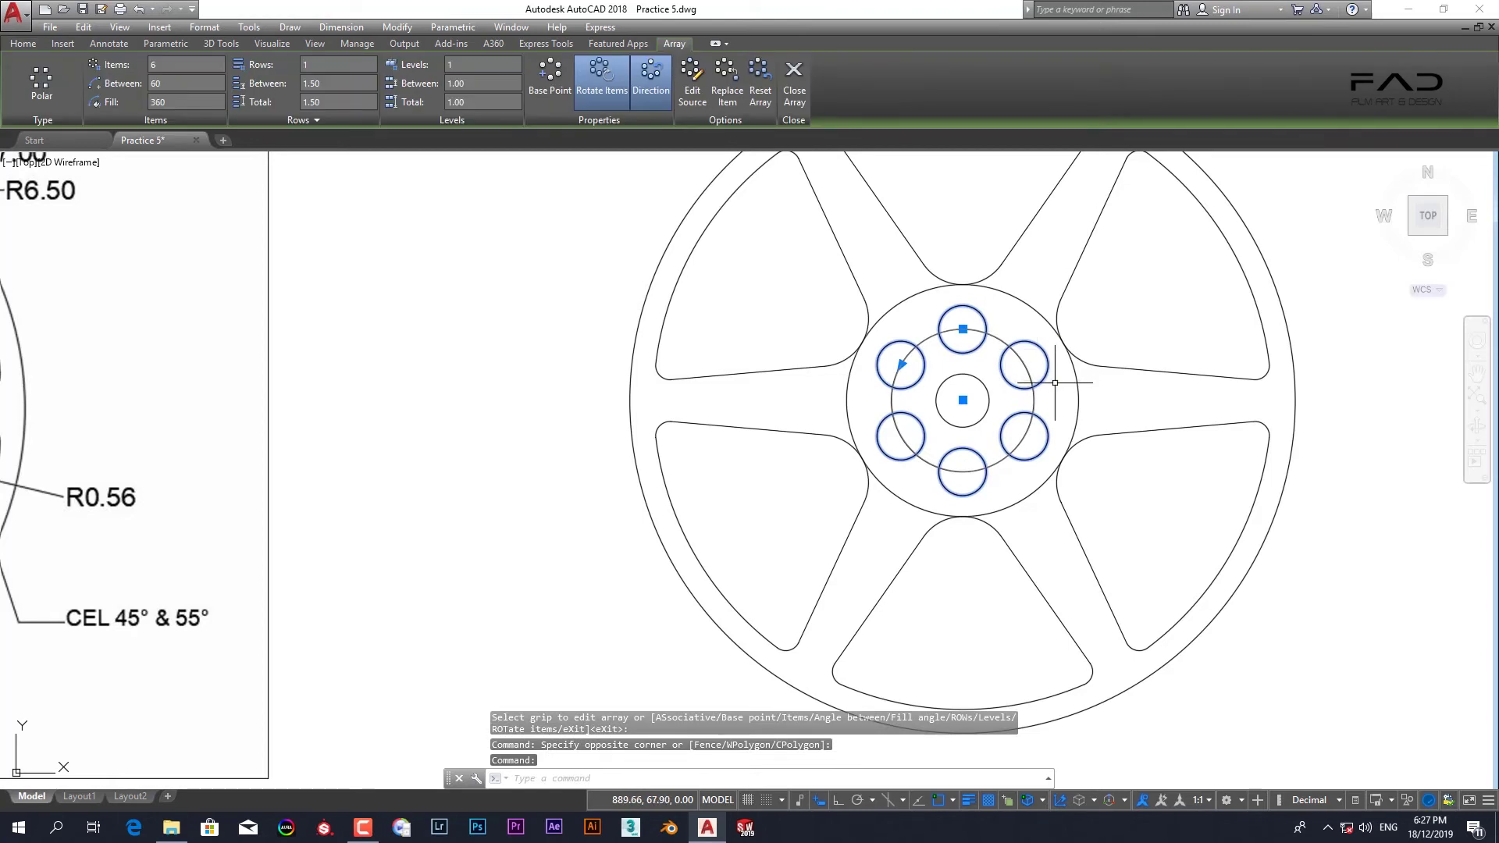
pyautogui.write('X')
pyautogui.press('Return')
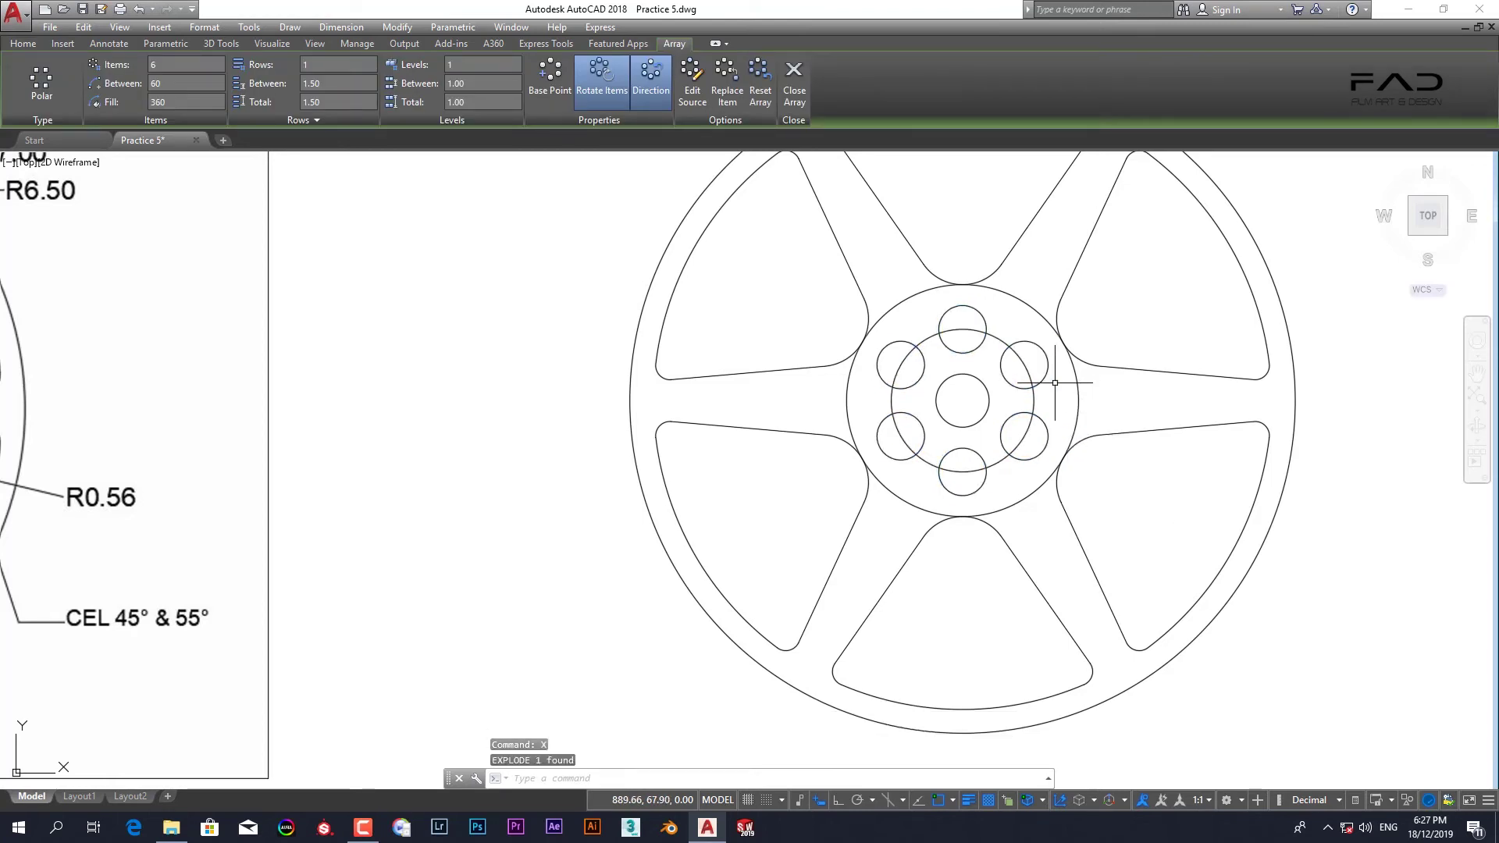
pyautogui.click(981, 314)
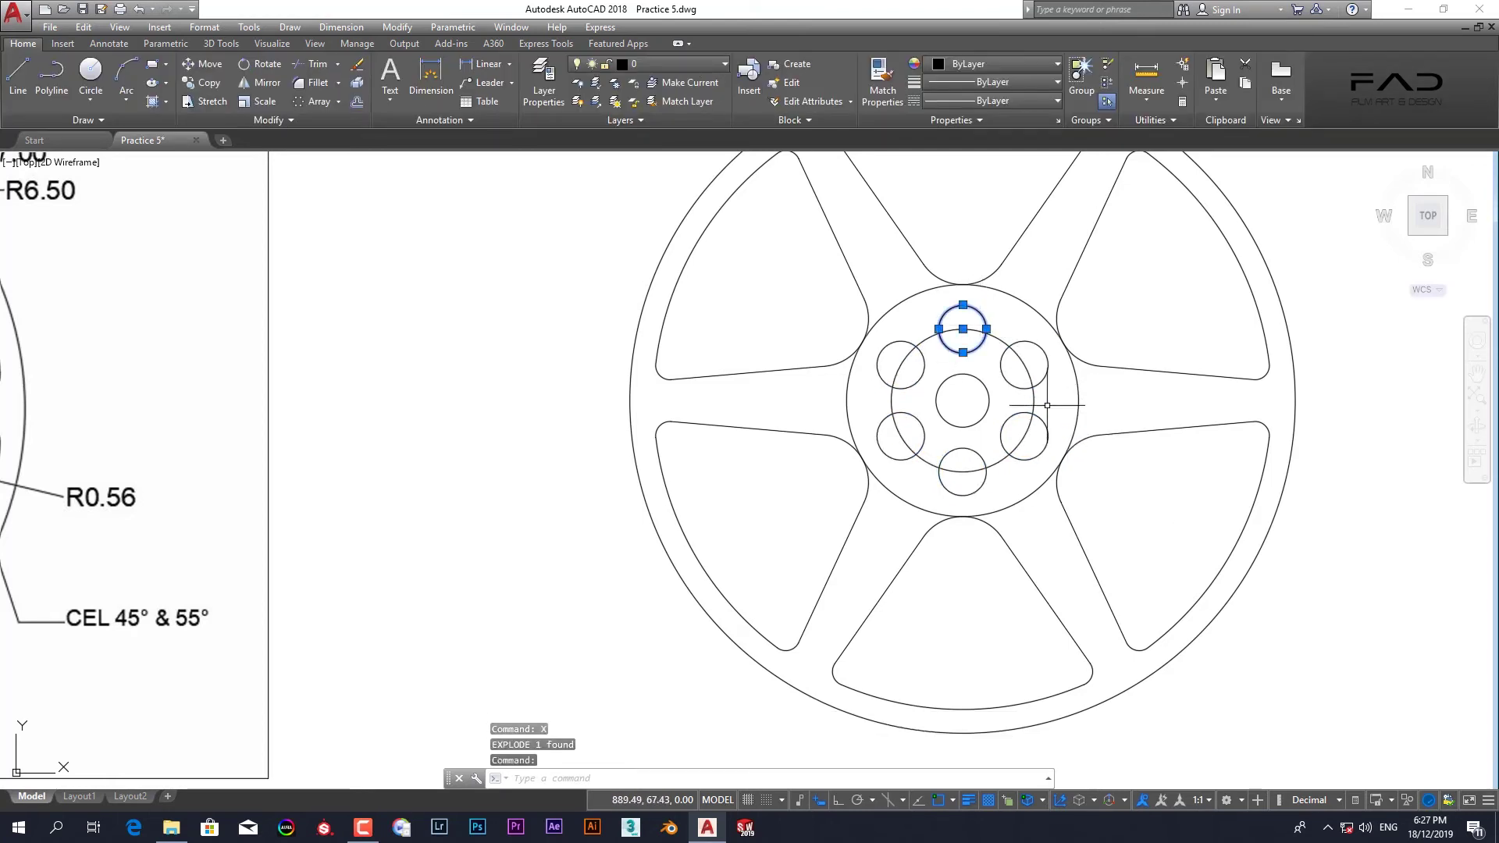
pyautogui.press('Delete')
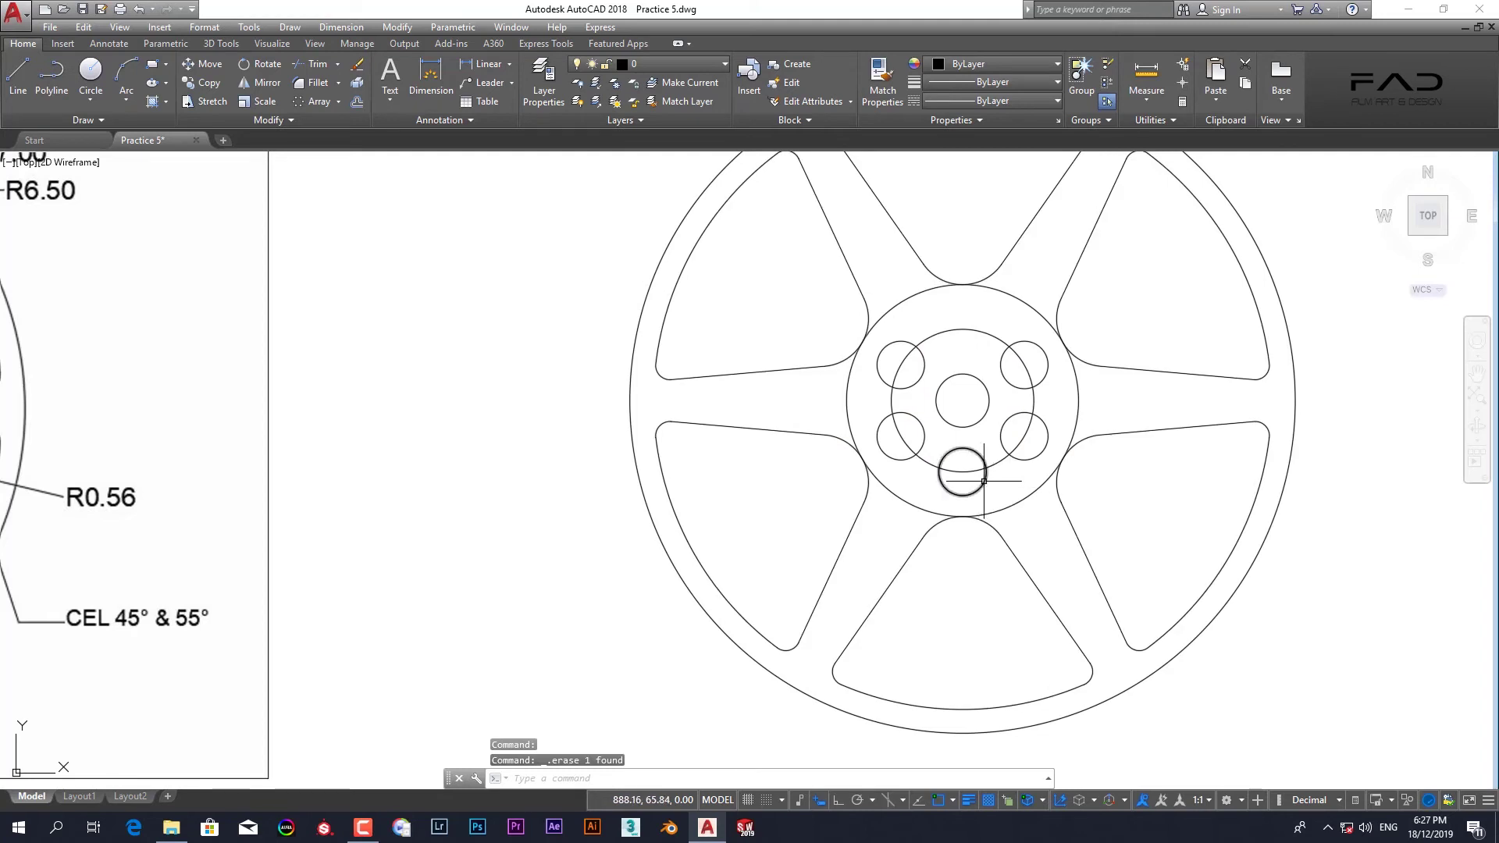
pyautogui.click(979, 483)
pyautogui.press('Delete')
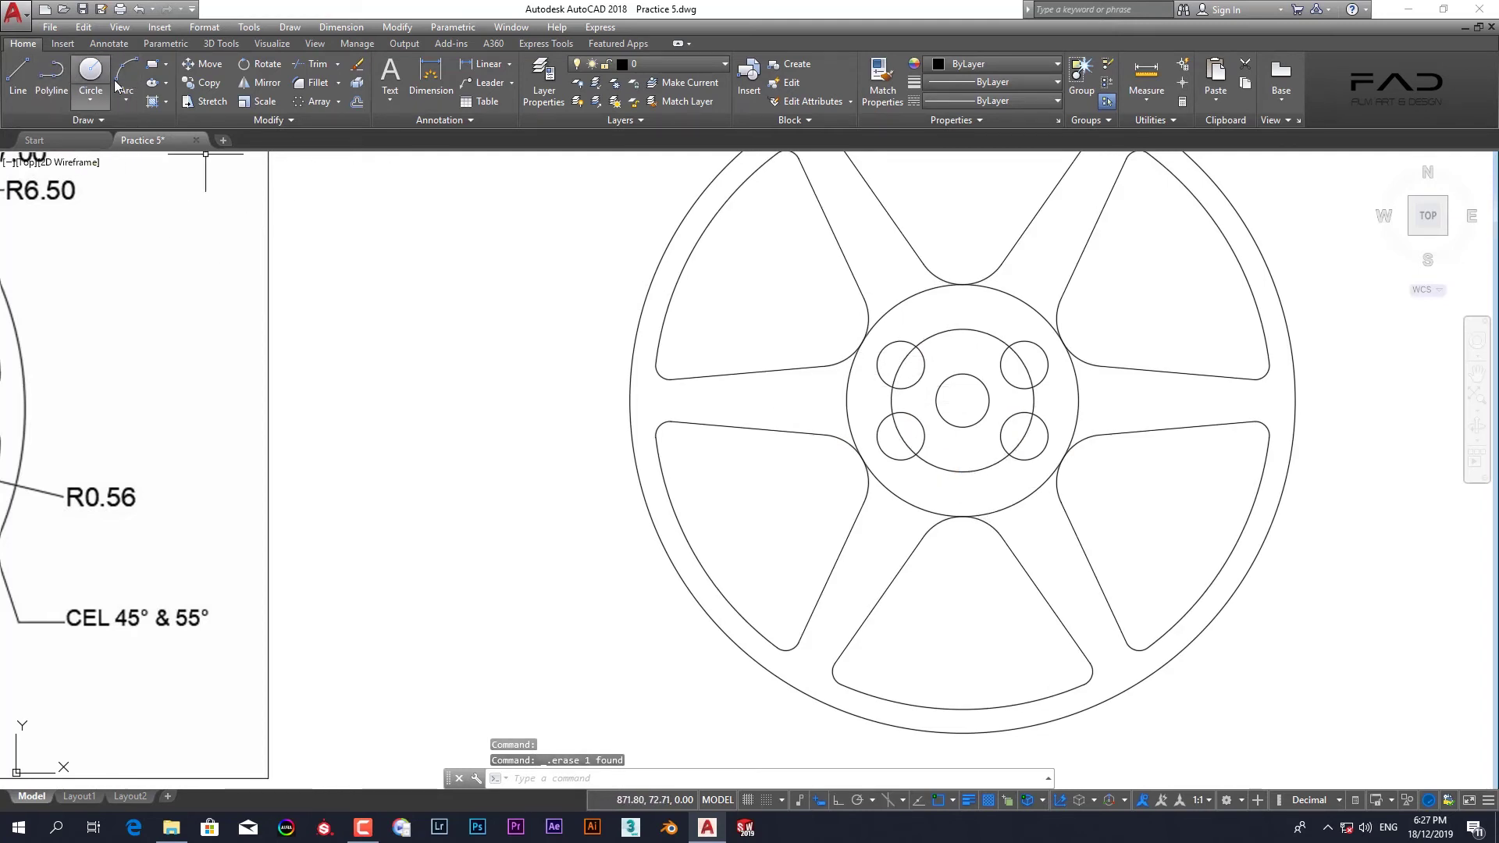
# - Draw a six-sided inscribed polygon centred in the upper-left bolt-hole circle
pyautogui.click(167, 66)
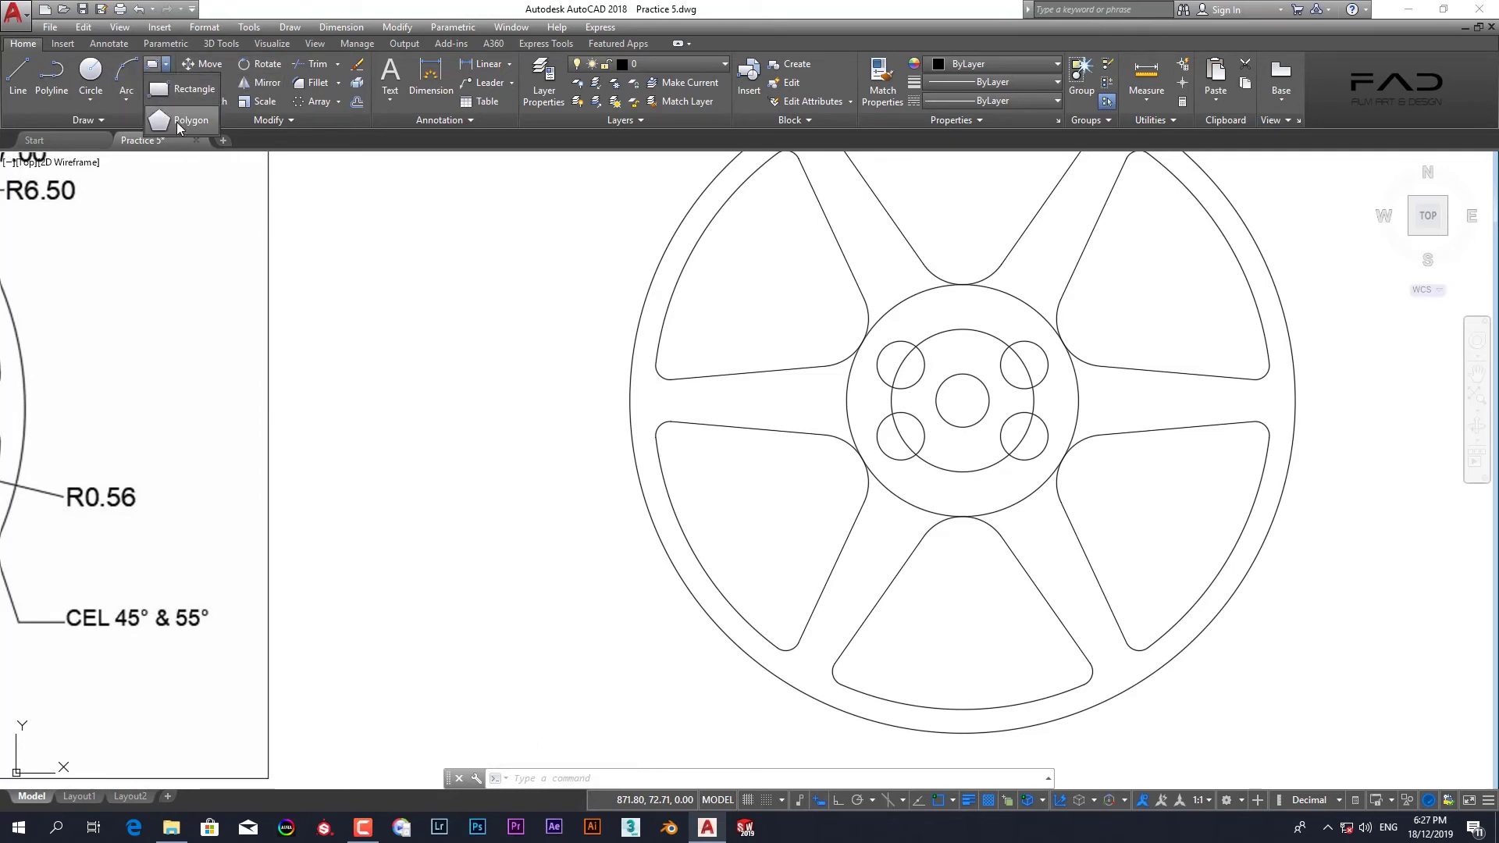
pyautogui.click(178, 124)
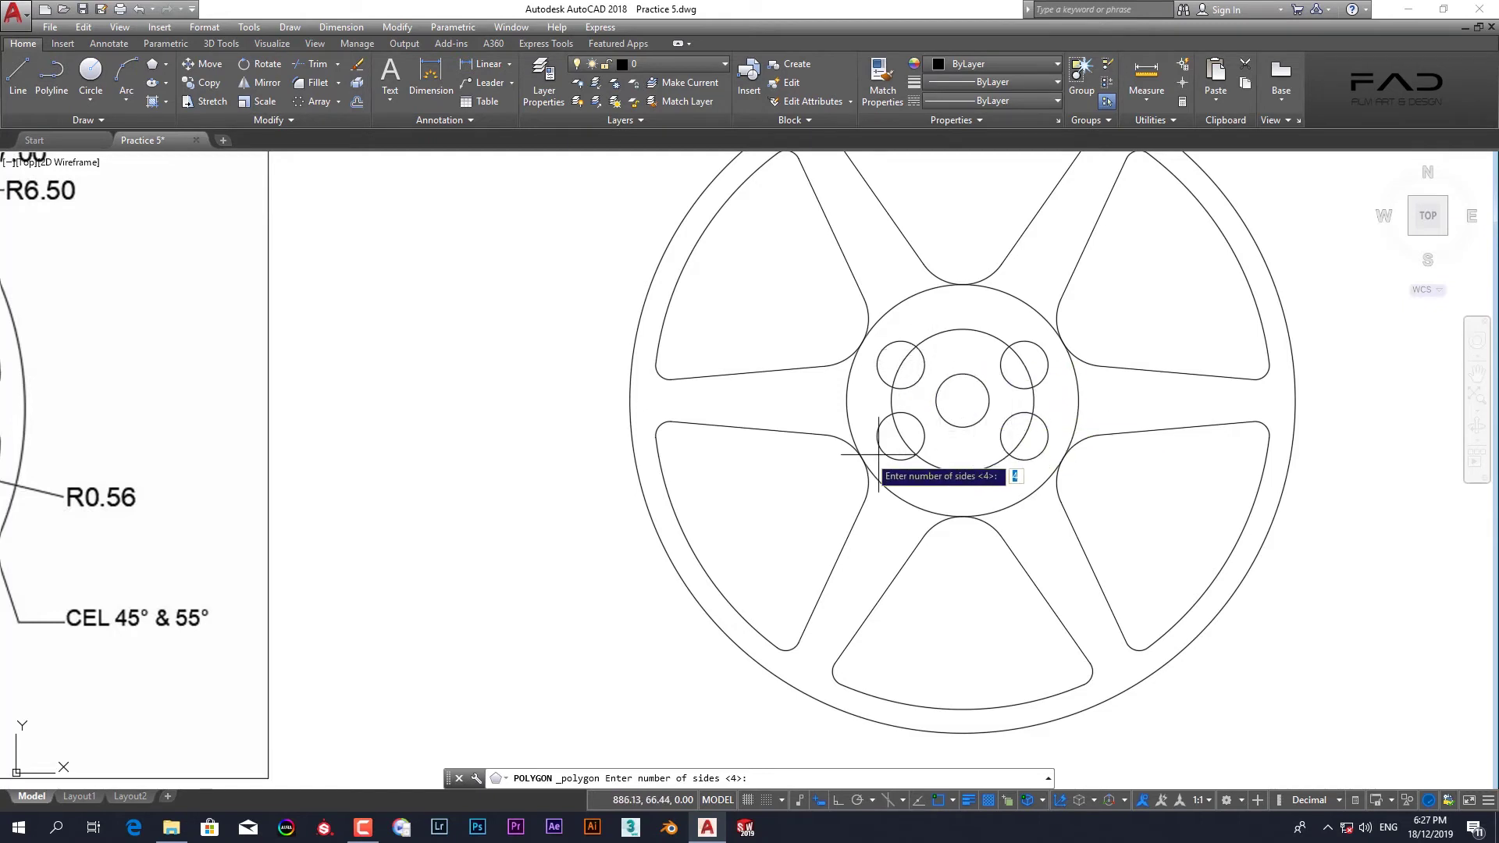
pyautogui.press('Return')
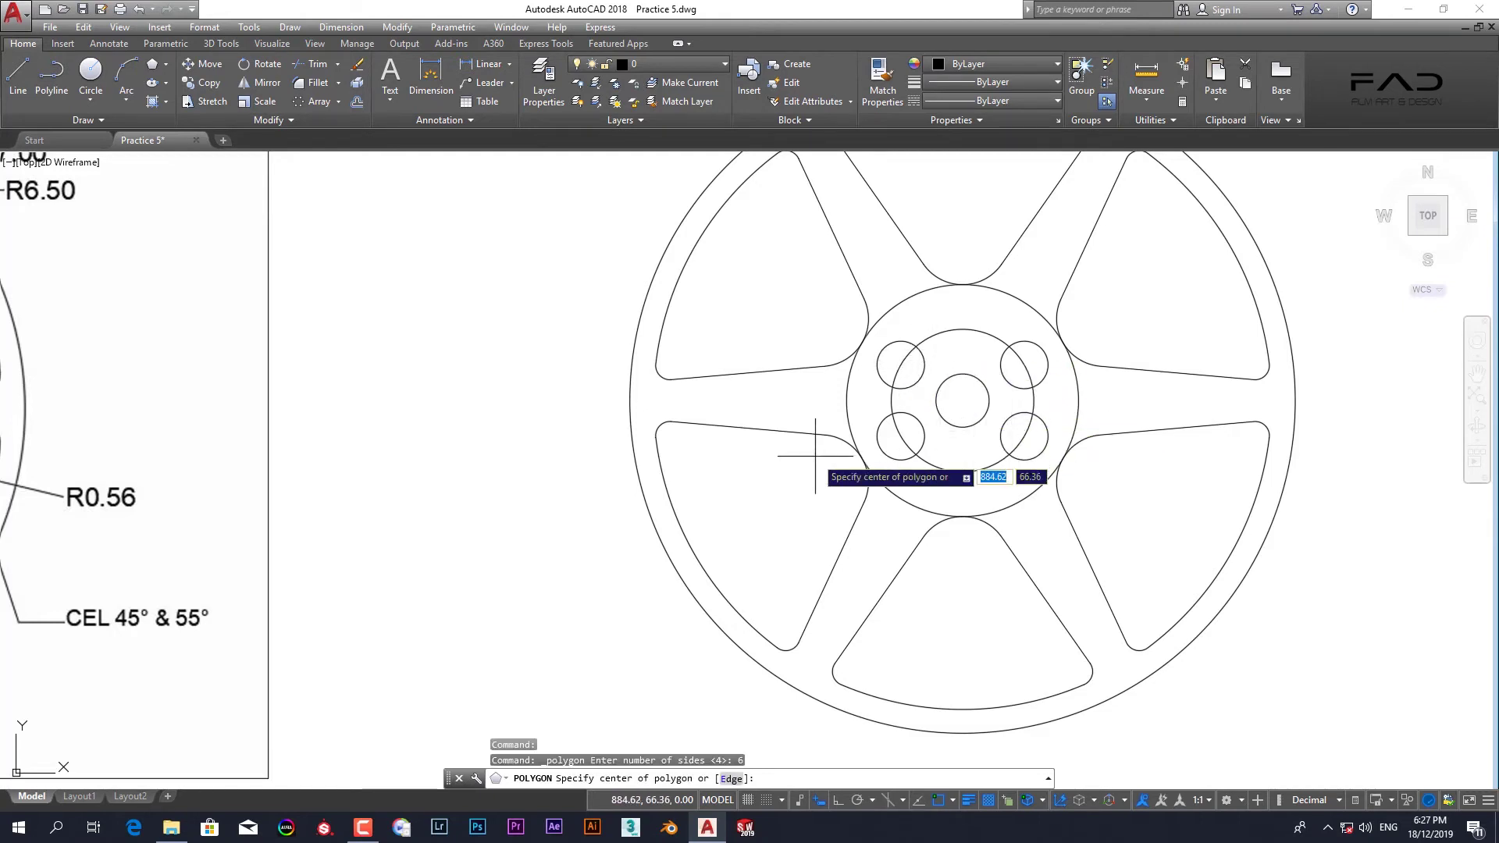
pyautogui.click(901, 364)
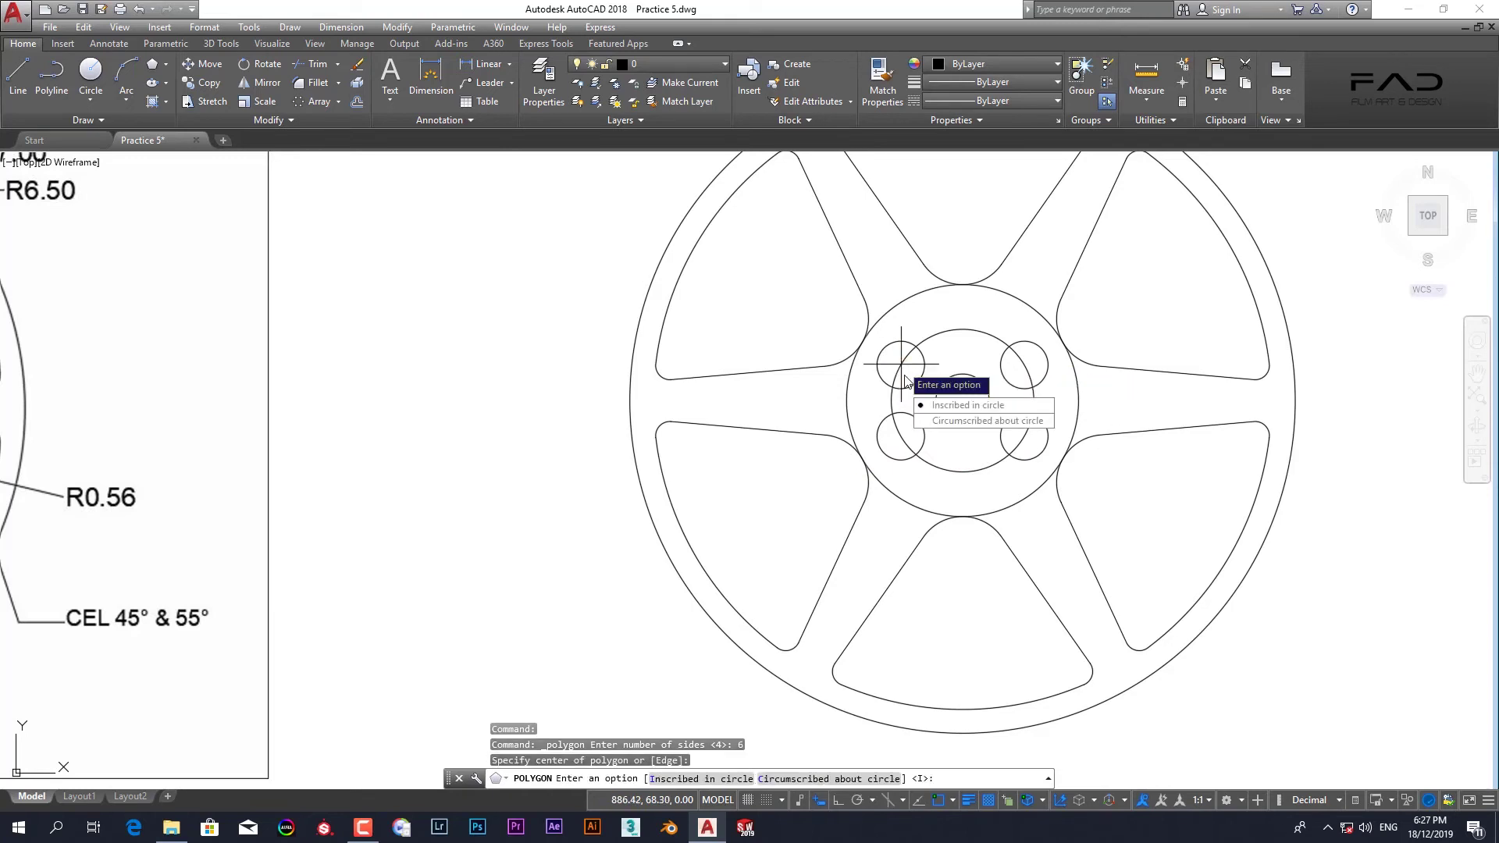
pyautogui.click(957, 406)
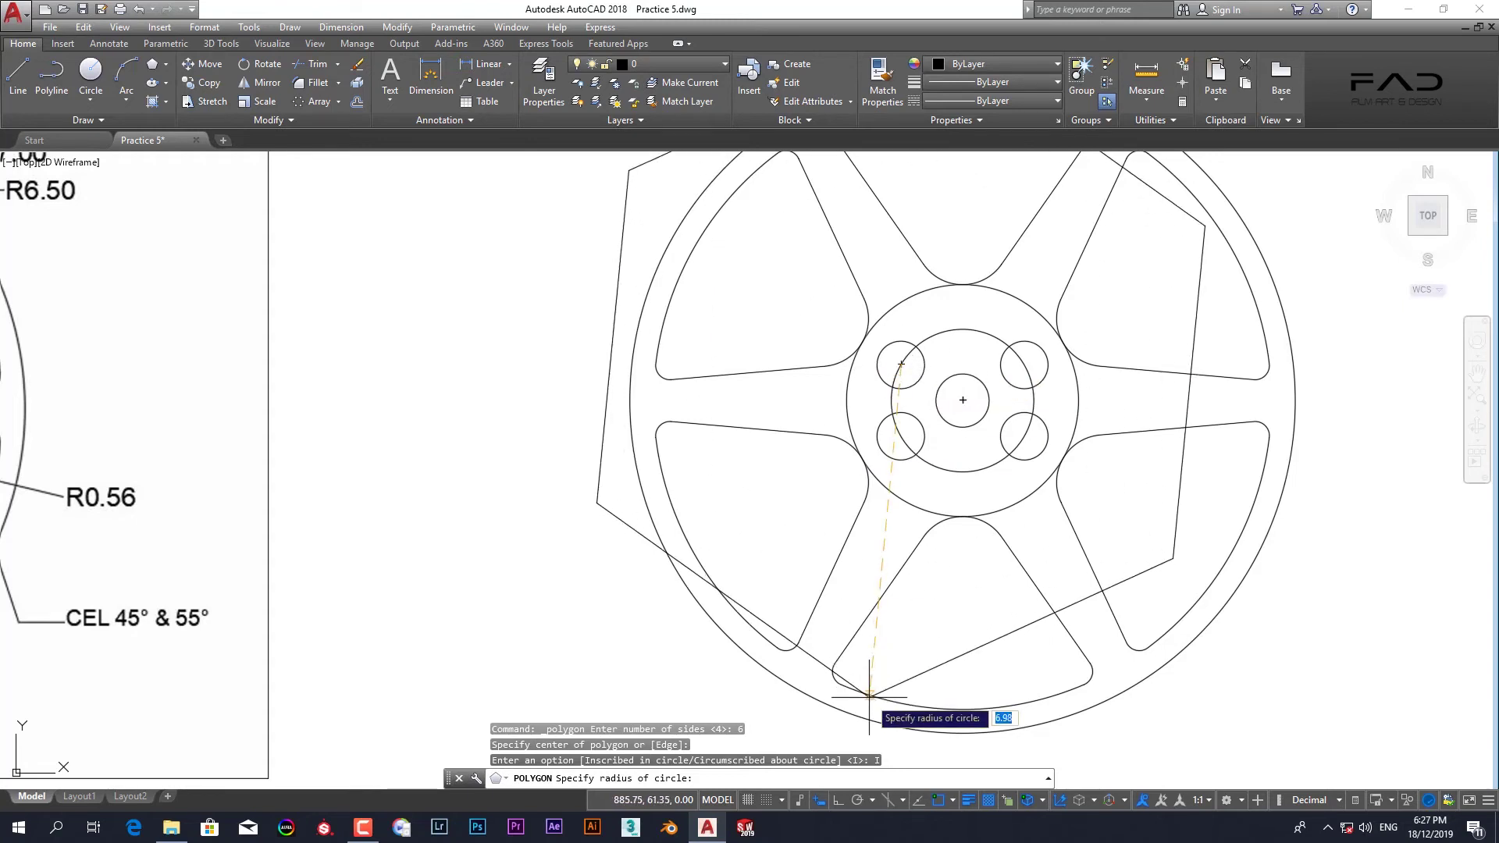
pyautogui.click(836, 800)
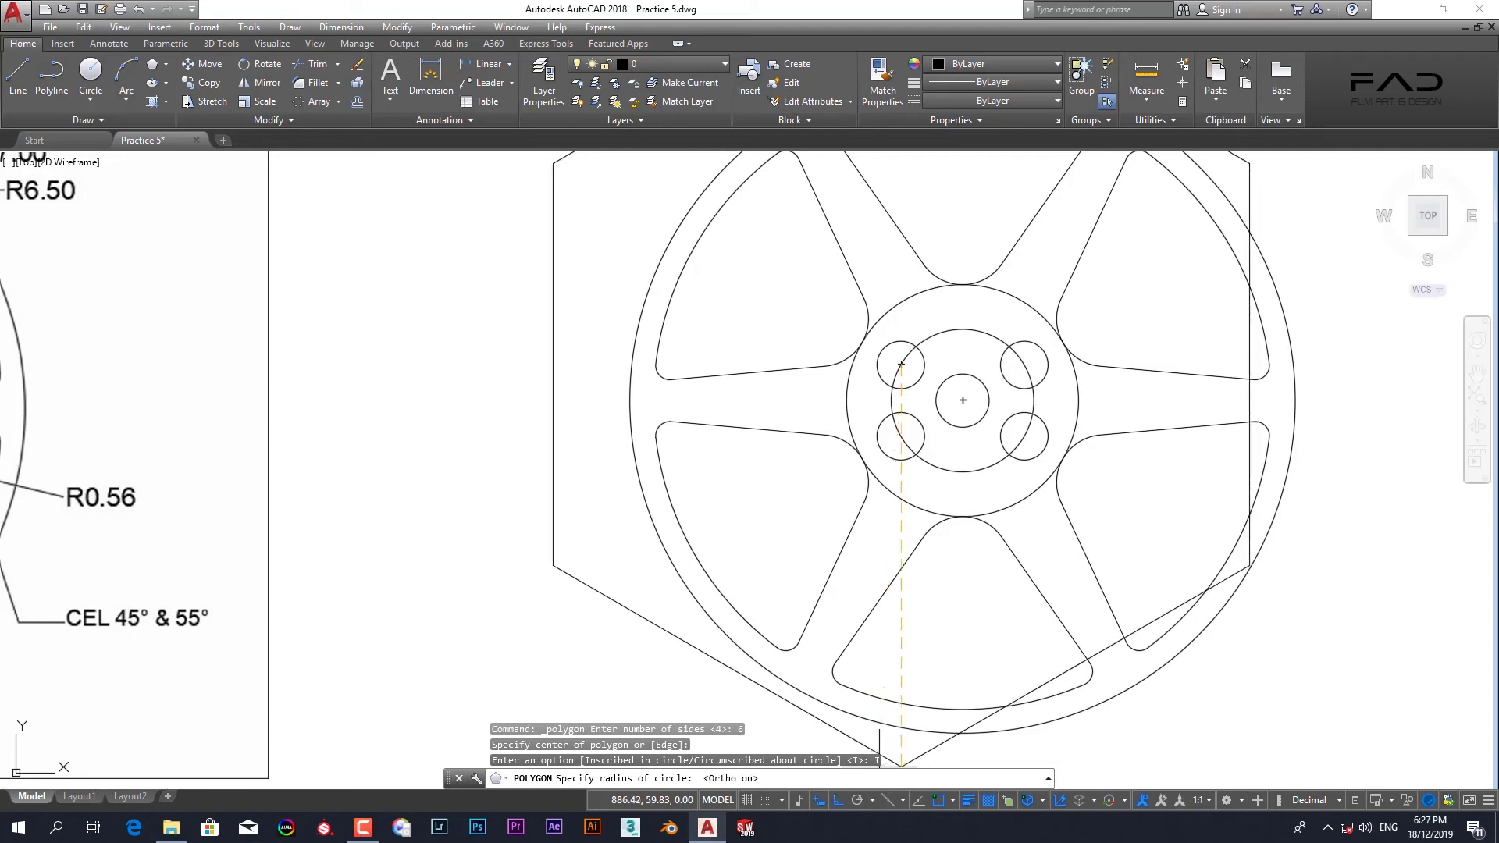
pyautogui.click(900, 364)
pyautogui.scroll(2, 952, 363)
pyautogui.scroll(-2, 828, 388)
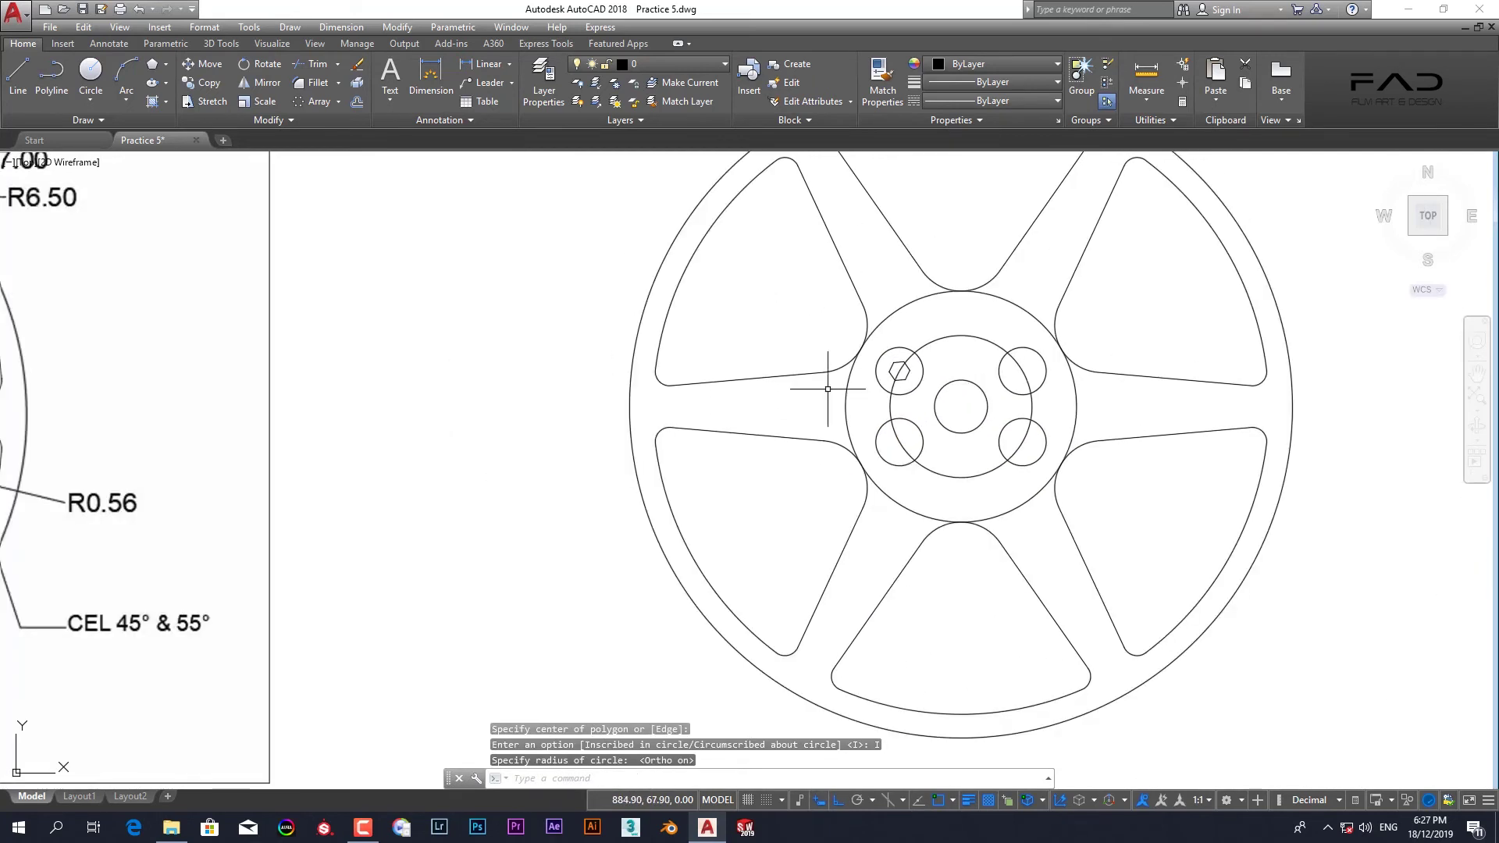
pyautogui.scroll(-3, 317, 434)
pyautogui.scroll(-1, 495, 461)
pyautogui.scroll(1, 495, 462)
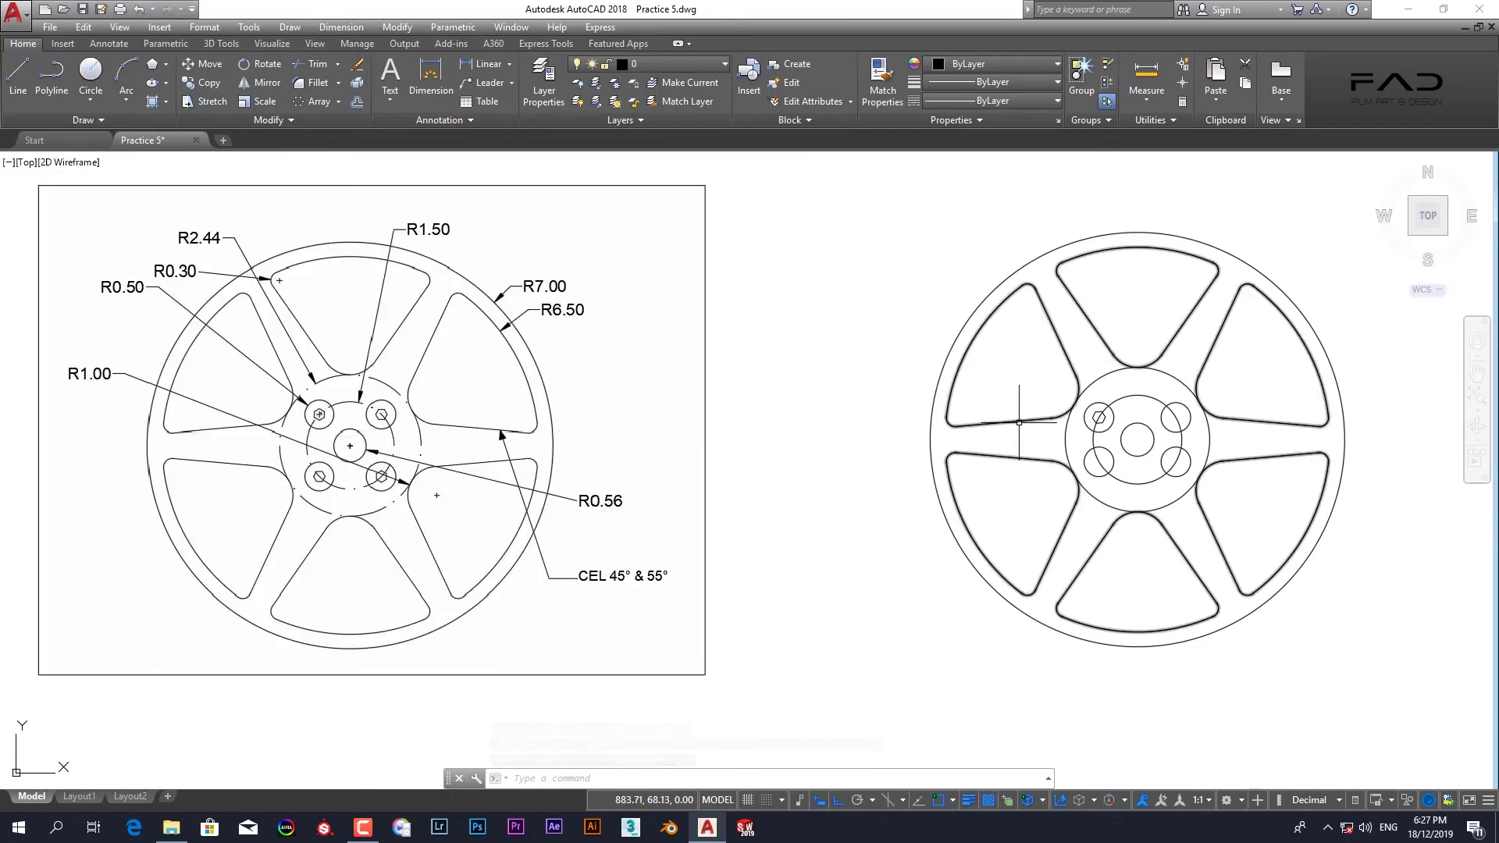
# - Copy the hexagon from its centre into the upper-right, lower-right and lower-left bolt holes
pyautogui.moveTo(978, 421); pyautogui.dragTo(663, 442, button='middle')
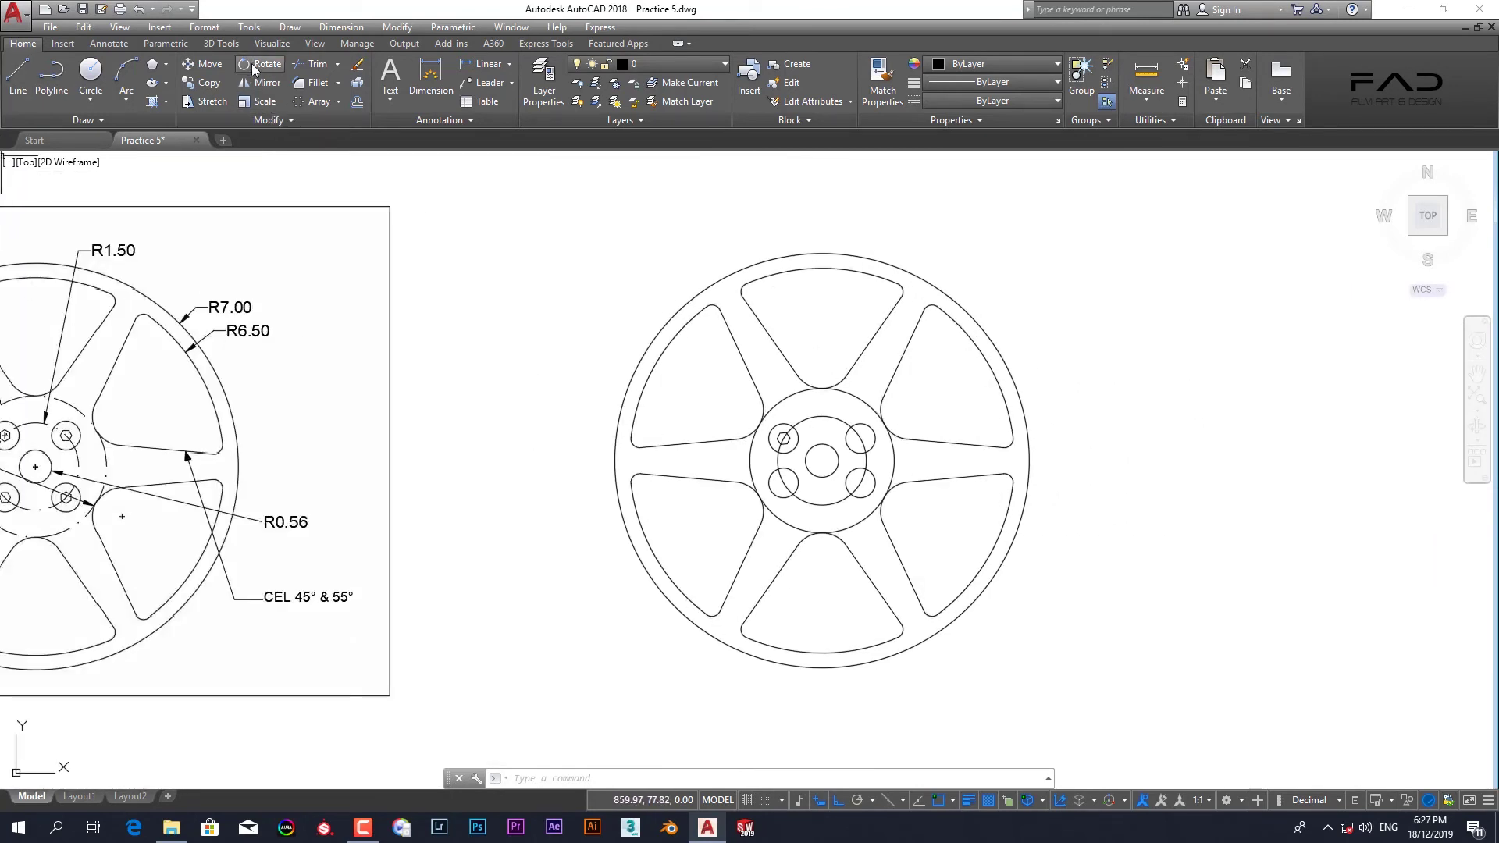
pyautogui.click(215, 86)
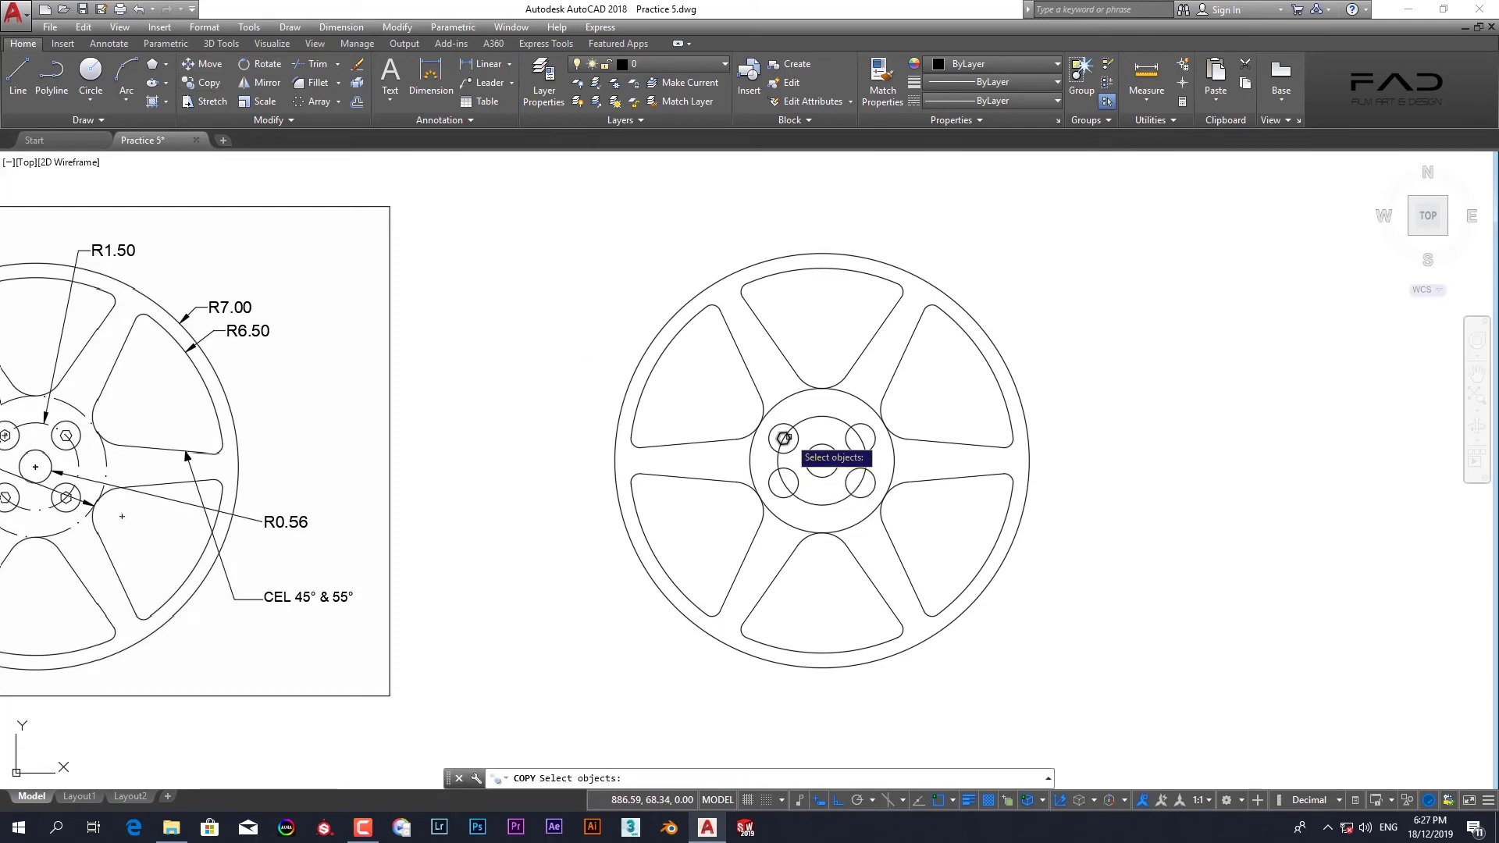
pyautogui.click(783, 439)
pyautogui.press('Return')
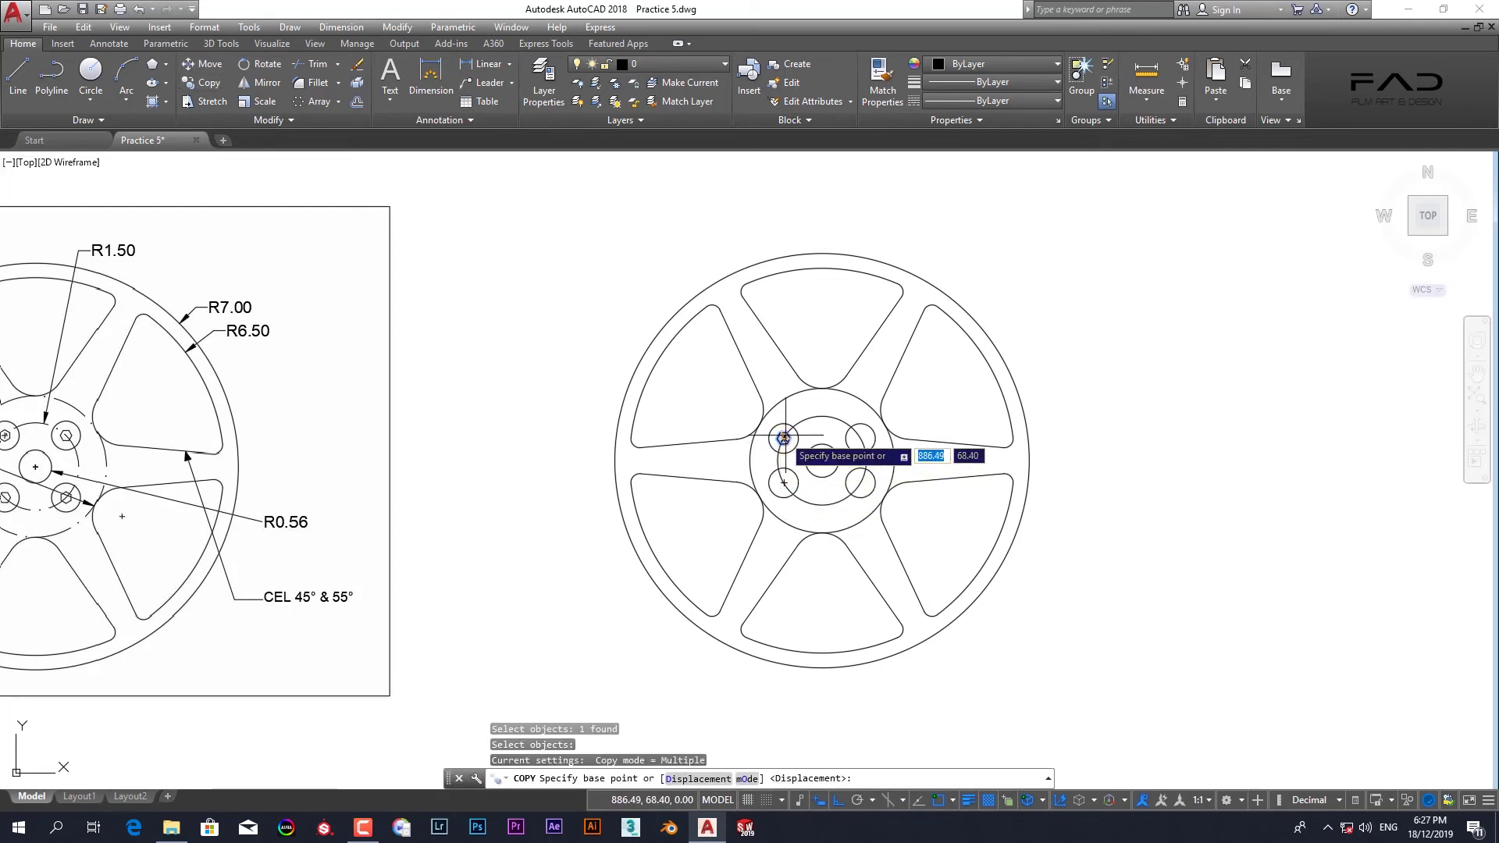
pyautogui.scroll(4, 783, 442)
pyautogui.click(780, 413)
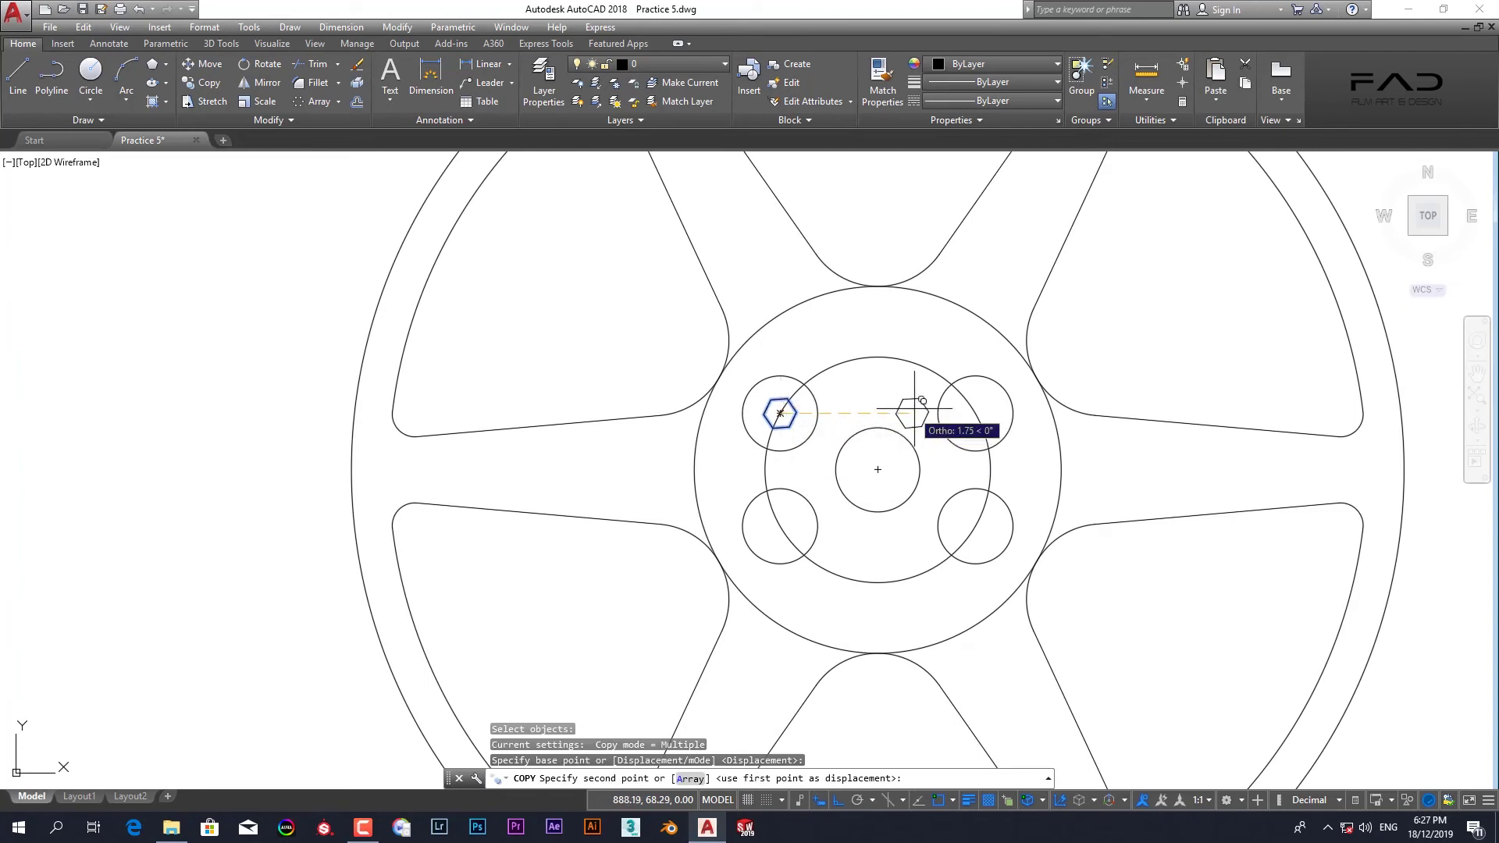
pyautogui.click(976, 413)
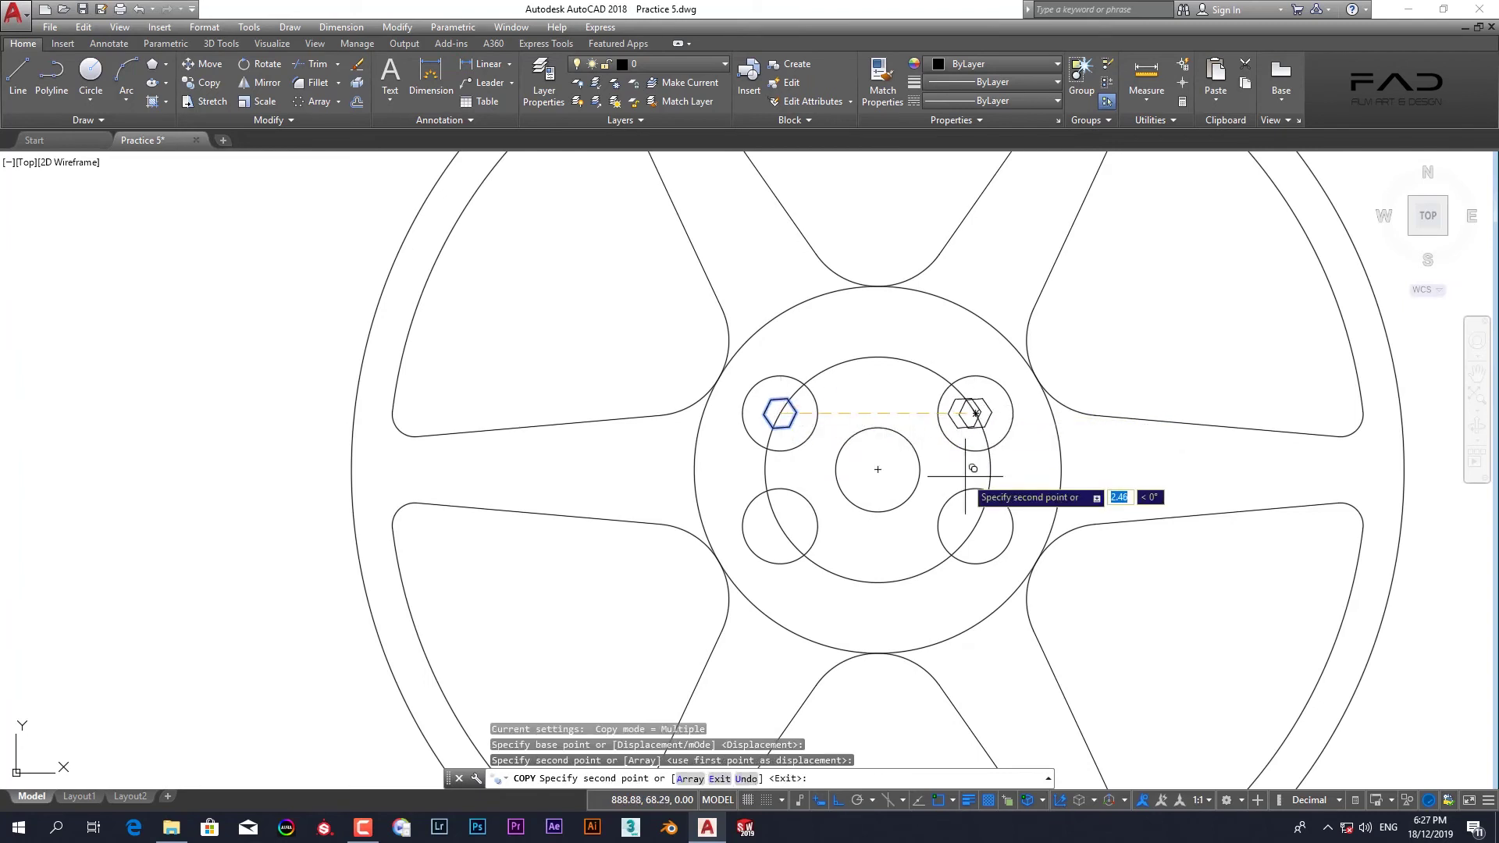
pyautogui.click(976, 526)
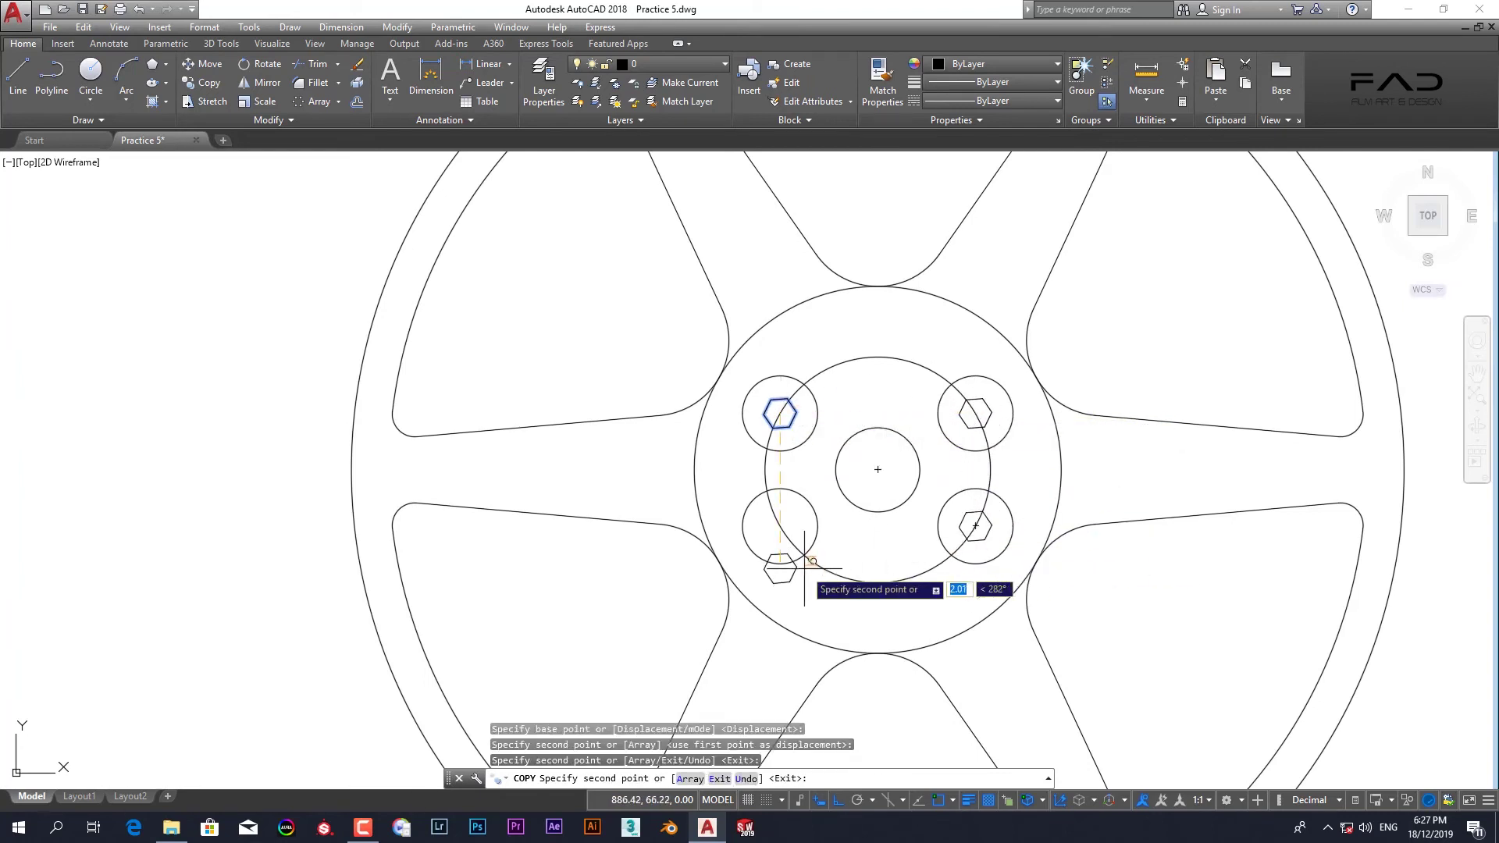
pyautogui.click(780, 525)
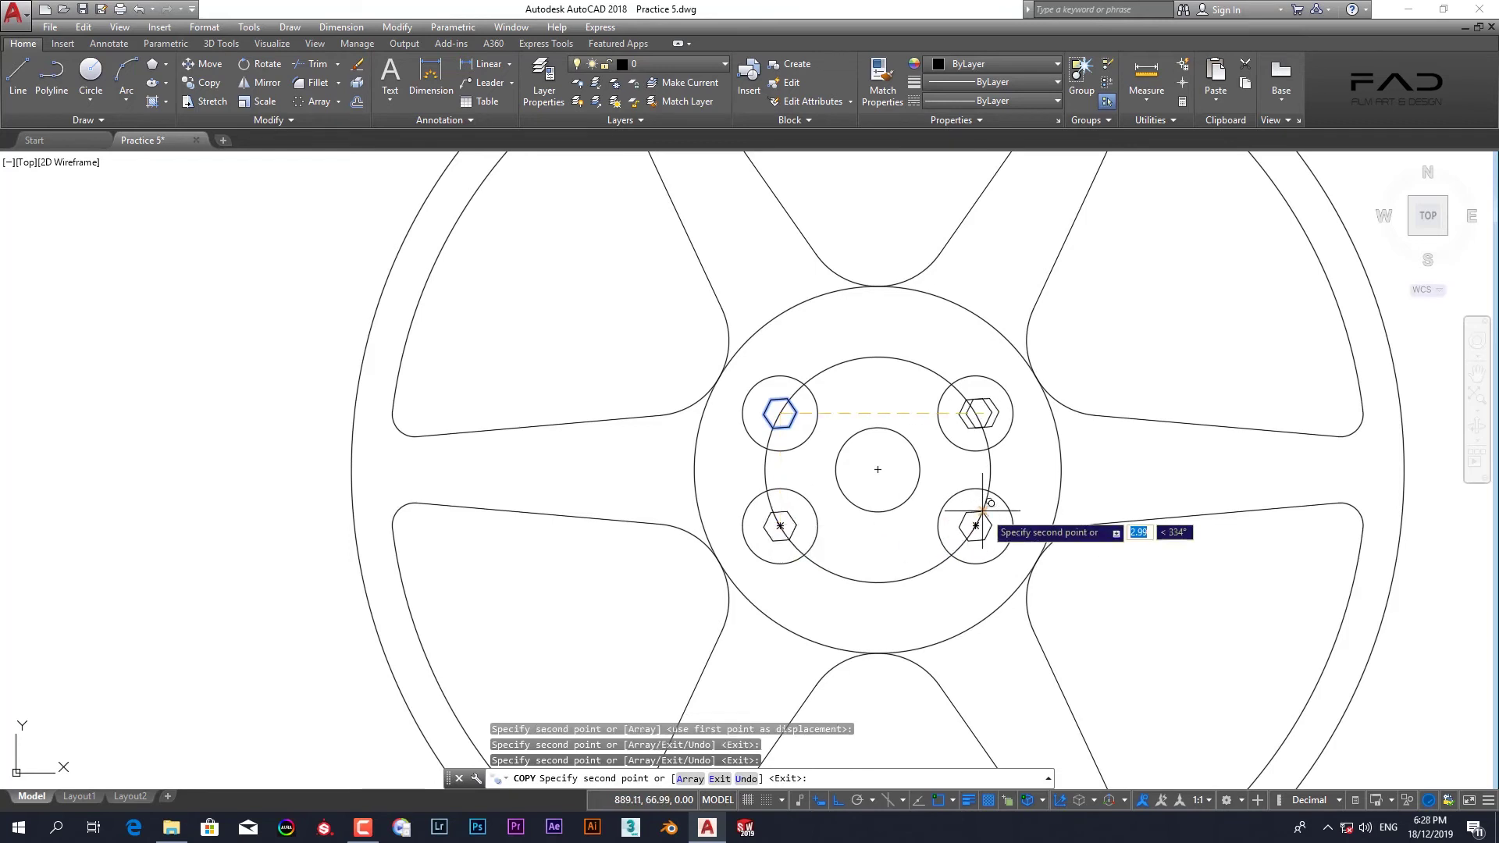
pyautogui.press('Escape')
pyautogui.scroll(-2, 898, 500)
pyautogui.scroll(-2, 735, 582)
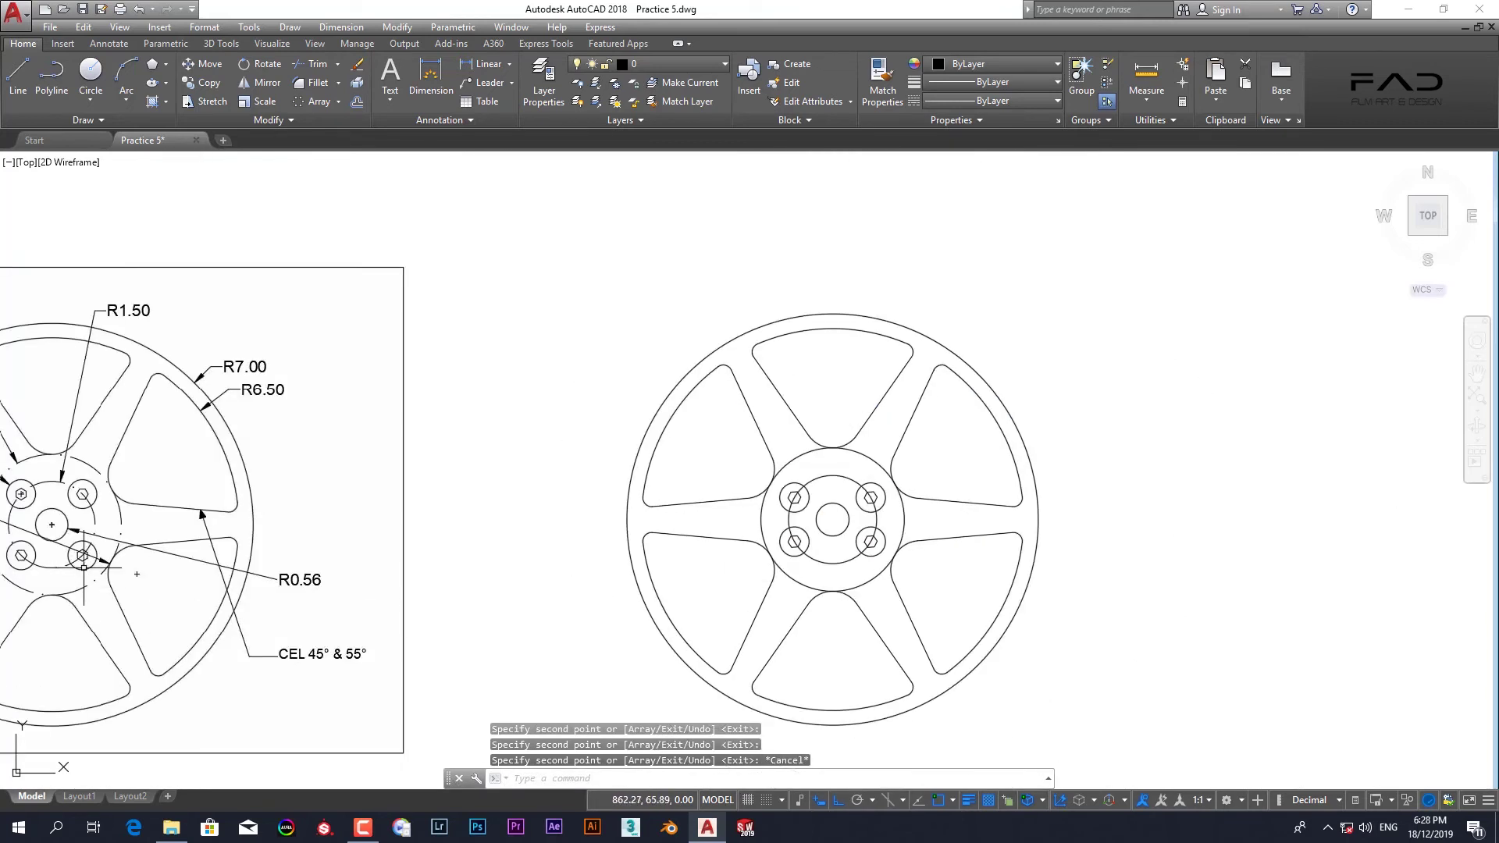
pyautogui.moveTo(84, 567); pyautogui.dragTo(421, 516, button='middle')
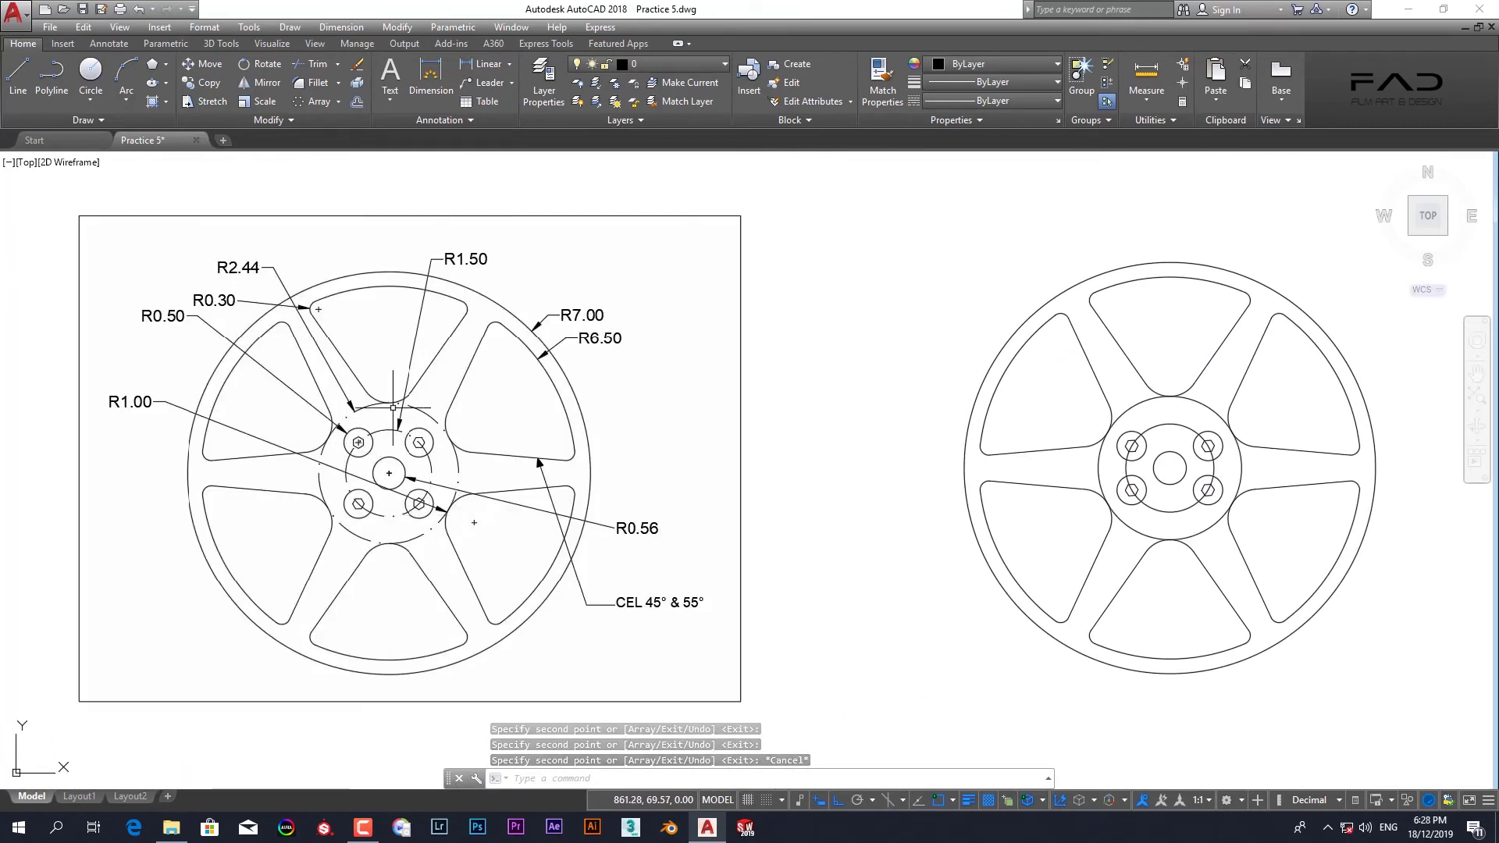
pyautogui.moveTo(1009, 419); pyautogui.dragTo(815, 437, button='middle')
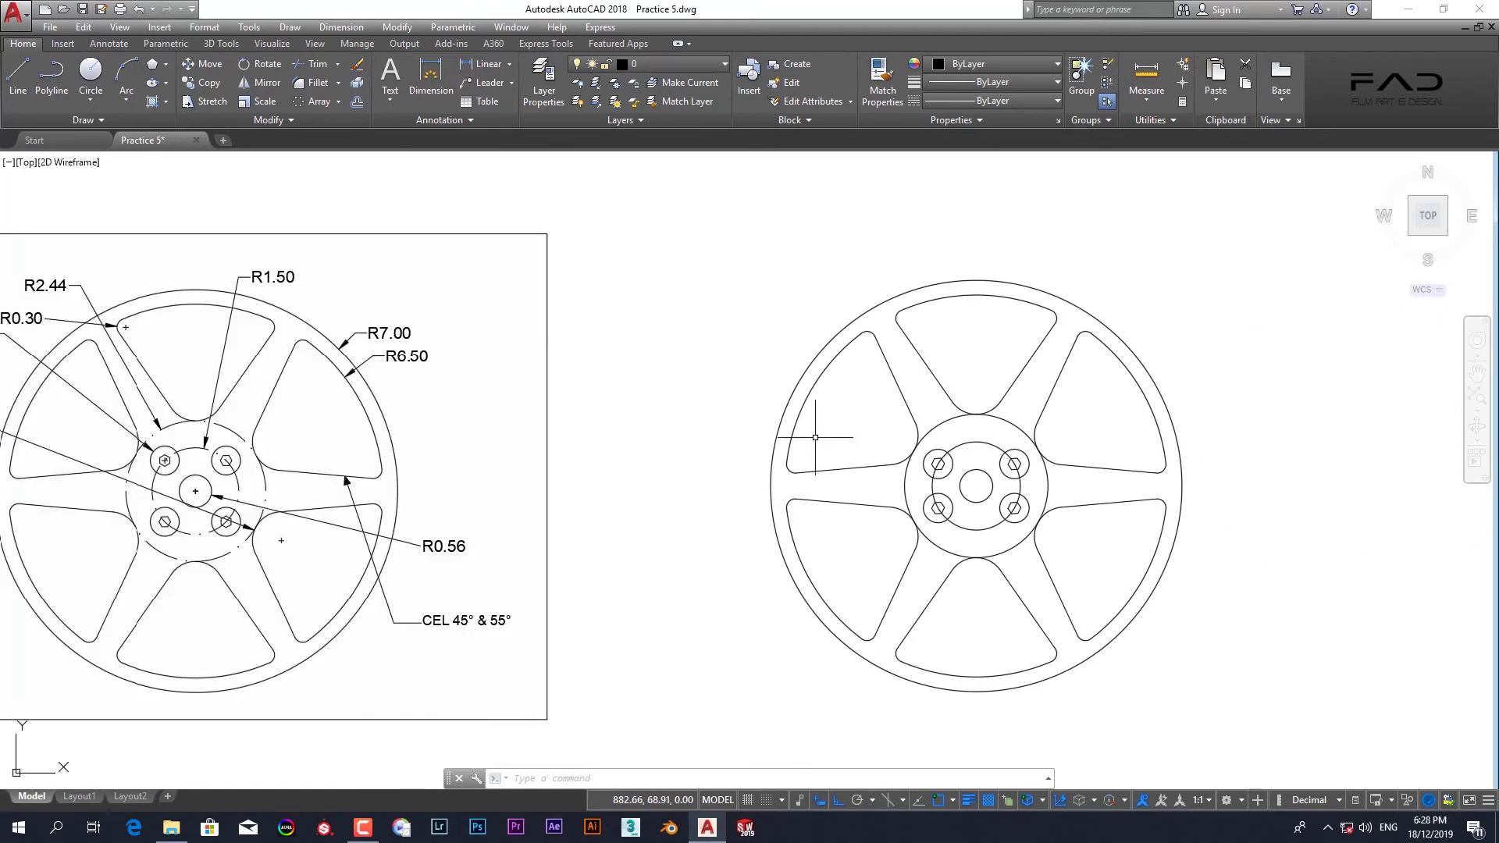
pyautogui.click(940, 424)
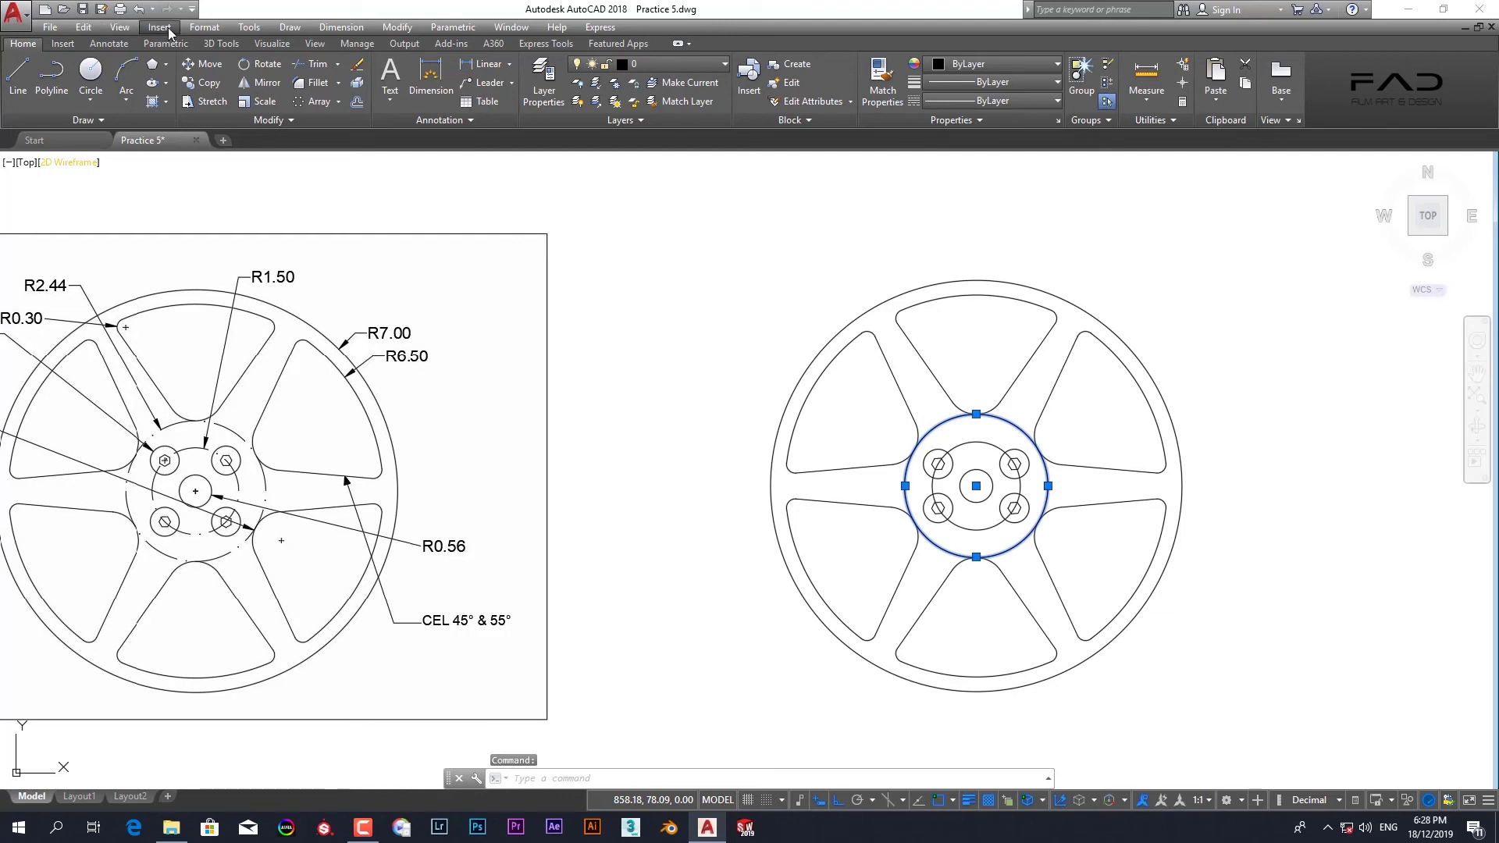
pyautogui.click(205, 27)
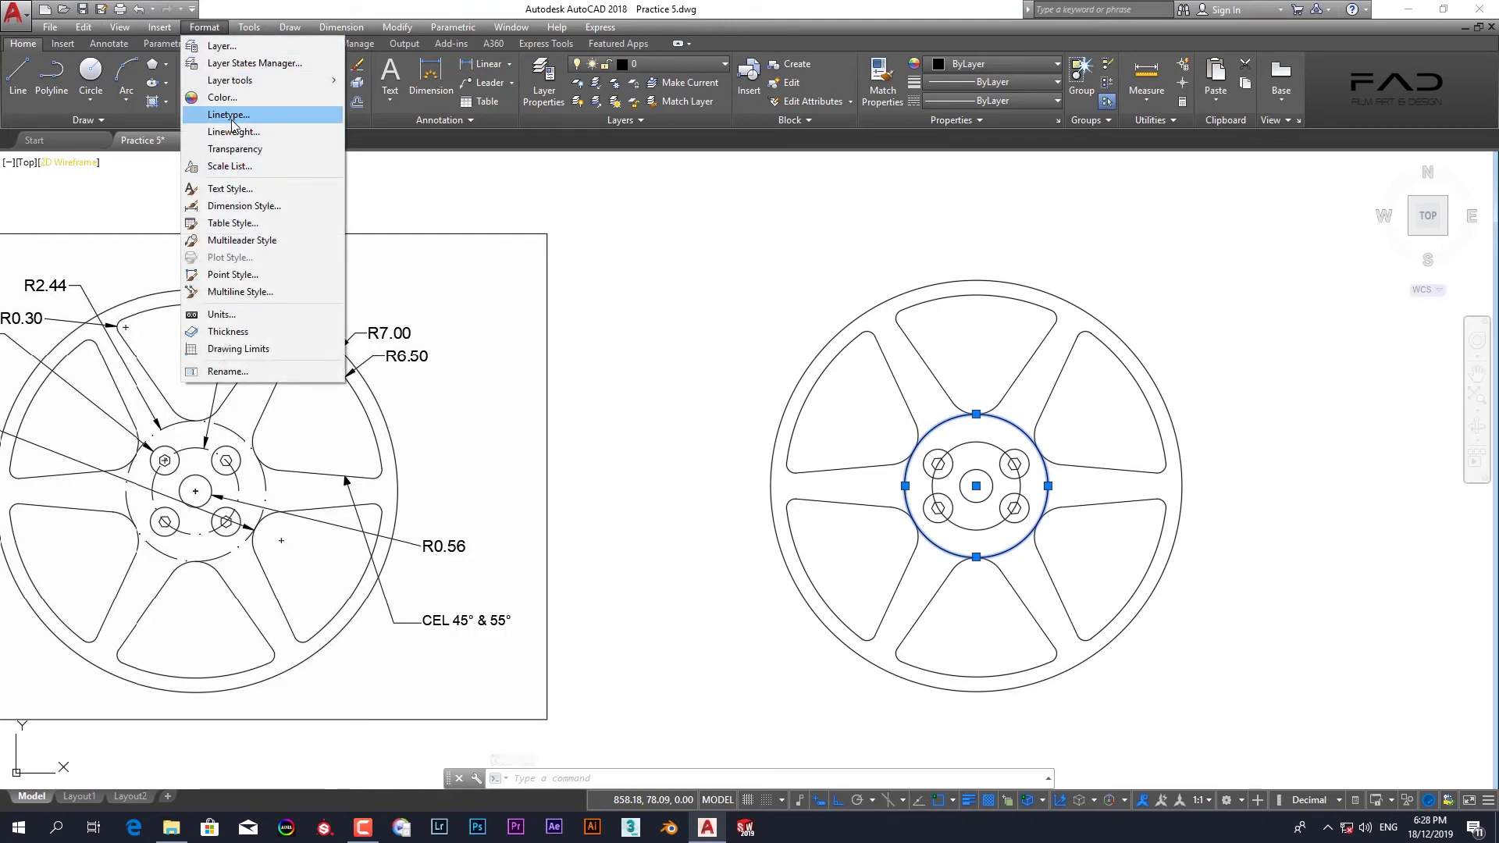
pyautogui.click(728, 204)
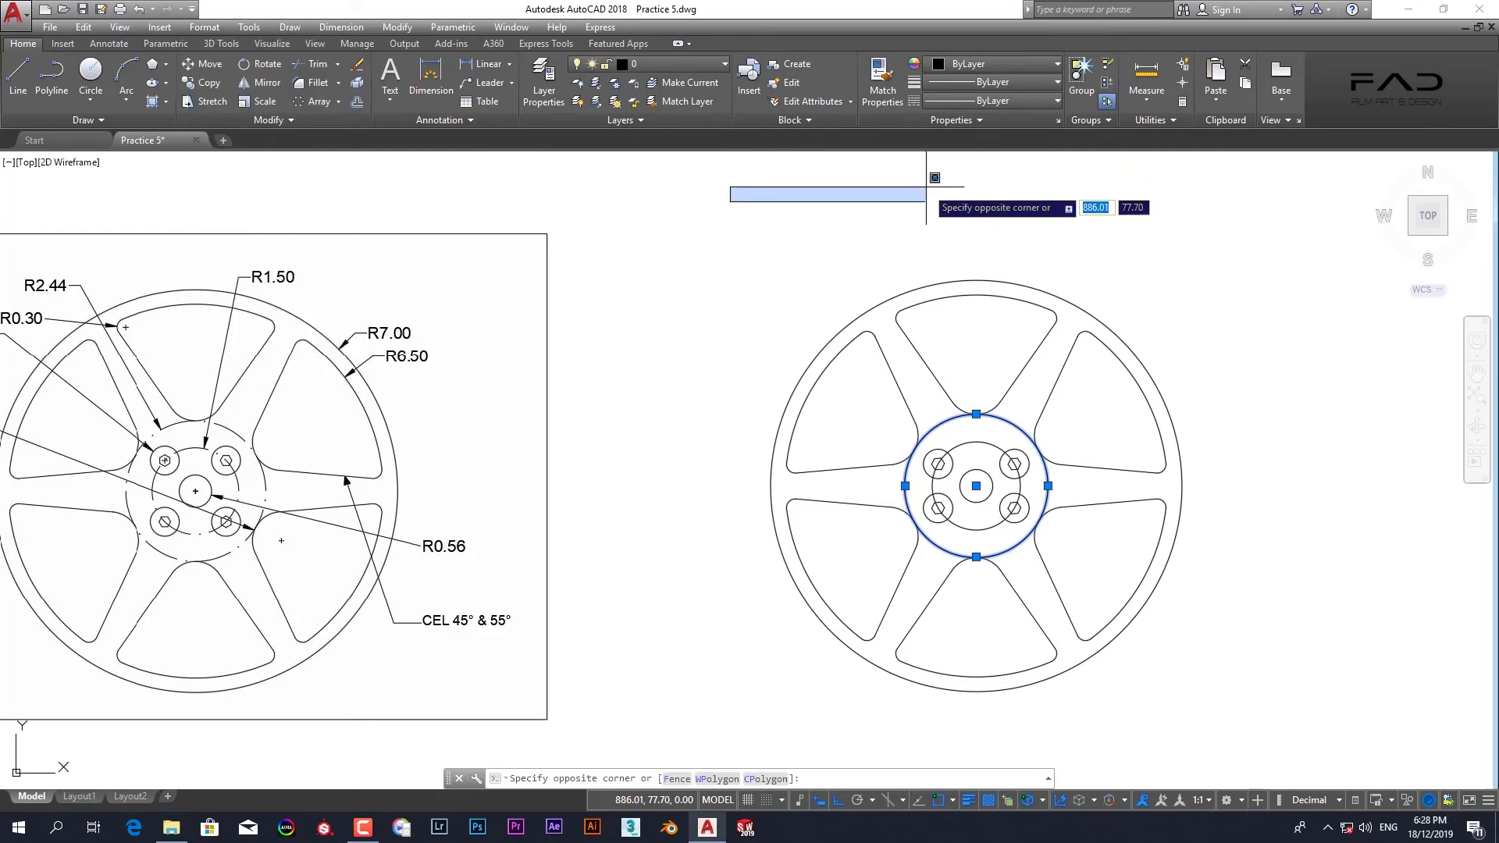
pyautogui.click(1014, 100)
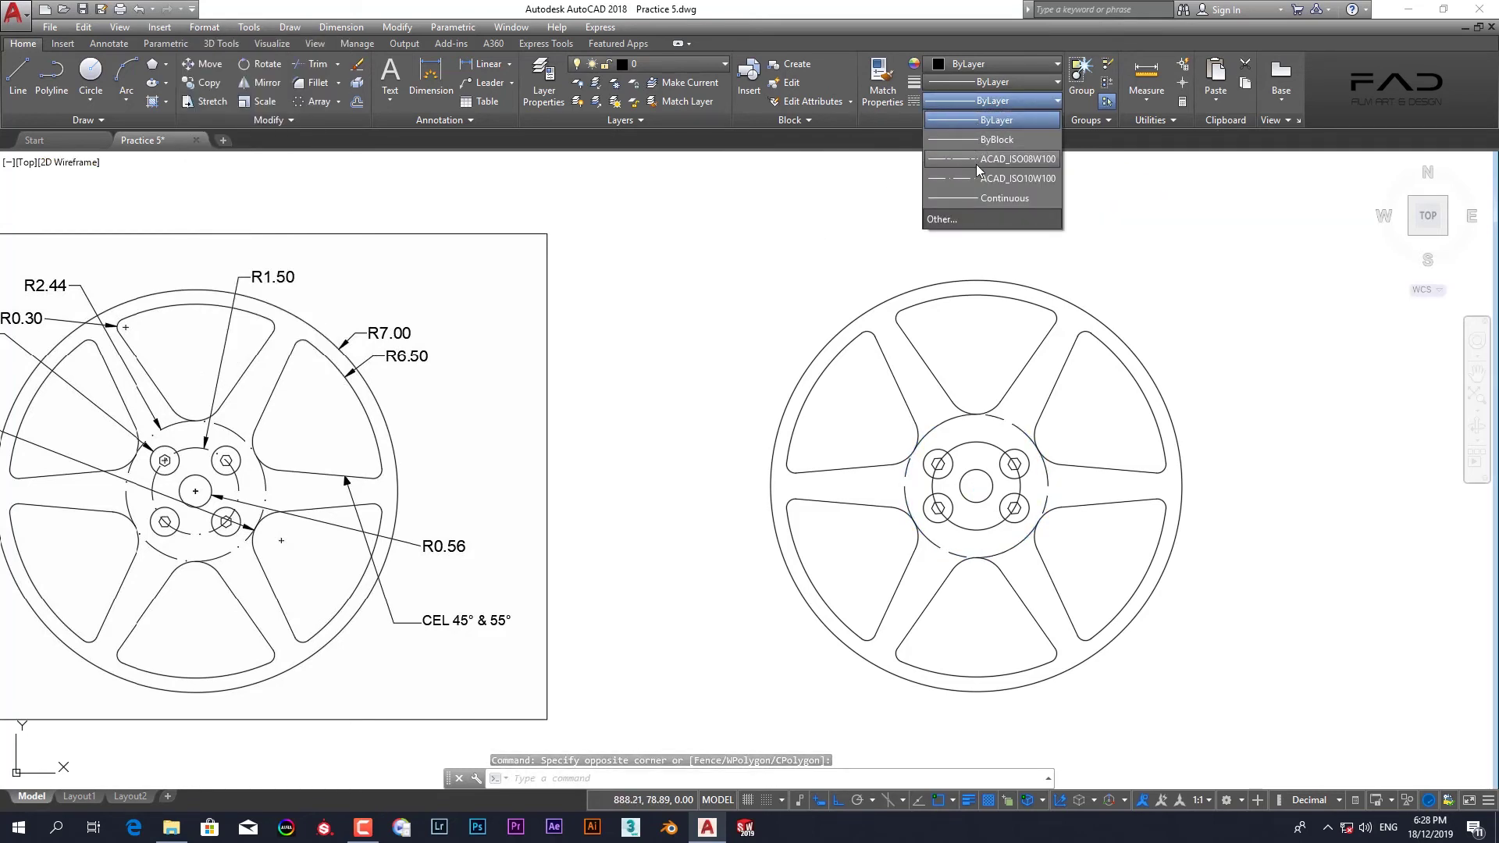
pyautogui.click(942, 219)
pyautogui.click(872, 282)
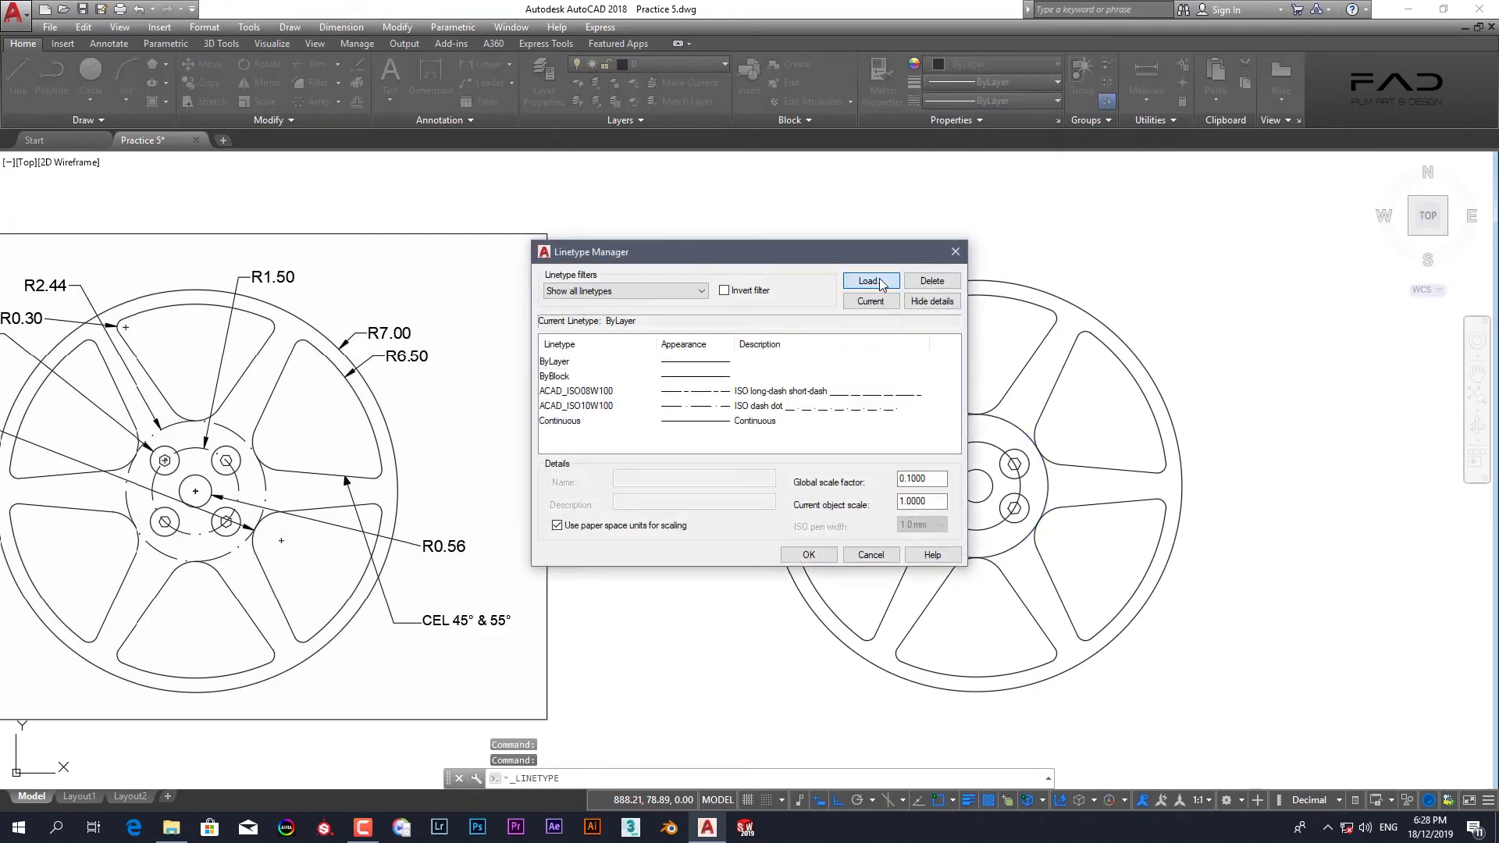
pyautogui.scroll(-1, 802, 414)
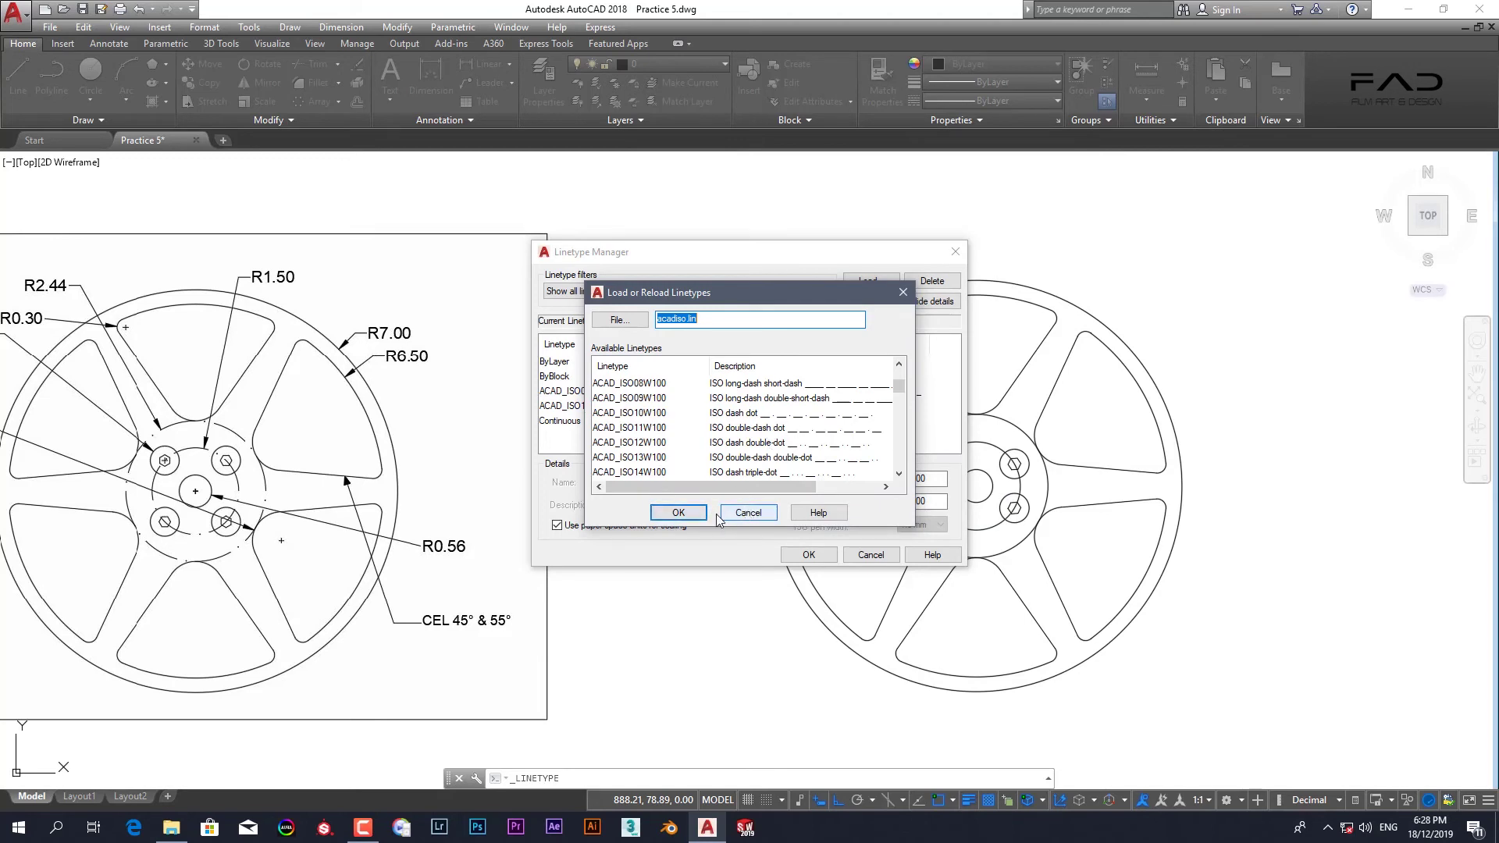
pyautogui.click(677, 512)
pyautogui.click(848, 358)
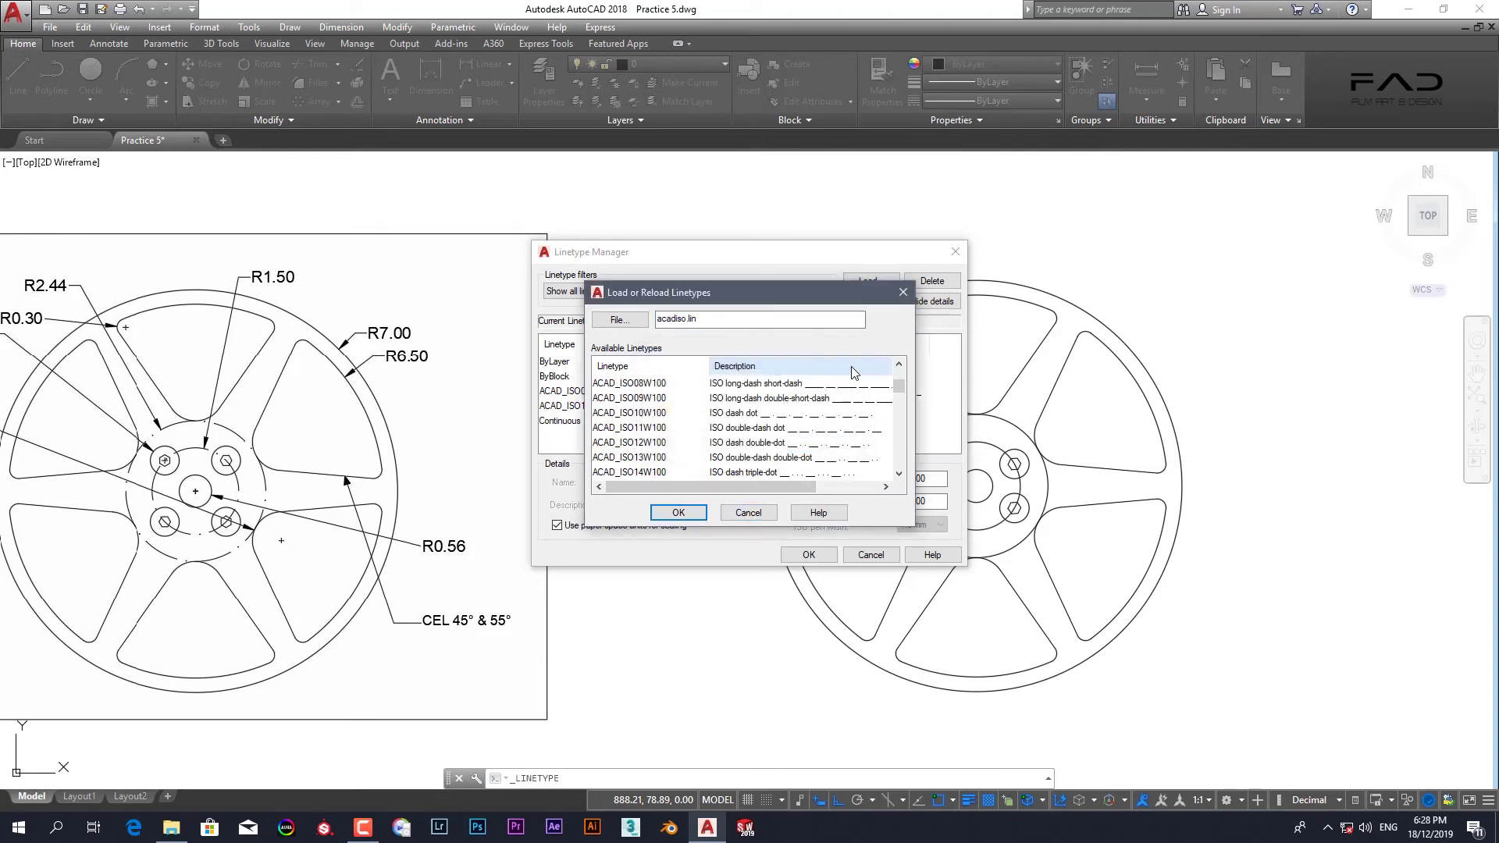
pyautogui.click(748, 512)
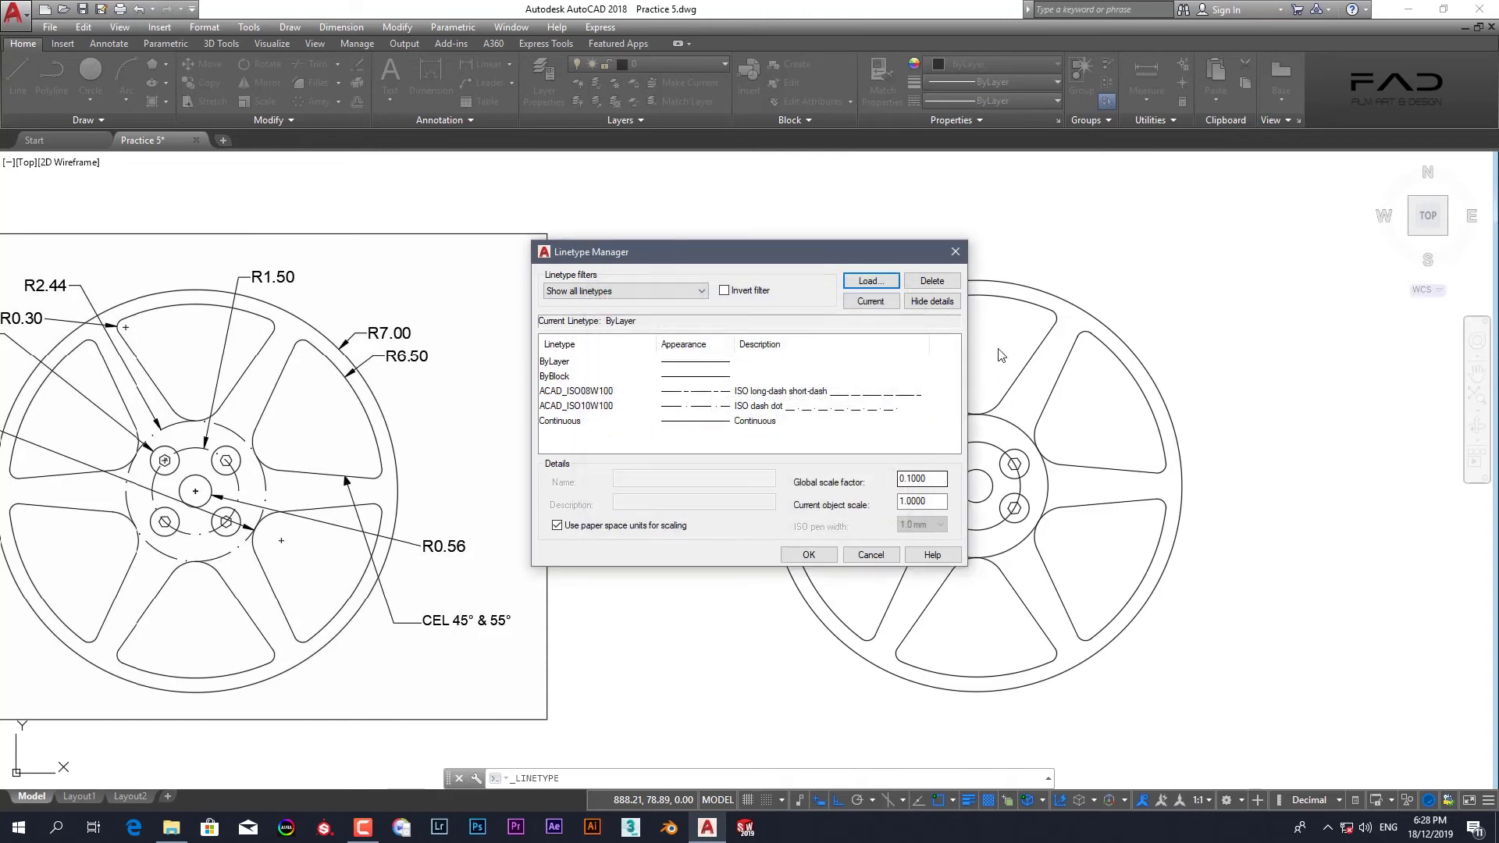
pyautogui.click(954, 254)
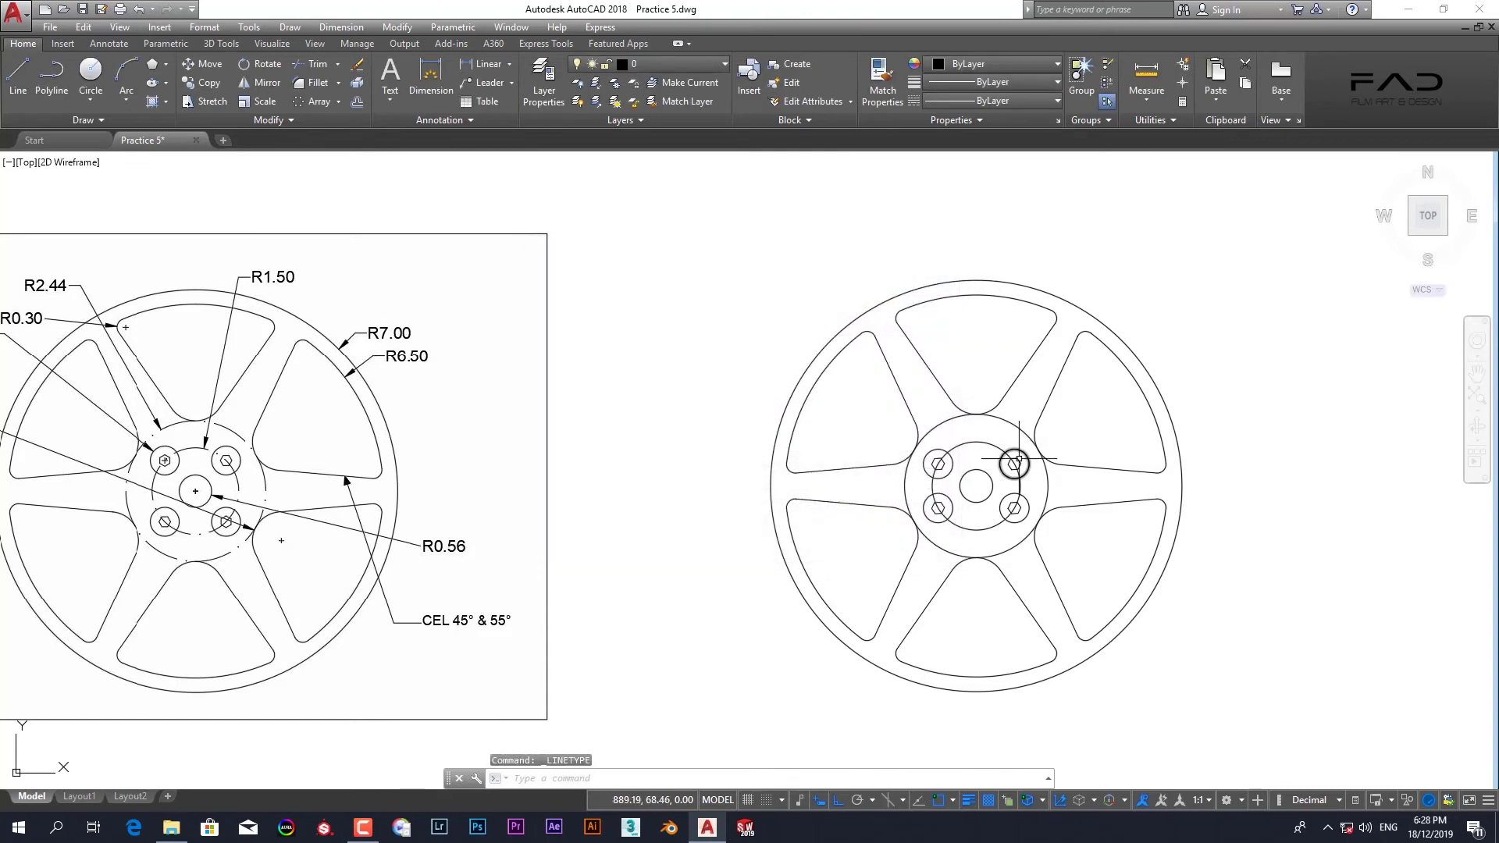
# - Give the outer hub circle the ACAD_ISO10W100 linetype and bring up the Linetype Manager
pyautogui.click(1013, 426)
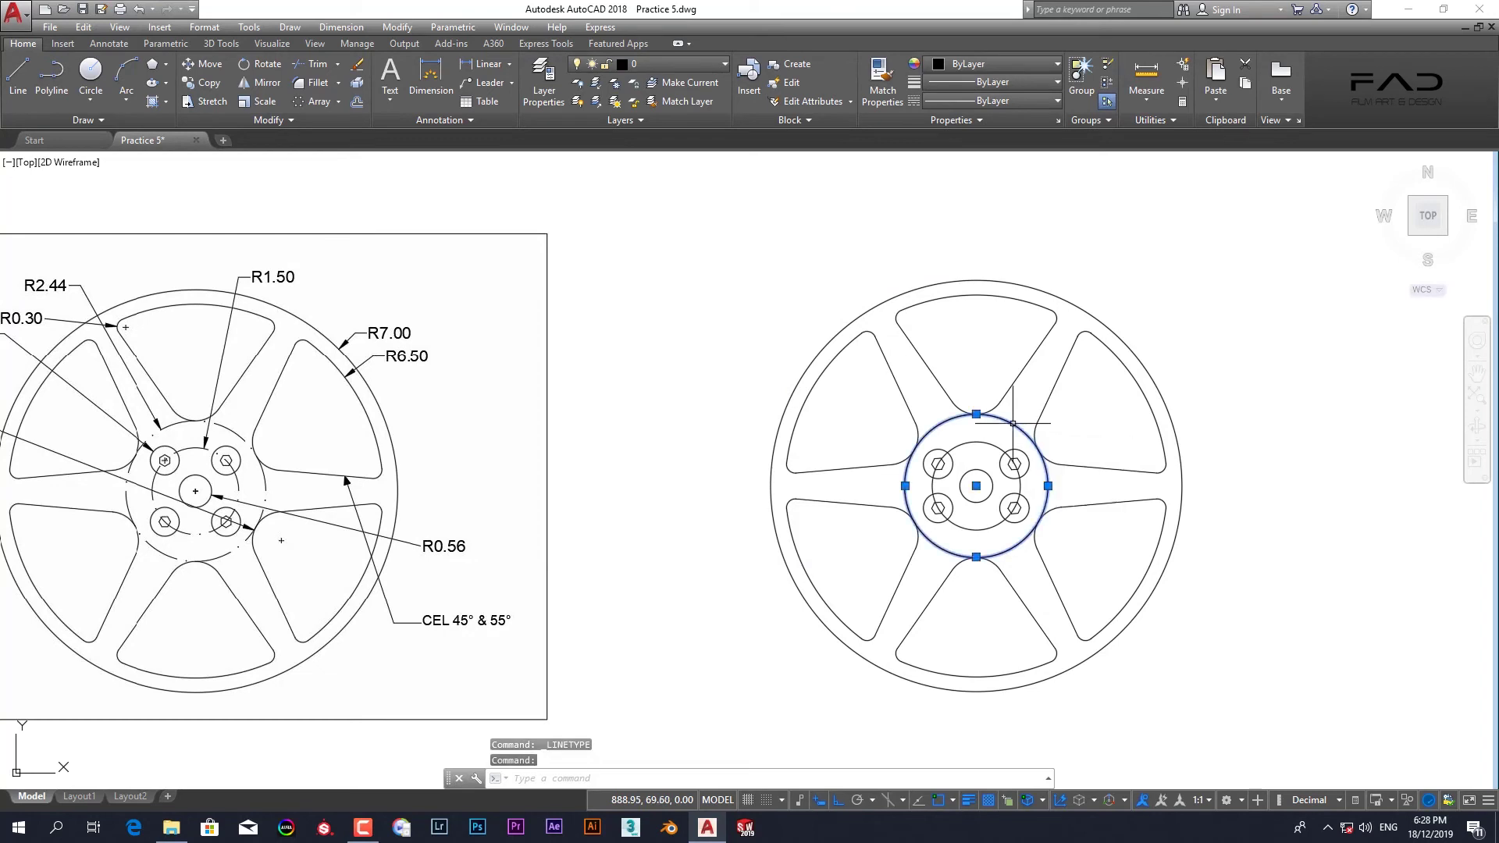
pyautogui.click(1015, 101)
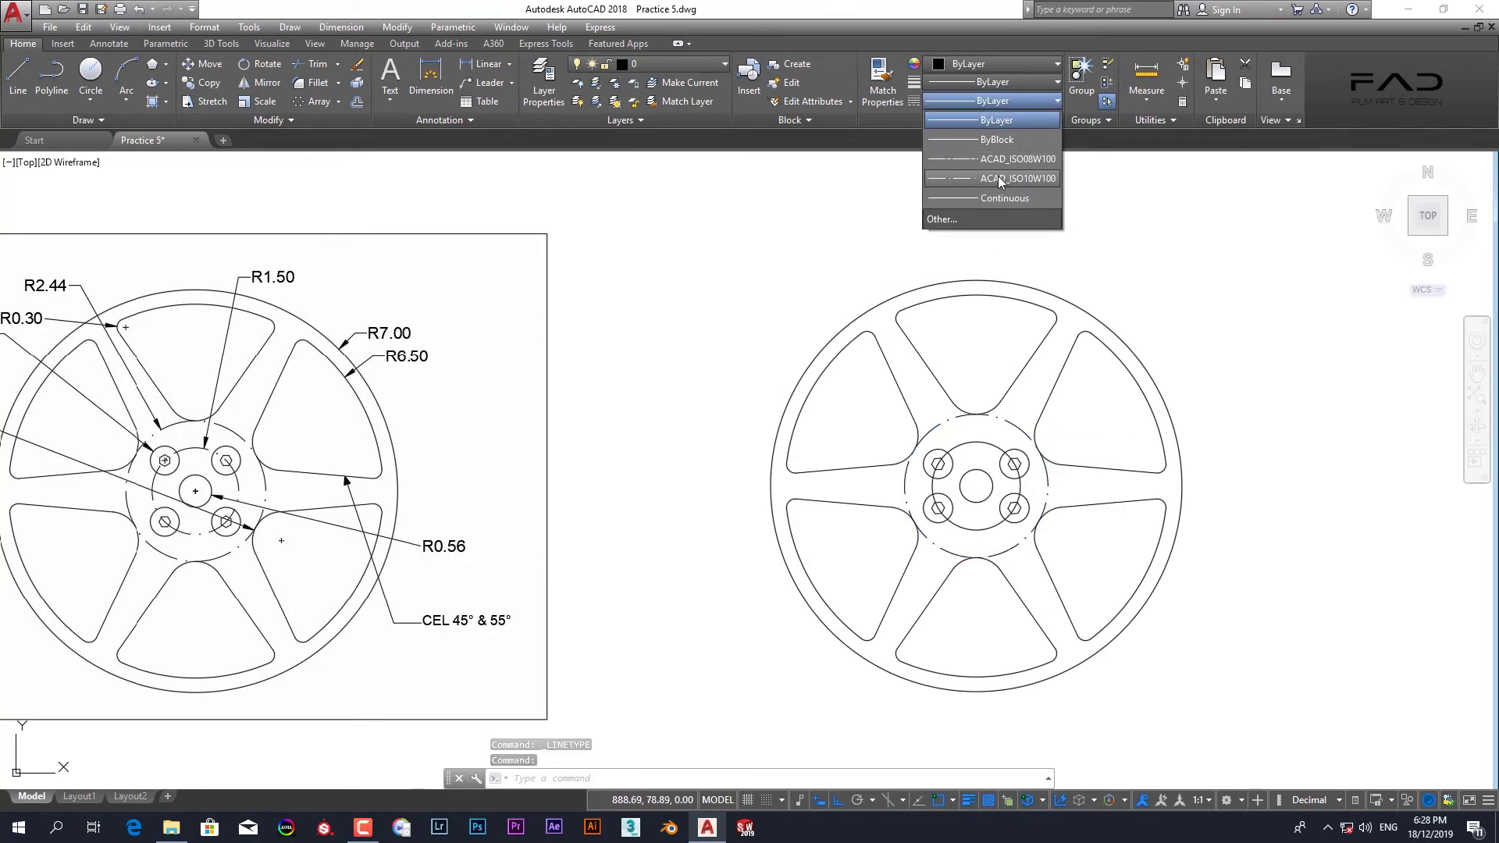
pyautogui.click(998, 179)
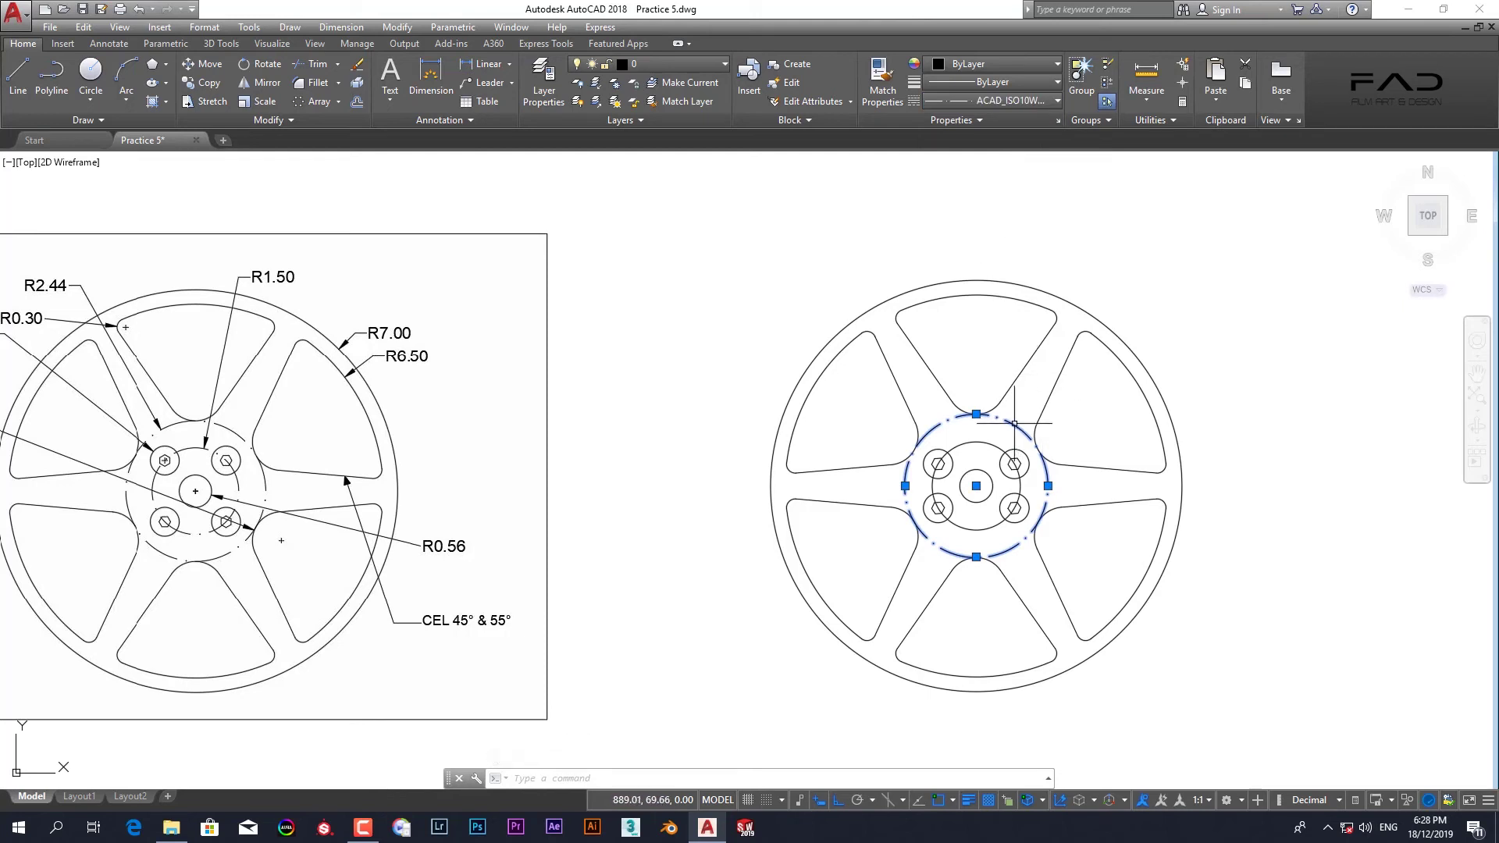
pyautogui.click(970, 101)
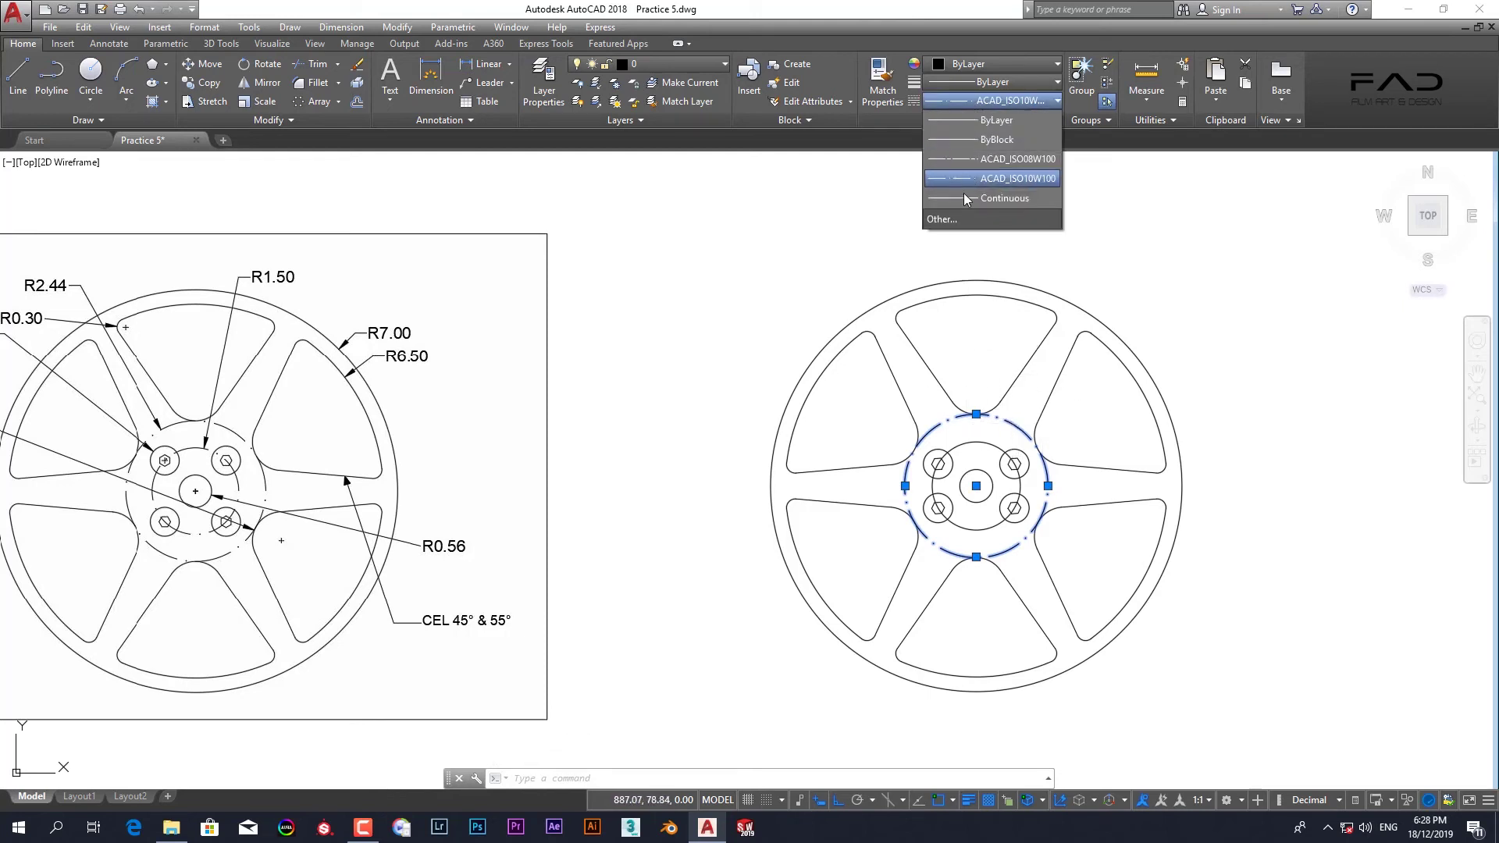
pyautogui.click(943, 219)
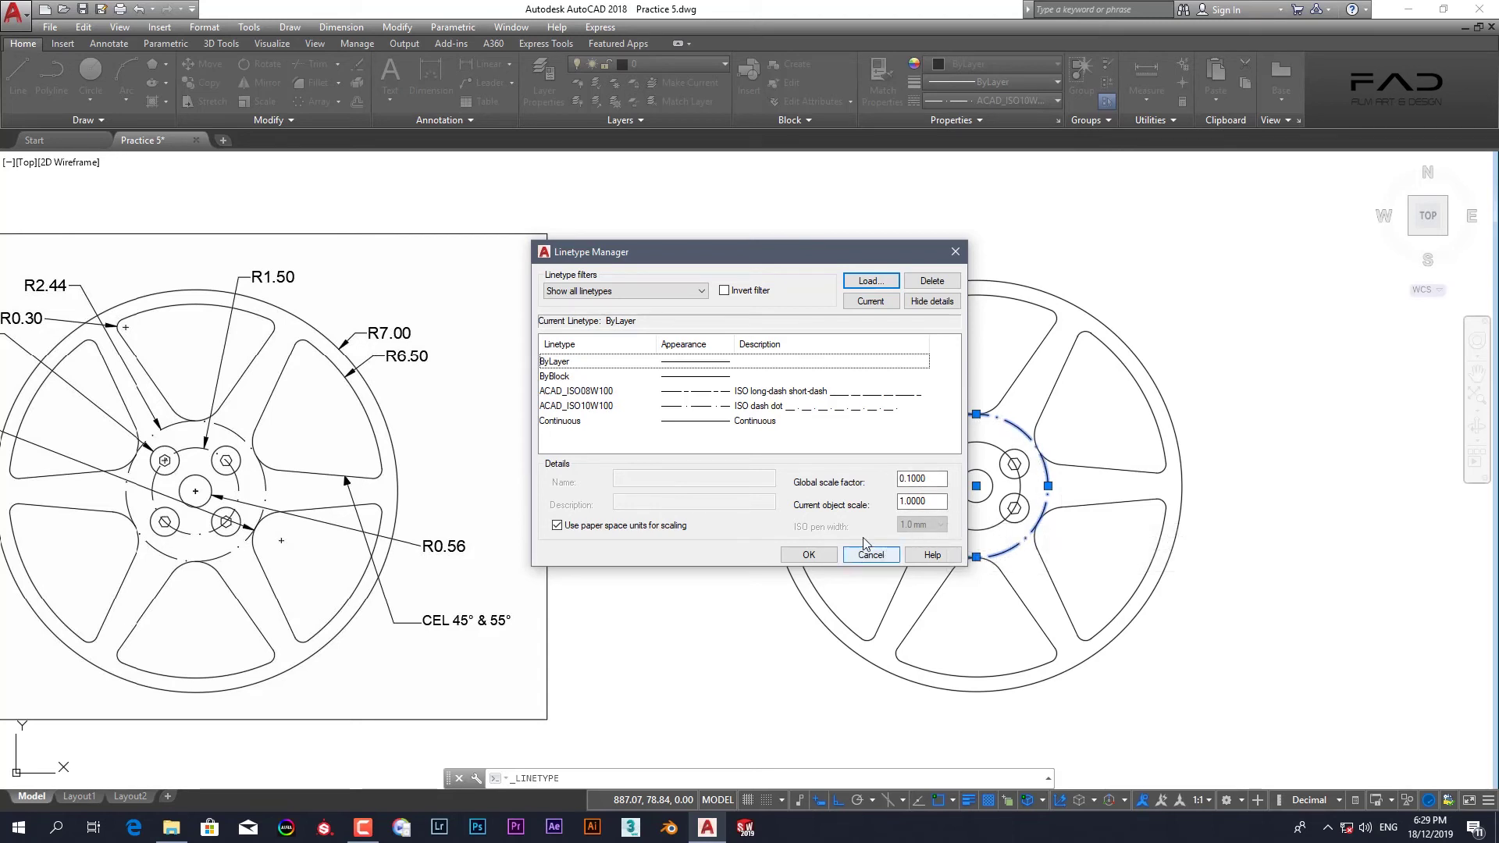
# - Change the global linetype scale factor to 0.0100 and apply it
pyautogui.click(906, 479)
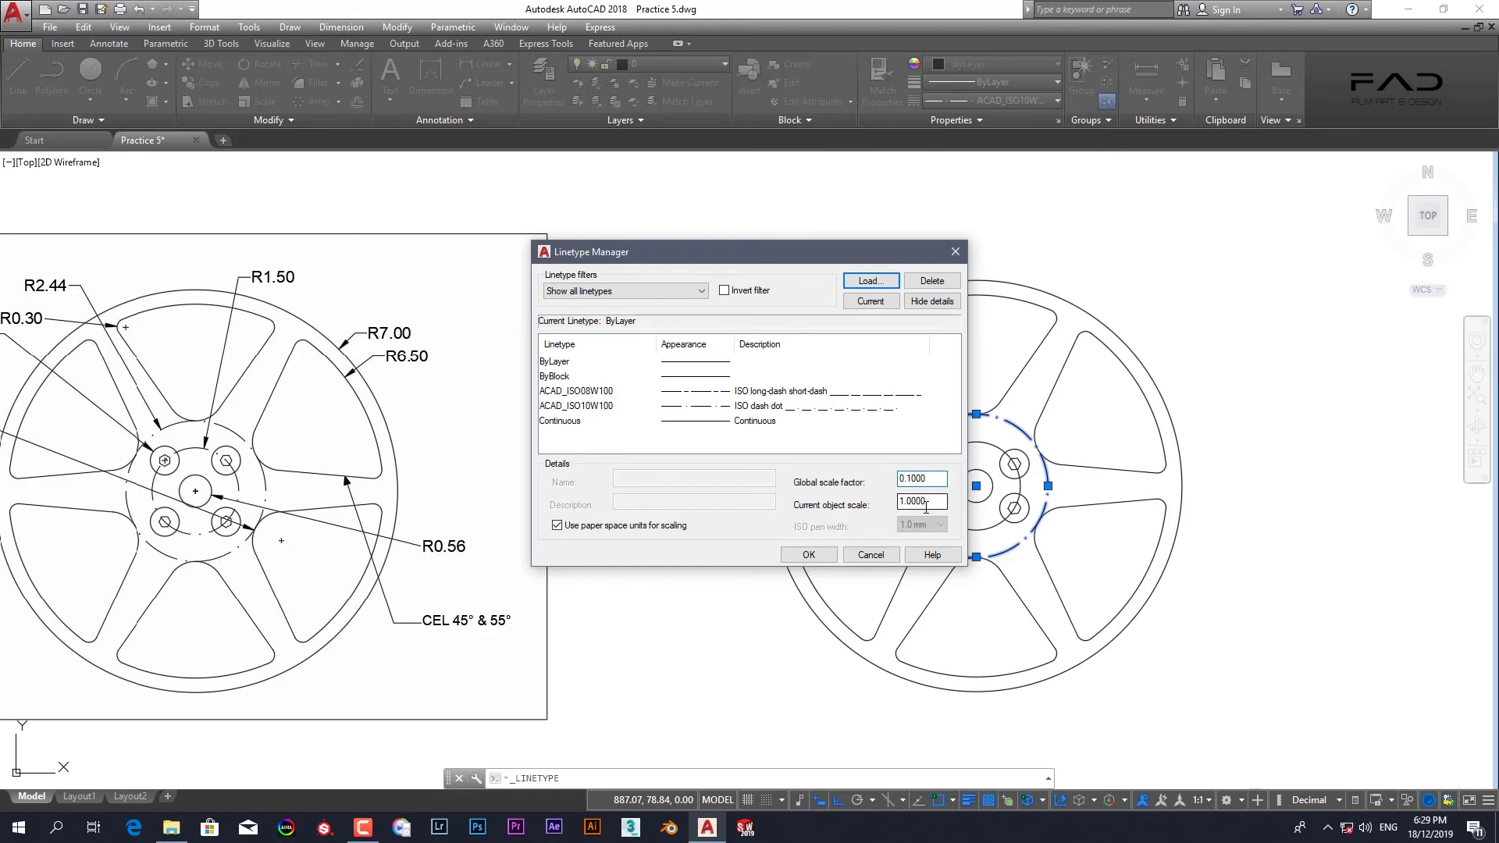
pyautogui.write('0')
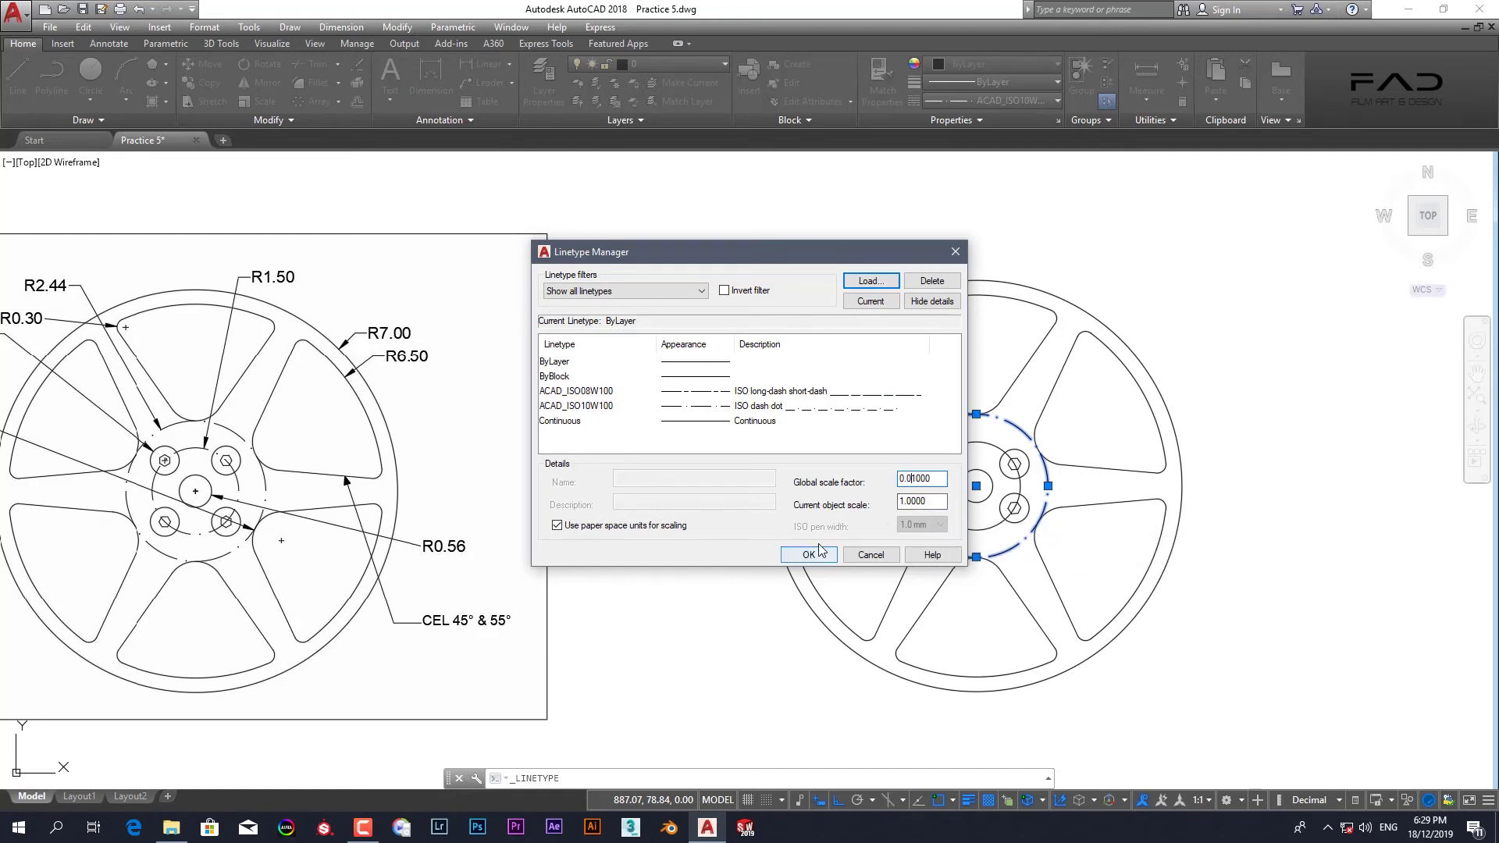
pyautogui.click(816, 556)
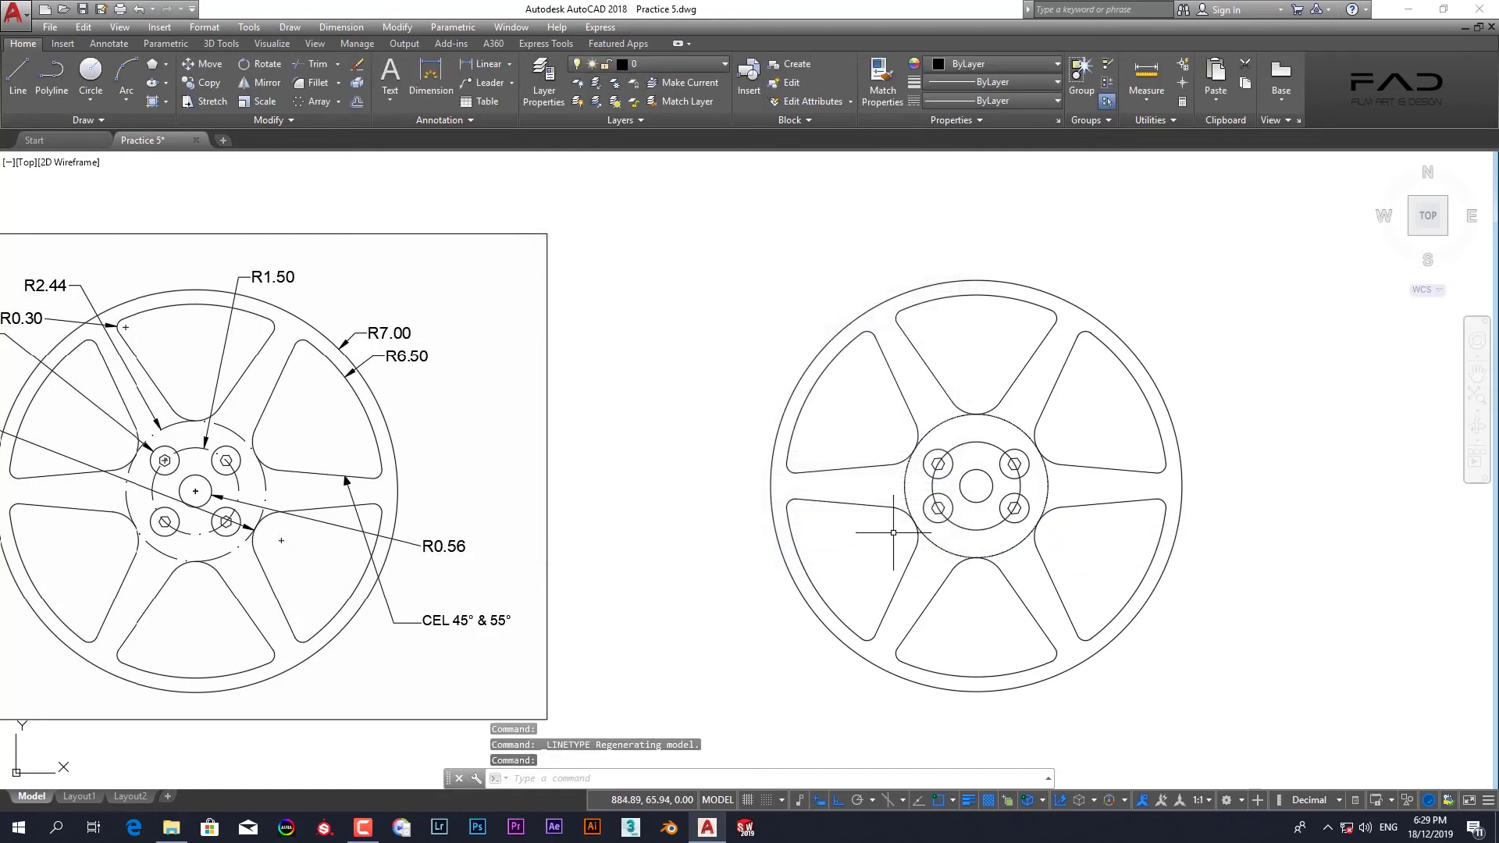
# - Adjust the global linetype scale factor again in the Linetype Manager
pyautogui.scroll(6, 968, 470)
pyautogui.scroll(2, 803, 334)
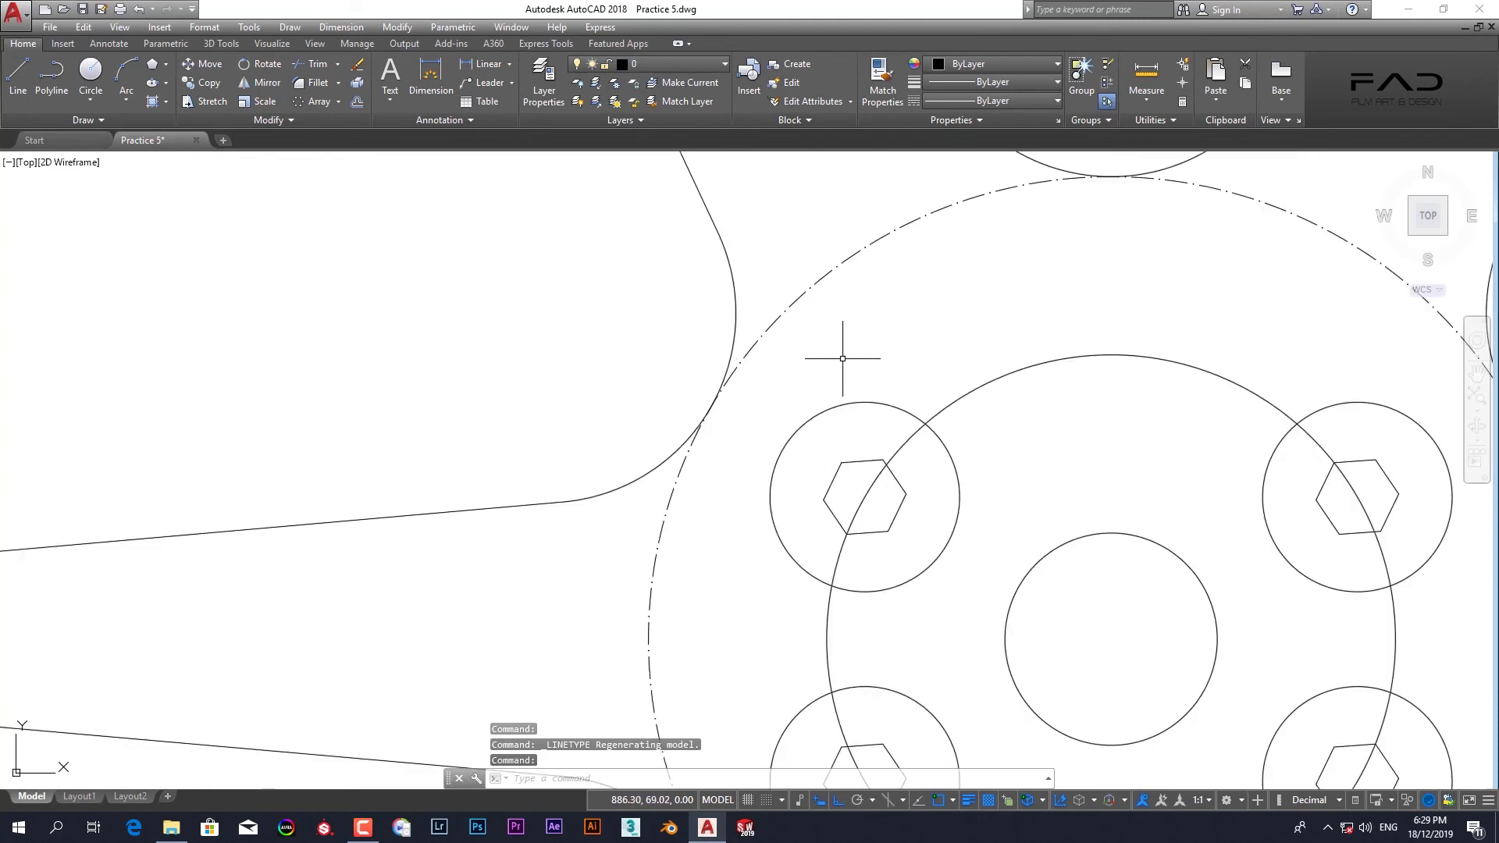
pyautogui.scroll(-2, 863, 344)
pyautogui.scroll(-2, 1101, 453)
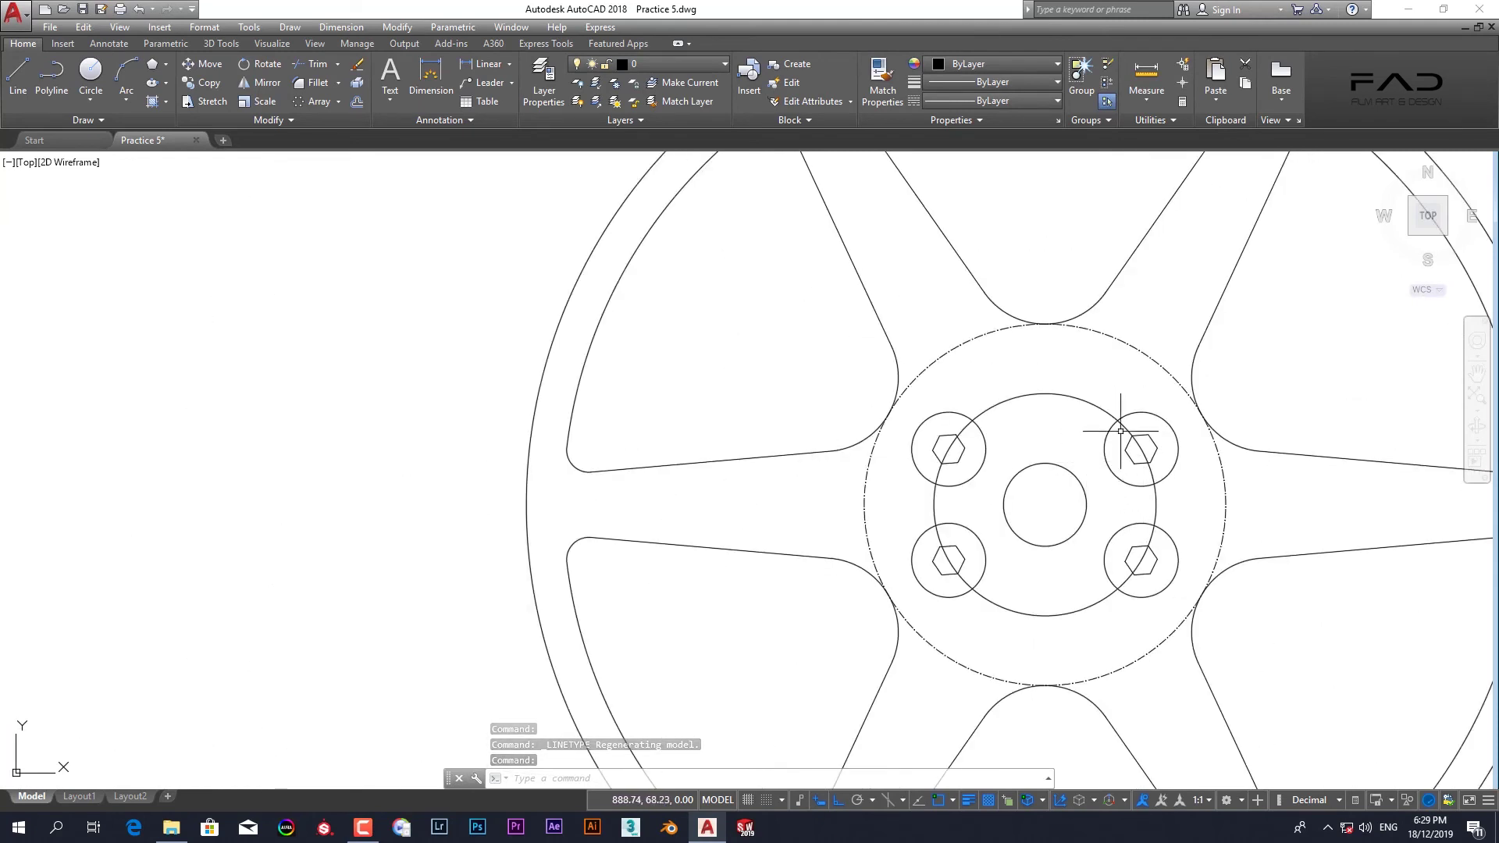
pyautogui.click(1138, 352)
pyautogui.click(960, 95)
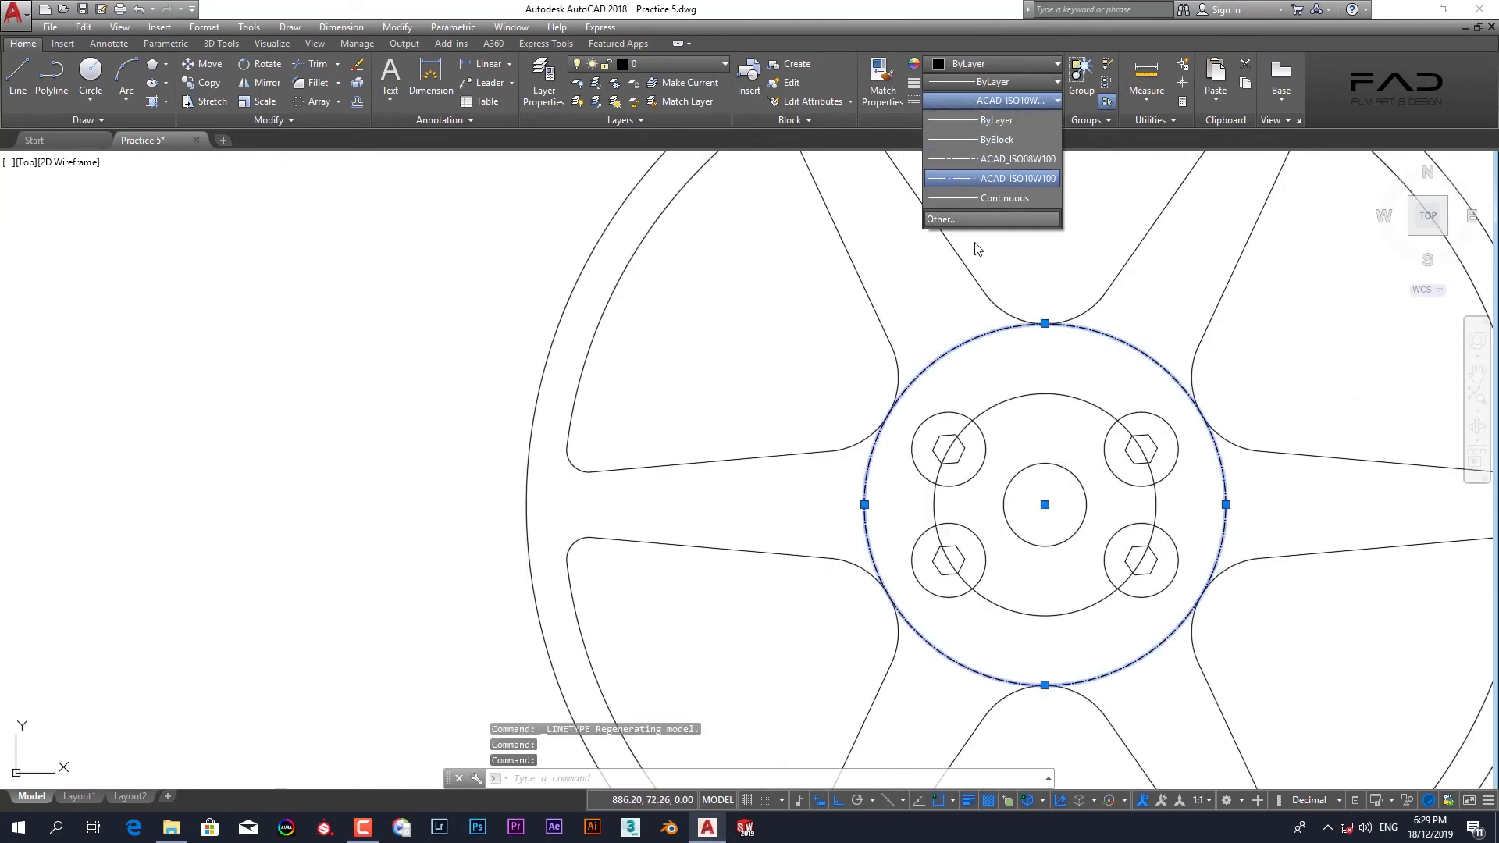
pyautogui.click(946, 217)
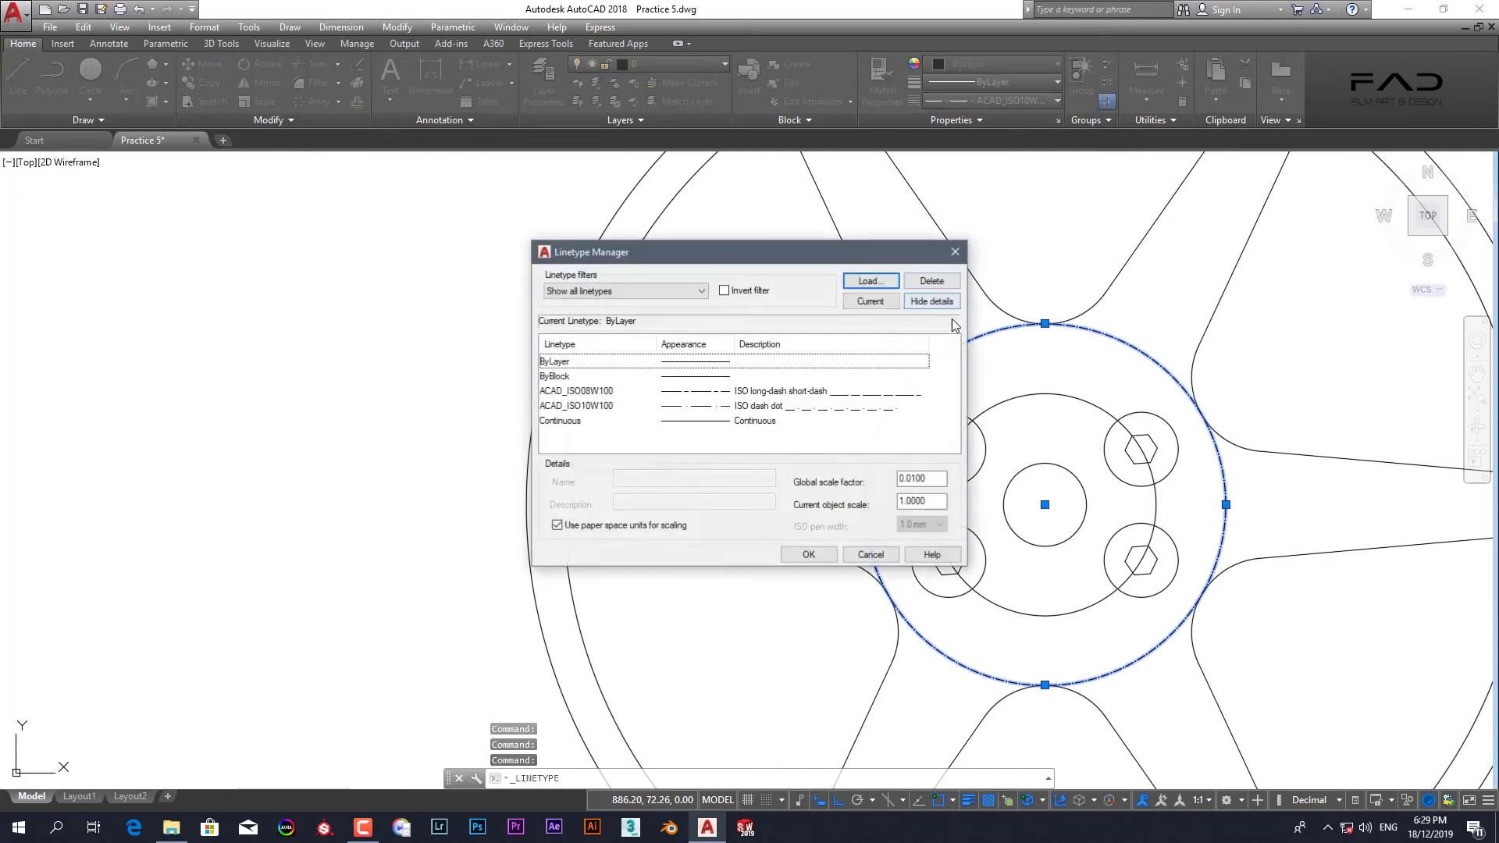
pyautogui.click(914, 479)
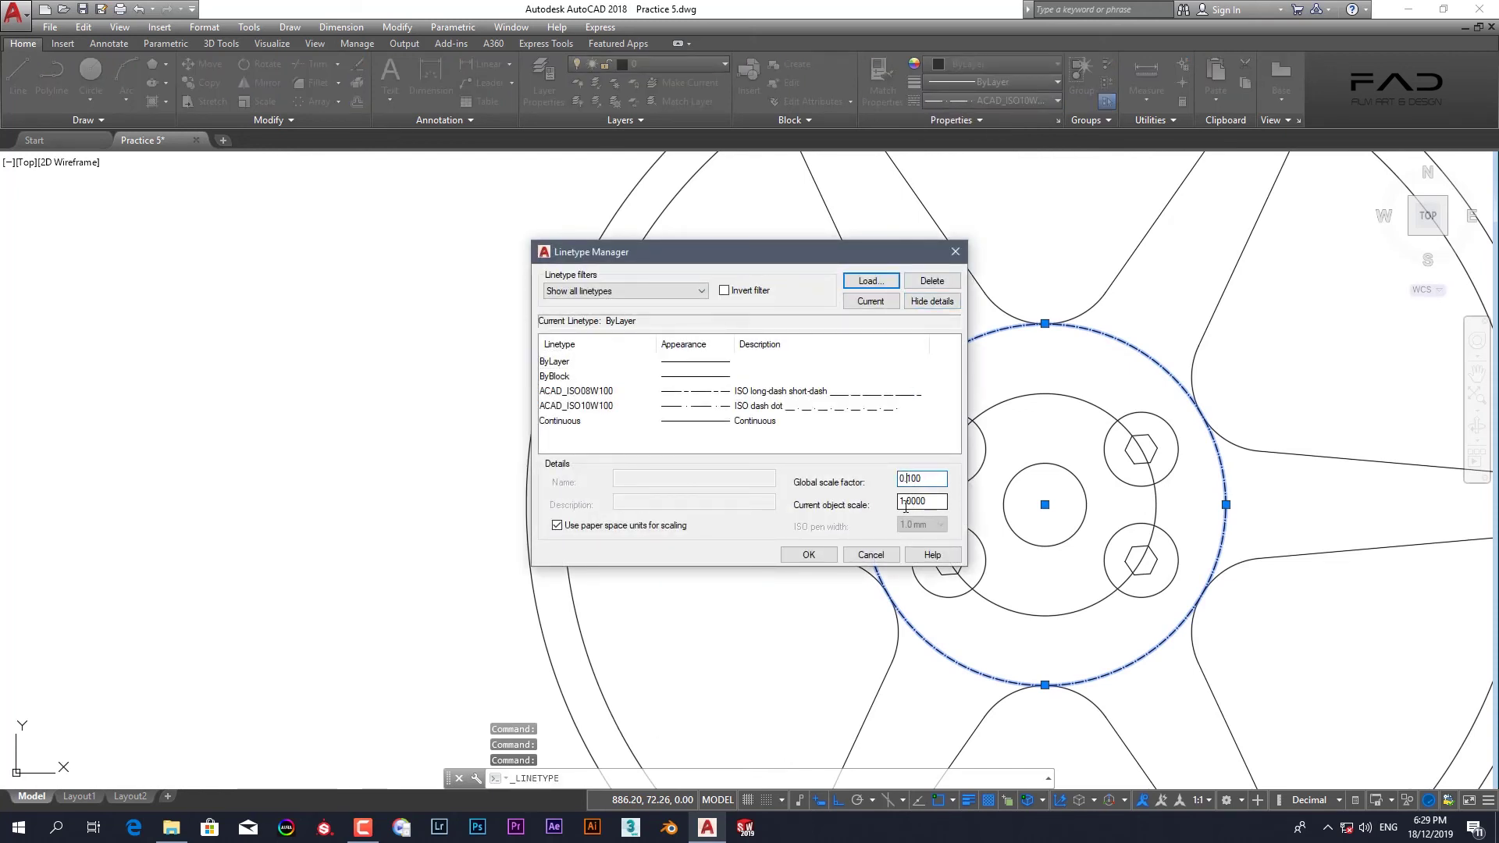
pyautogui.click(809, 555)
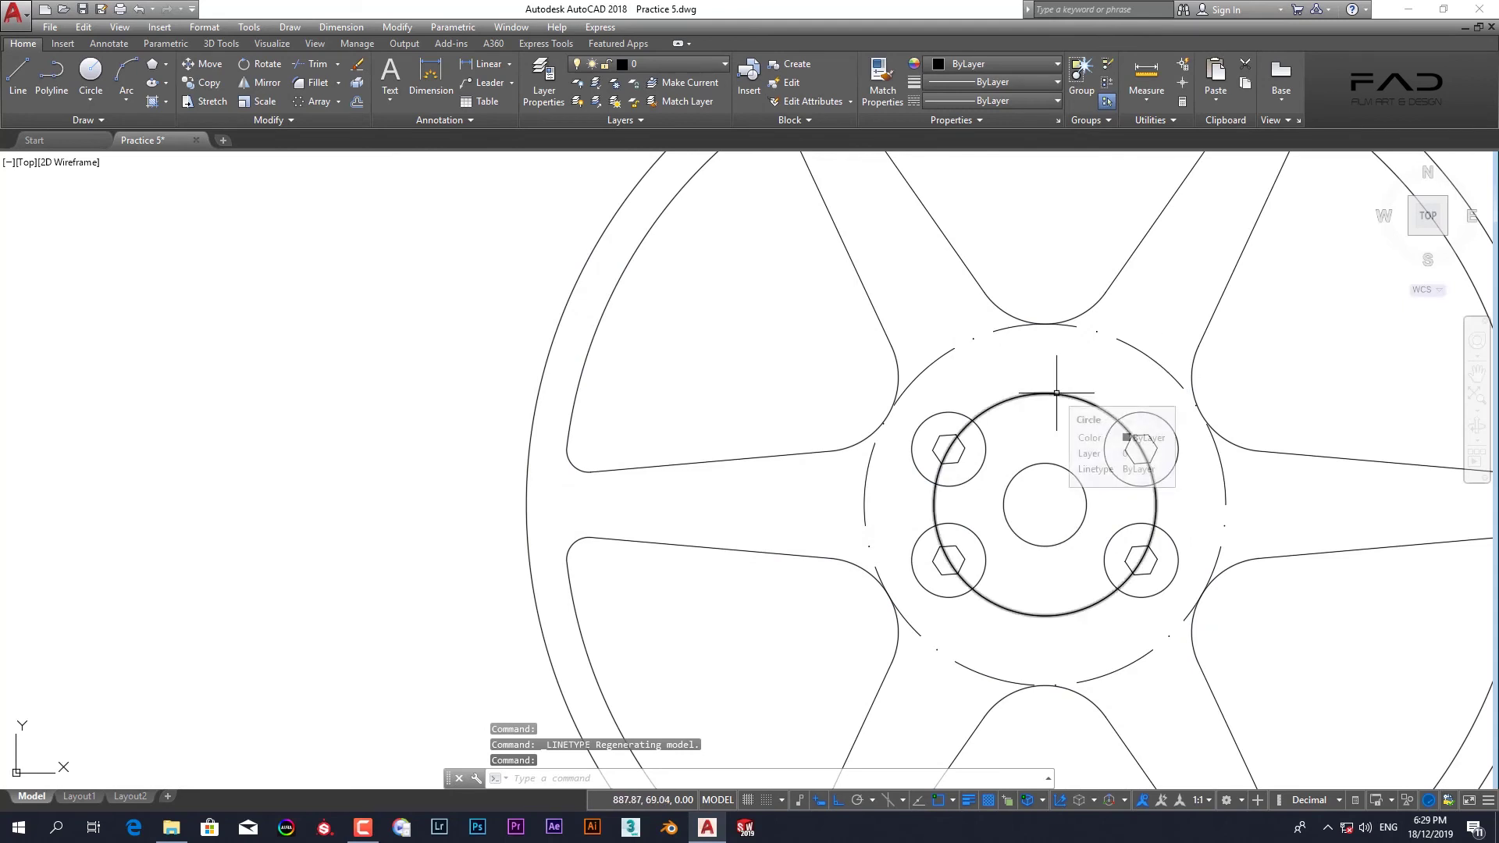
# - Set the bolt-pattern circle and small hub circle to ACAD_ISO10W100 dash-dot
pyautogui.click(1047, 395)
pyautogui.click(960, 102)
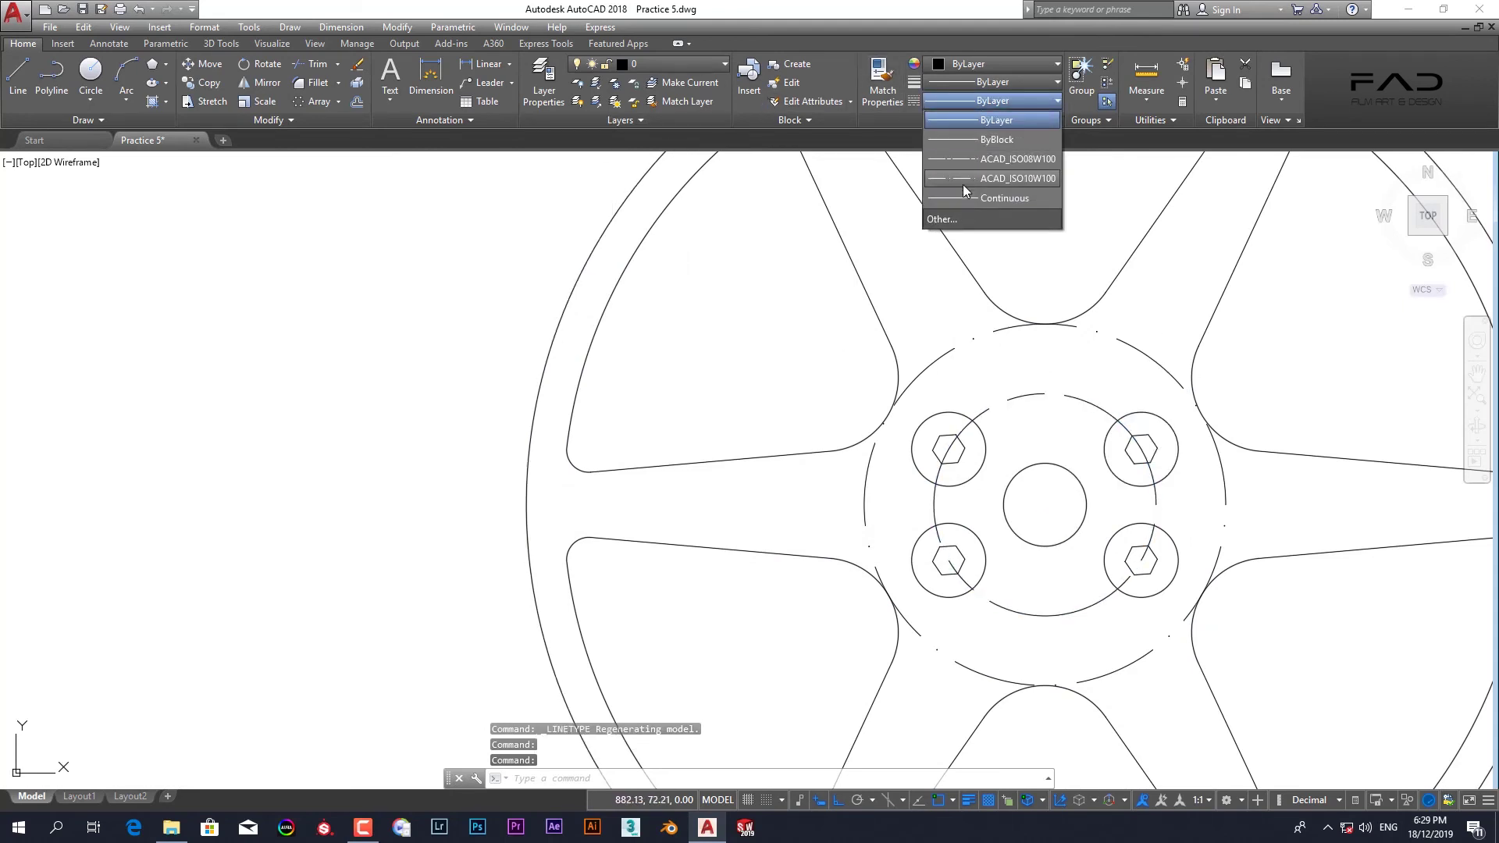
pyautogui.click(968, 178)
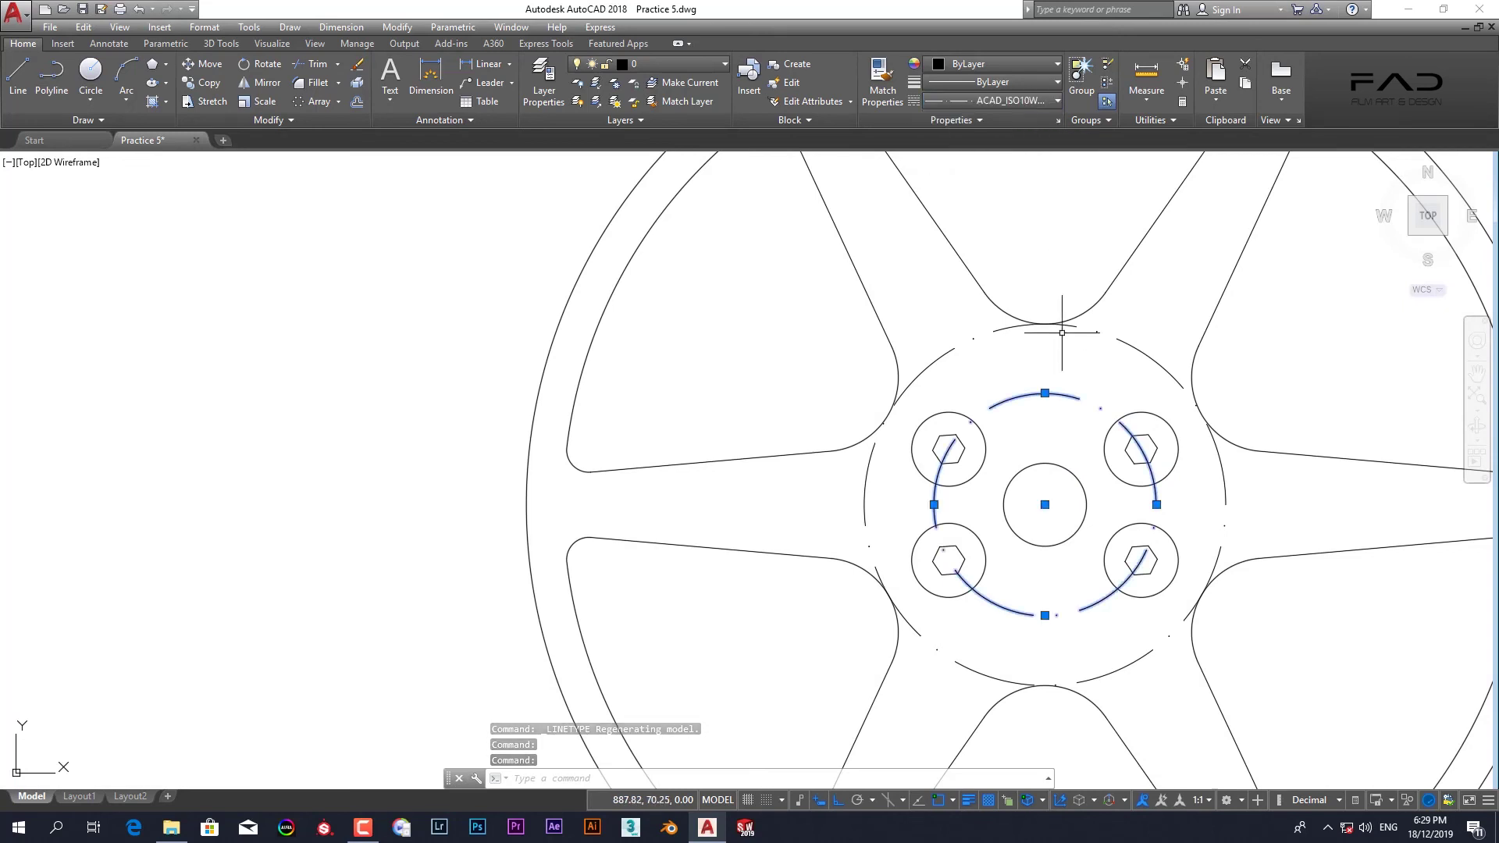
pyautogui.click(985, 101)
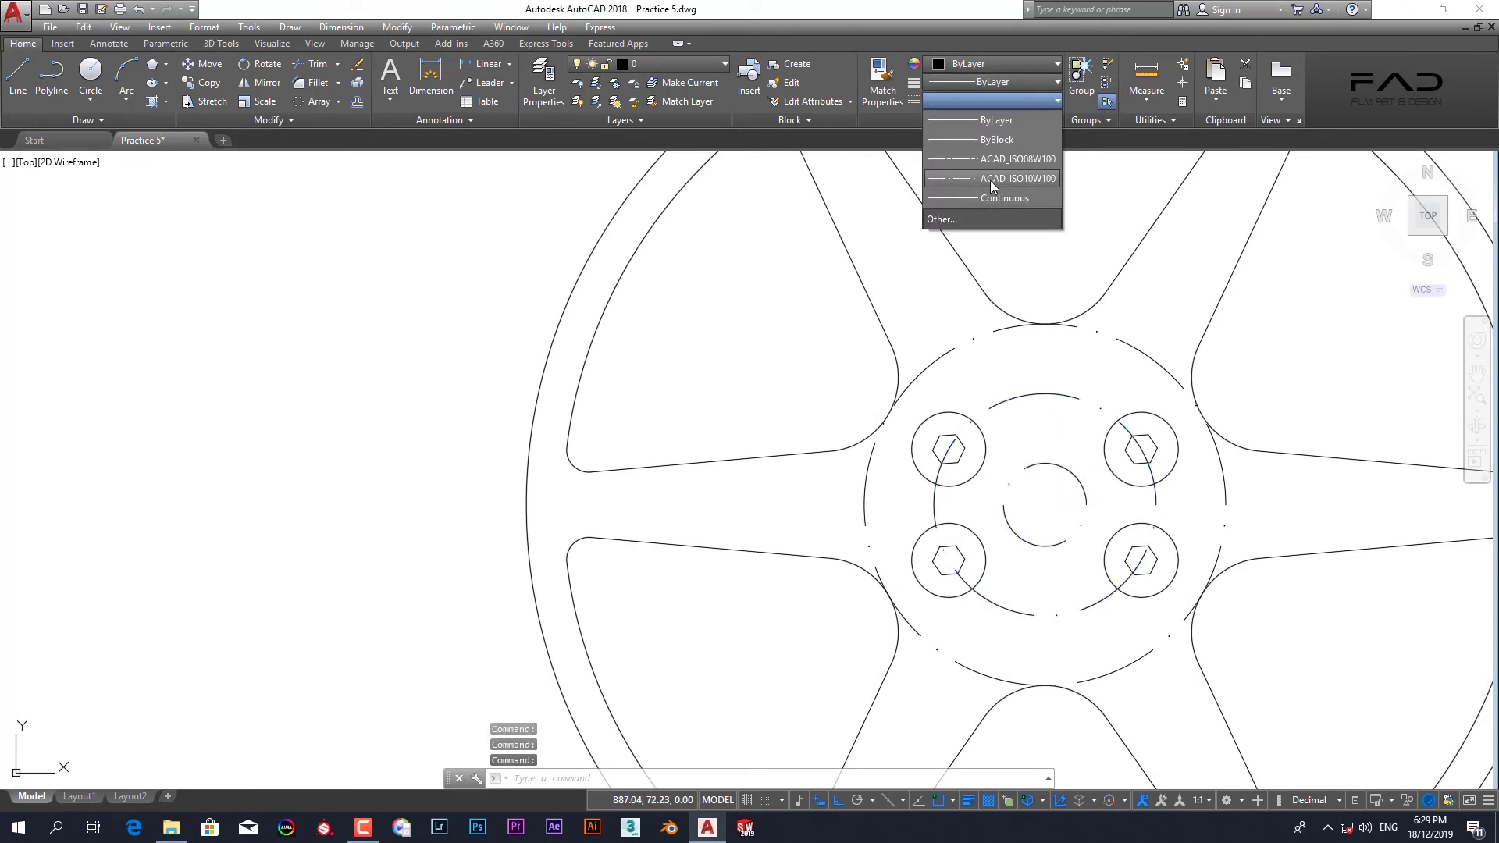
pyautogui.click(990, 180)
pyautogui.scroll(-2, 1156, 328)
pyautogui.scroll(-4, 1155, 328)
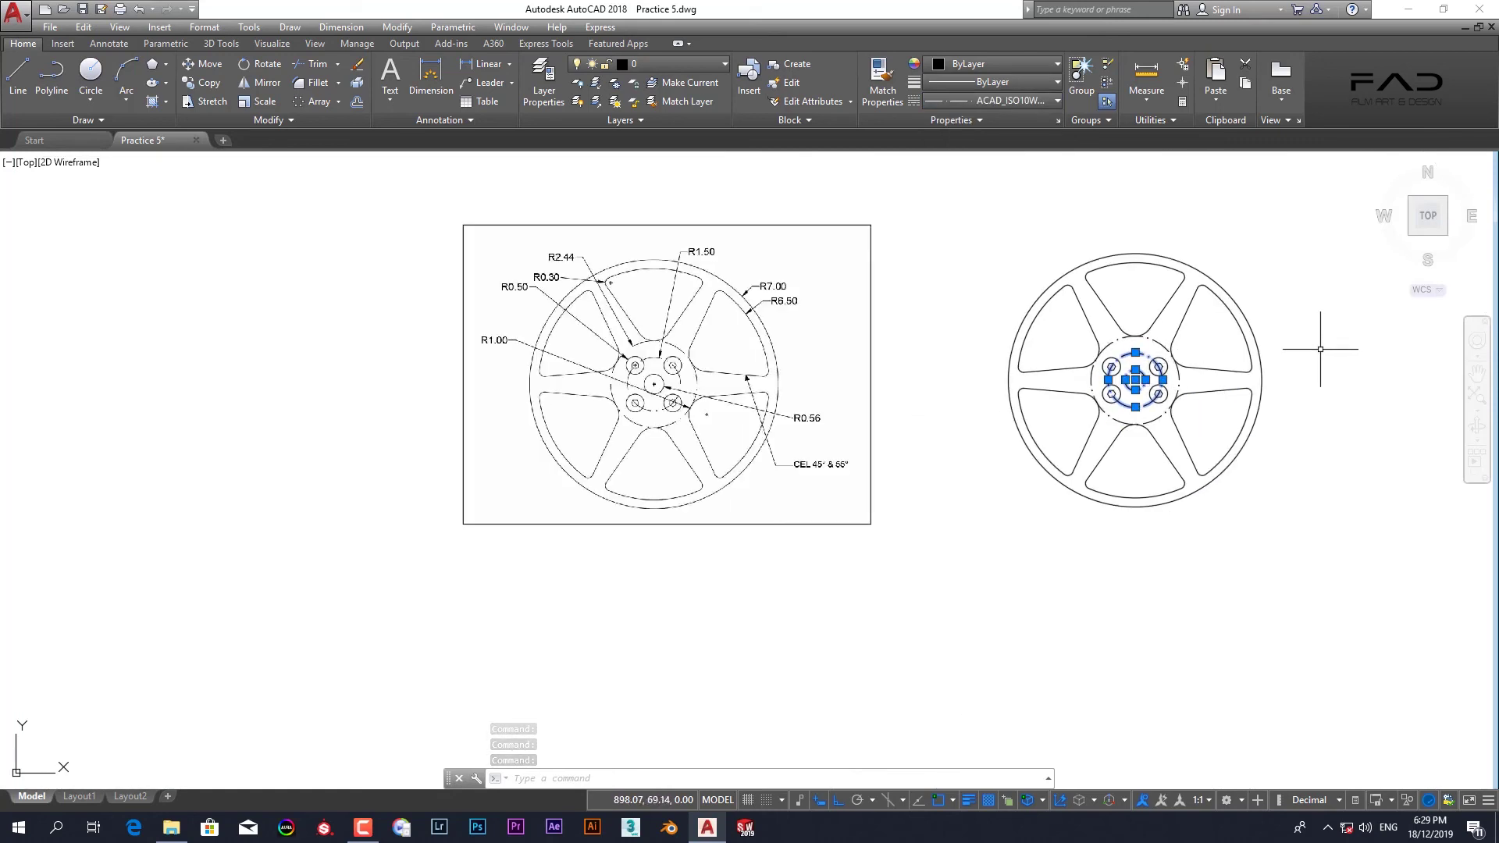
pyautogui.press('Escape')
pyautogui.scroll(2, 1298, 318)
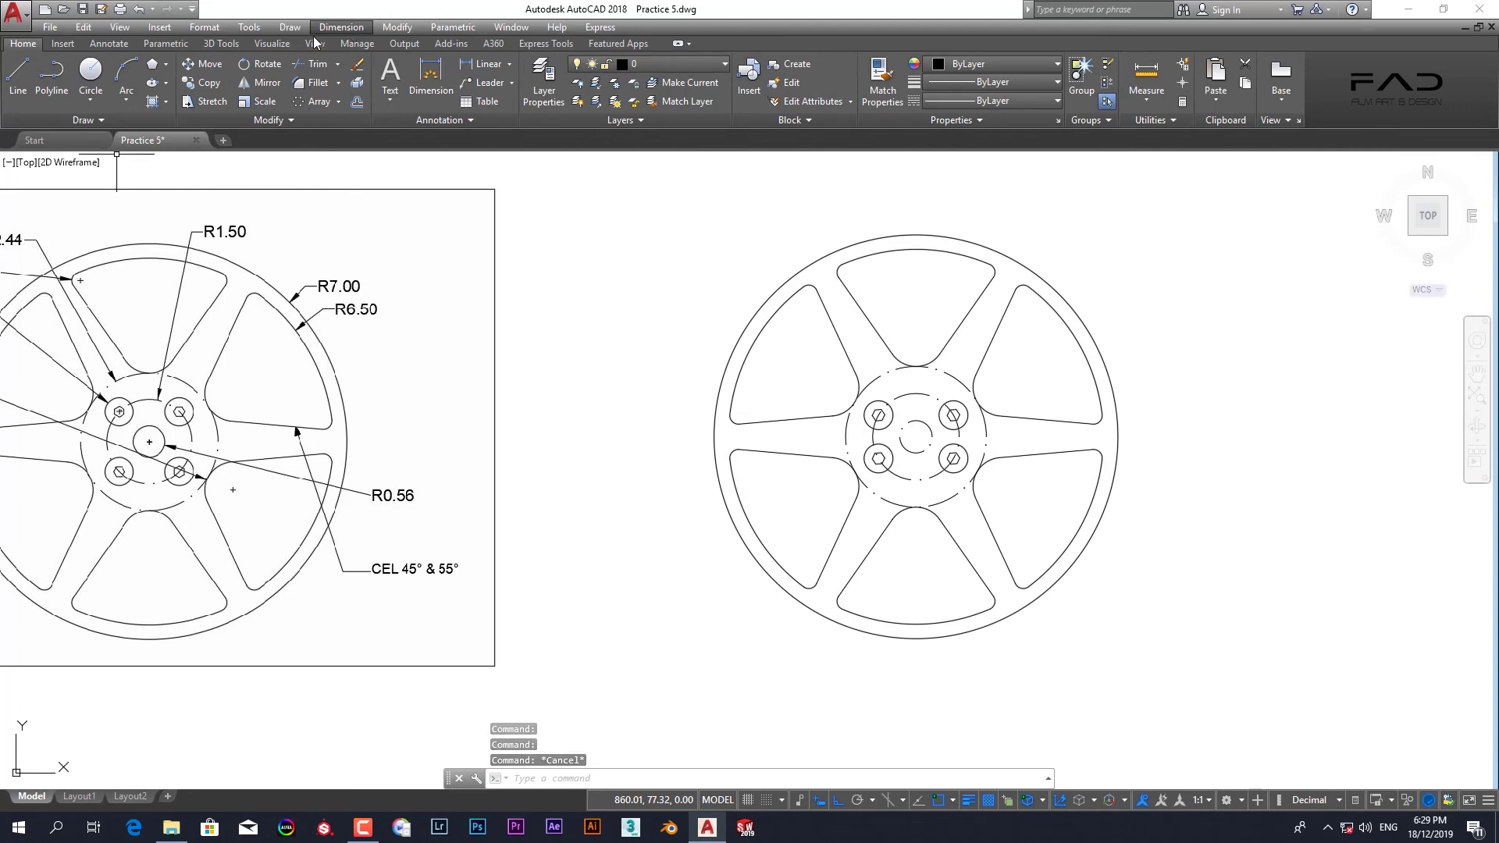
pyautogui.click(207, 29)
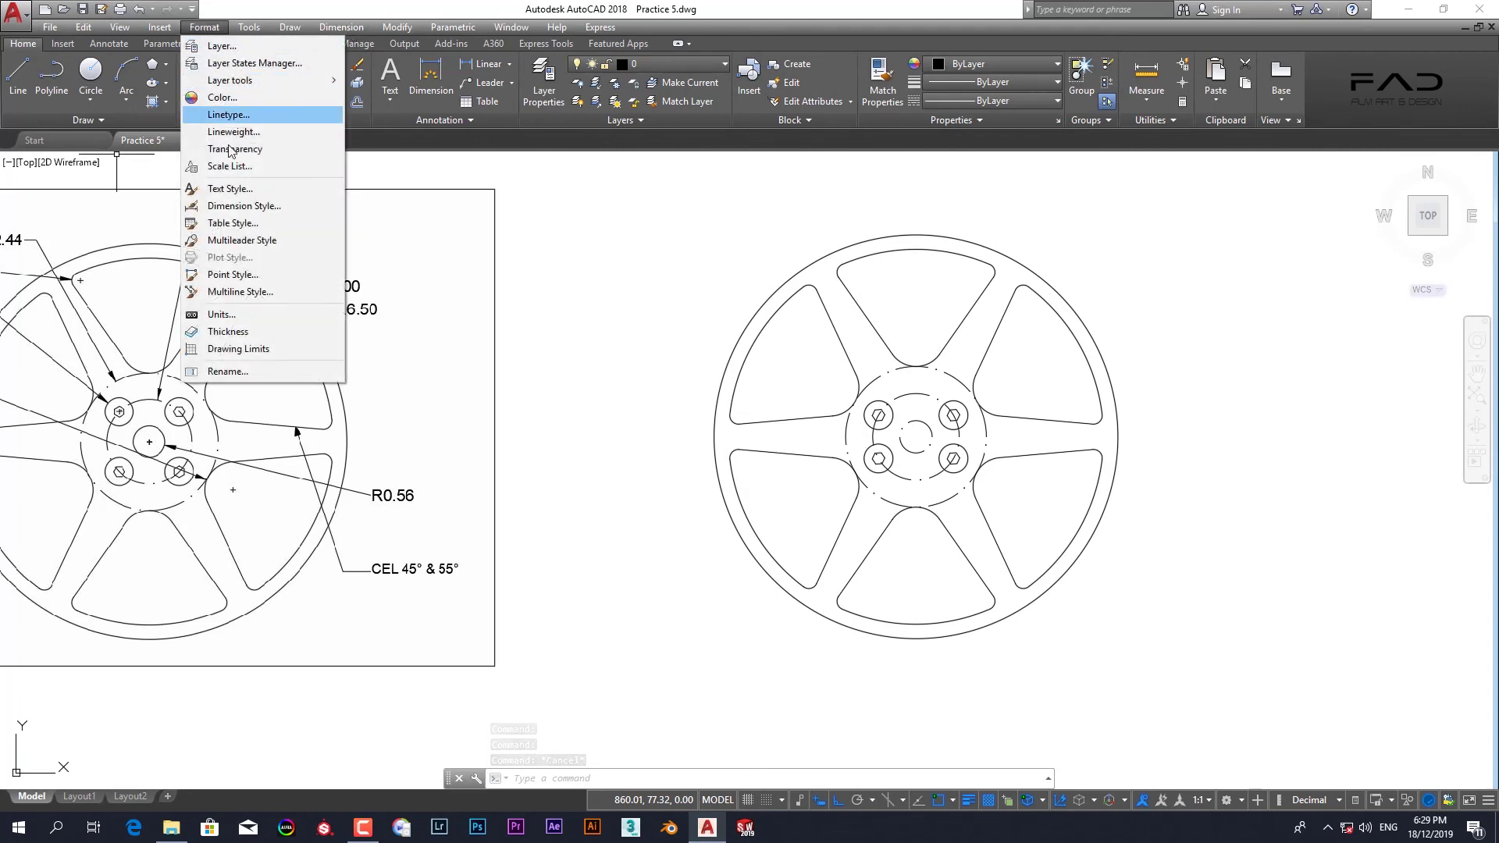
pyautogui.click(238, 206)
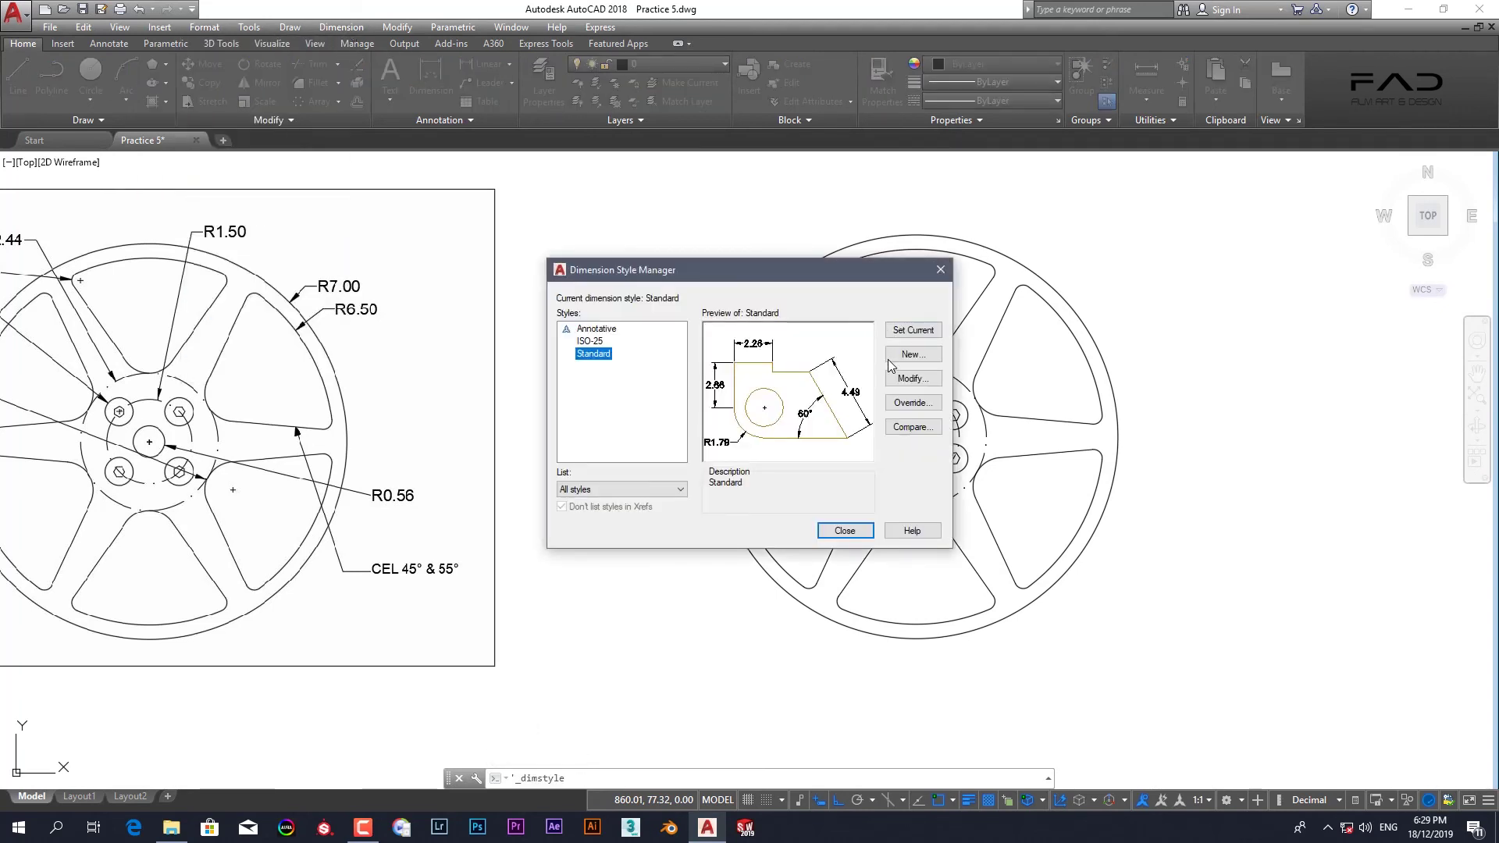
pyautogui.click(918, 386)
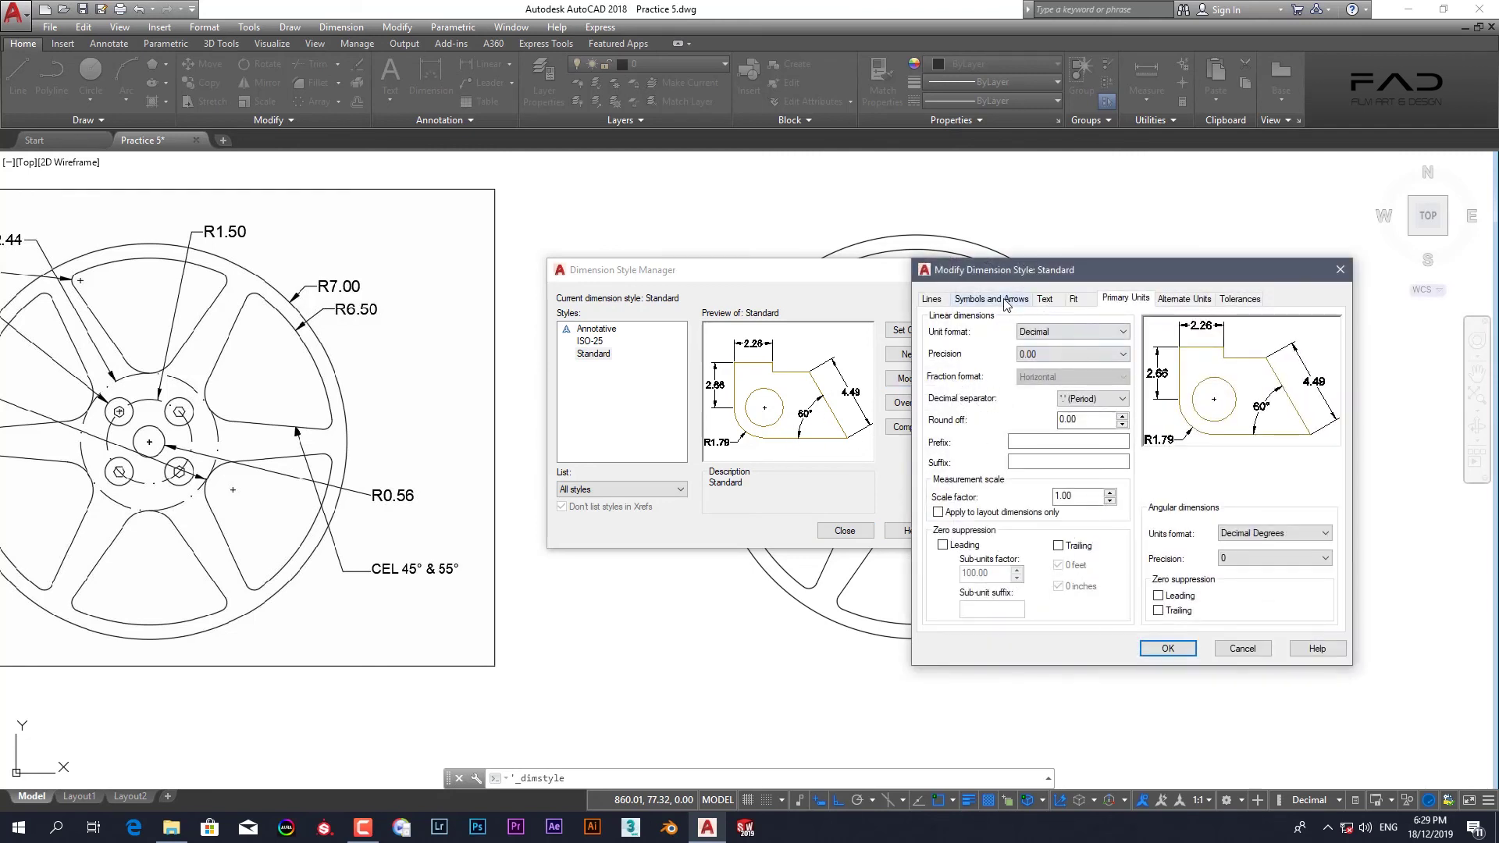
pyautogui.click(990, 298)
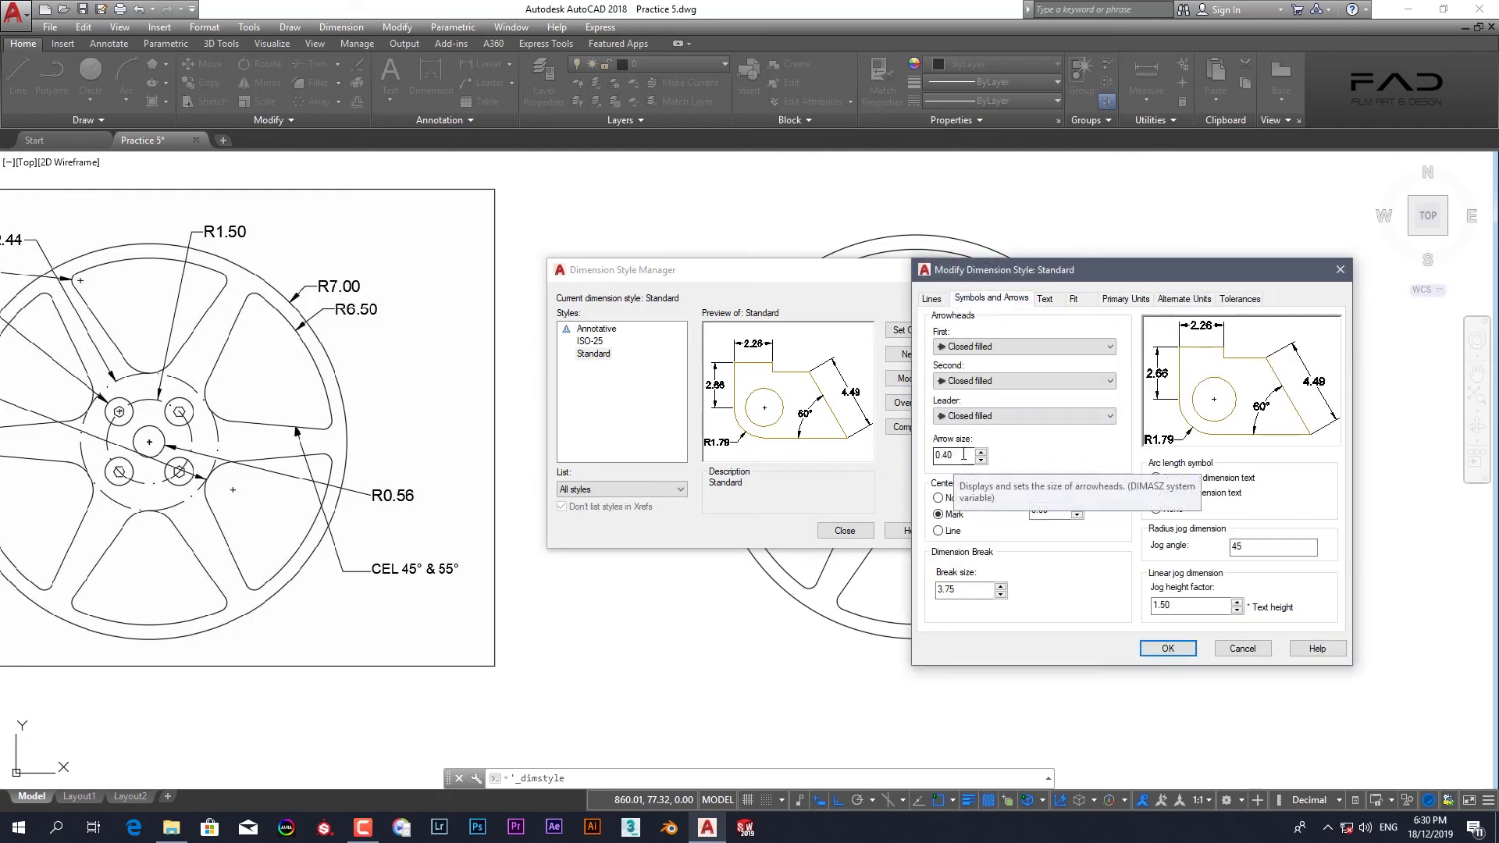
pyautogui.click(1126, 301)
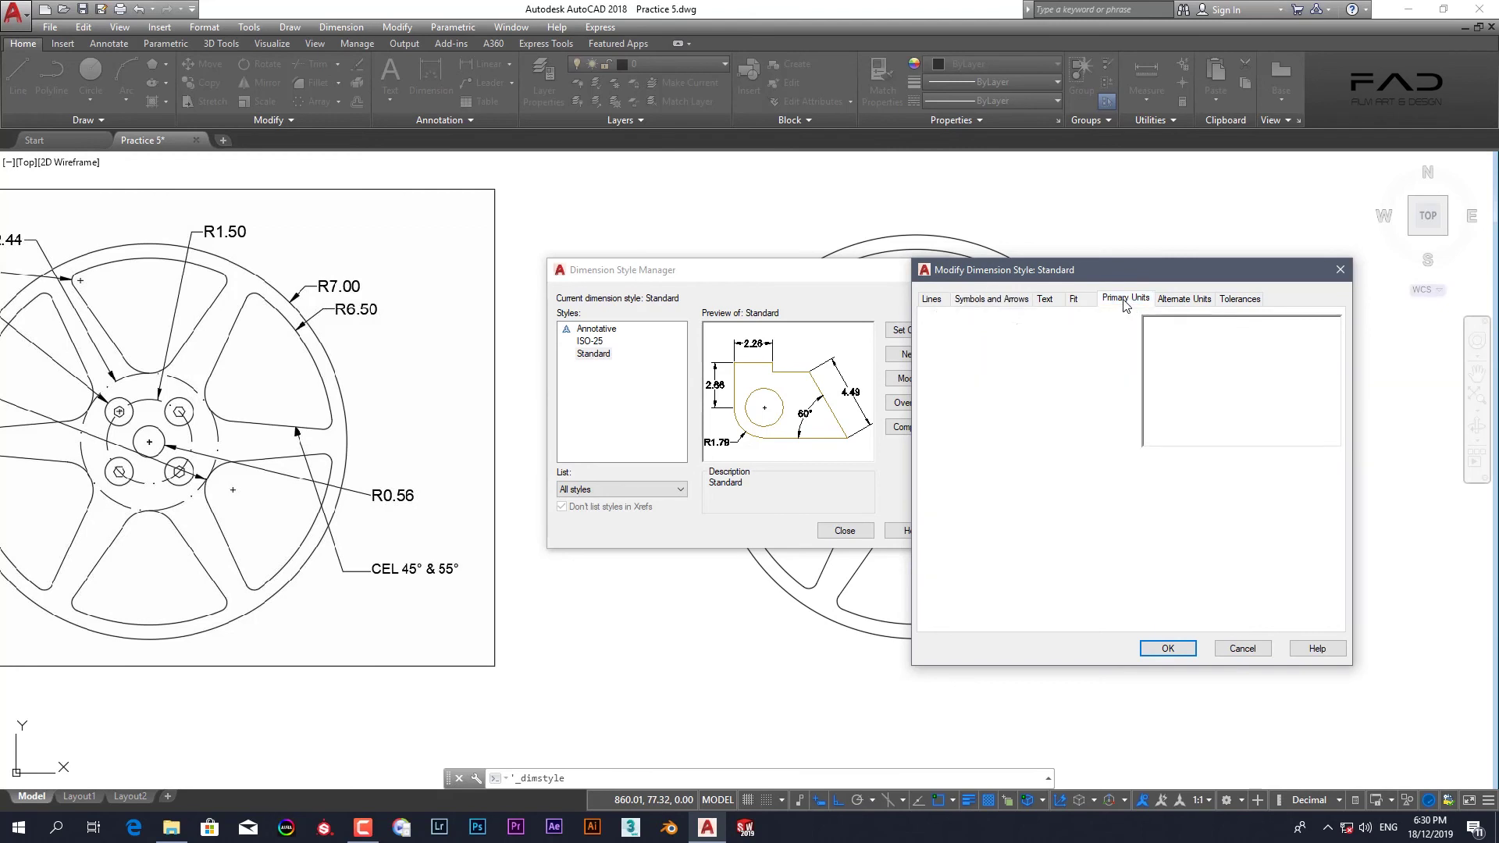
pyautogui.click(1051, 301)
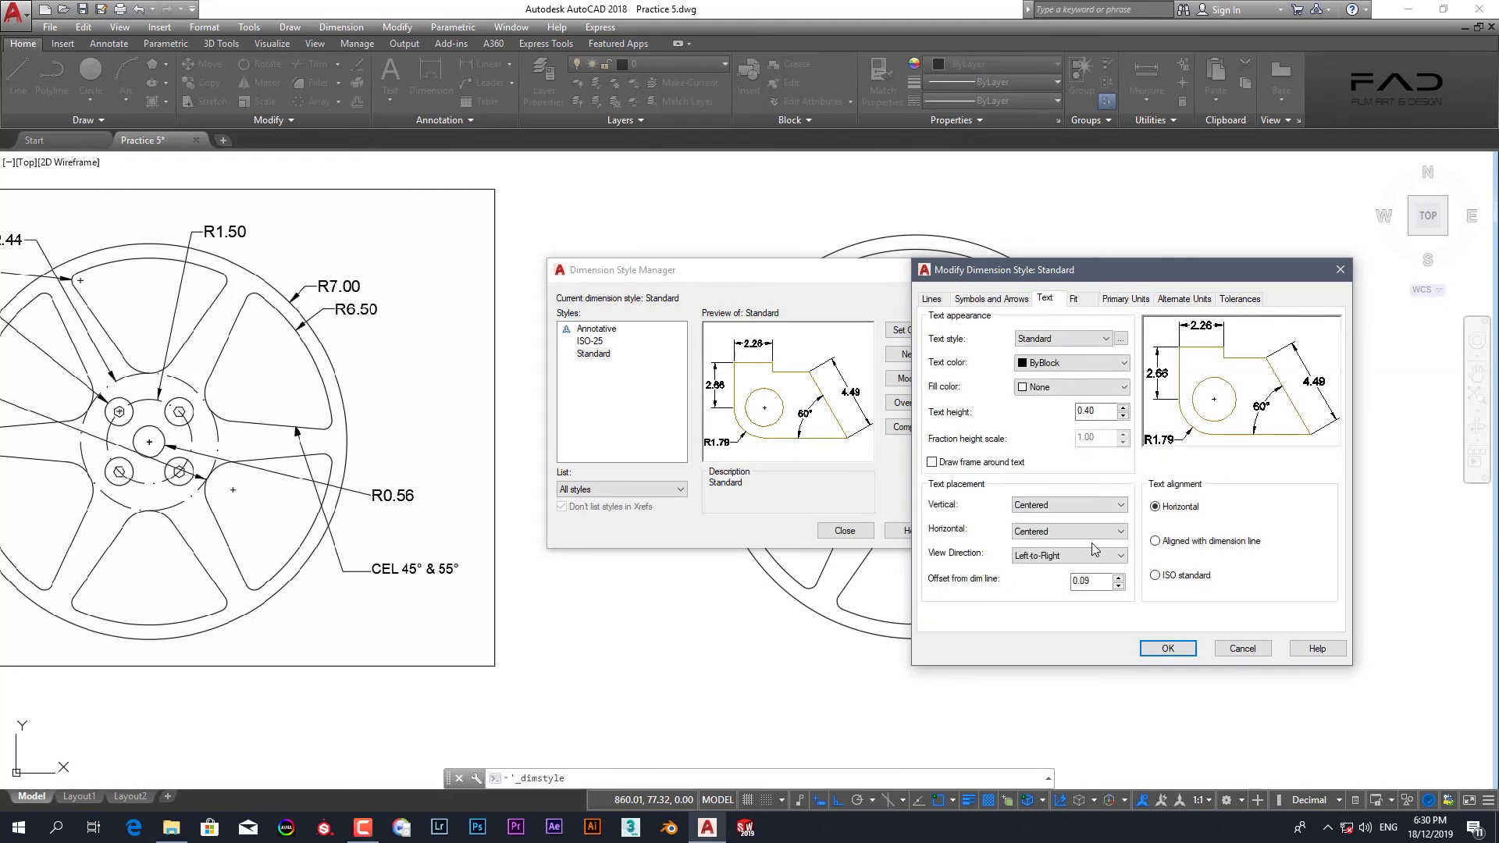
pyautogui.click(1168, 651)
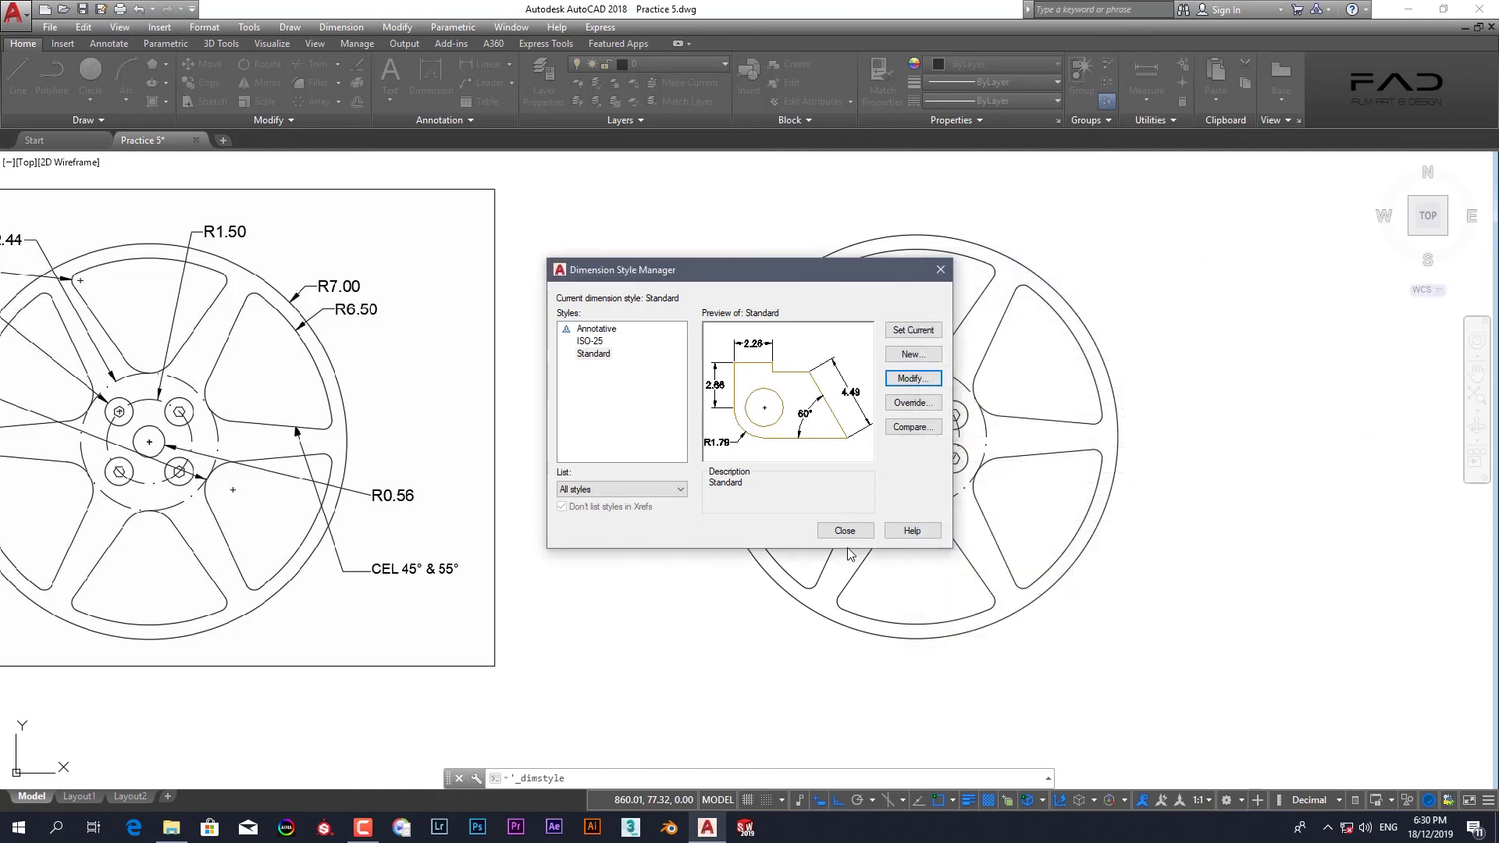
pyautogui.click(846, 531)
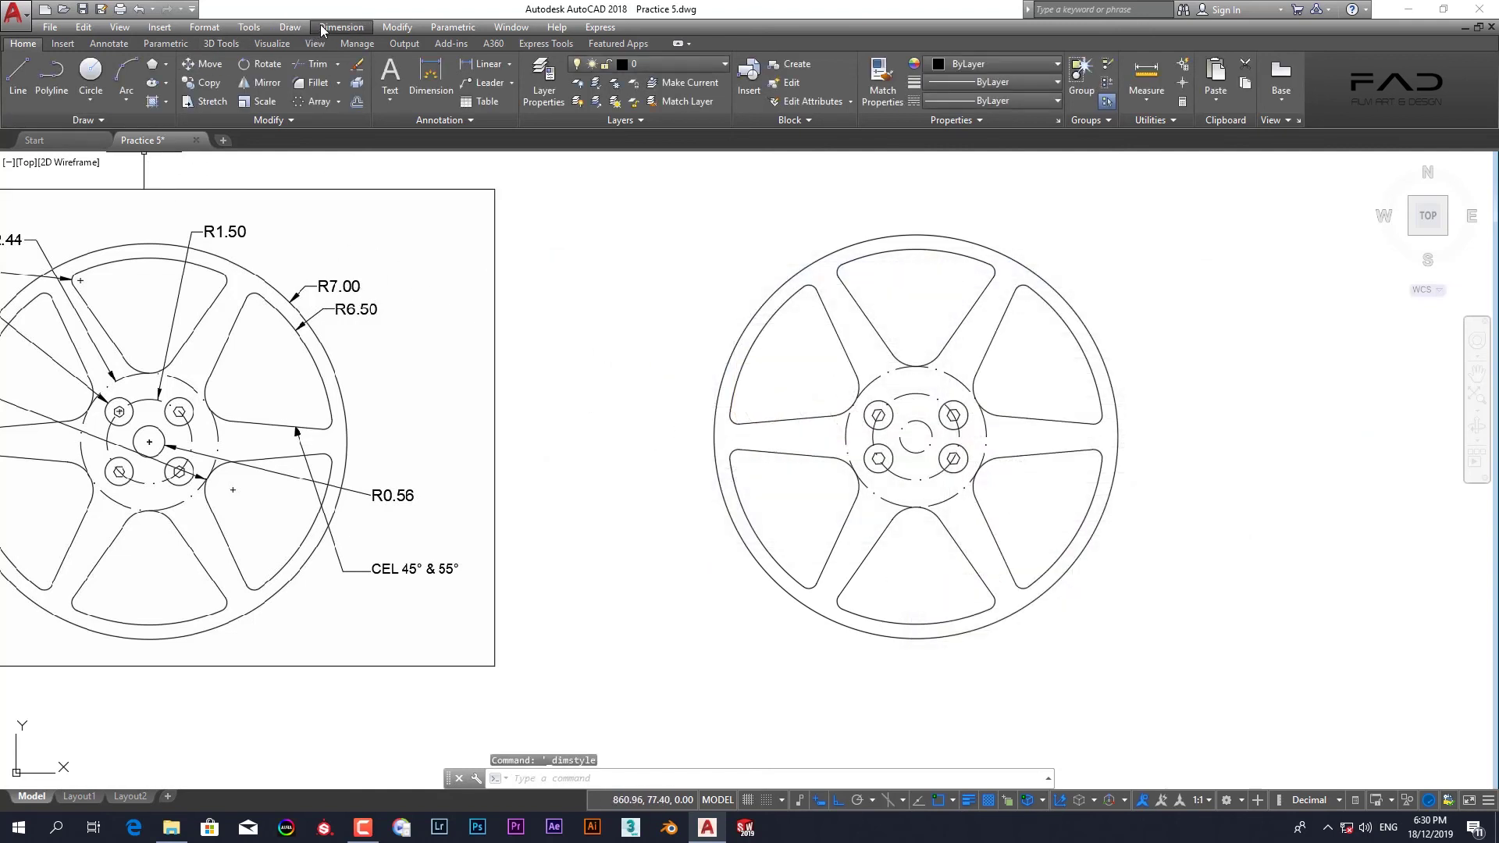
# - Add radius dimensions R7.00 and R6.50 to the rim circles and R2.44 to the bolt circle
pyautogui.click(290, 27)
pyautogui.moveTo(340, 27)
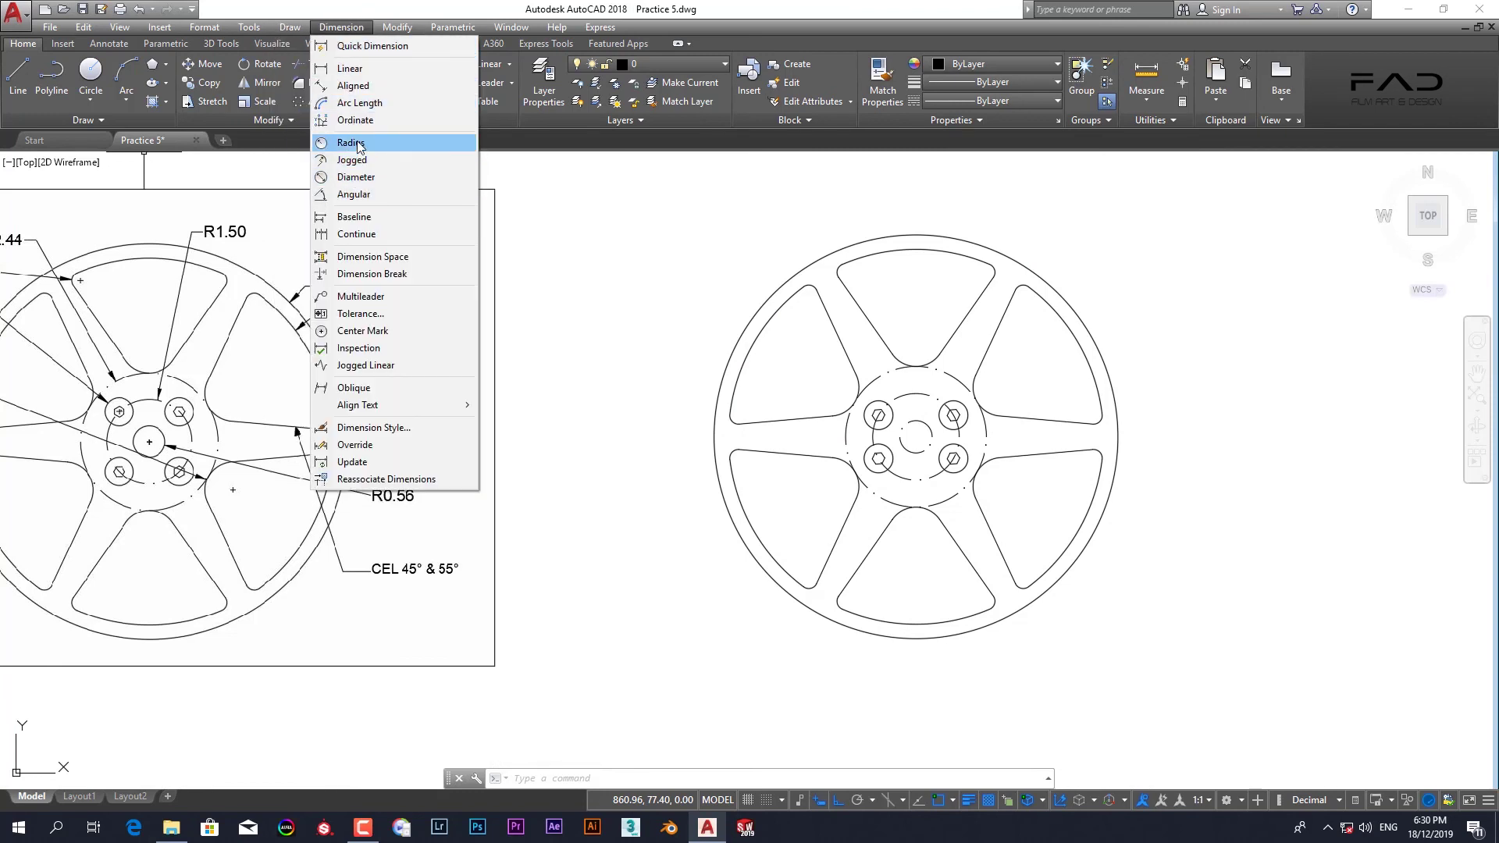
pyautogui.click(351, 143)
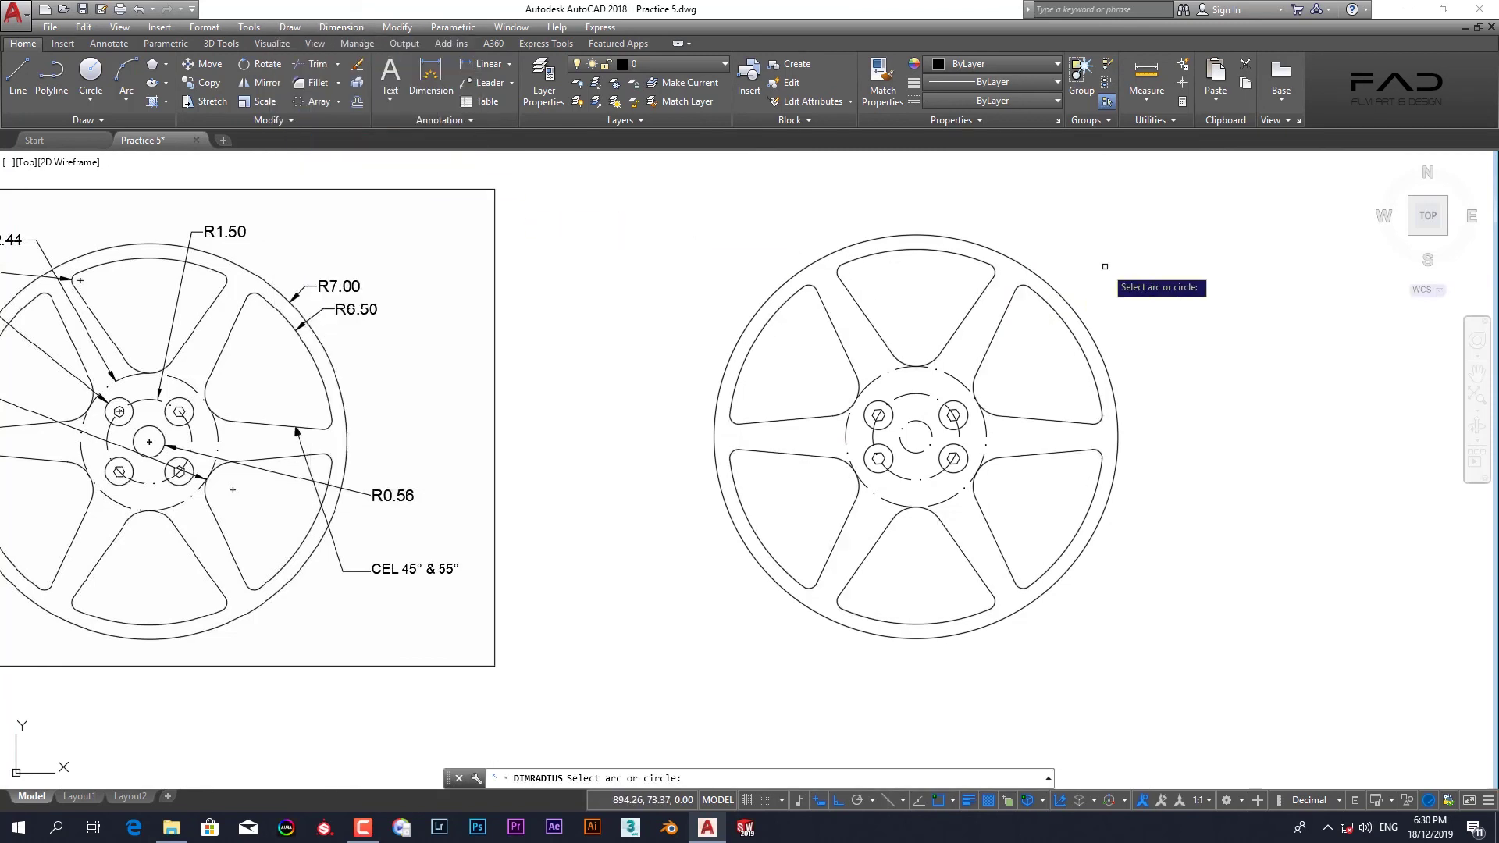
pyautogui.click(1011, 258)
pyautogui.click(1056, 244)
pyautogui.press('Return')
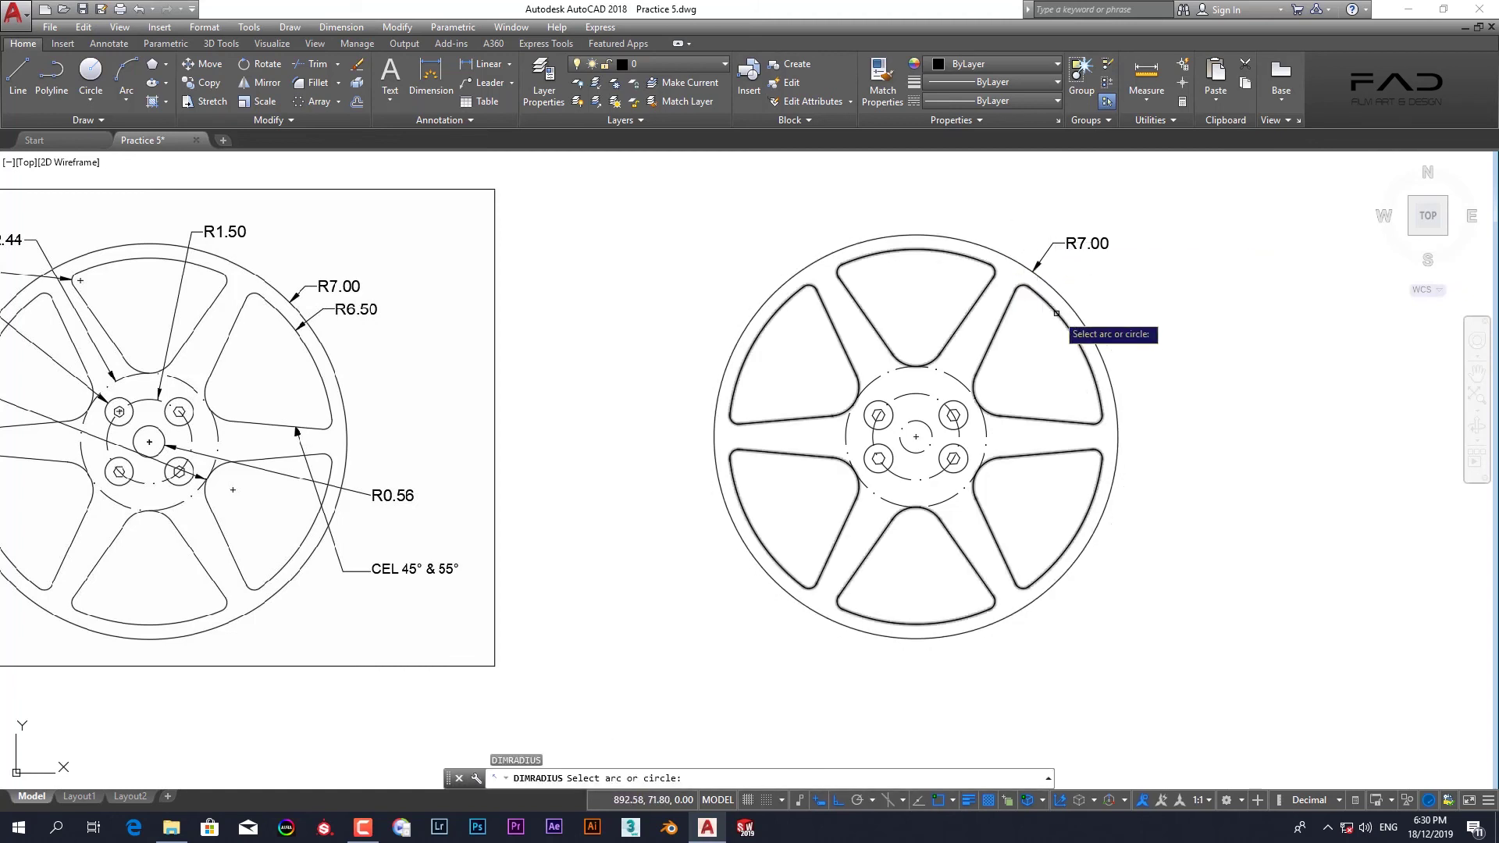
pyautogui.click(1056, 313)
pyautogui.click(1136, 295)
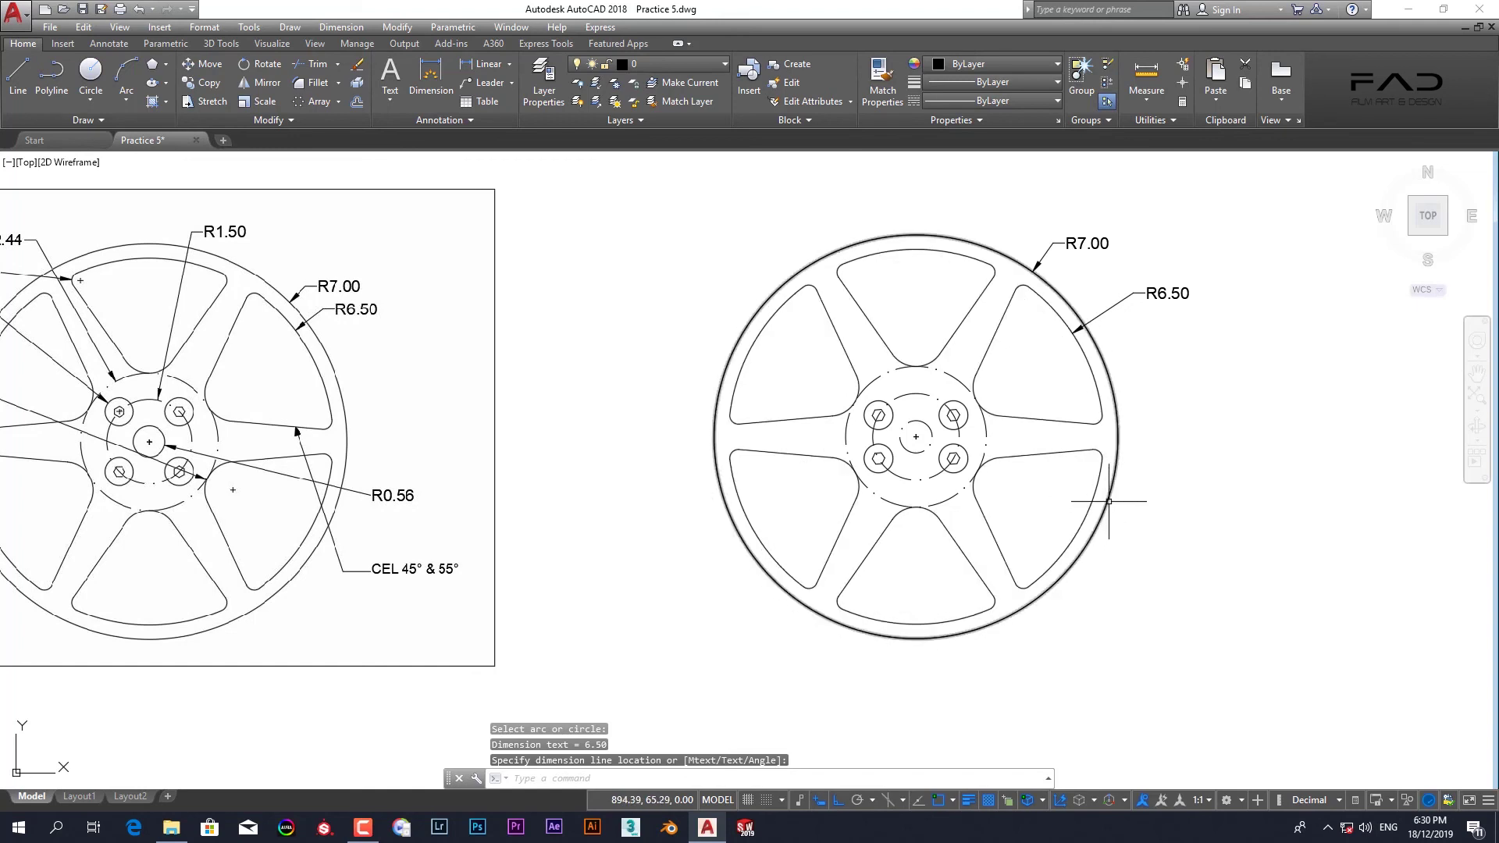
pyautogui.press('Return')
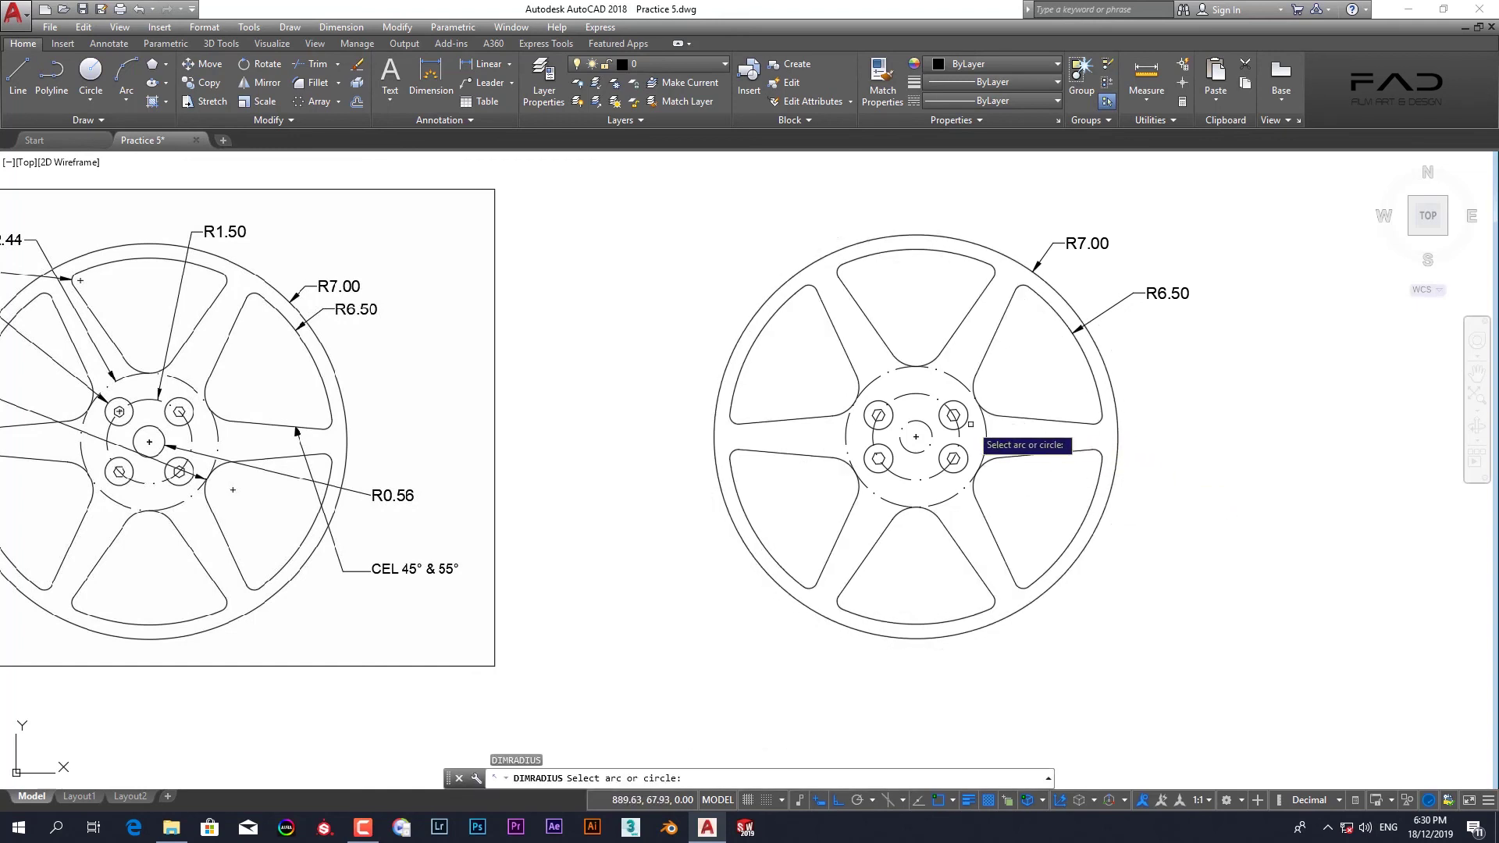
pyautogui.click(975, 473)
pyautogui.click(1230, 496)
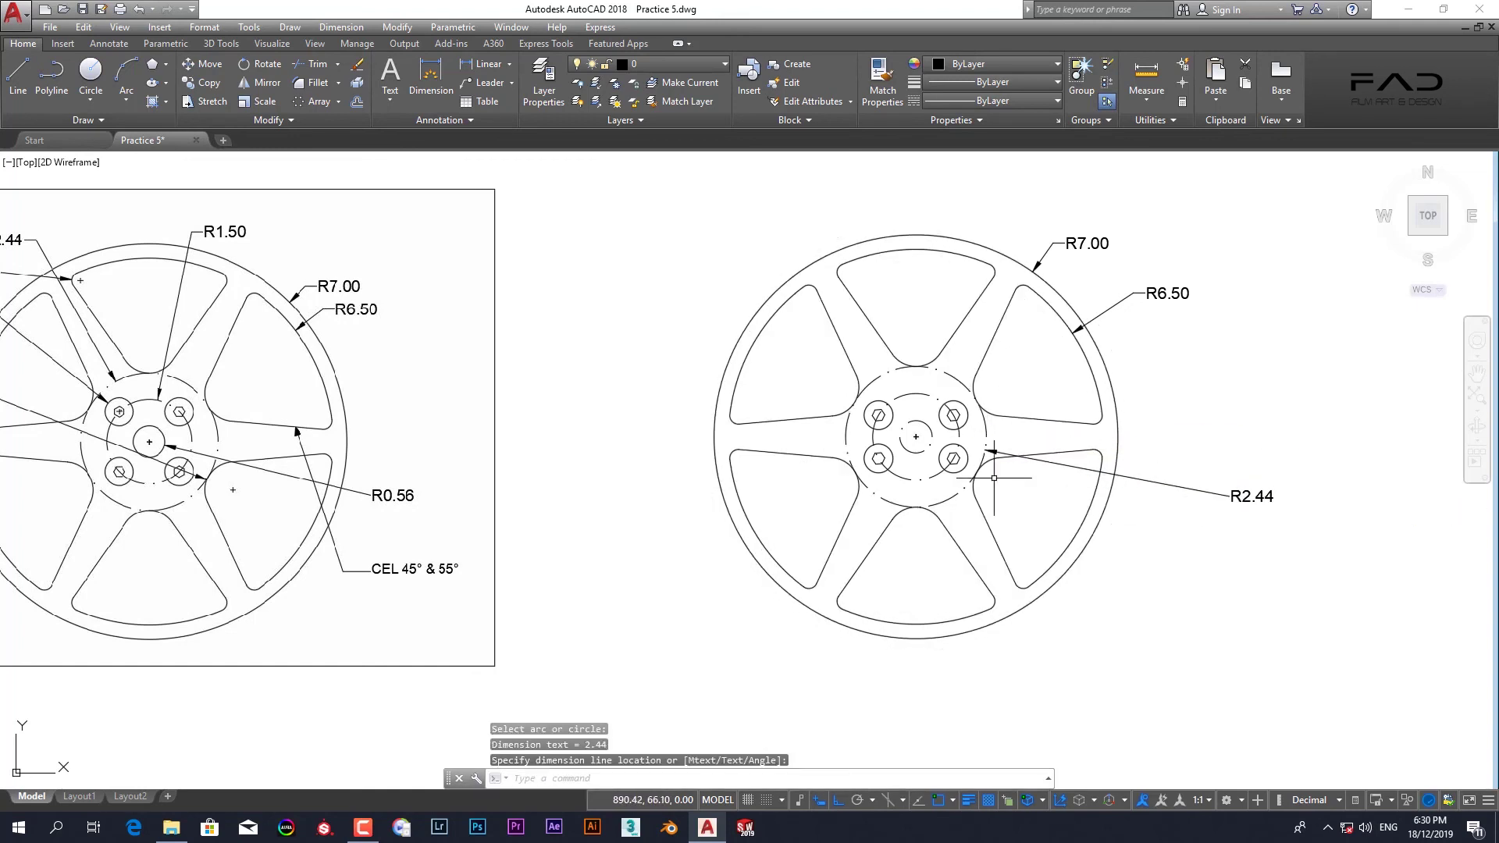
# - Dimension a bolt hole R0.50, the R1.50 arc and the small centre circle R0.56
pyautogui.press('Return')
pyautogui.click(956, 469)
pyautogui.click(1062, 701)
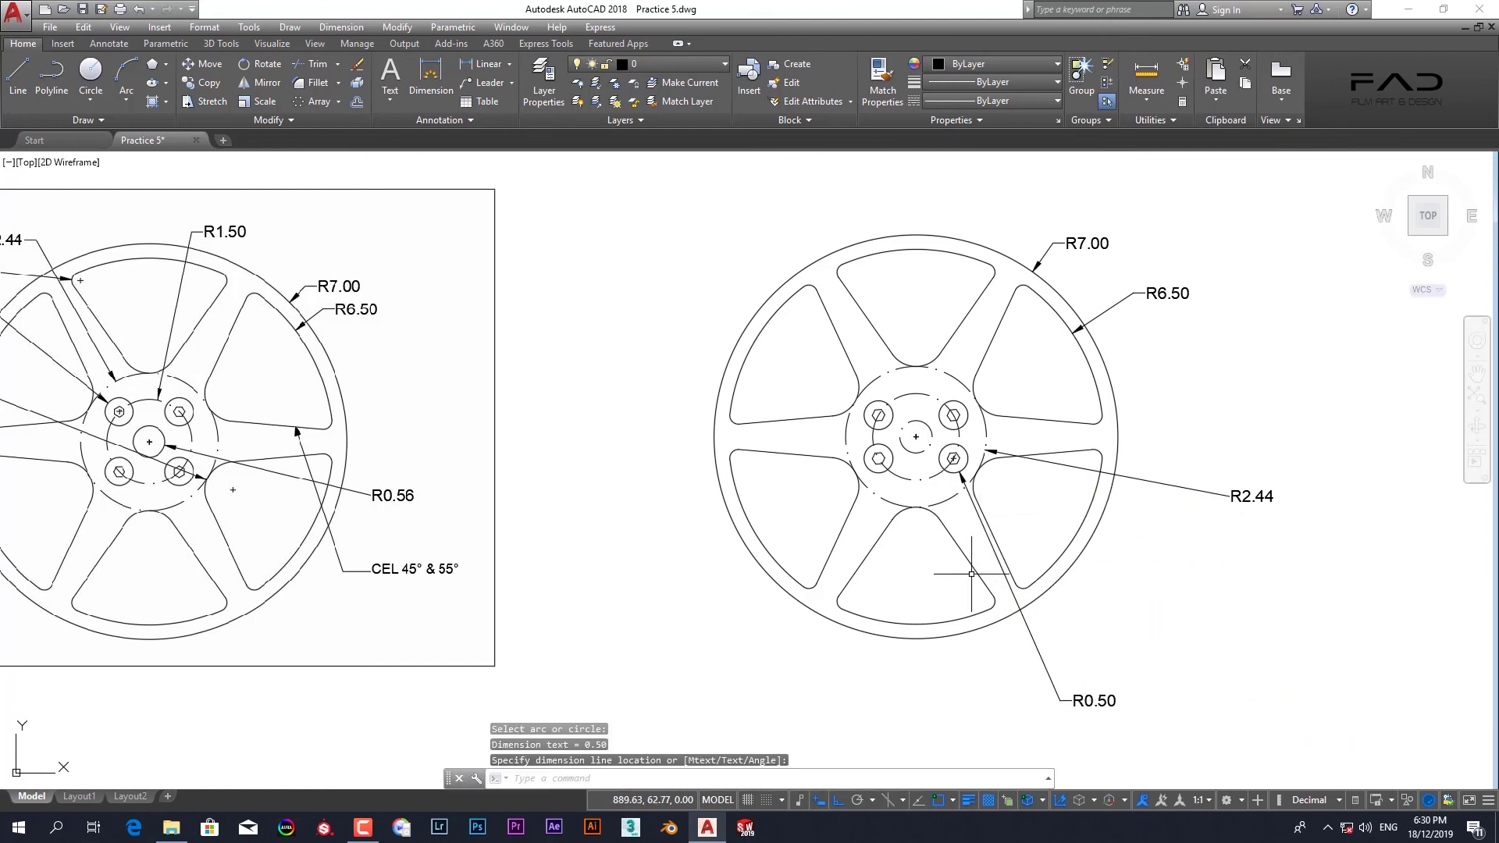
pyautogui.press('Return')
pyautogui.click(892, 471)
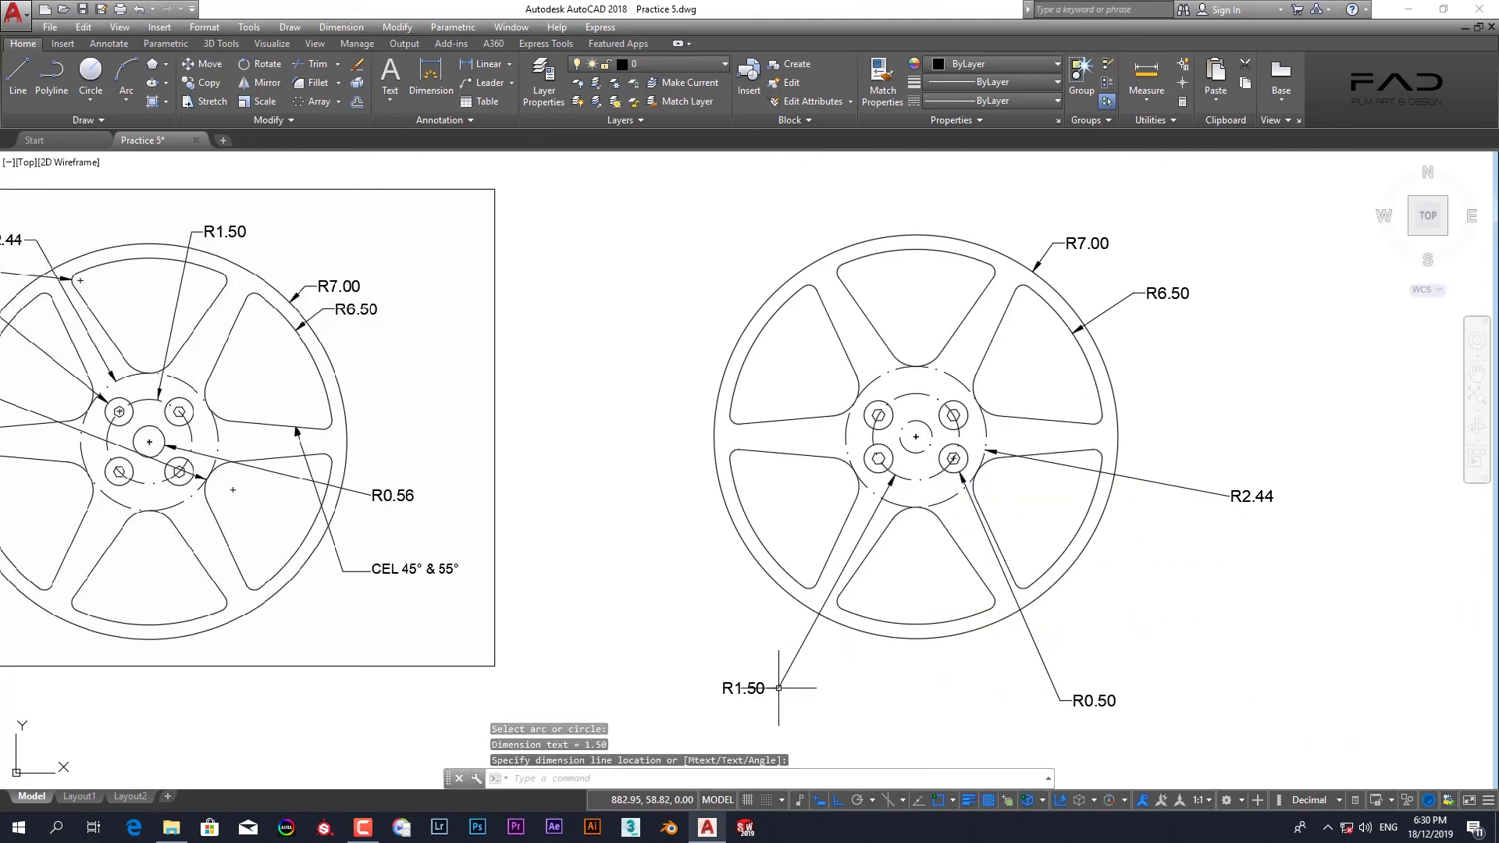
pyautogui.press('Return')
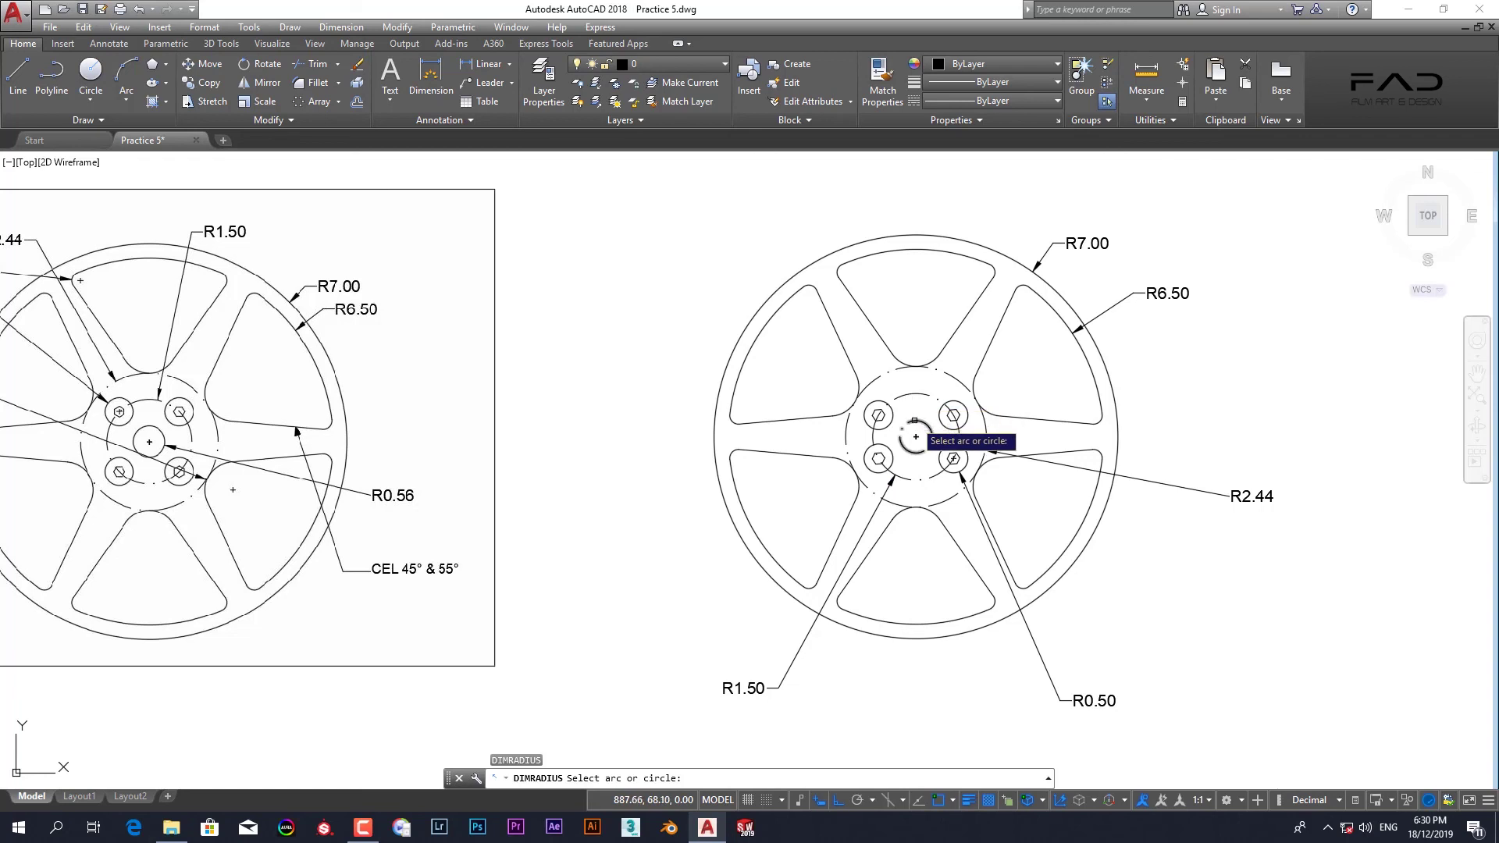
pyautogui.click(913, 422)
pyautogui.click(783, 208)
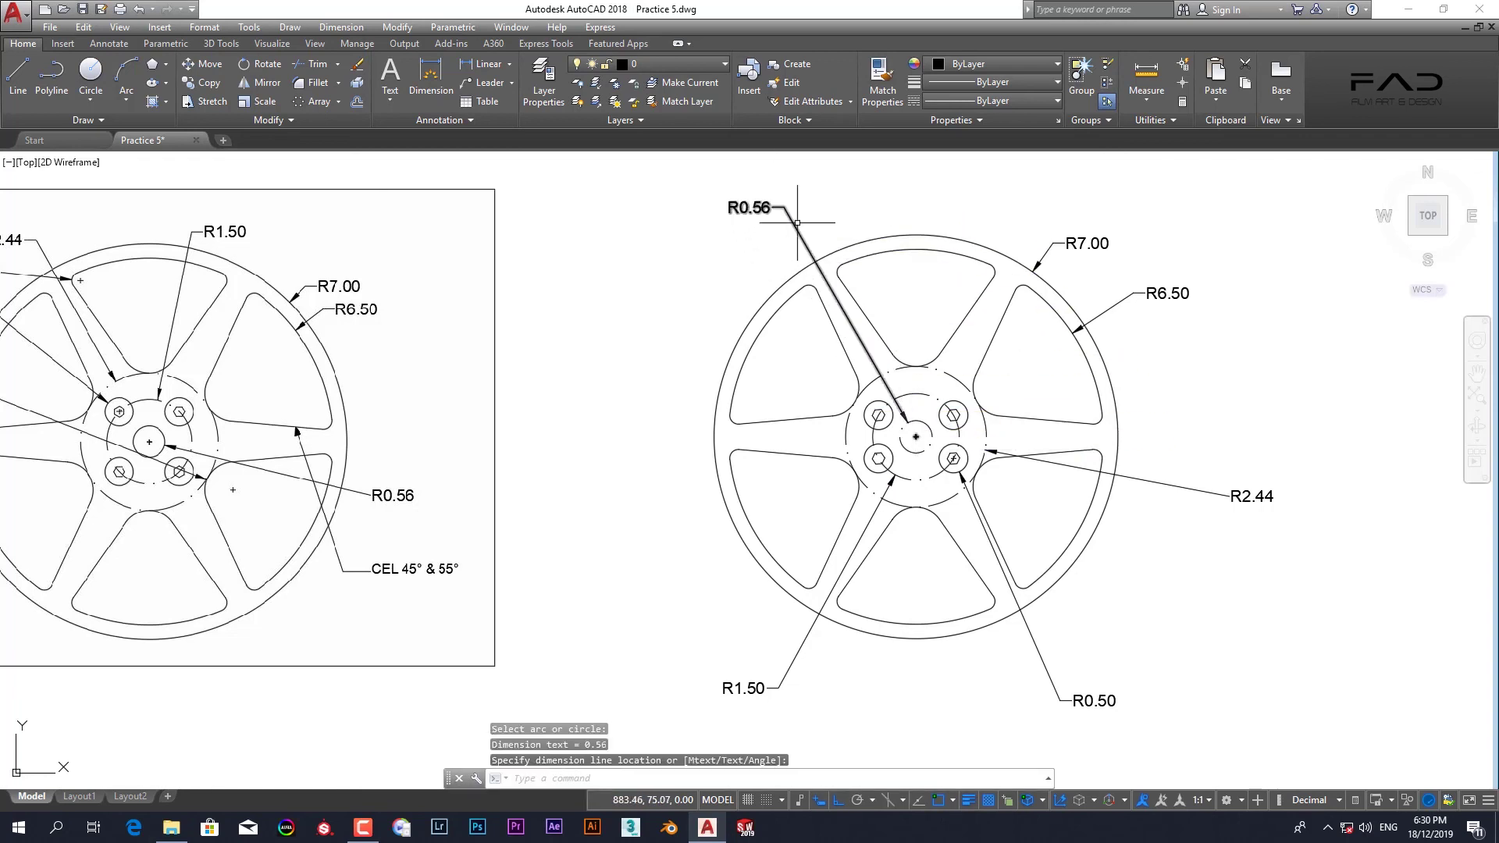
pyautogui.press('Return')
pyautogui.scroll(4, 890, 424)
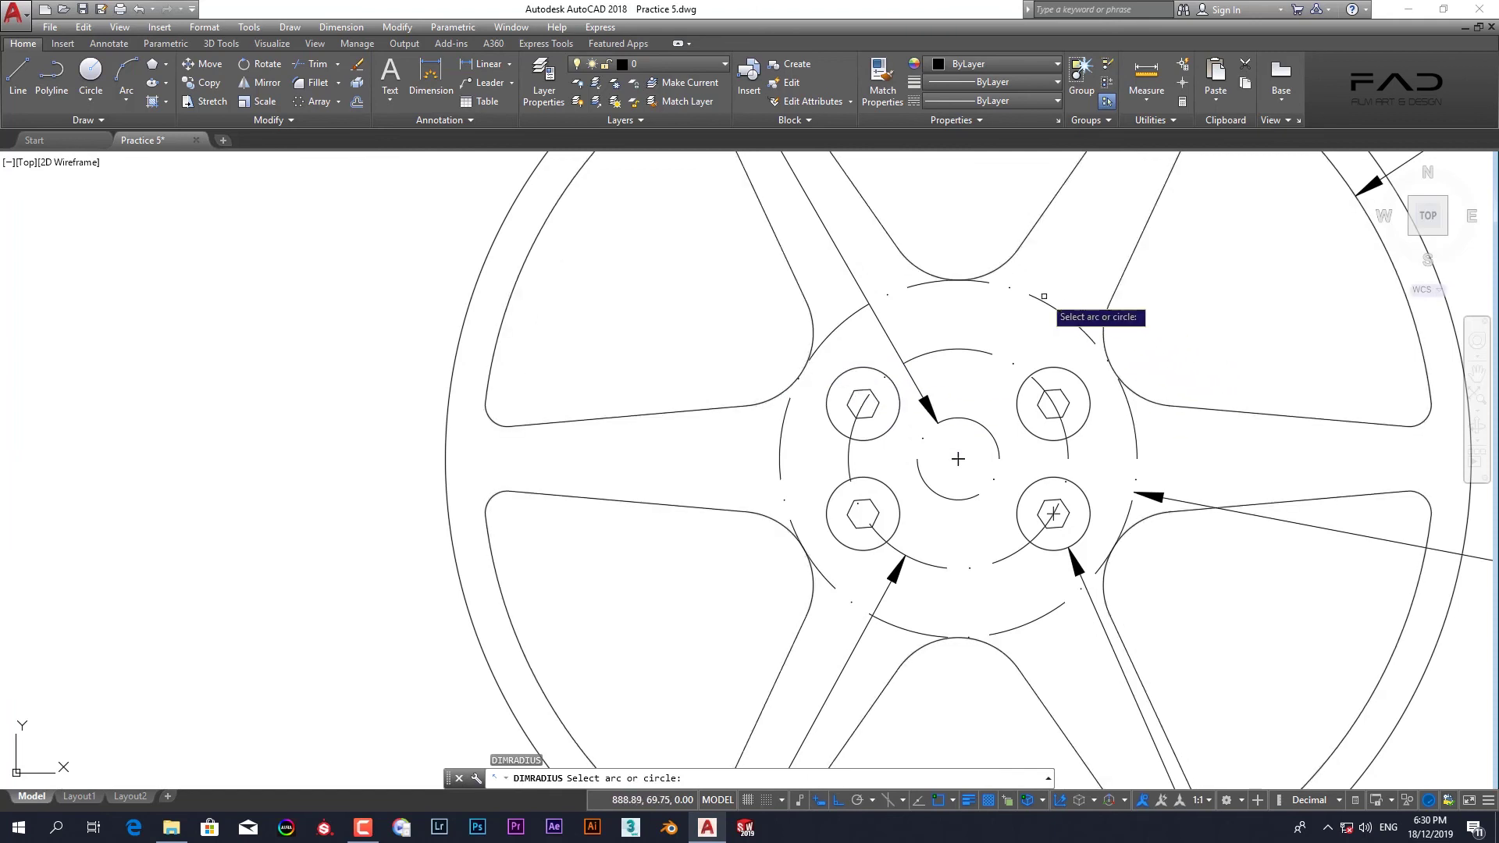
# - Dimension the top spoke's hub-end fillet arc as R1.00, placing the label at lower right
pyautogui.click(991, 271)
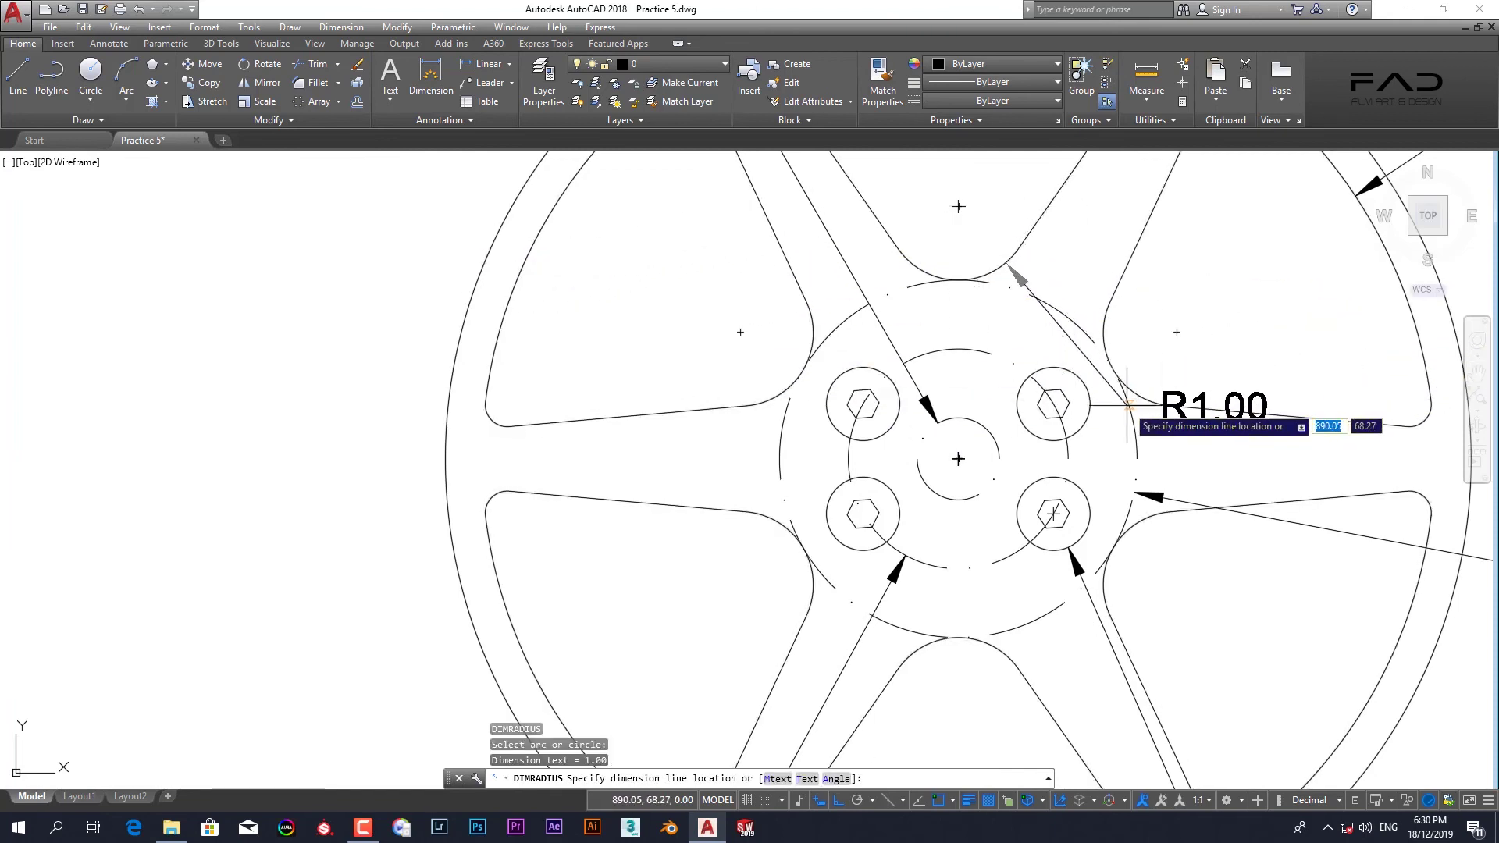
pyautogui.click(1435, 757)
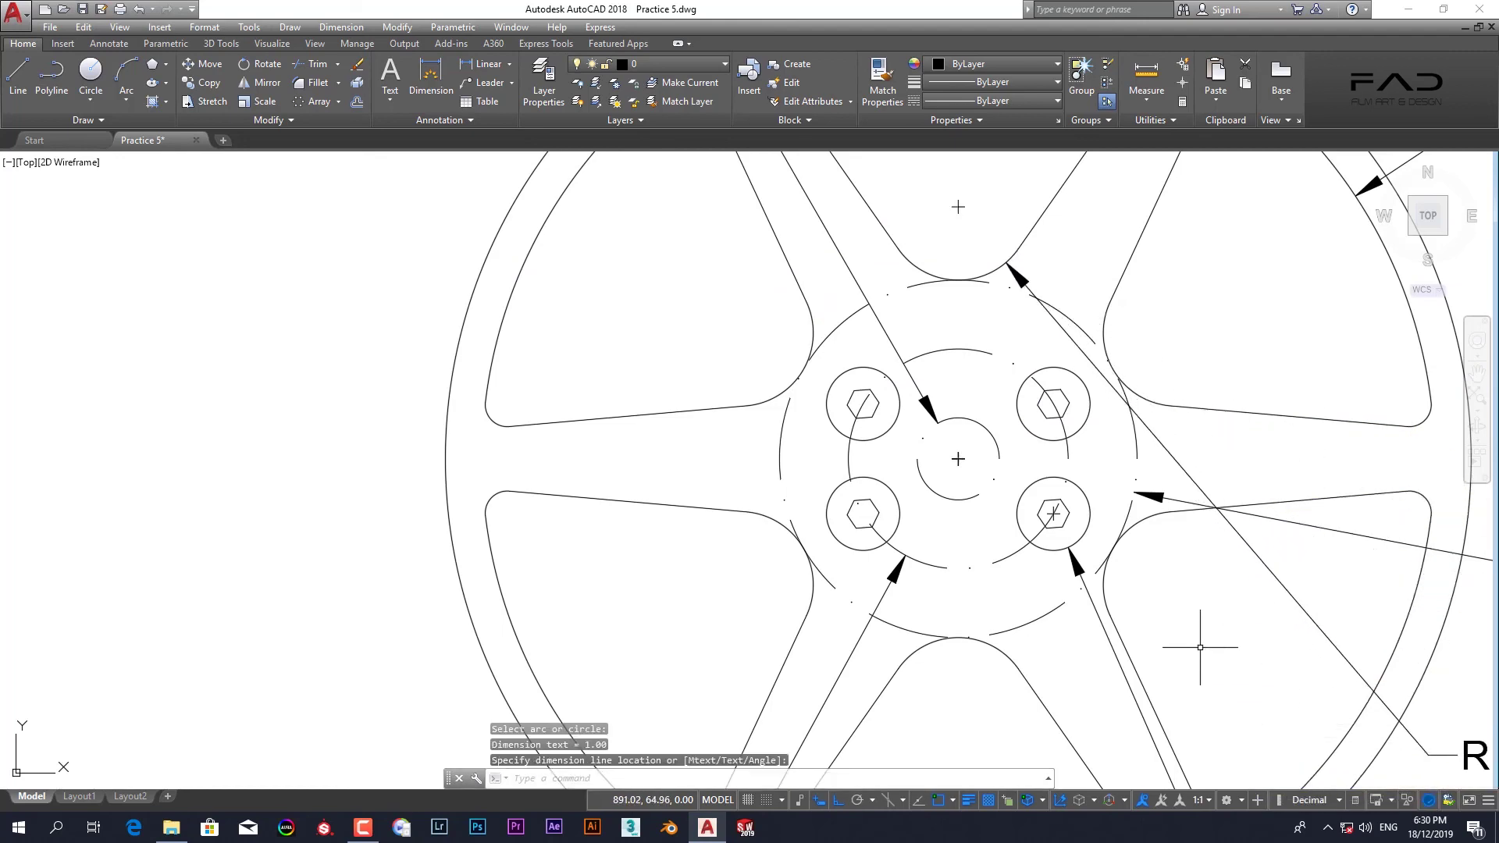
pyautogui.scroll(-4, 1199, 647)
pyautogui.scroll(3, 1359, 734)
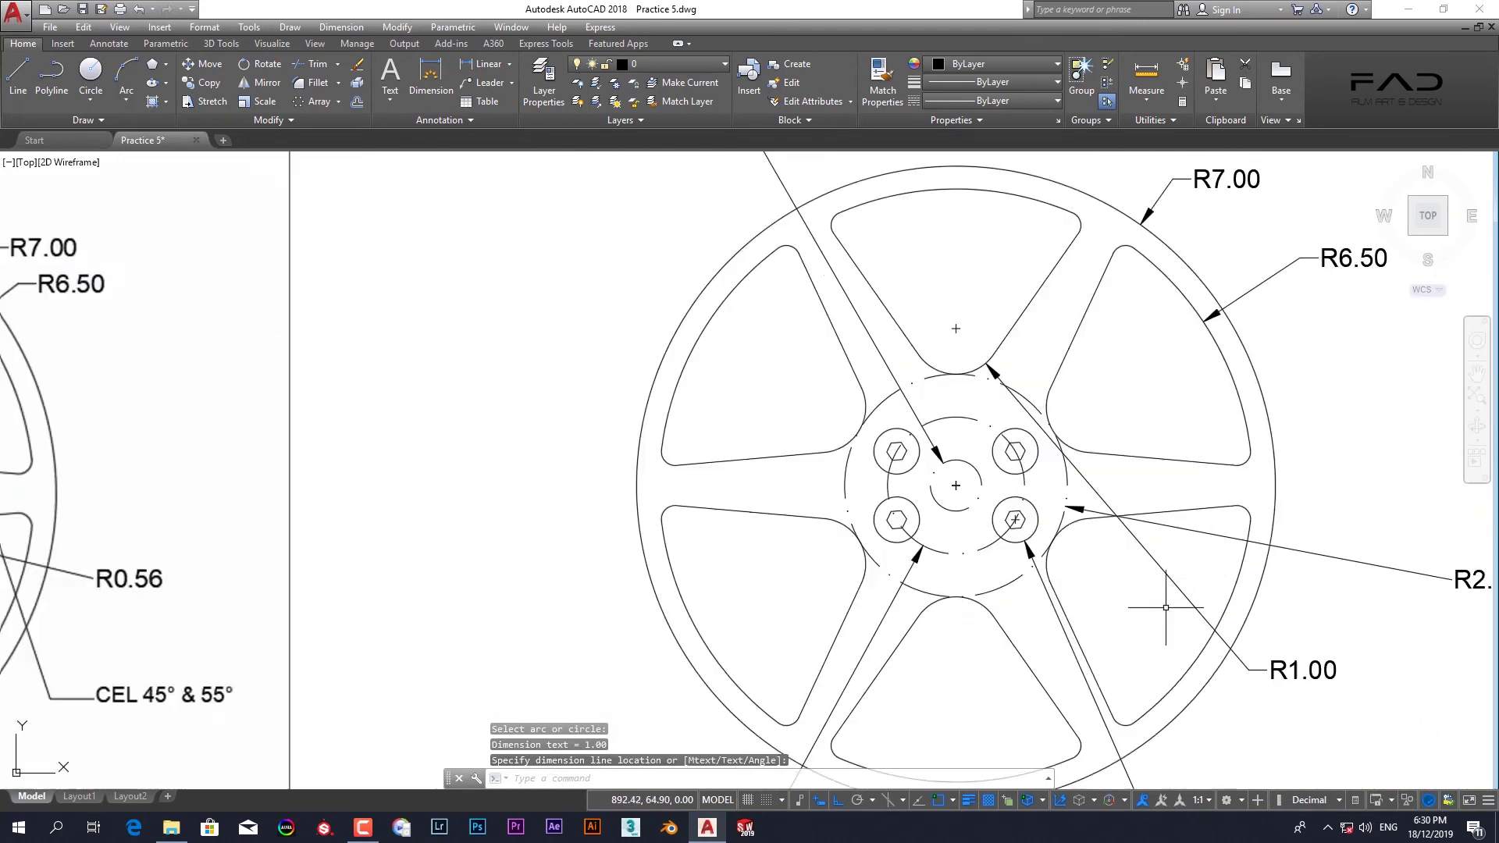